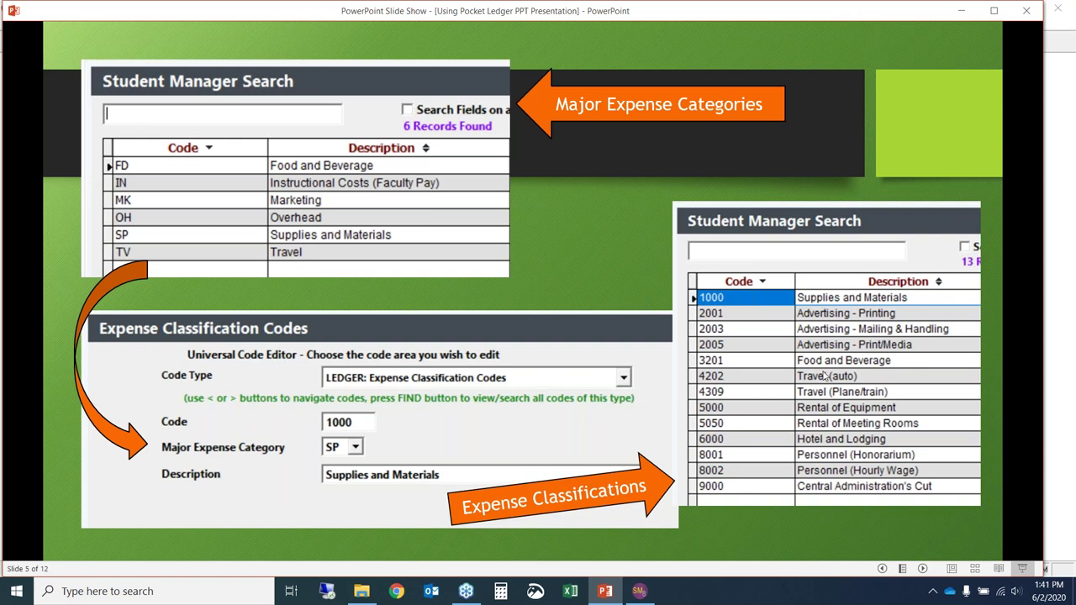
left_click(991, 336)
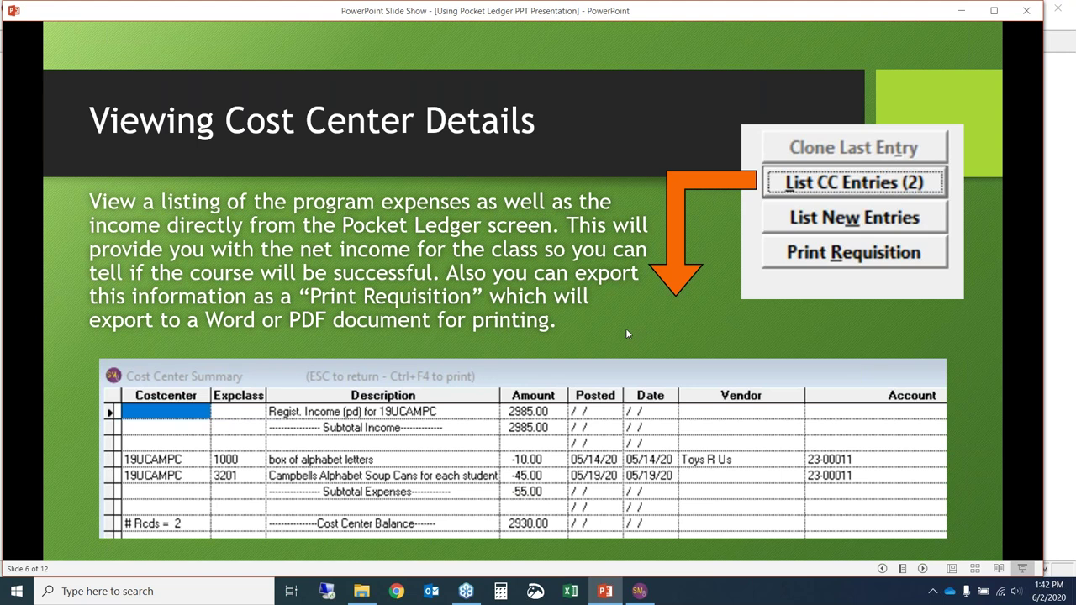
left_click(955, 328)
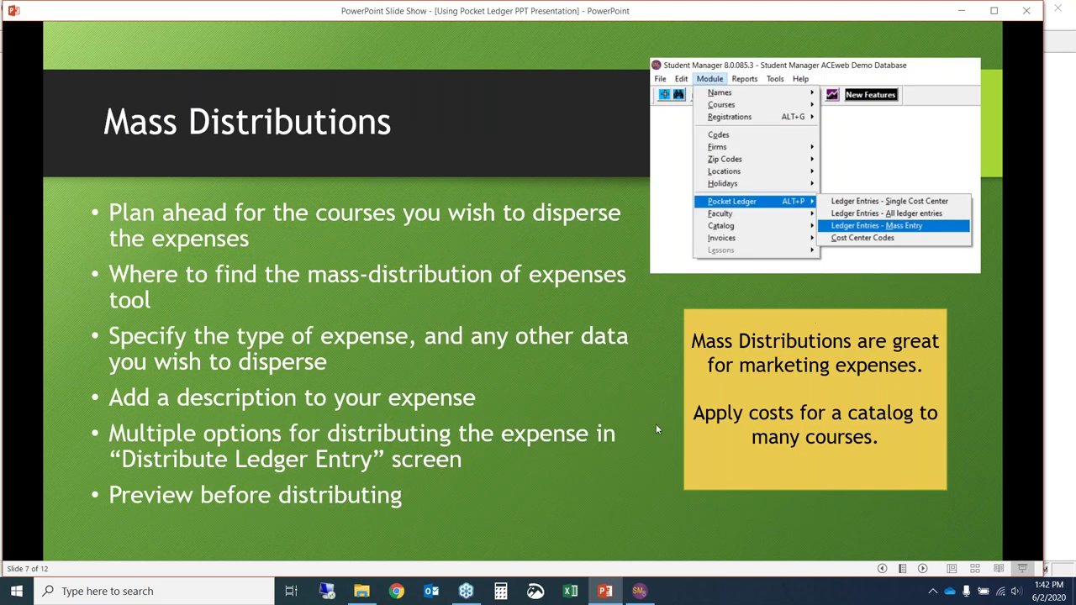
Step: Switch to Student Manager, look up the active course 19UCAMPC Summer Camp - Alphabet Soup, and open its Pocket Ledger
left_click(639, 592)
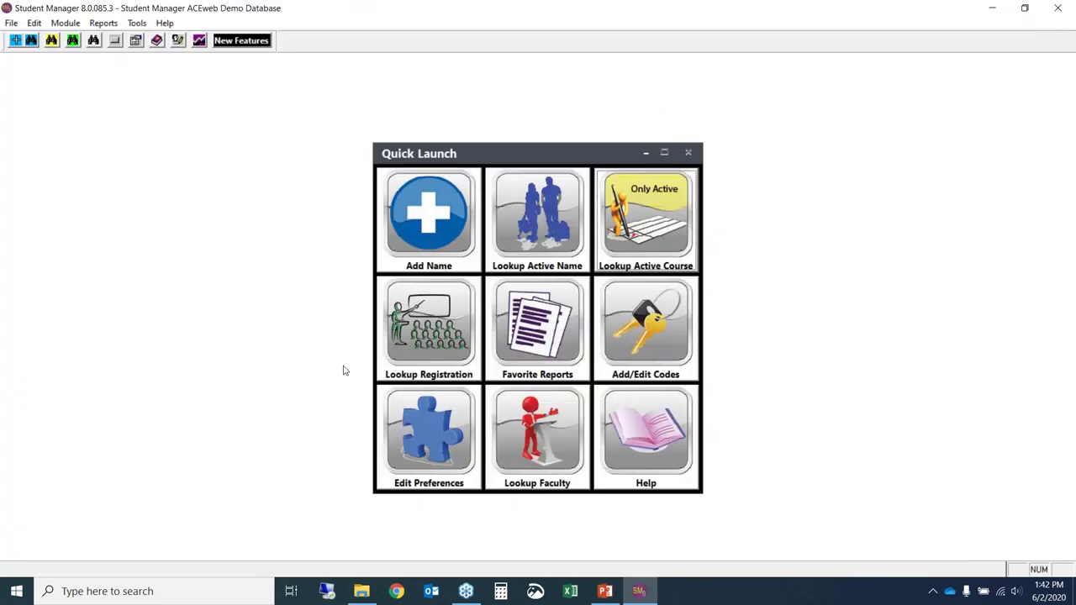
left_click(646, 219)
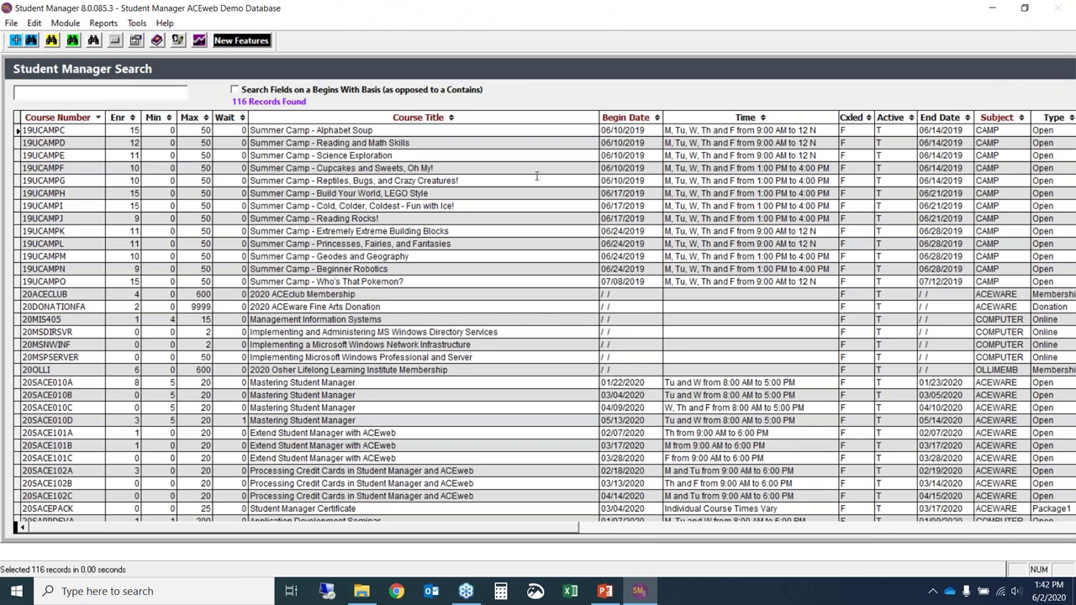
double_click(375, 129)
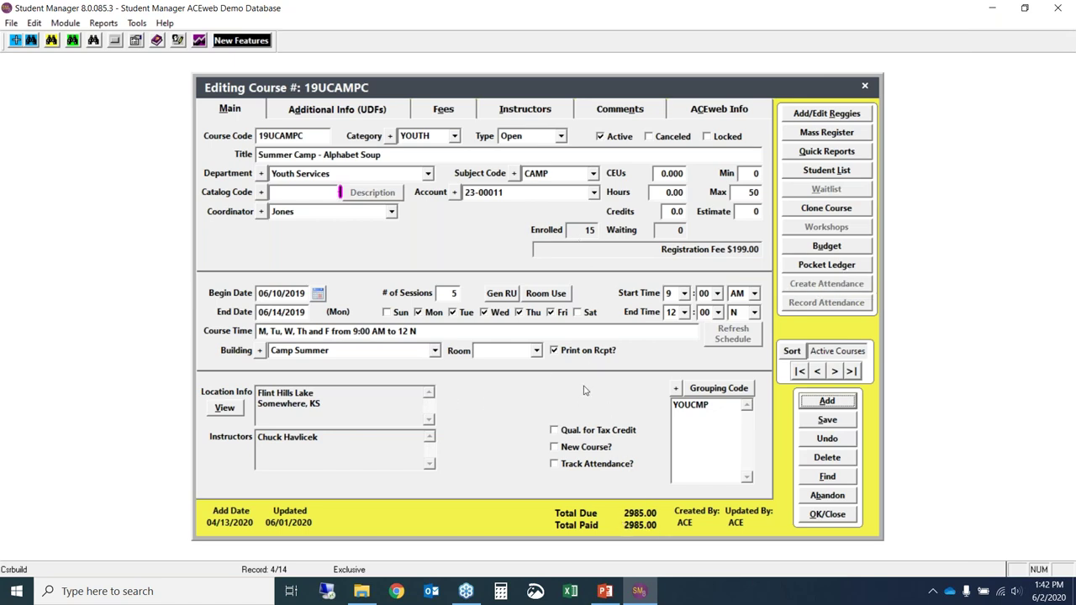
left_click(827, 265)
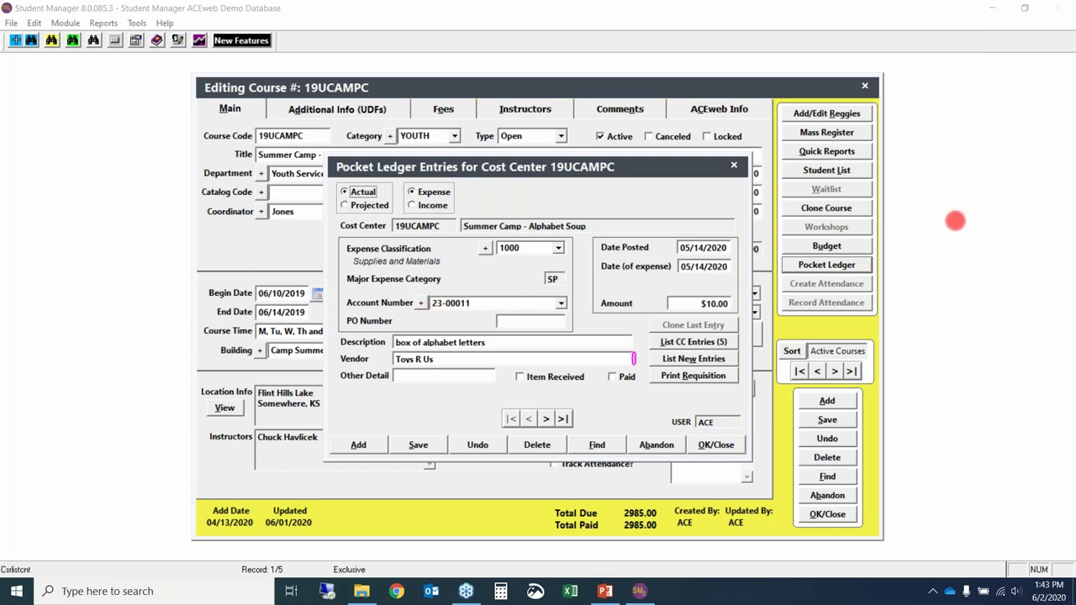
Step: Review the account choices for the box of alphabet letters entry, keeping the Youth Services account
left_click(561, 304)
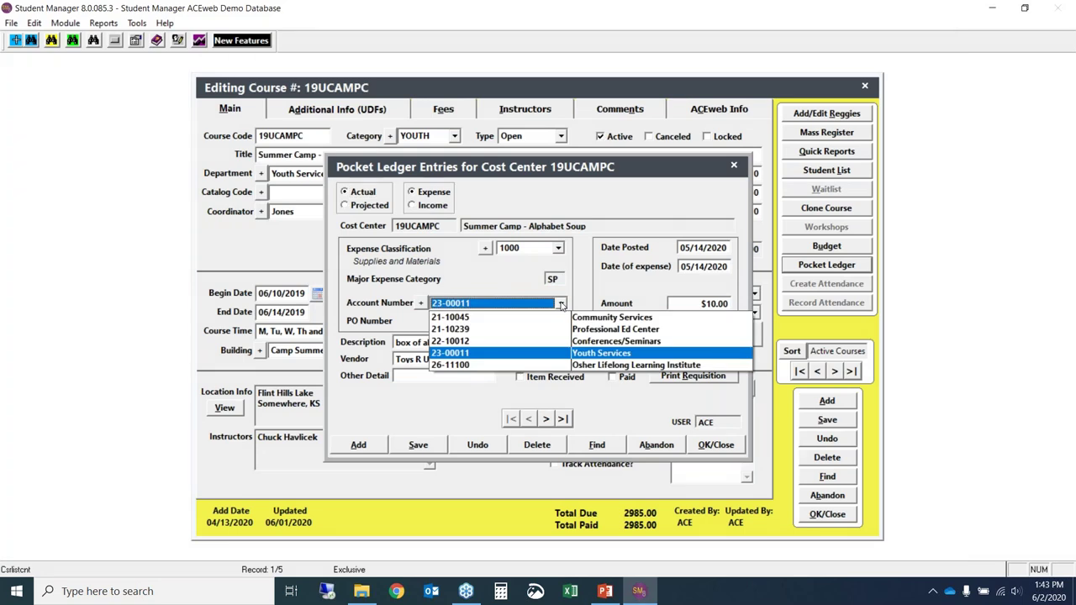
left_click(589, 355)
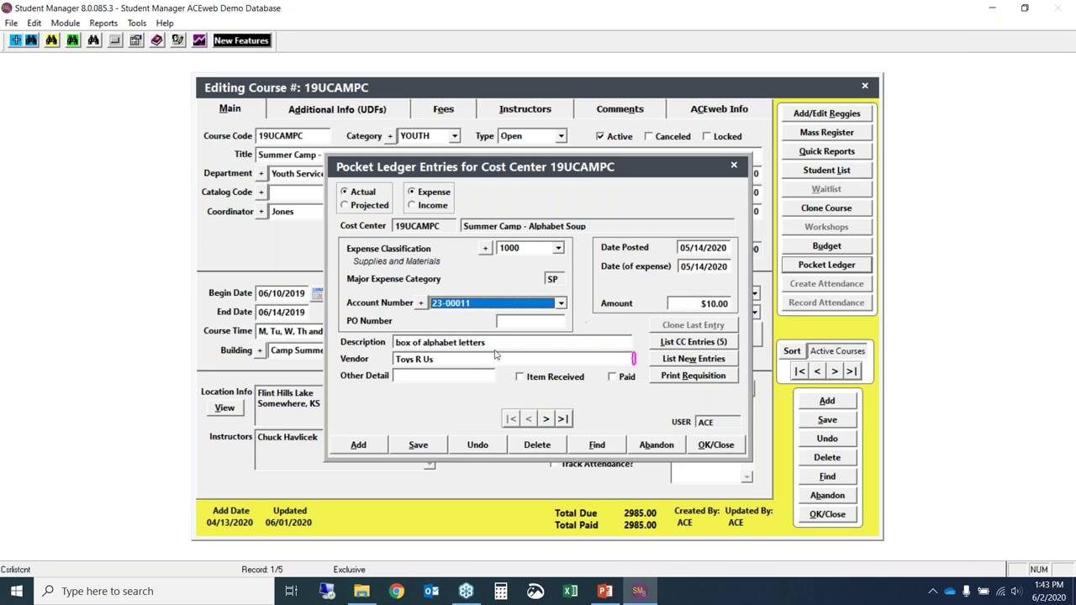
left_click(398, 343)
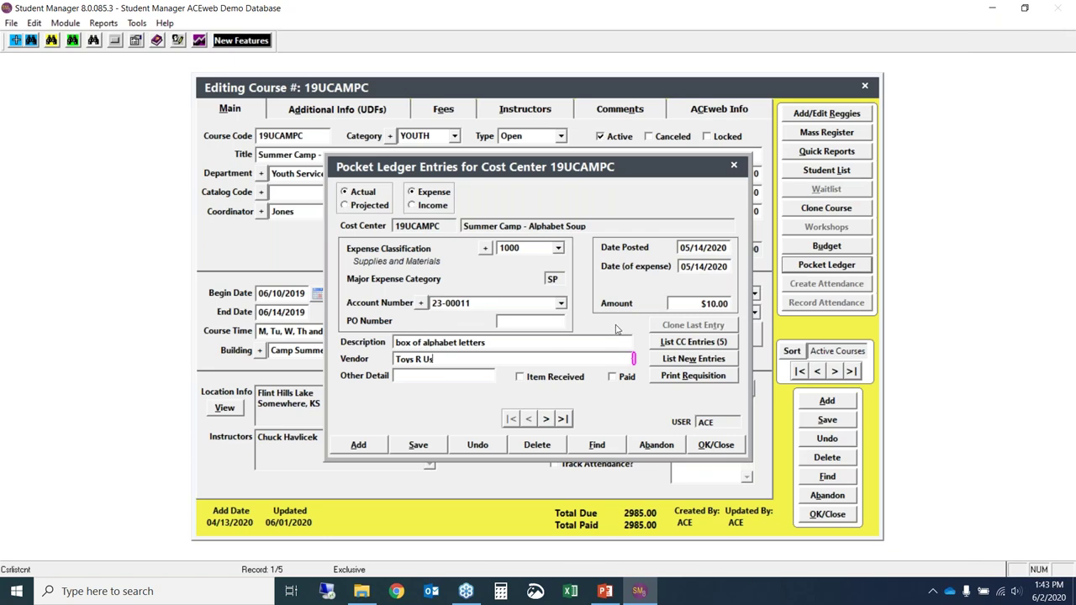
Step: List the cost center's ledger entries and widen the Description column to review the income, expenses and balance
left_click(701, 343)
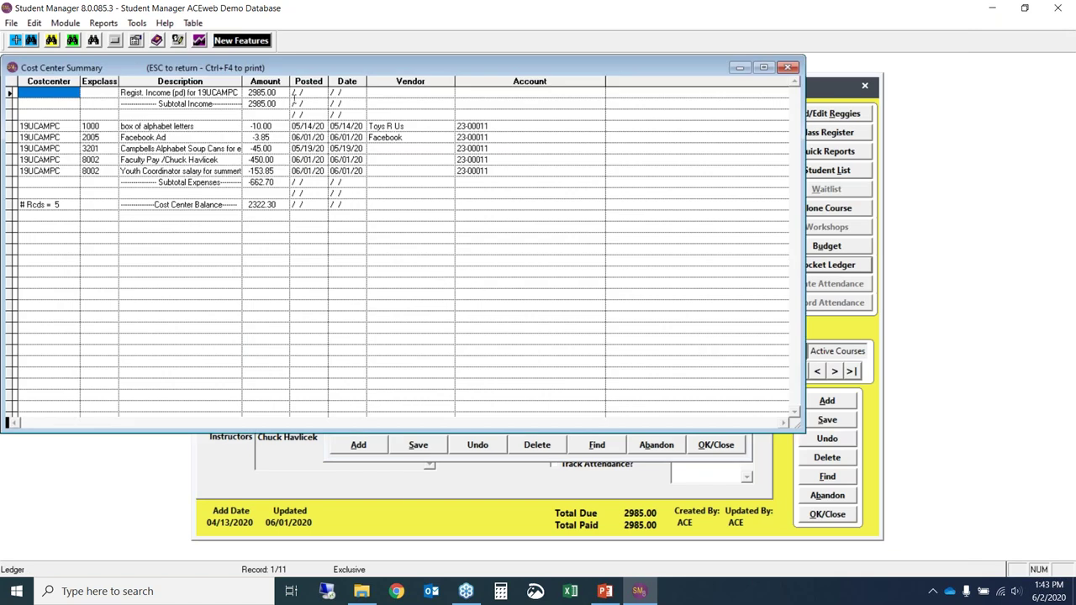
left_click_drag(243, 81, 282, 80)
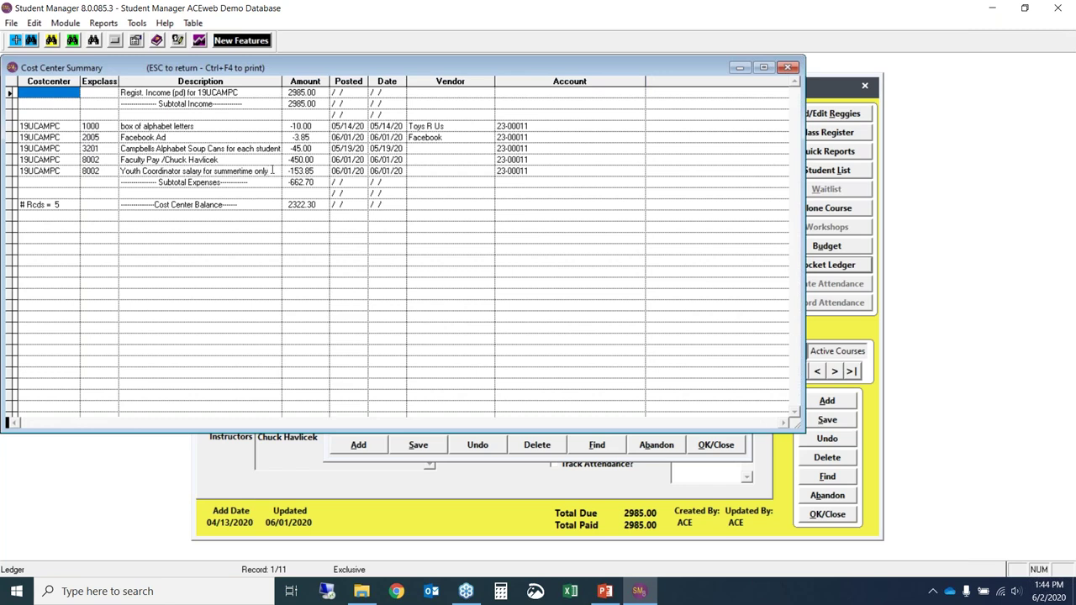
left_click(273, 183)
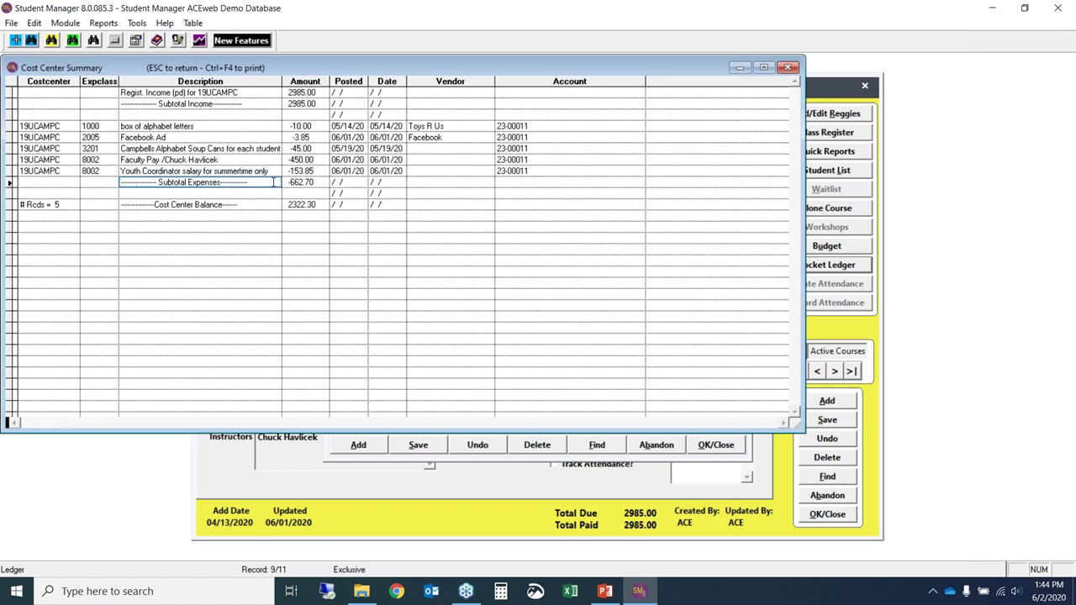
key("Escape")
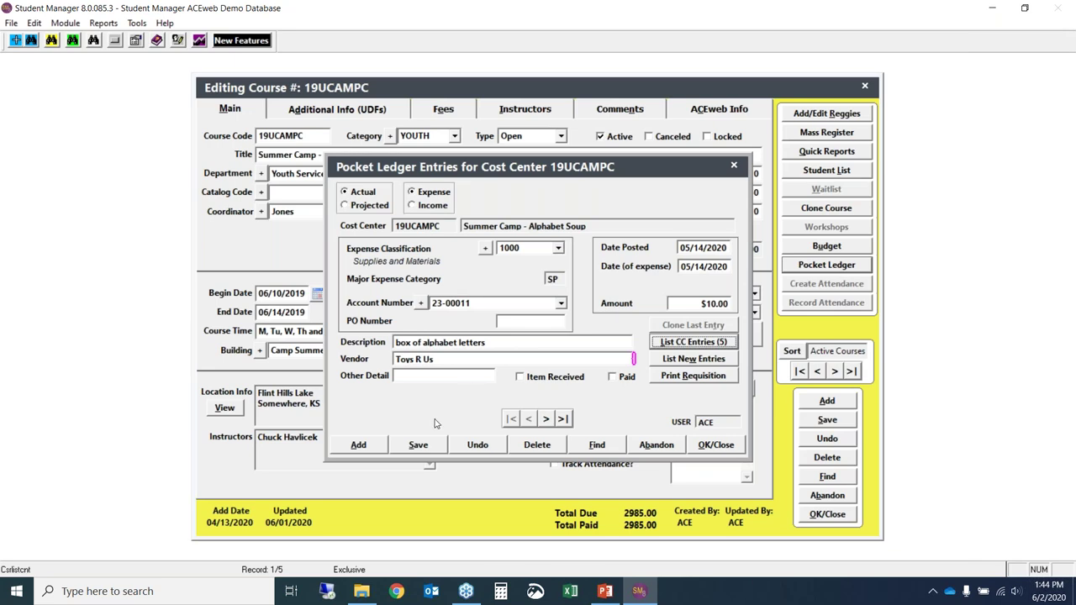
Step: Add a new expense entry to the course ledger with expense classification 3201, Food and Beverage
left_click(359, 445)
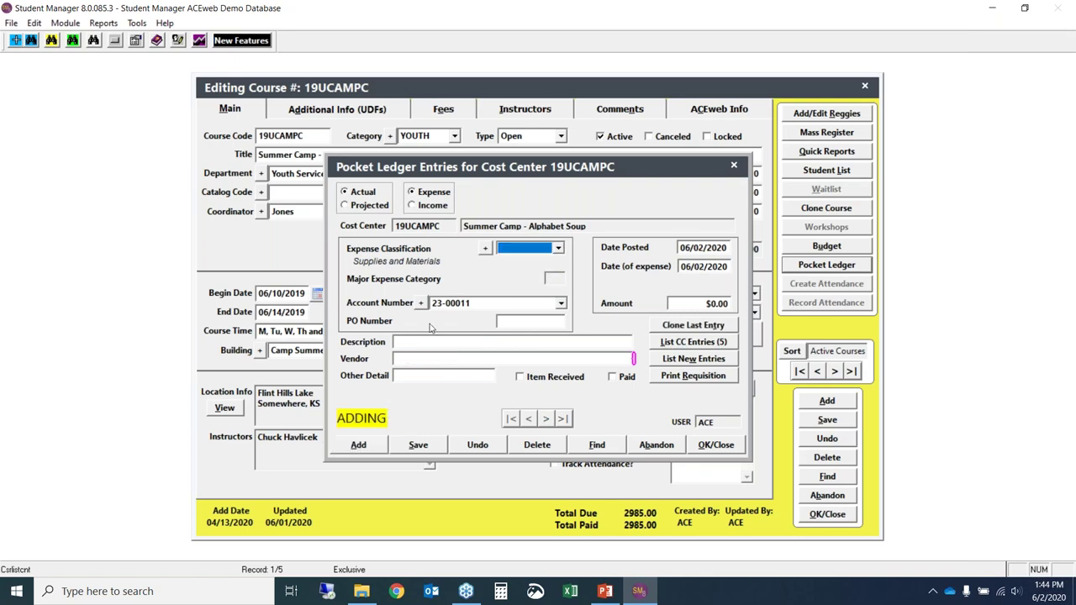
left_click(559, 249)
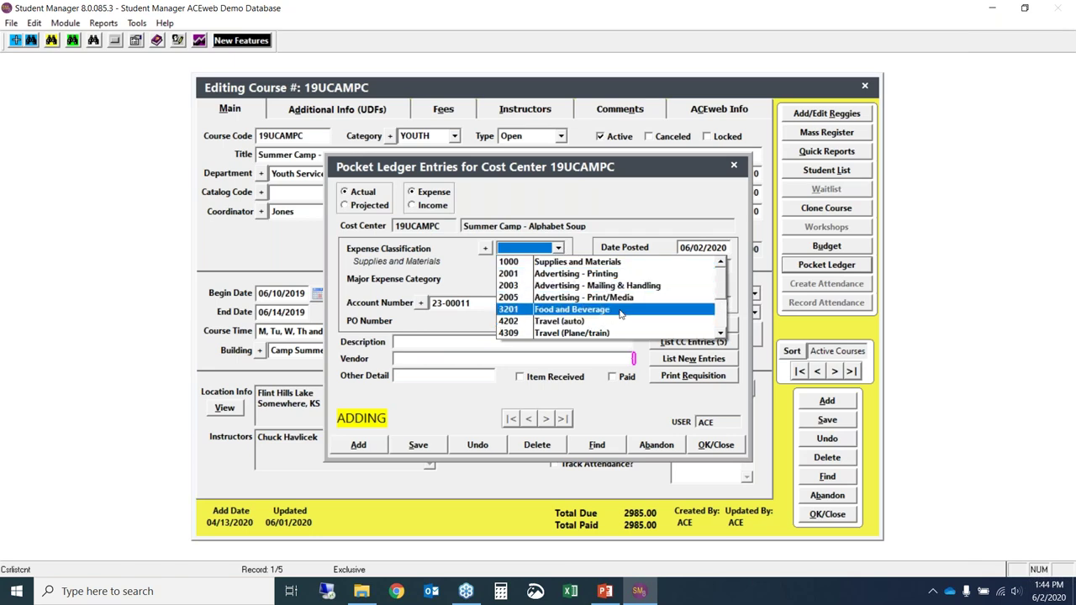
left_click(565, 177)
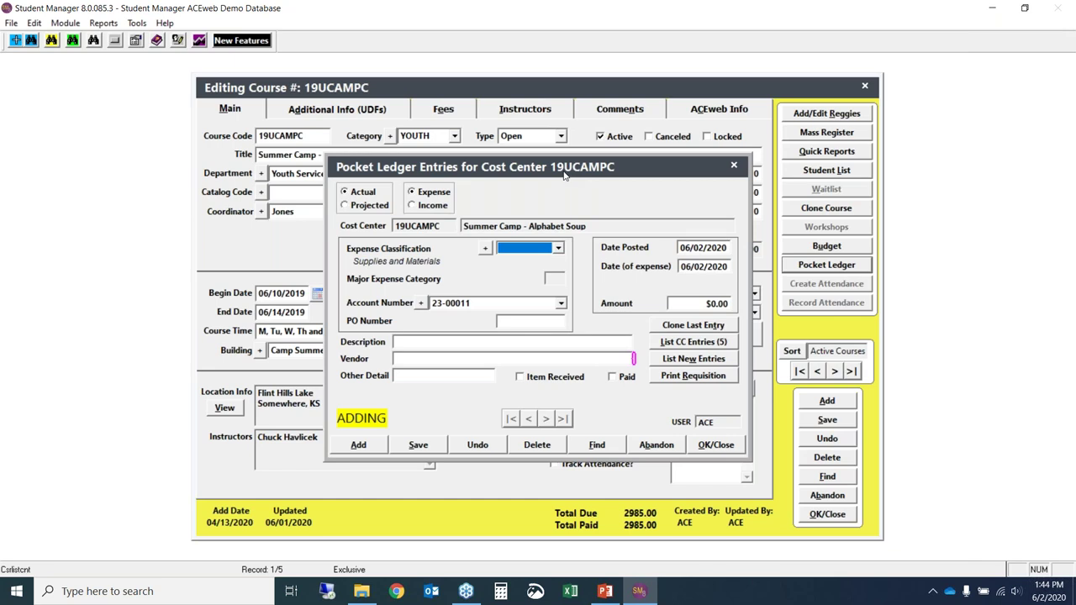
left_click(558, 249)
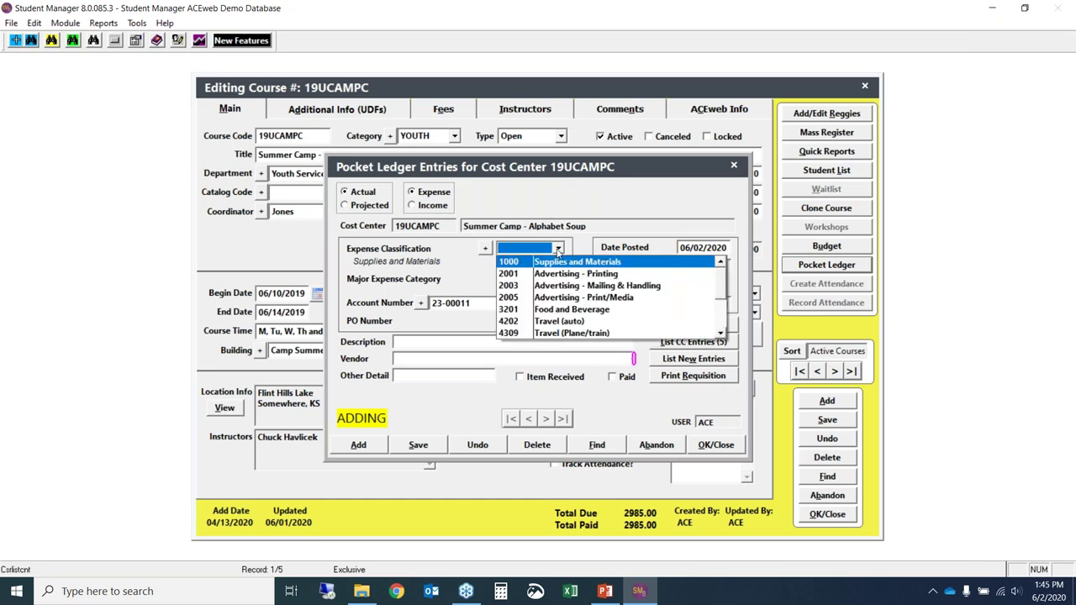
left_click(587, 309)
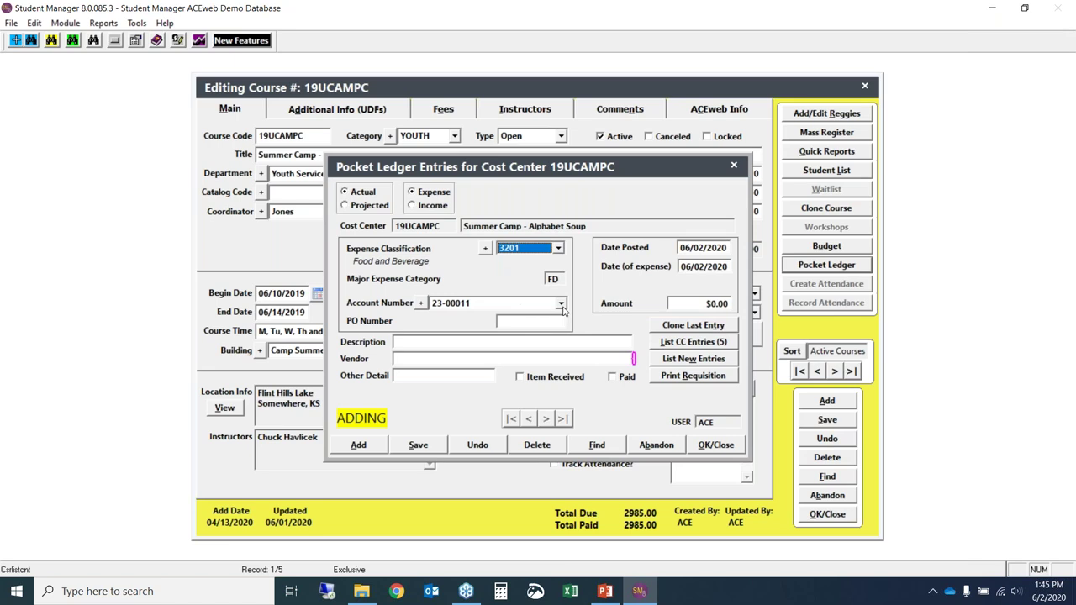
Step: Set the new entry's amount to $30.00, its description to "Campbells soup cans" and its vendor to Publix
left_click(675, 302)
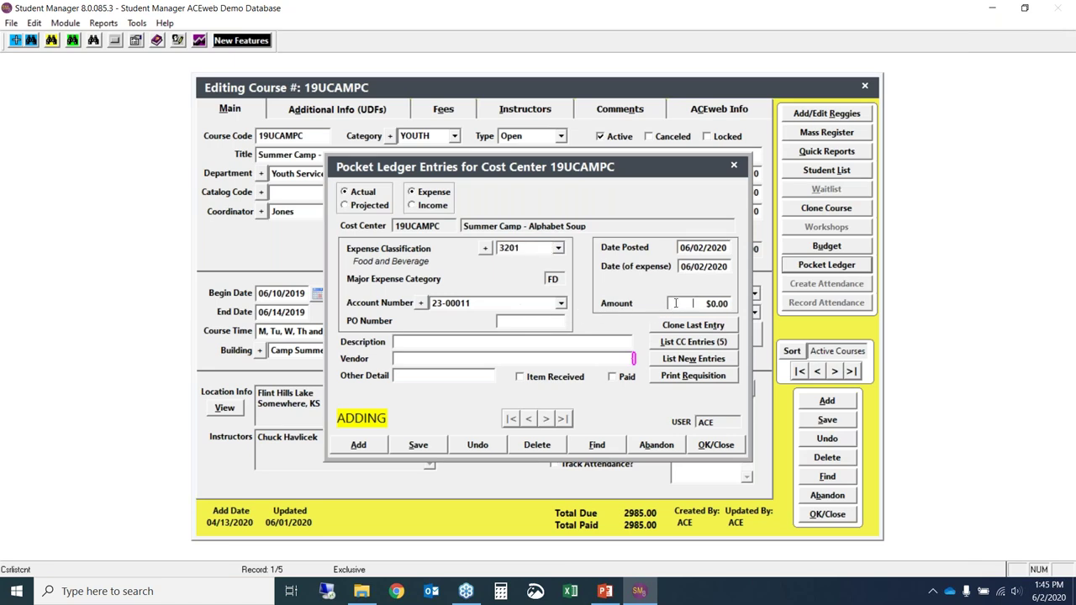
type("30")
type("Campbells")
type(" sou")
type("p cans")
type("Fublix")
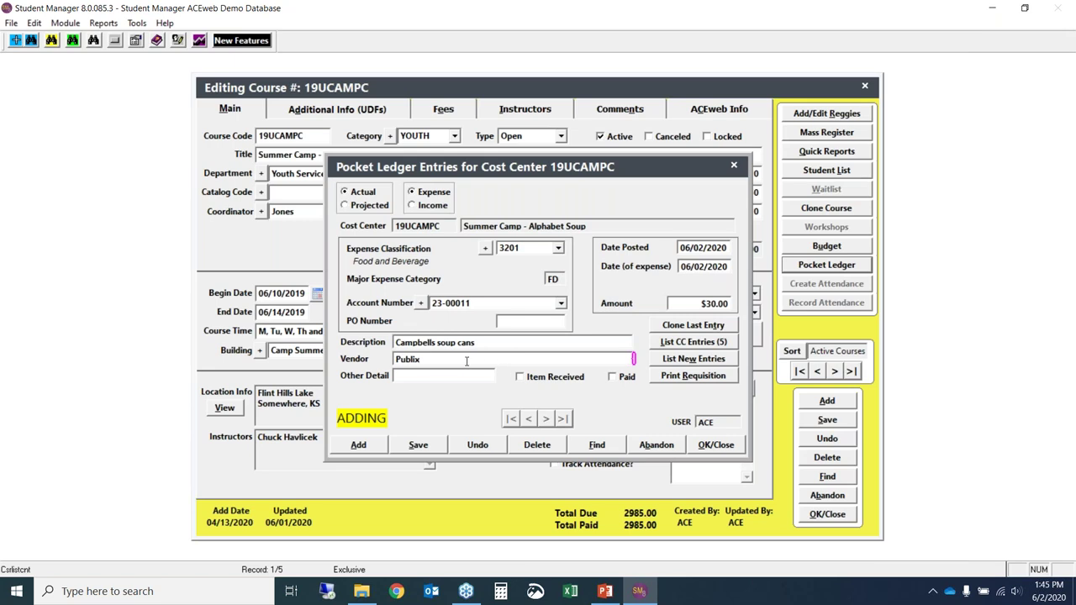
Step: Save the expense entry without picking a vendor record, and close the ledger and course windows
key("Tab")
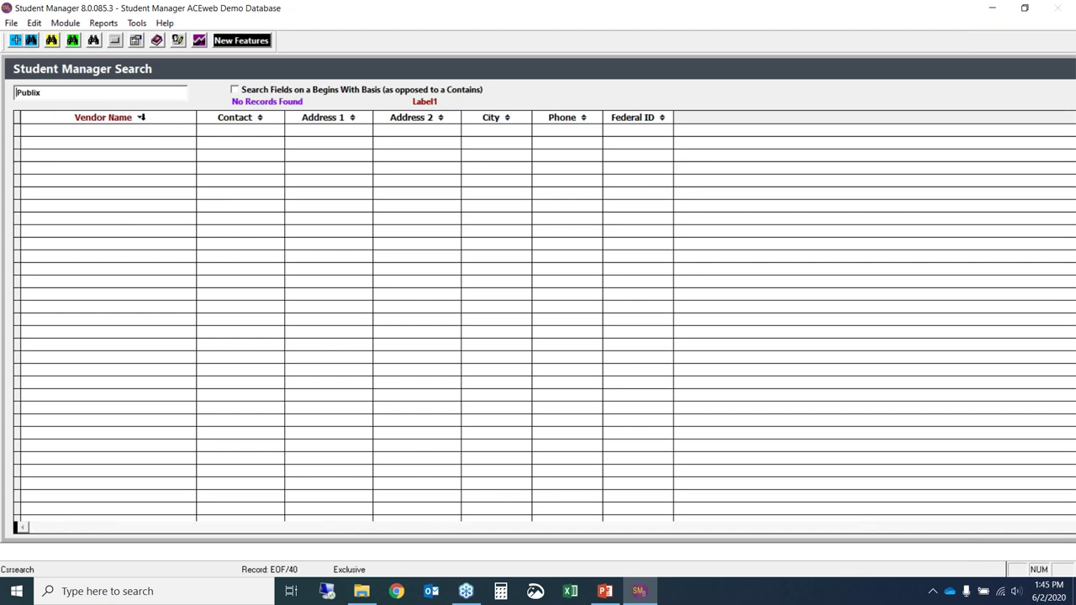
key("Escape")
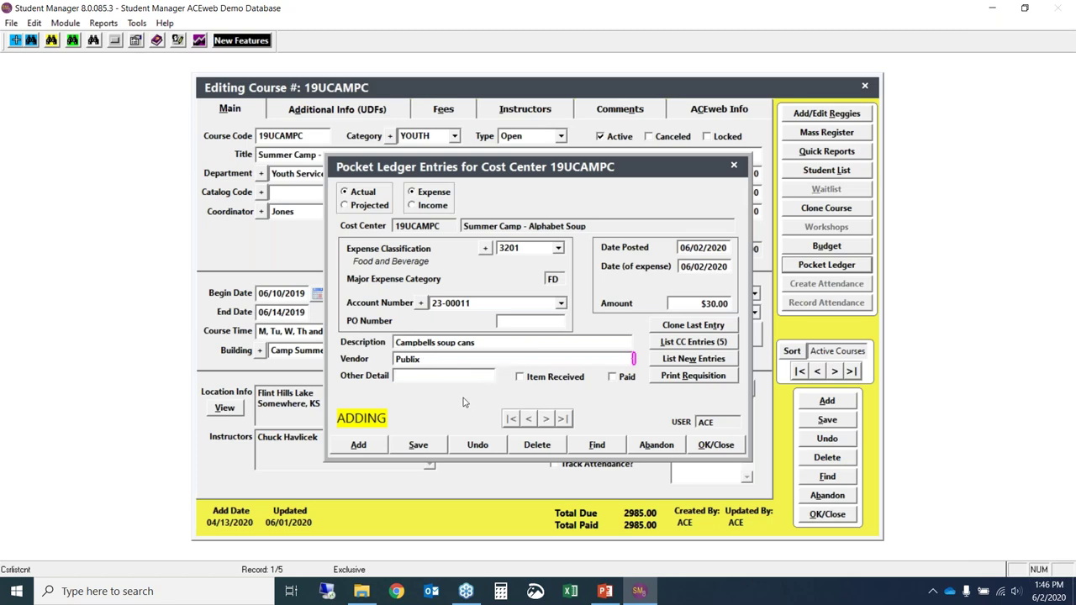
left_click(424, 447)
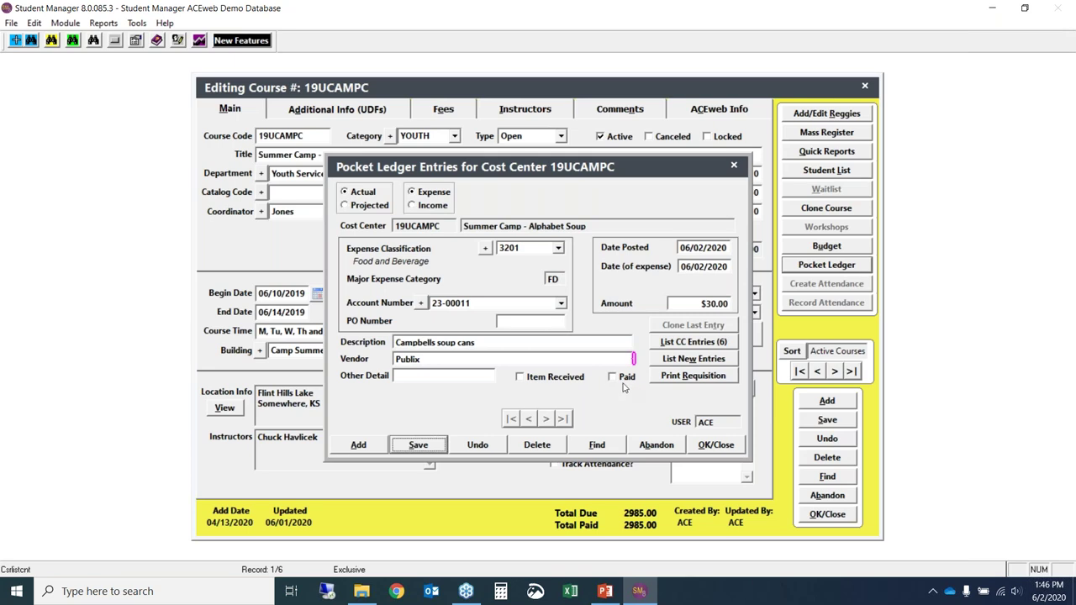
left_click(725, 448)
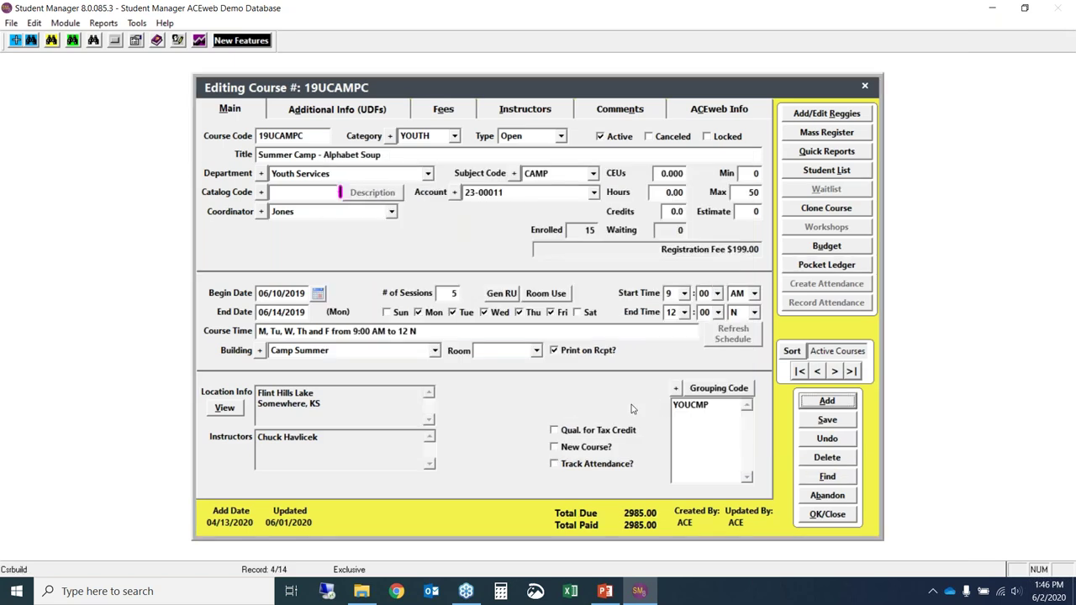
left_click(820, 516)
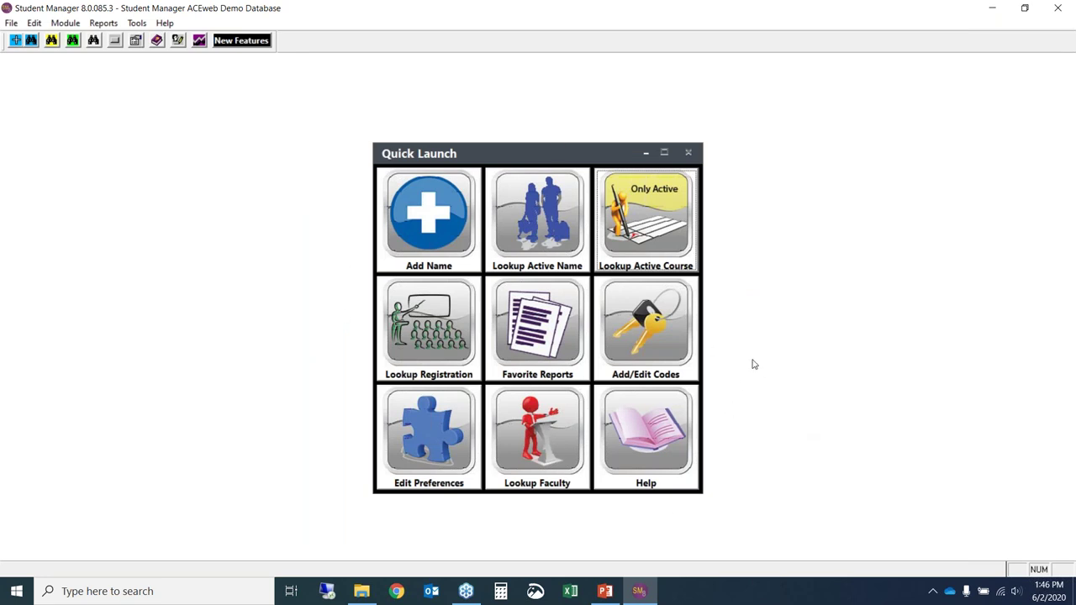
Step: Open the code editor for the LEDGER: Major Expense Categories code type and list all of its codes
left_click(664, 324)
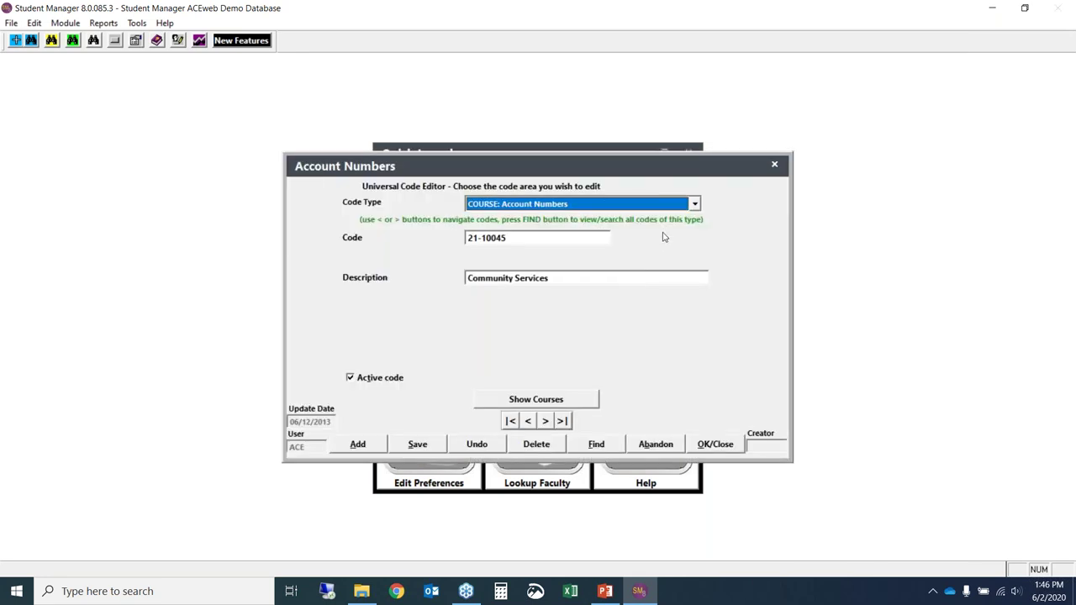
left_click(695, 204)
left_click(696, 281)
left_click(696, 281)
left_click(696, 282)
left_click(696, 282)
left_click(696, 282)
left_click(696, 282)
left_click(696, 281)
left_click(696, 282)
left_click(696, 281)
left_click(696, 282)
left_click(696, 281)
left_click(697, 282)
left_click(696, 282)
left_click(696, 282)
left_click(696, 282)
left_click(696, 281)
left_click(696, 282)
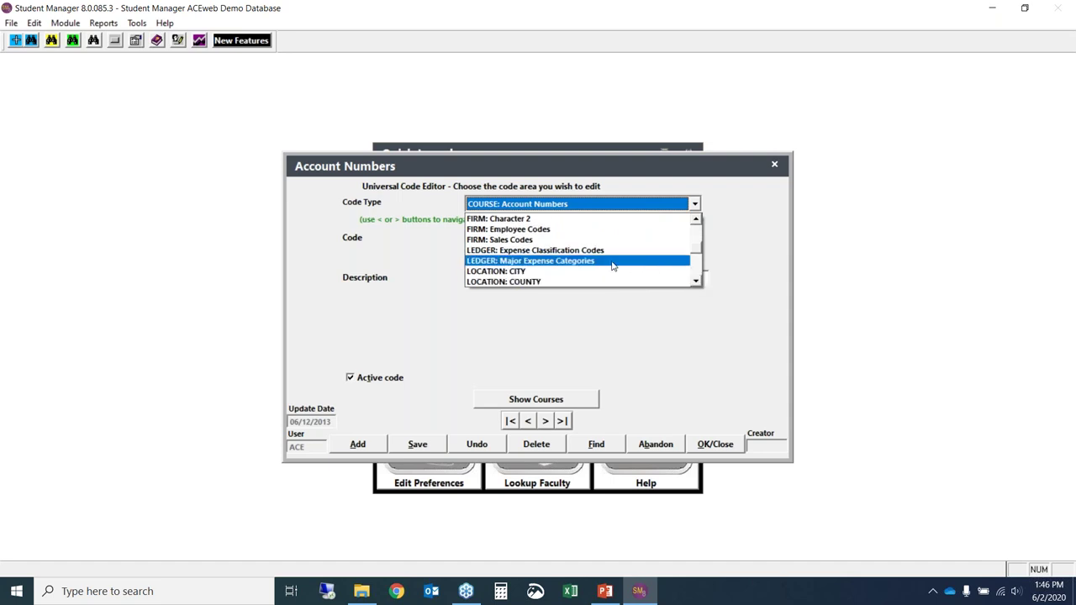
left_click(548, 266)
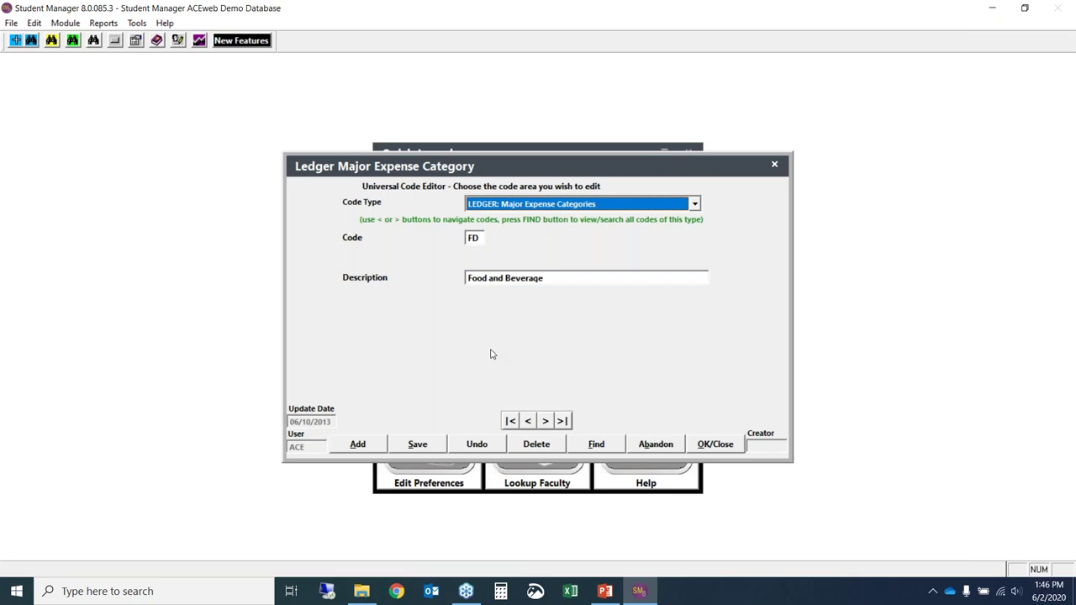
left_click(597, 444)
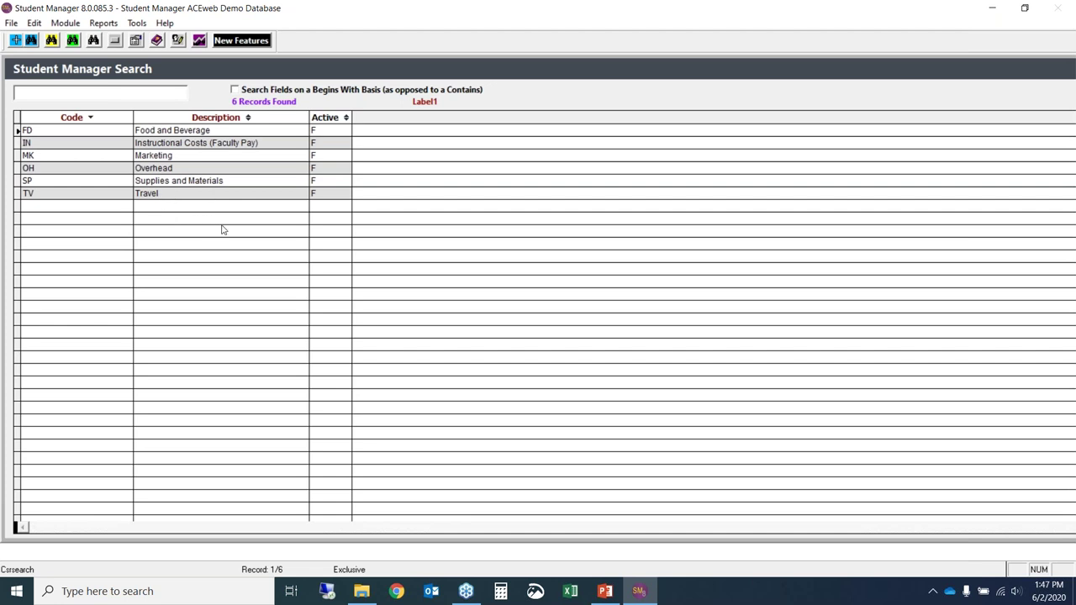
key("Return")
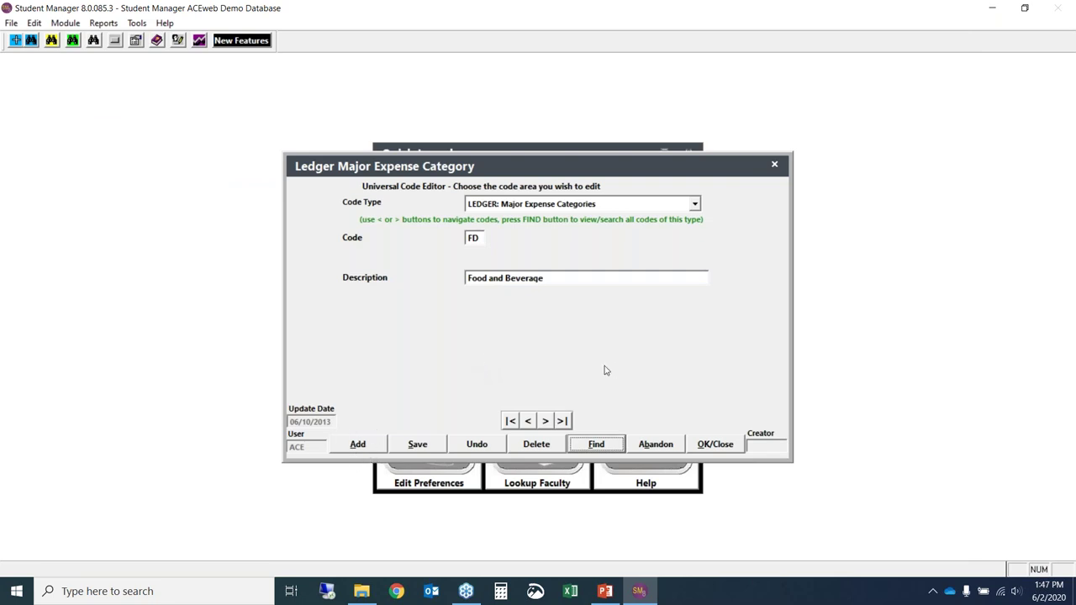
Step: Switch the code type to LEDGER: Expense Classification Codes and view the major expense category choices for code 1000
left_click(695, 206)
left_click(696, 220)
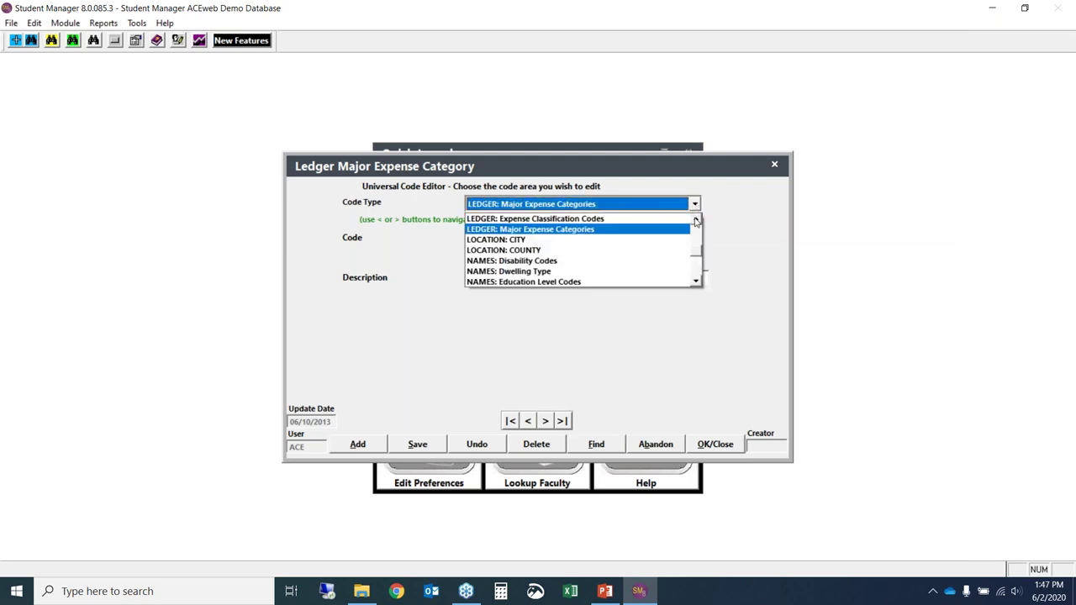
left_click(610, 219)
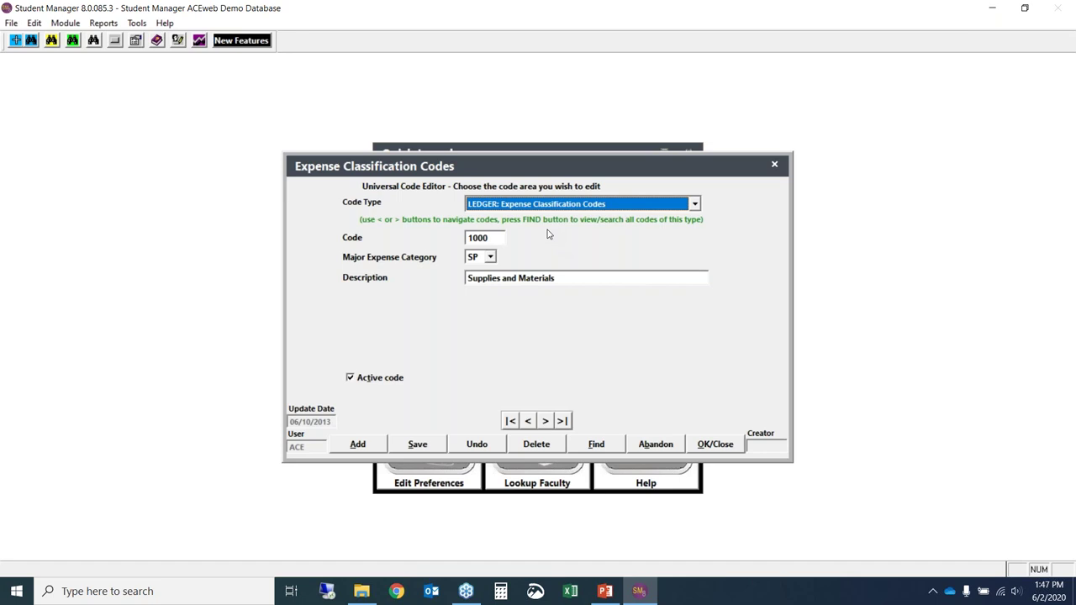
left_click(476, 260)
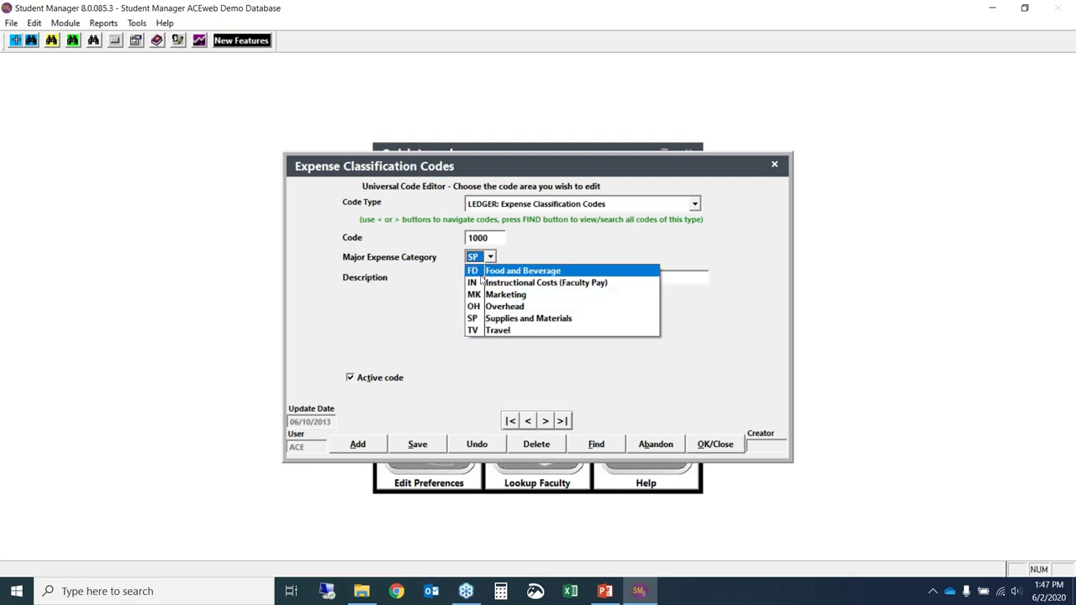
left_click(525, 244)
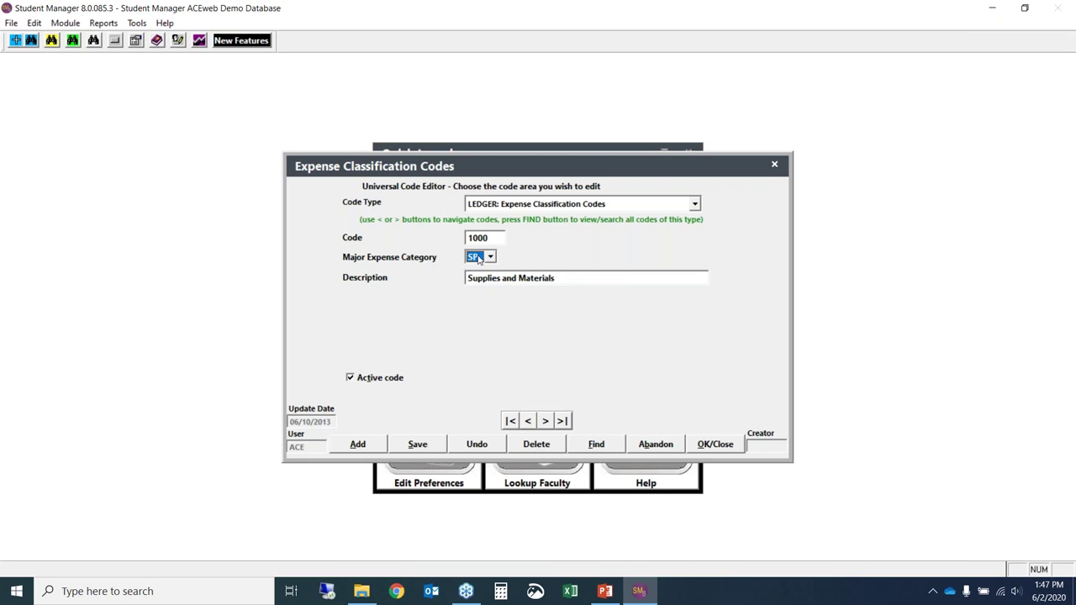
left_click(491, 258)
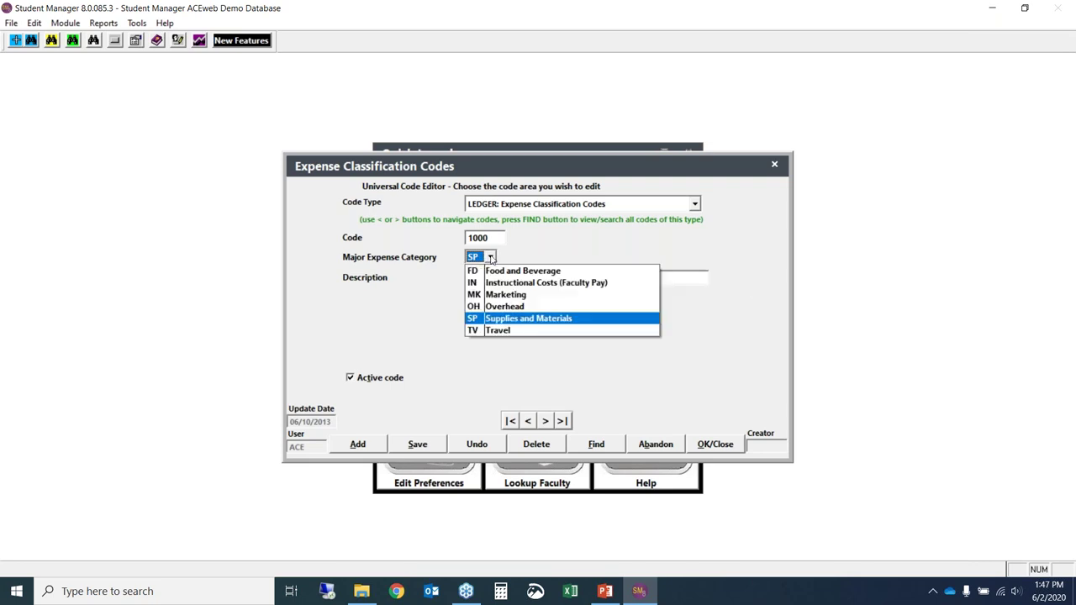
Step: Add expense classification code 1234 under major expense category SP with the description "Computers" and save it
left_click(491, 258)
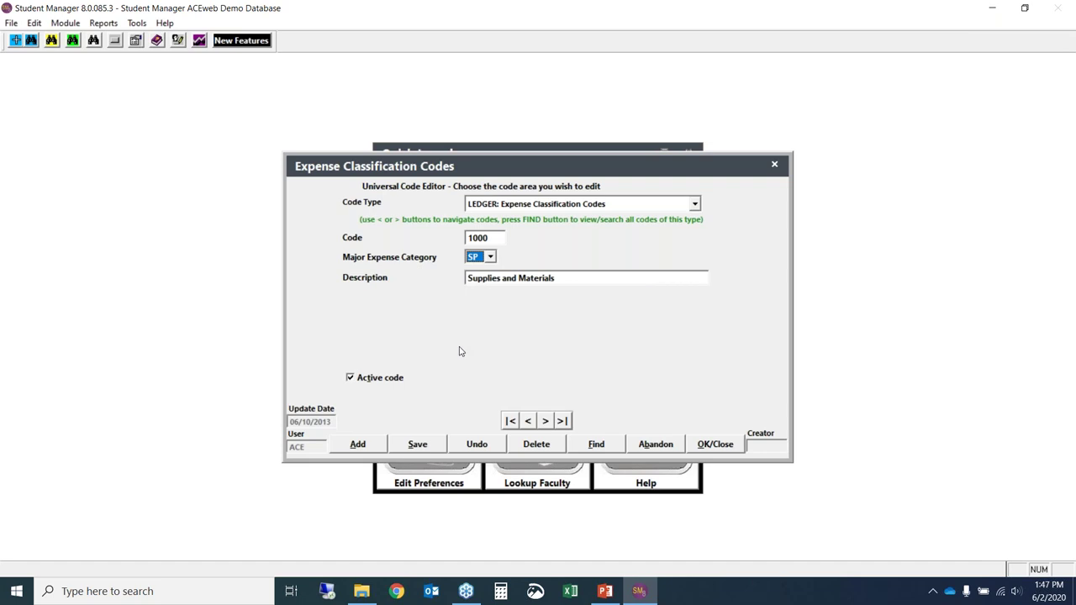
left_click(358, 445)
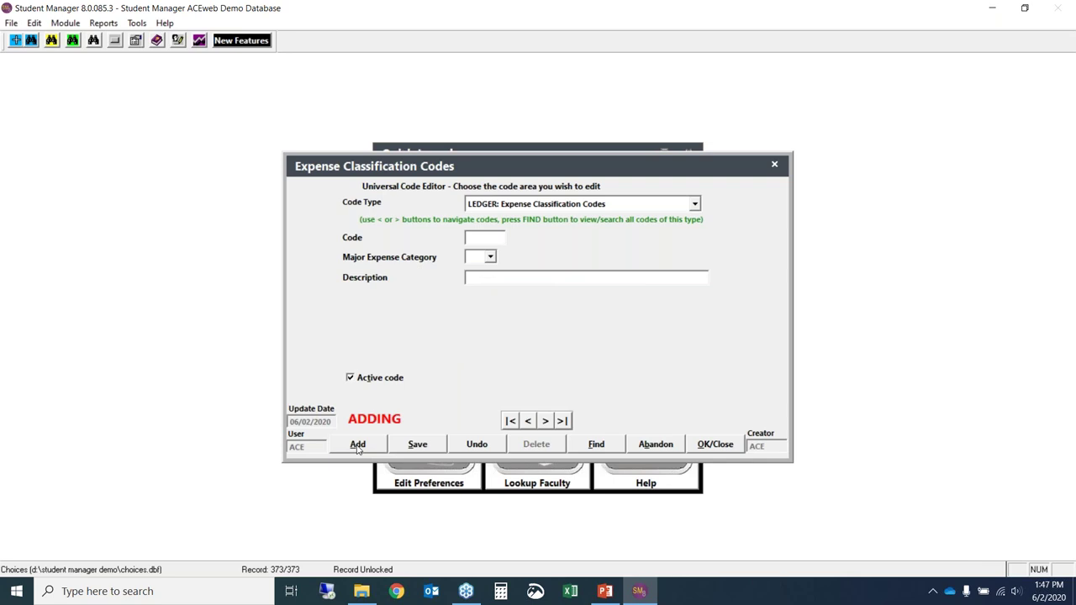
type("1234")
left_click(490, 257)
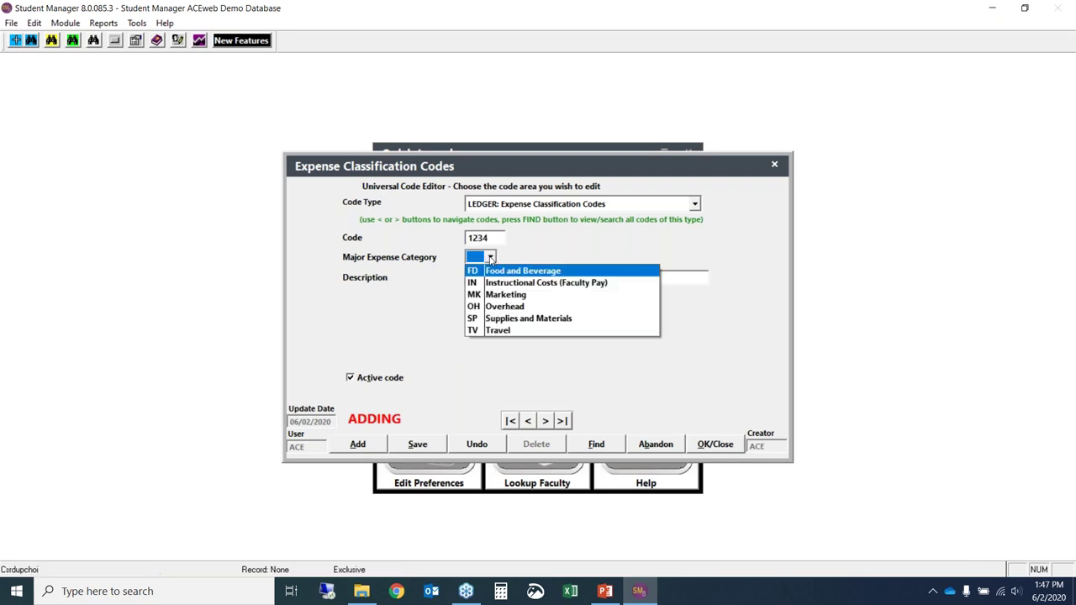
left_click(528, 319)
left_click_drag(504, 275, 450, 274)
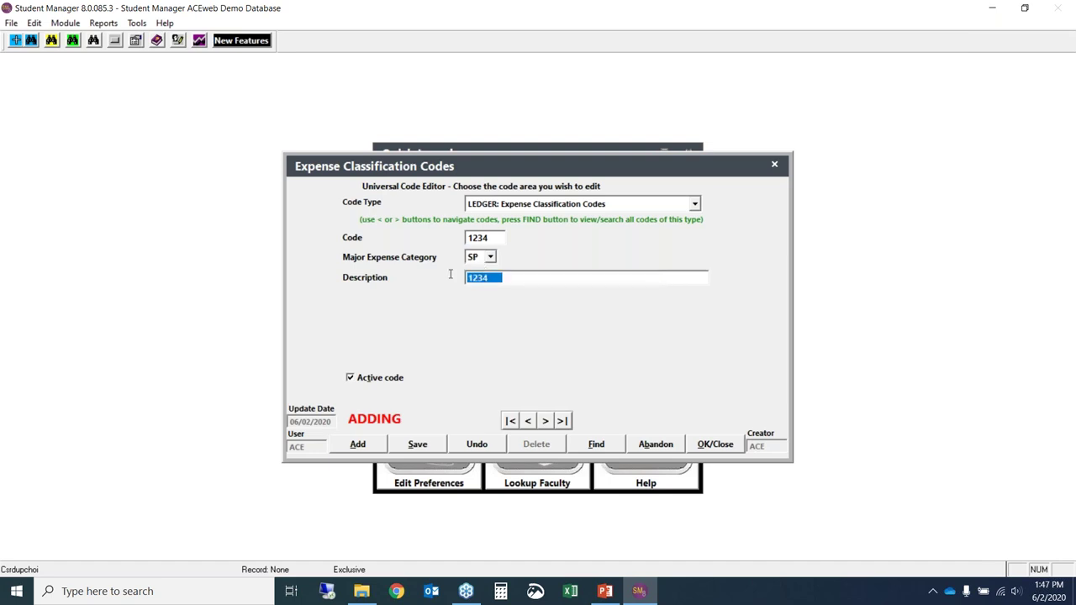
type("Computers")
left_click(419, 442)
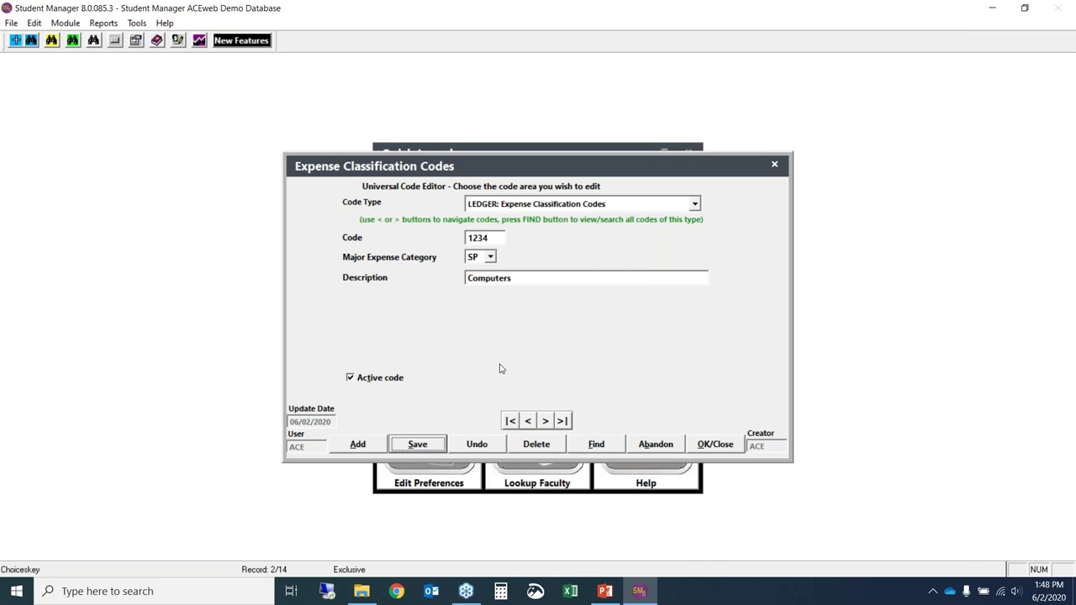
Step: List all expense classification codes, narrow the Code column, and close the list and the code editor
left_click(600, 448)
left_click(602, 451)
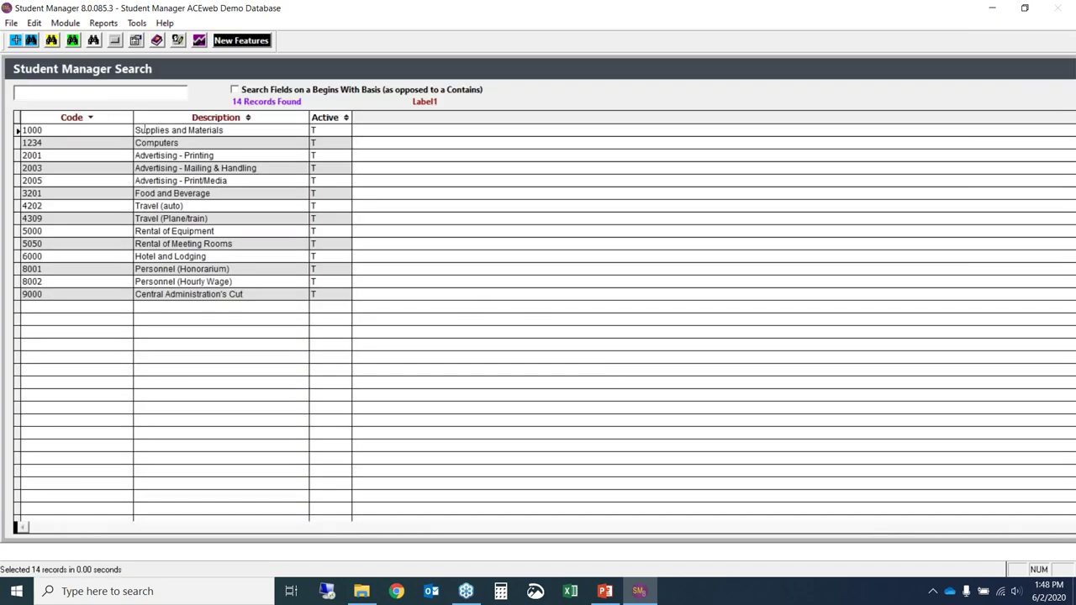
left_click_drag(133, 118, 101, 118)
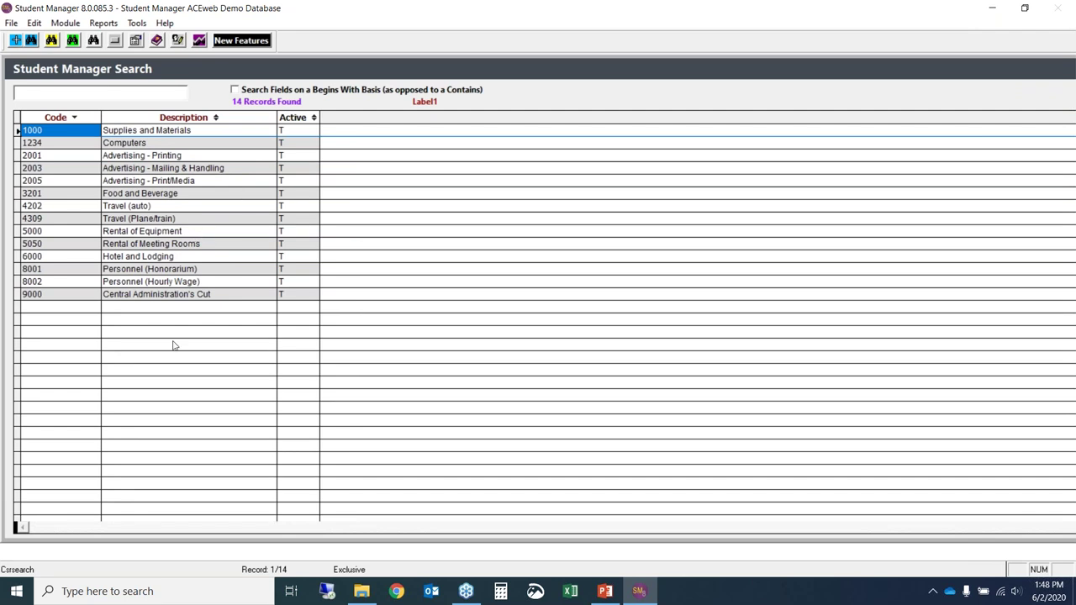
key("Escape")
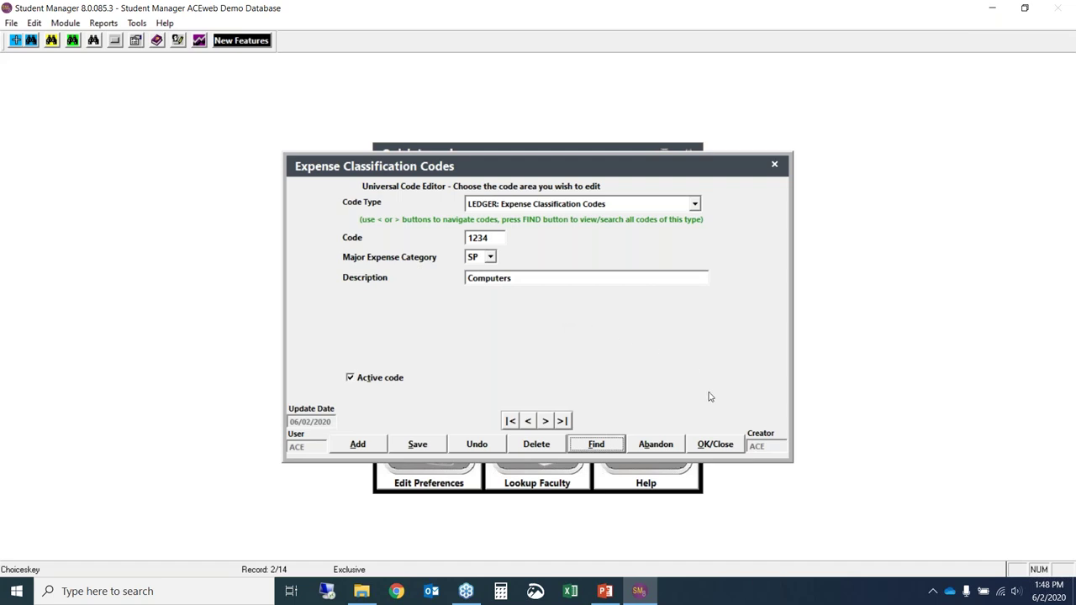
left_click(717, 444)
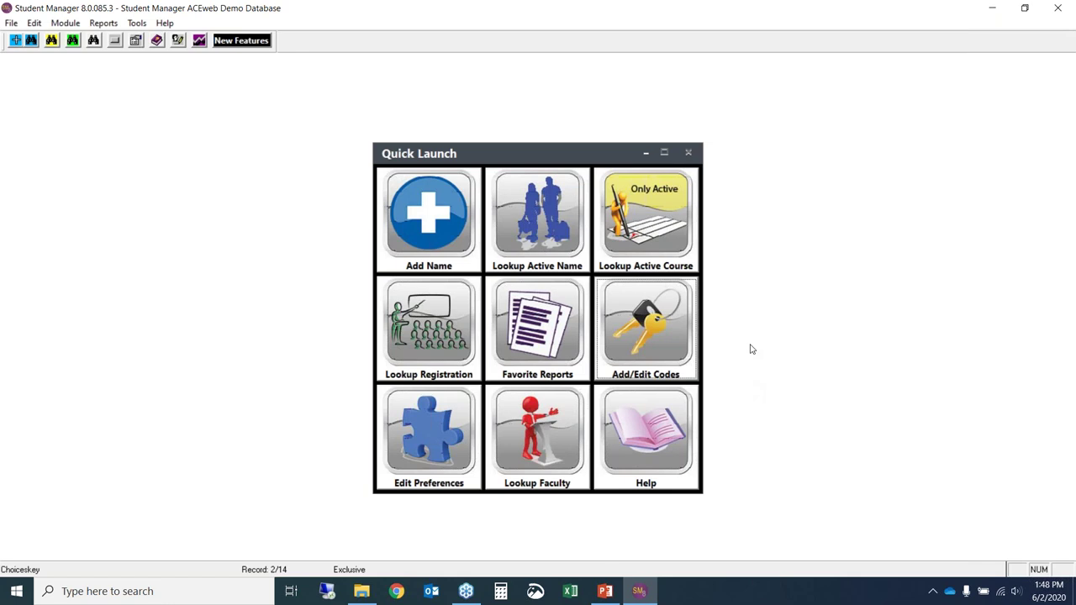
Step: View the COURSE: Account Numbers code type briefly, and open the pocket ledger of course 19UCAMPC, Summer Camp - Alphabet Soup
left_click(668, 338)
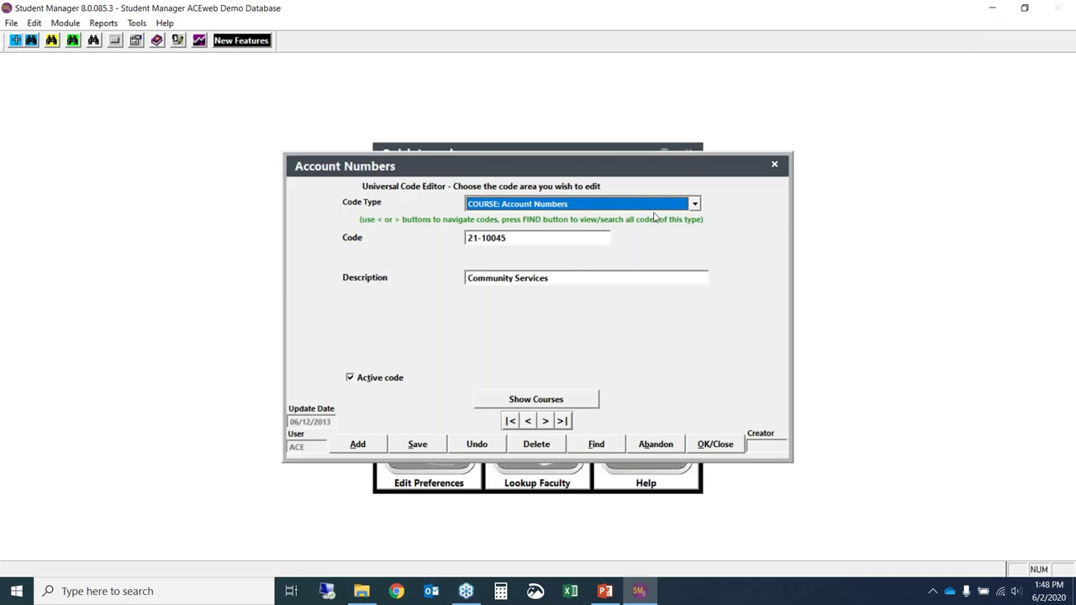
left_click(735, 447)
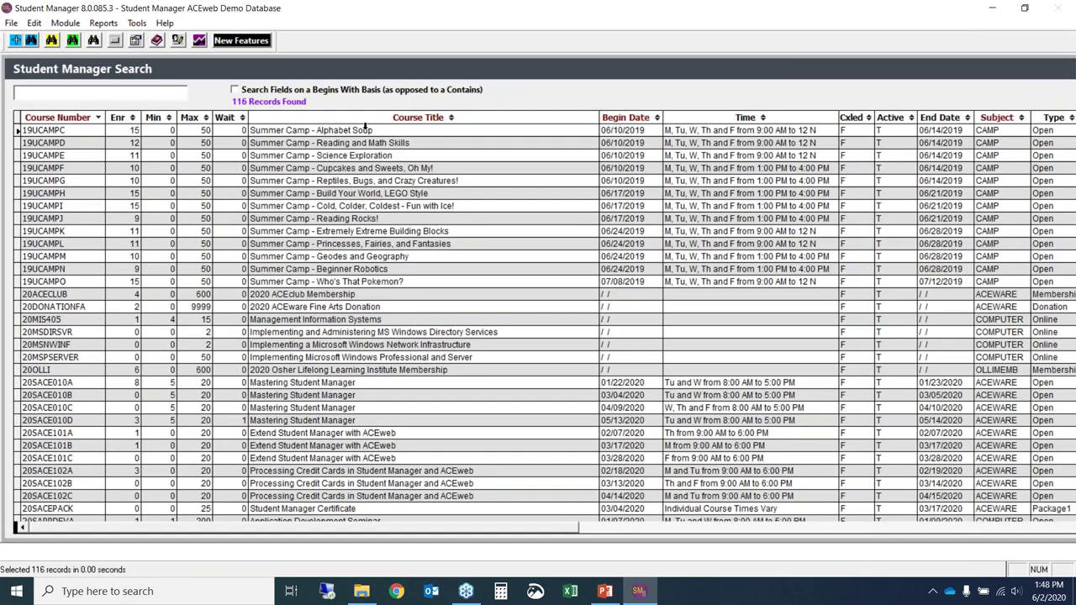
double_click(356, 129)
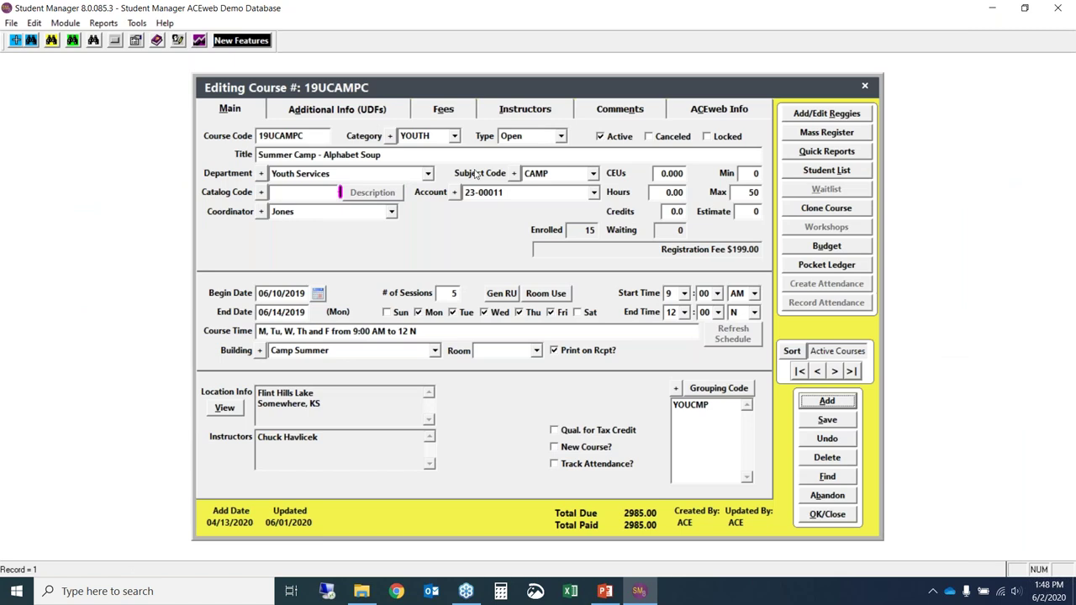
left_click(829, 267)
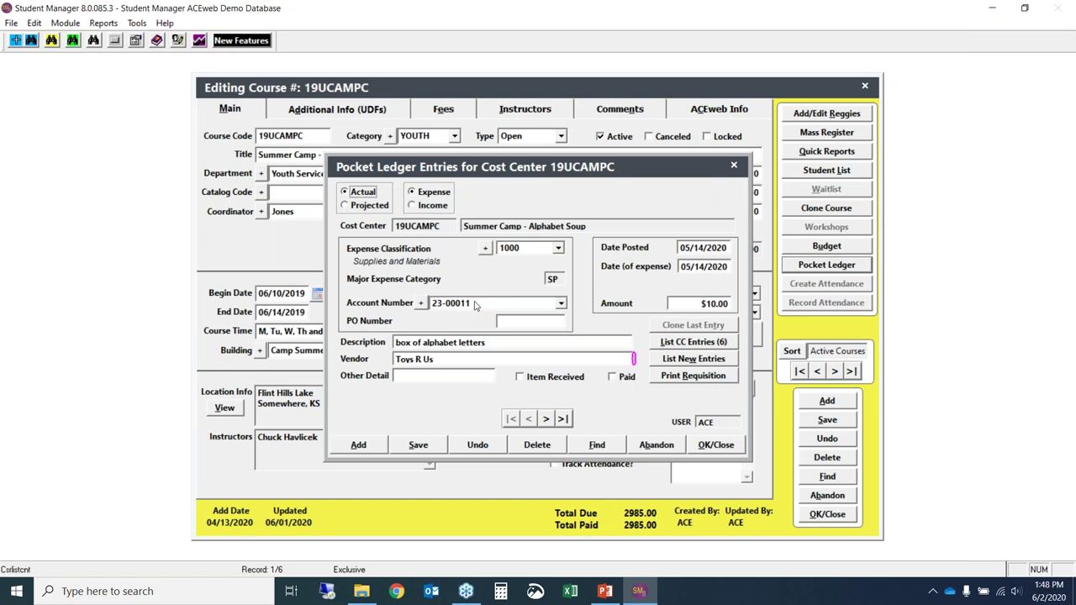
left_click(728, 445)
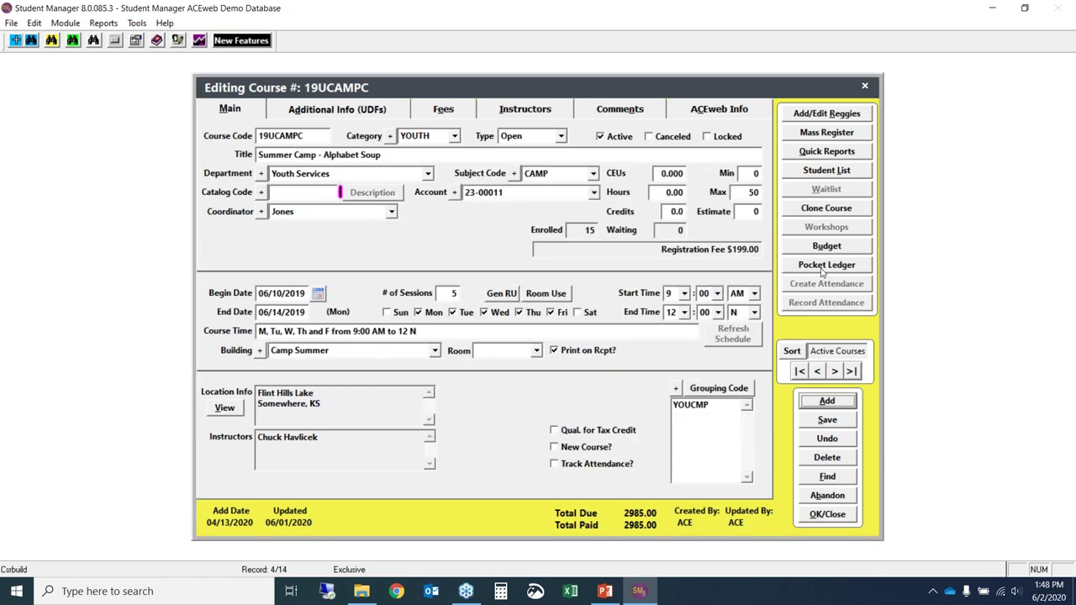
left_click(852, 265)
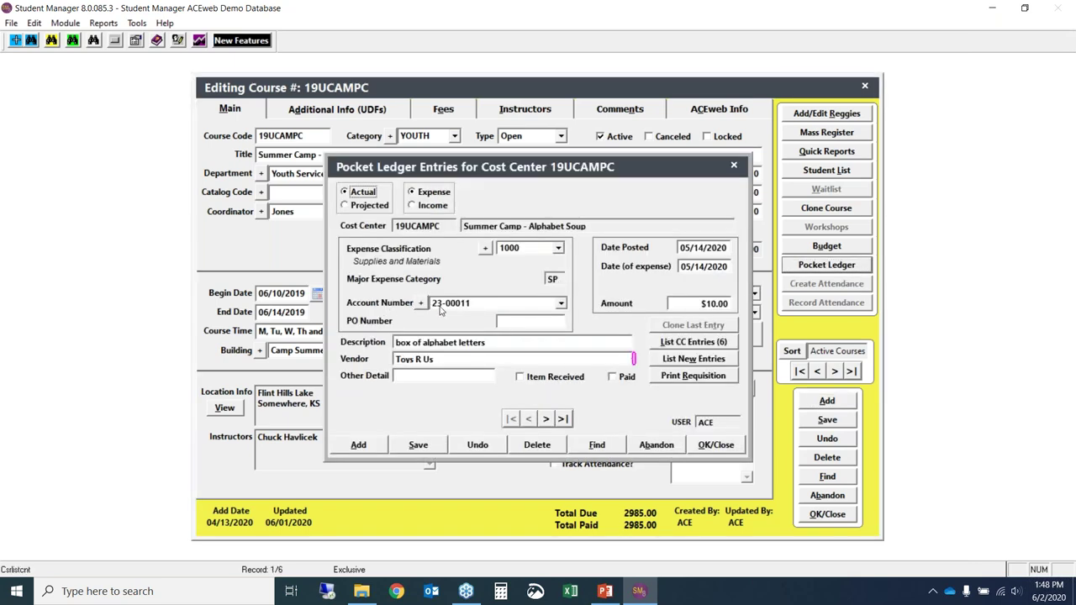
Step: Change the account number of the "box of alphabet letters" expense to the Community Services account and save the entry
left_click(561, 305)
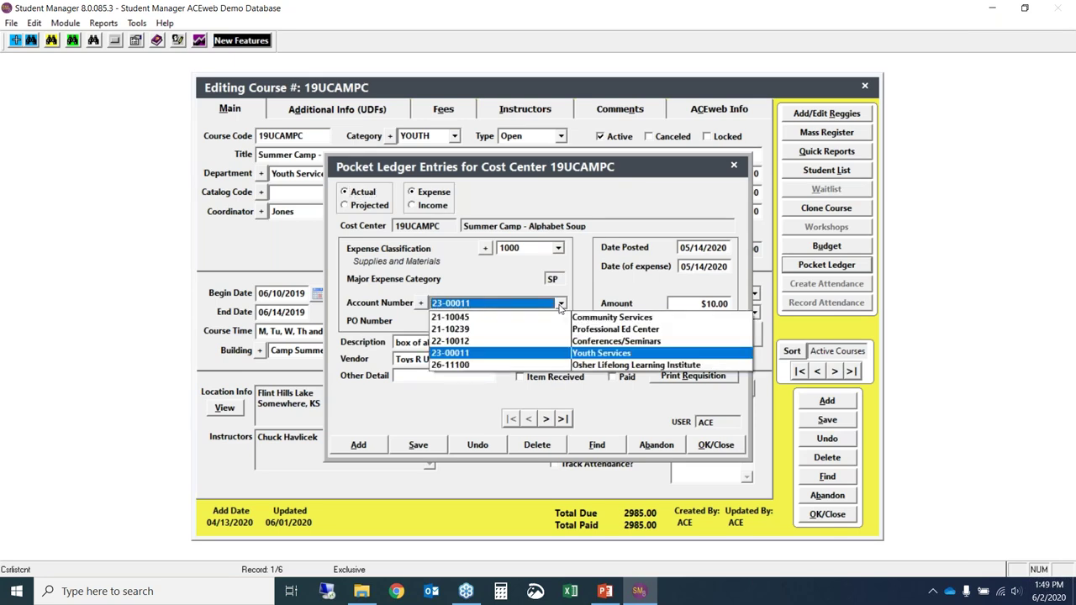
left_click(602, 320)
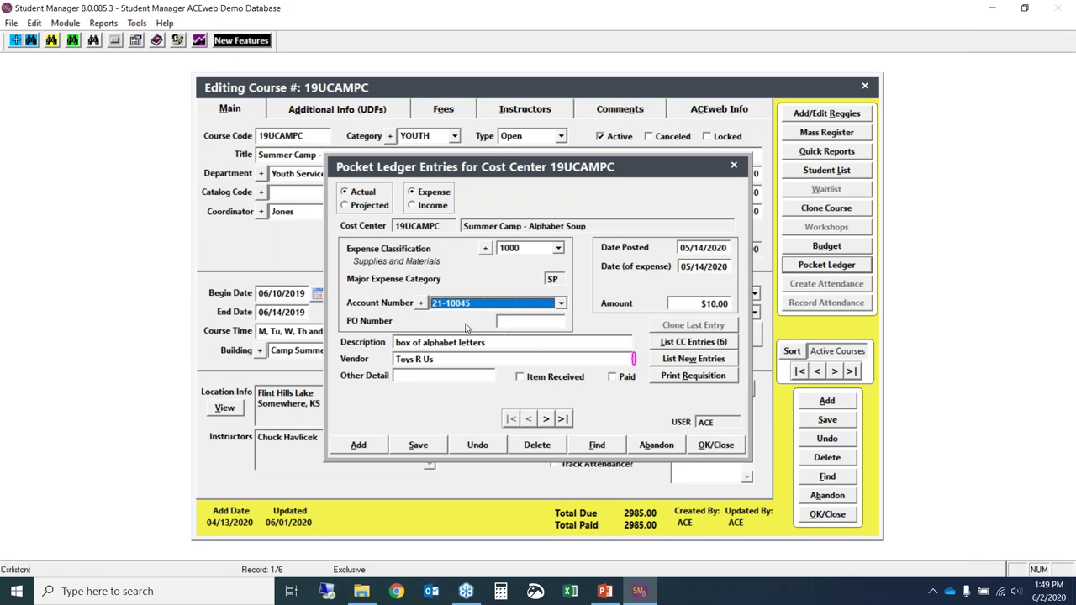
left_click_drag(523, 166, 550, 178)
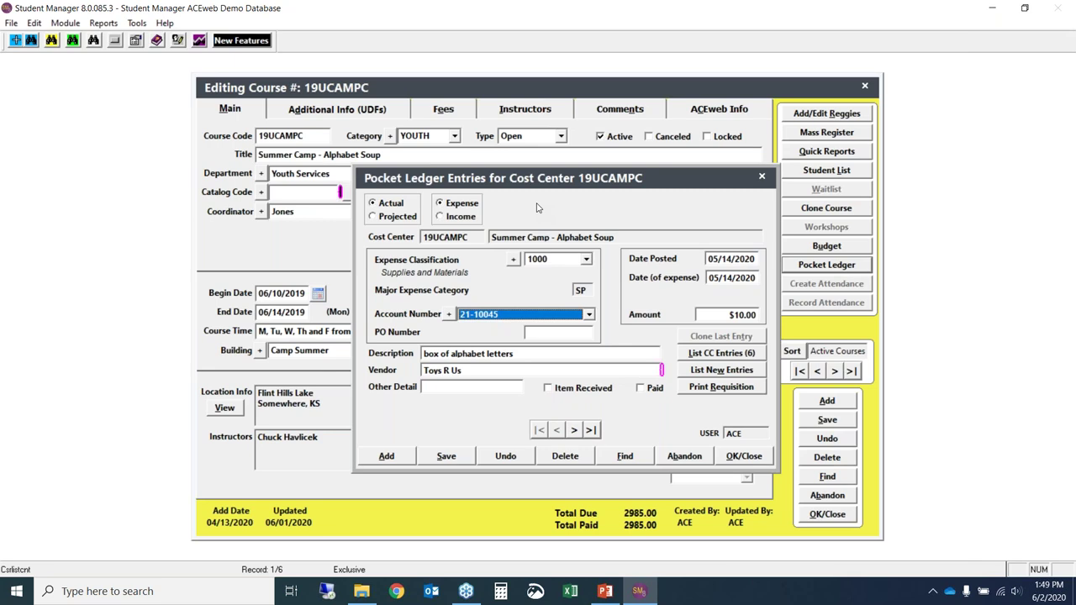
left_click(456, 460)
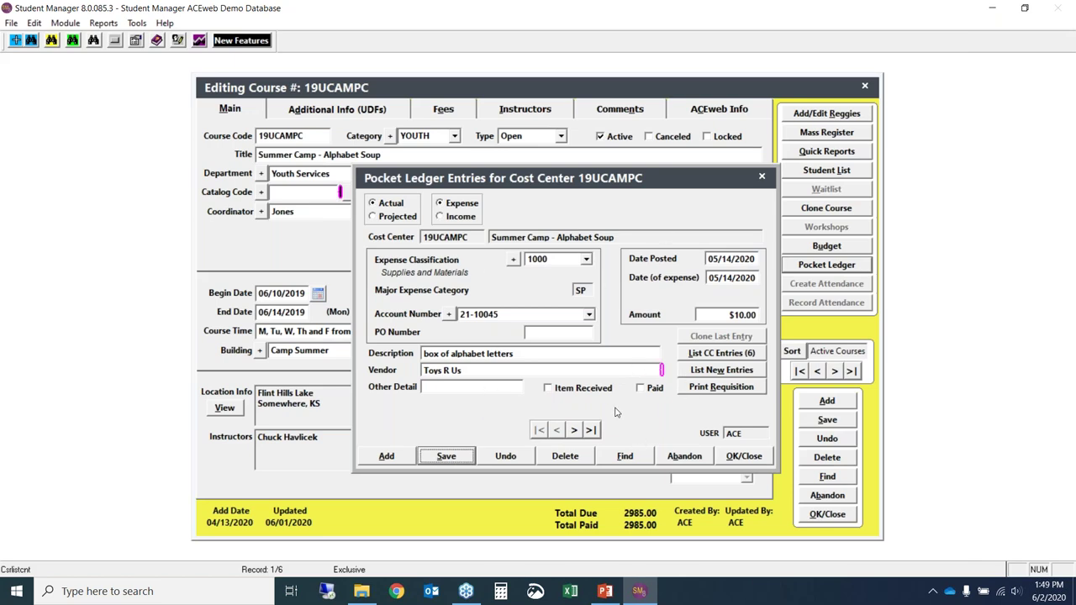
Step: List the cost center entries of 19UCAMPC with a wider Description column, and close the summary and the ledger
left_click(737, 354)
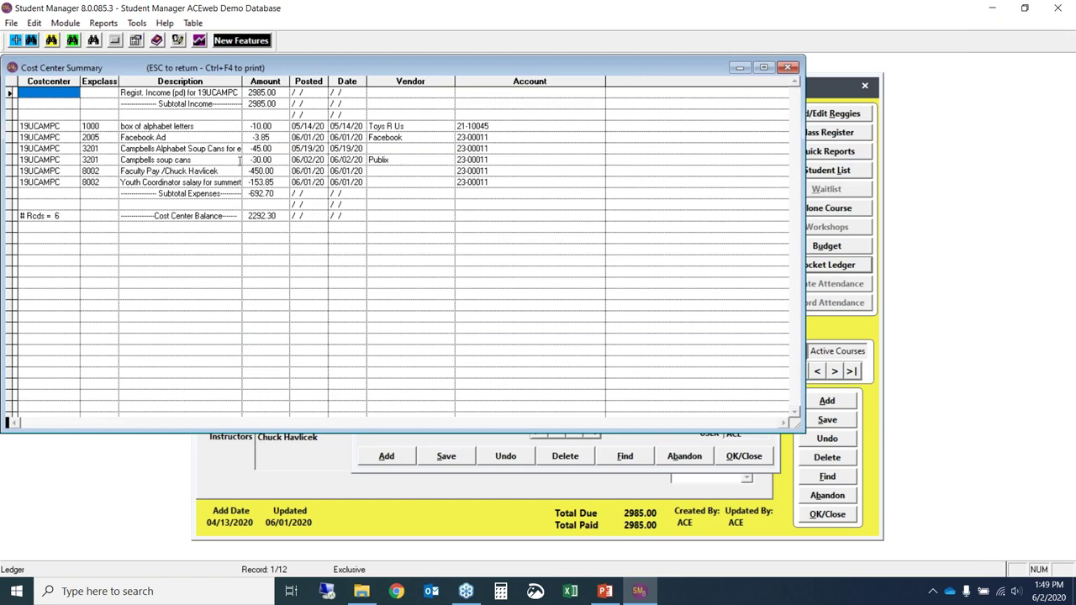
left_click_drag(242, 82, 281, 82)
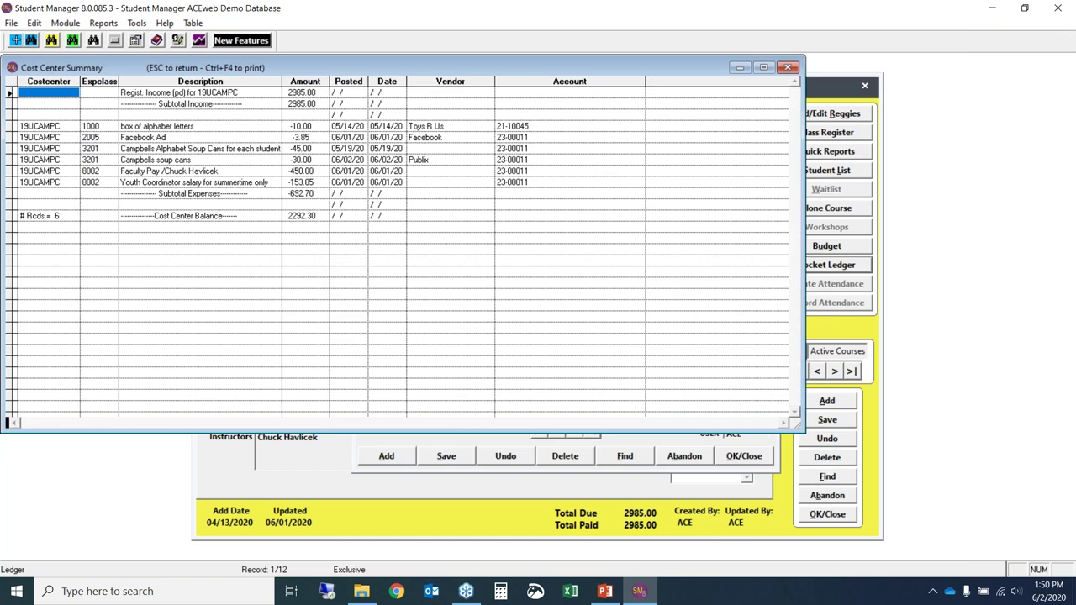
key("Escape")
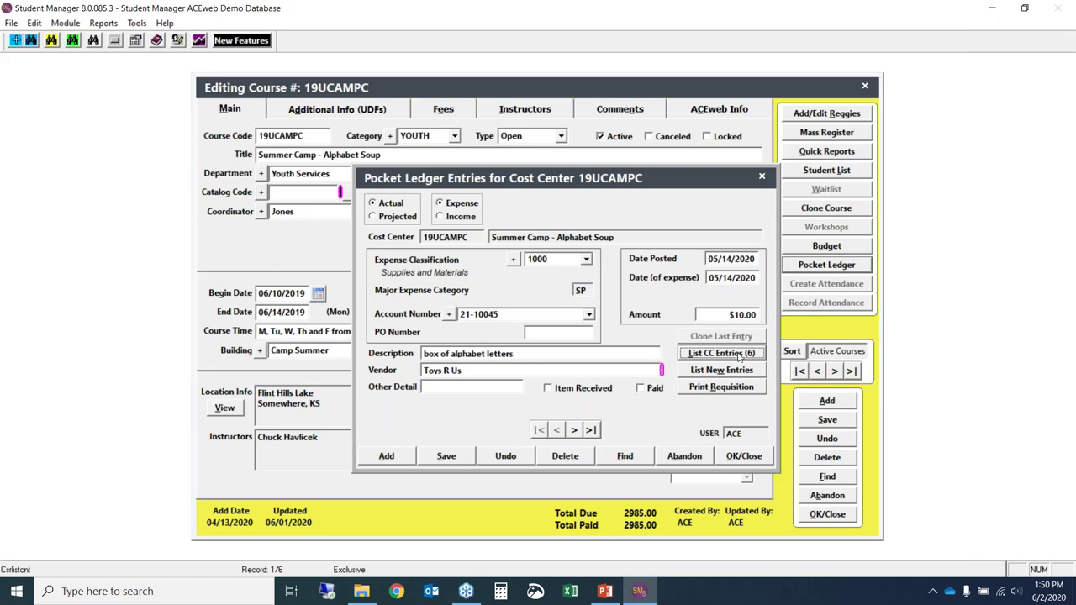
left_click(751, 459)
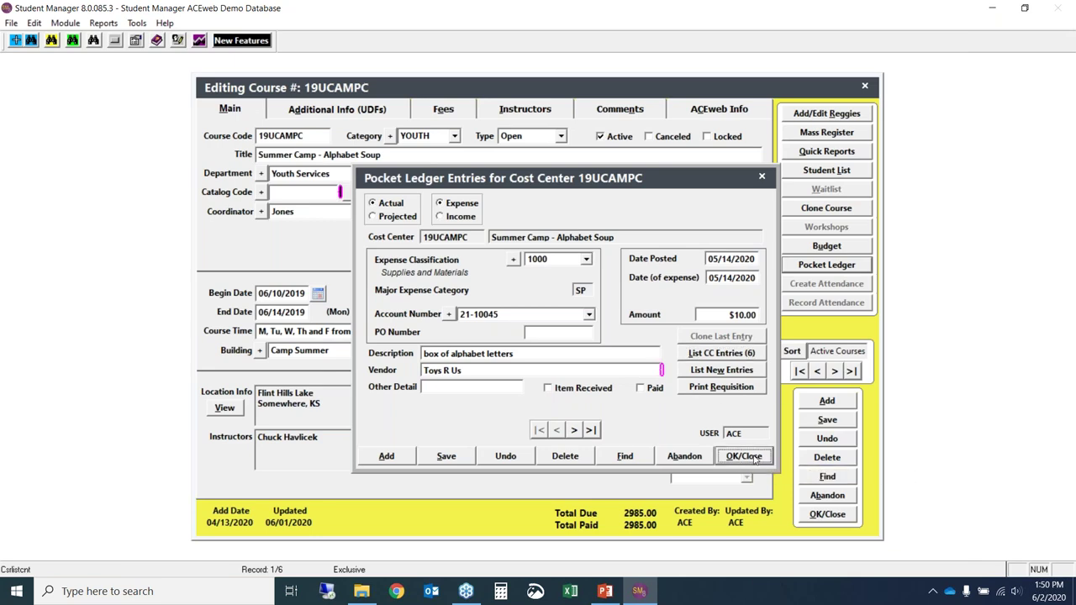
Step: List the pocket ledger entries of the next course, 19UCAMPD, and switch to the PowerPoint slide on mass distributions
left_click(835, 372)
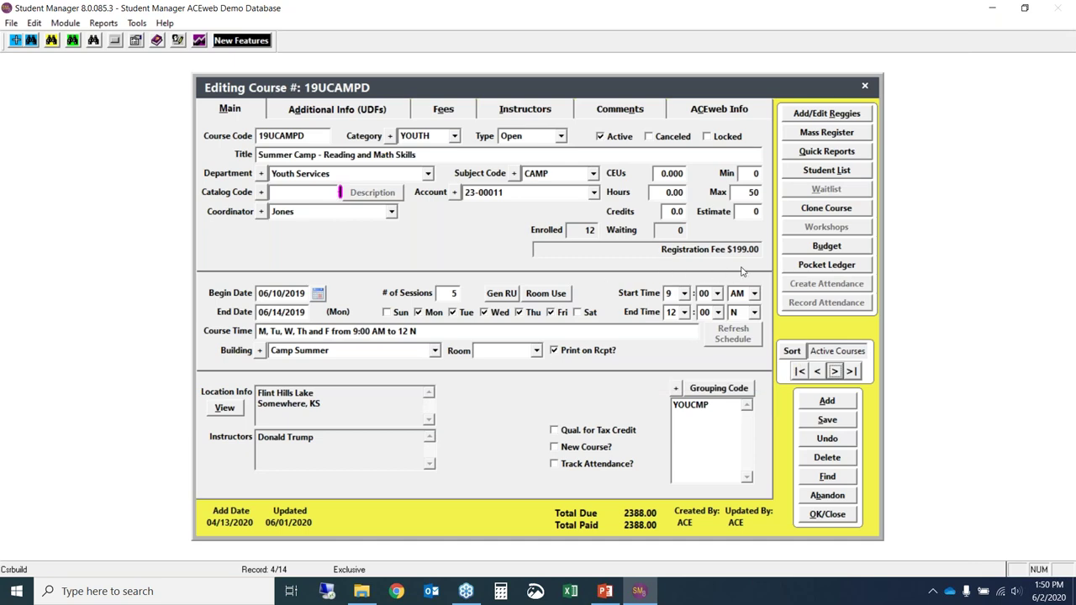
left_click(859, 266)
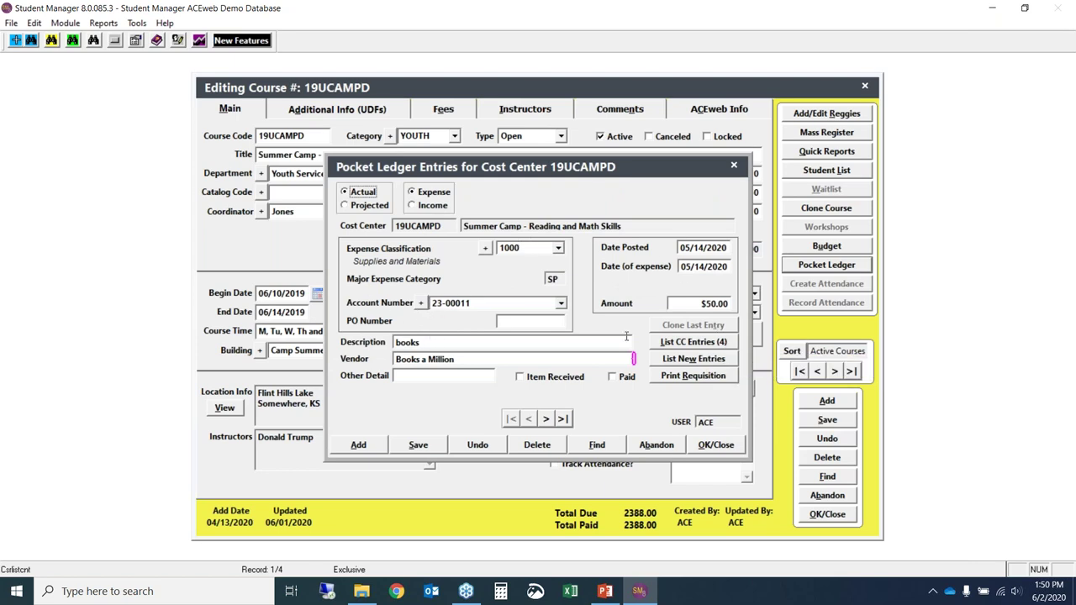
left_click(714, 344)
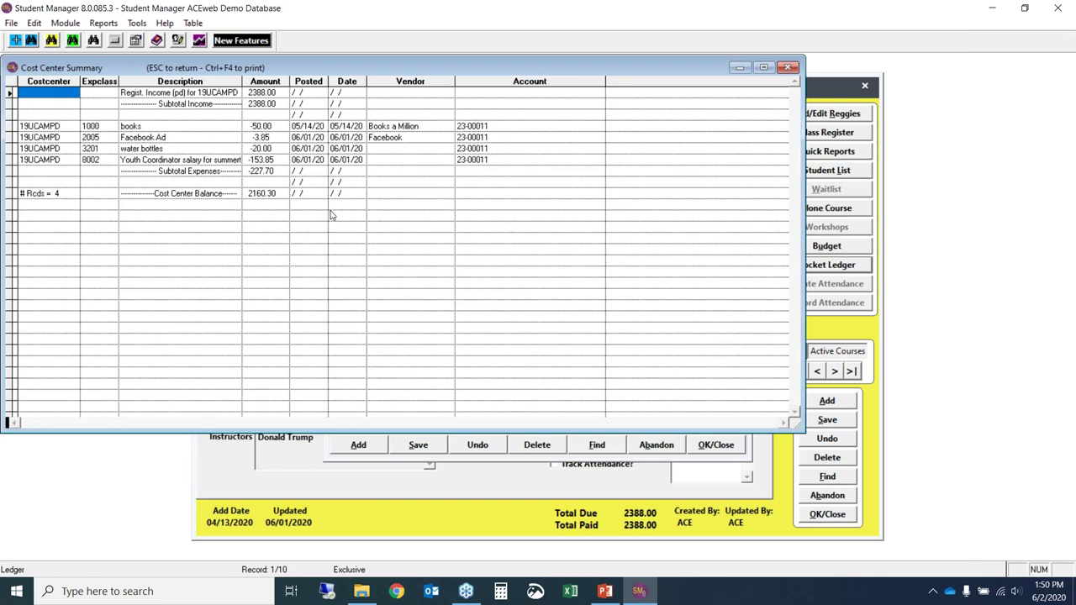
key("Escape")
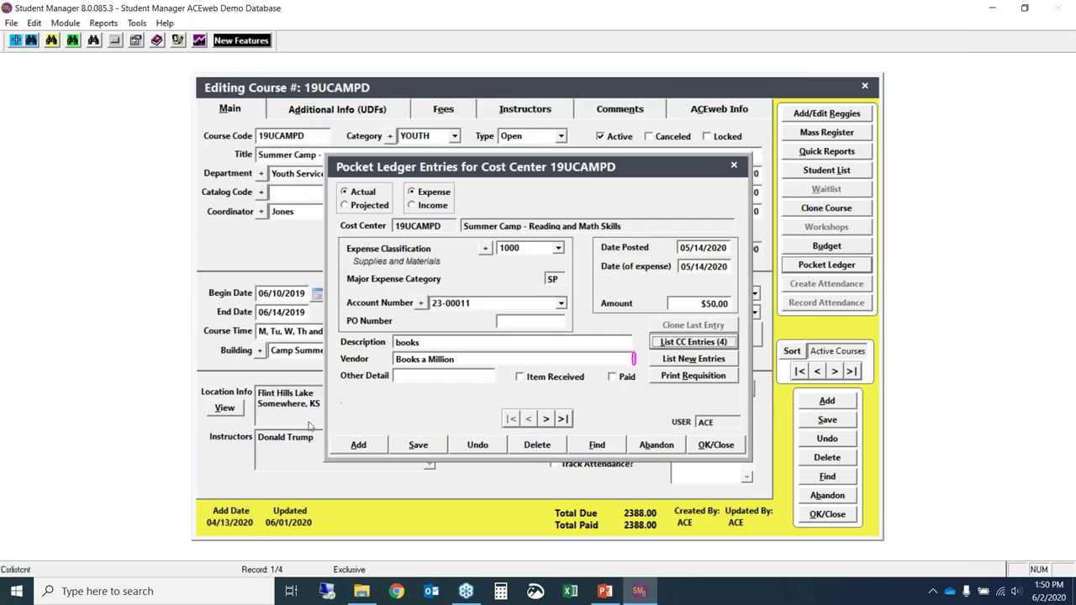
left_click(604, 591)
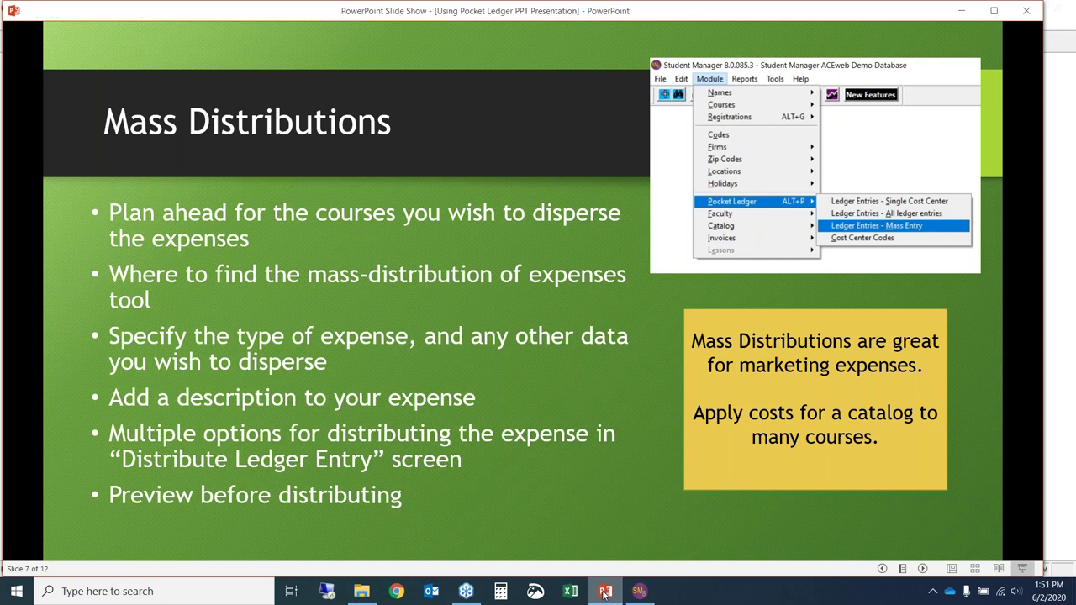
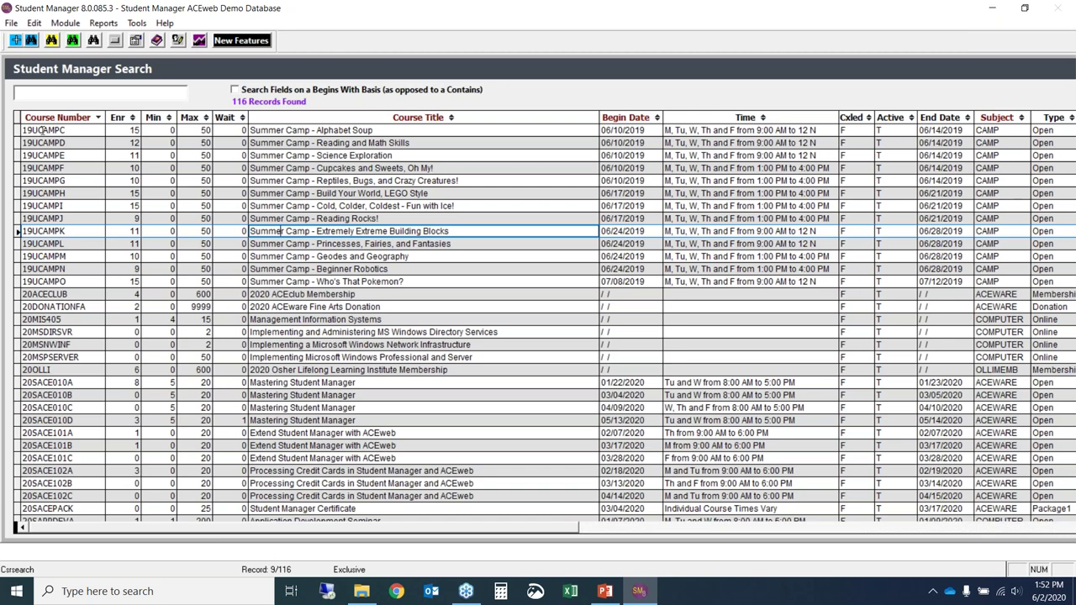
Step: Open Summer Camp - Beginner Robotics from the course search list and close the course record
left_click(535, 269)
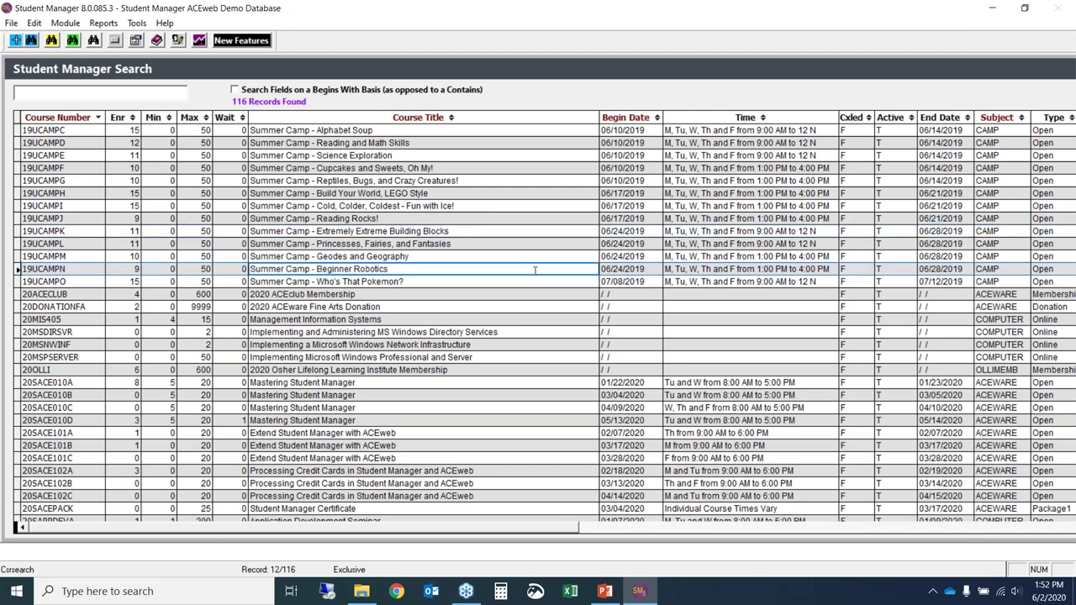
double_click(534, 269)
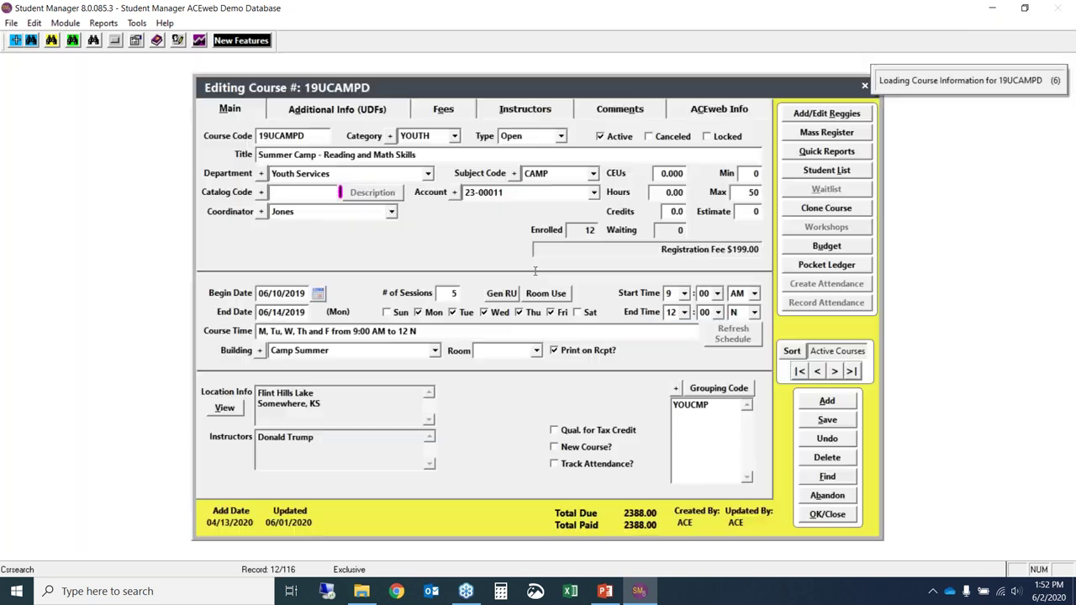
left_click(827, 516)
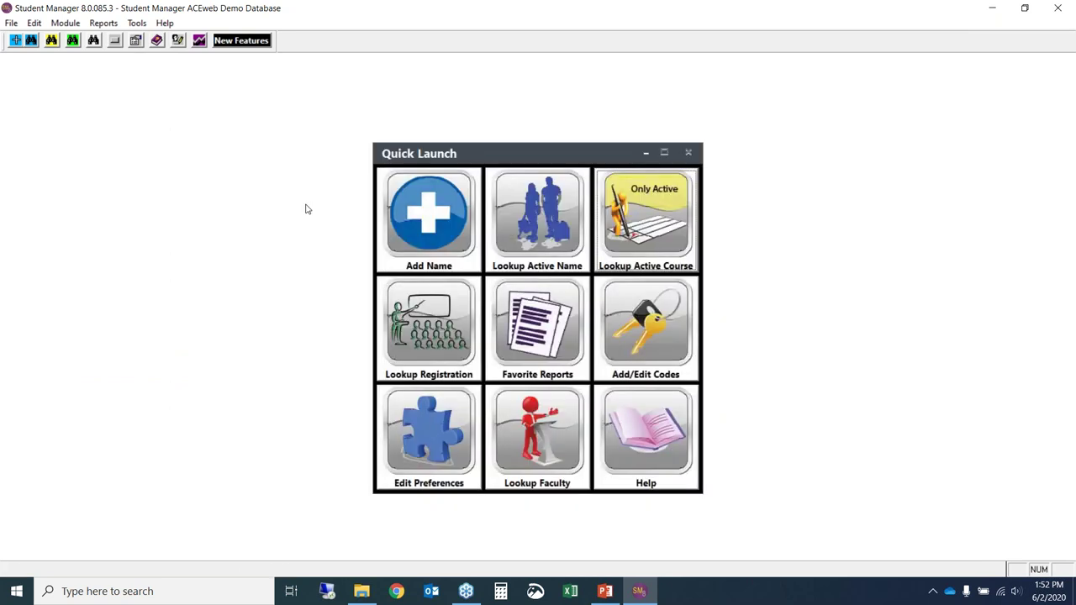
Step: Start a new mass pocket ledger entry for distributing an expense among several courses
left_click(68, 25)
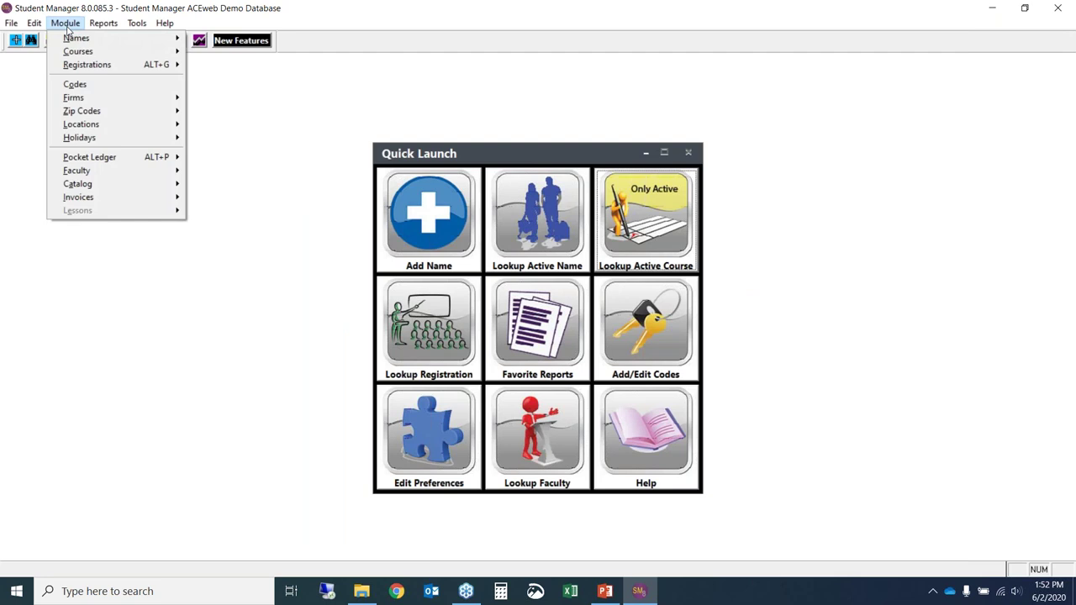
mouse_move(103, 163)
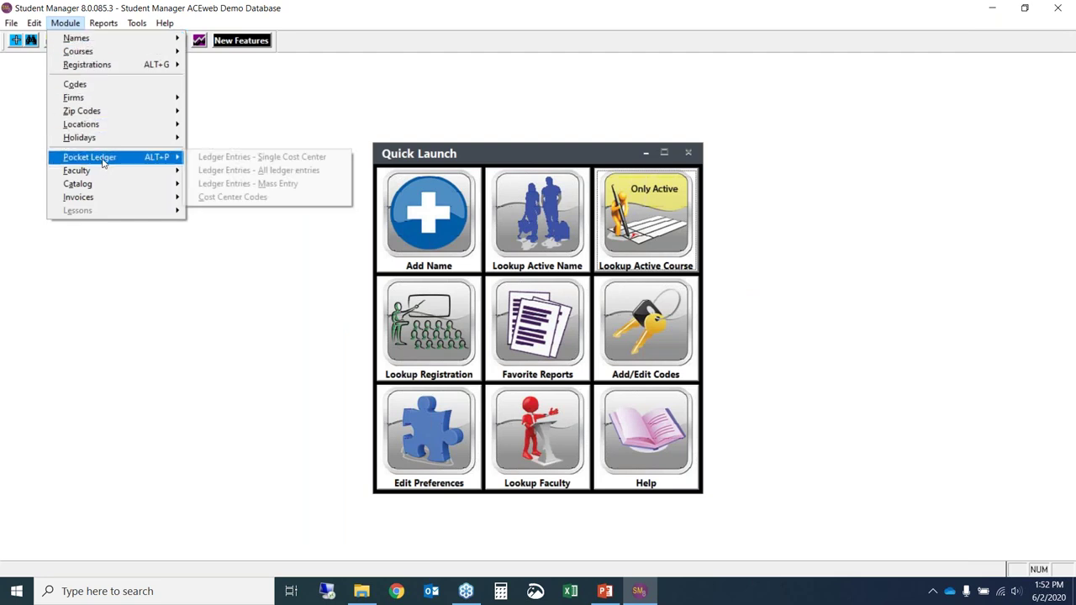
left_click(289, 185)
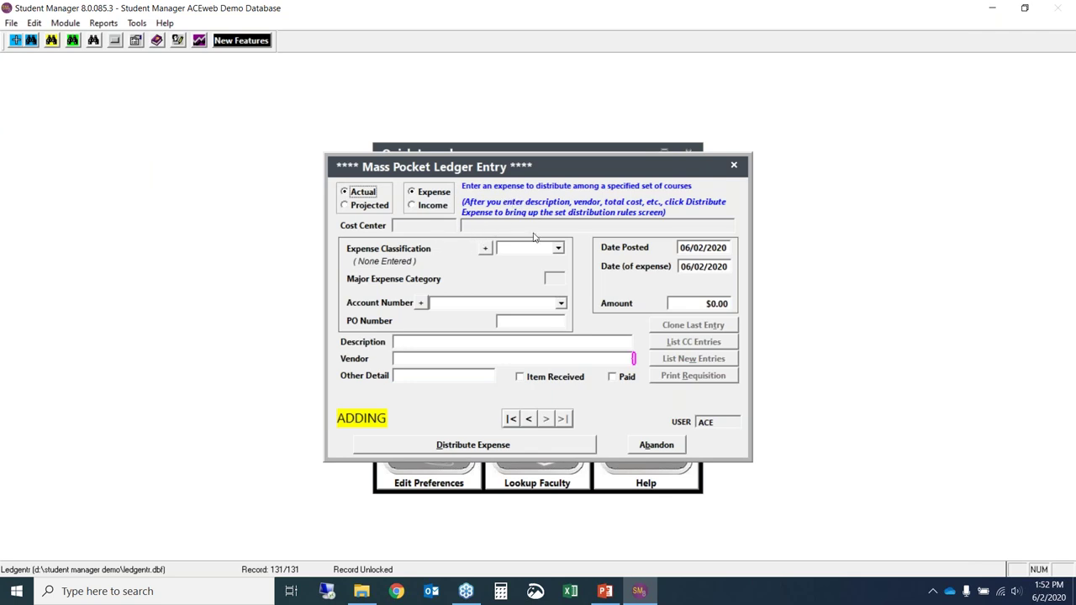
Step: Classify the mass expense as 2001 Advertising - Printing and set its amount to $500
left_click(558, 248)
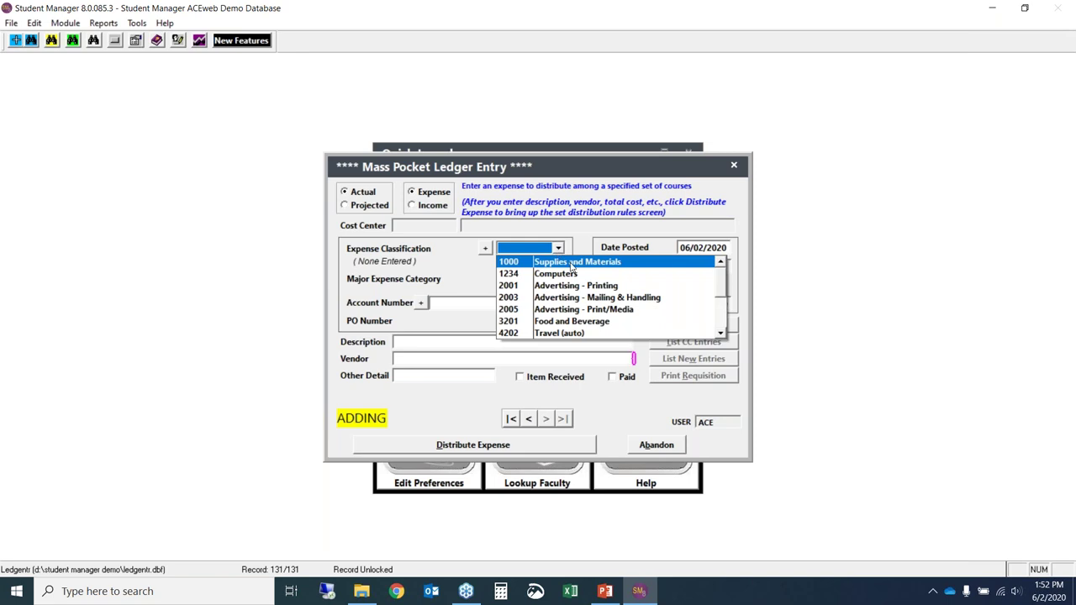
left_click(618, 287)
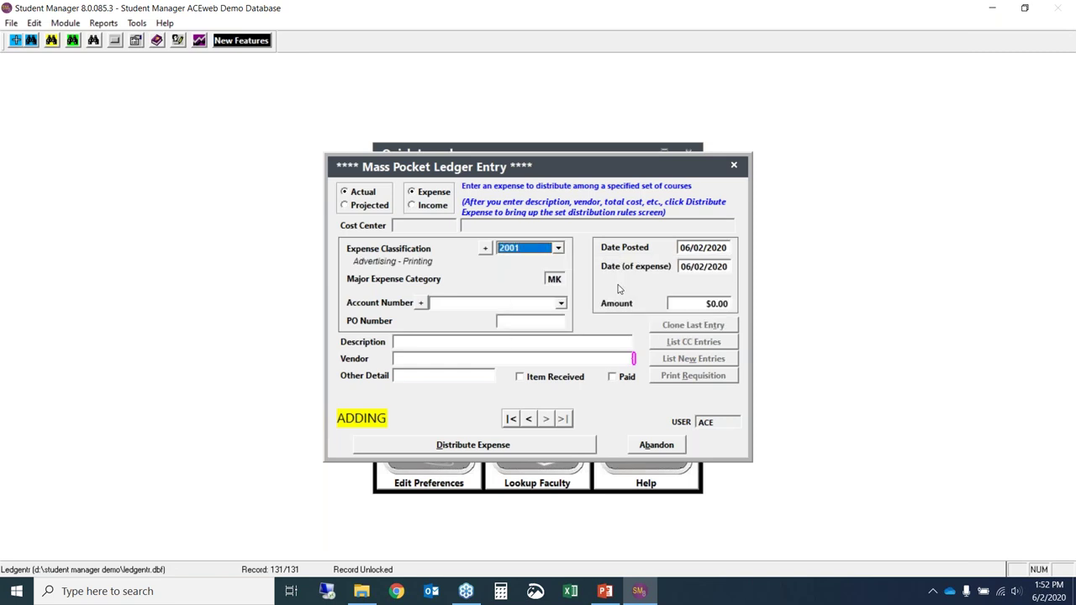
left_click(673, 304)
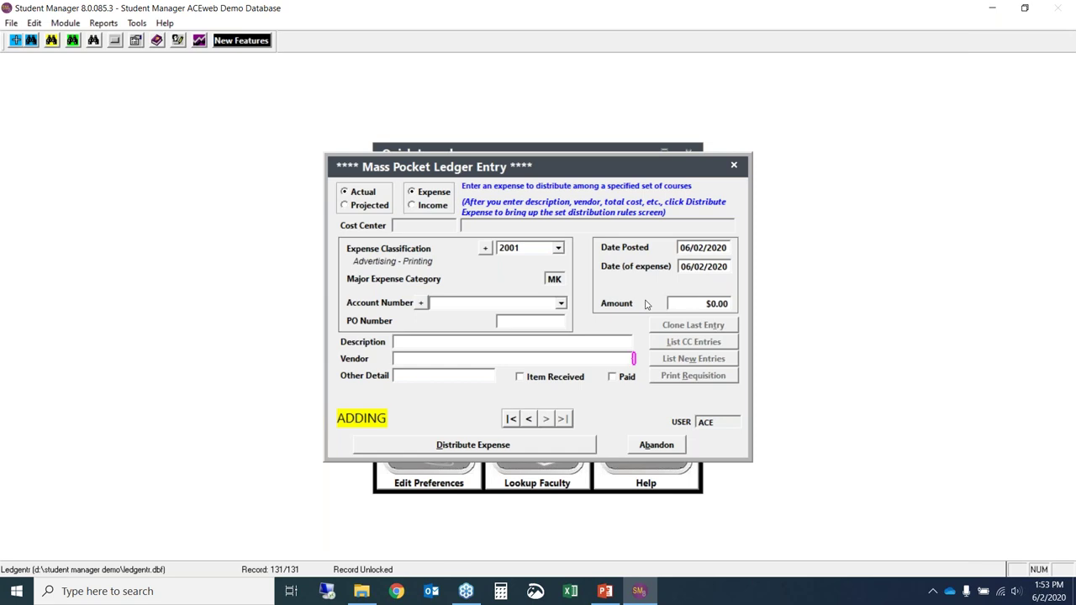
type("500")
Step: Assign the expense to the Youth Services account, describe it as "summer youth catalog" and mark it as paid
left_click(540, 306)
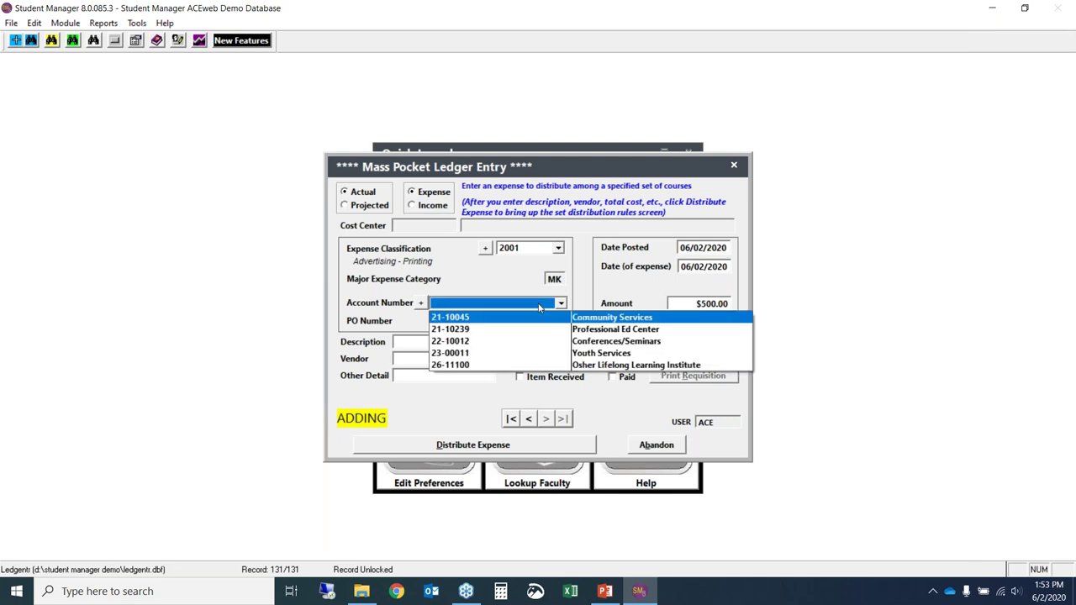
left_click(582, 354)
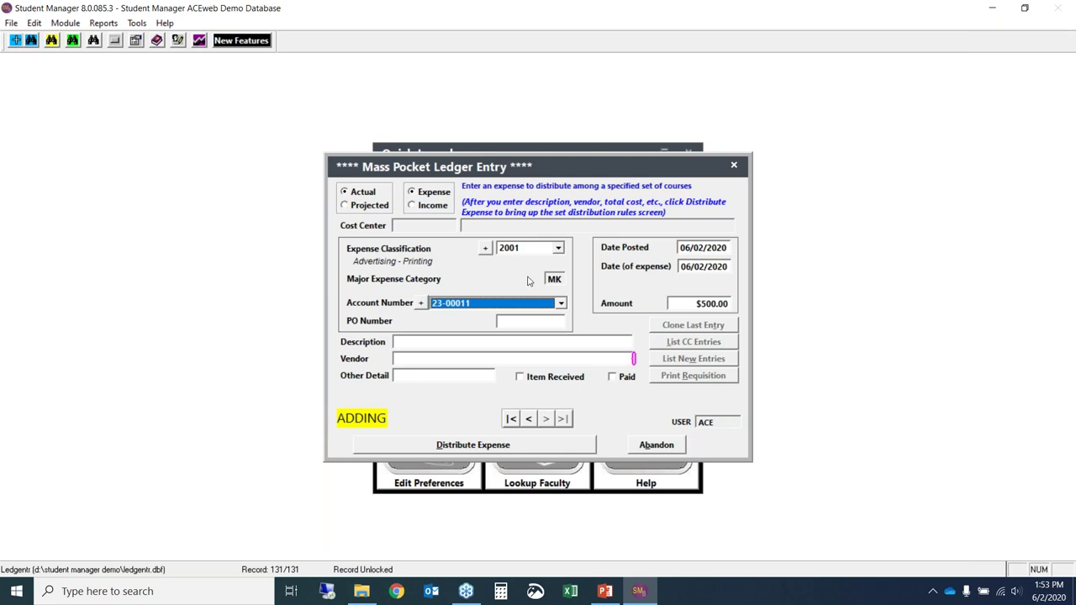
left_click(438, 342)
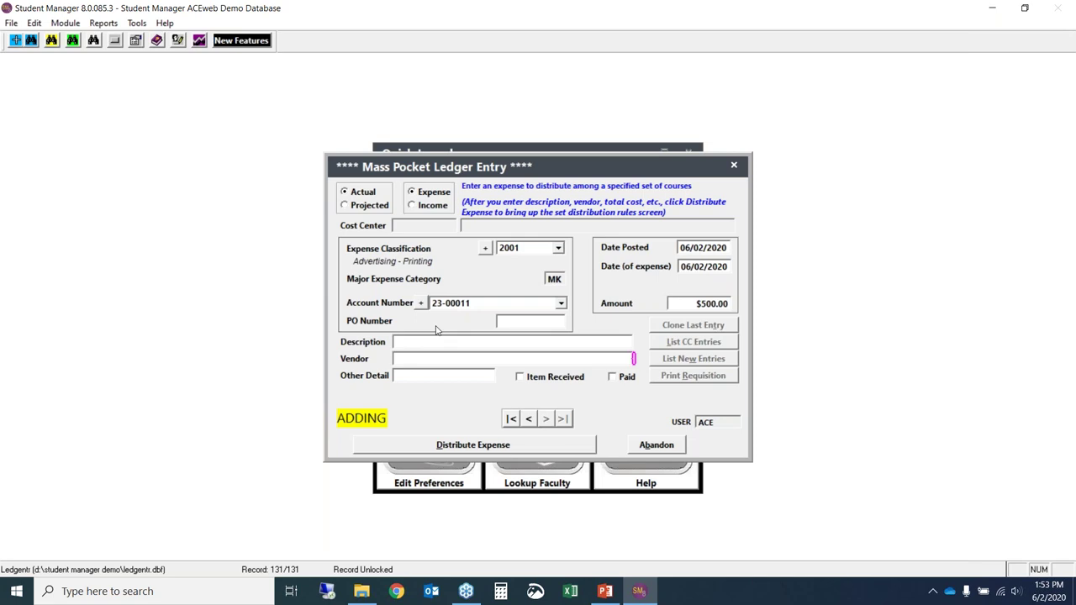
type("summer youth catalog")
left_click(614, 378)
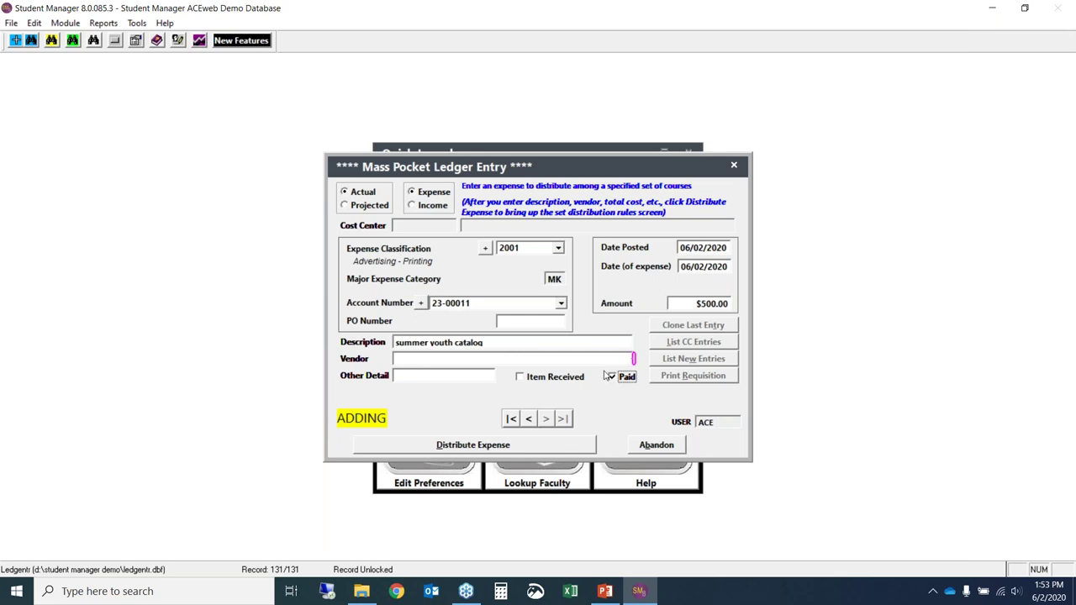
Step: Distribute the expense without a vendor, limit it to course numbers beginning with 19UC, and preview the matching courses
left_click(474, 448)
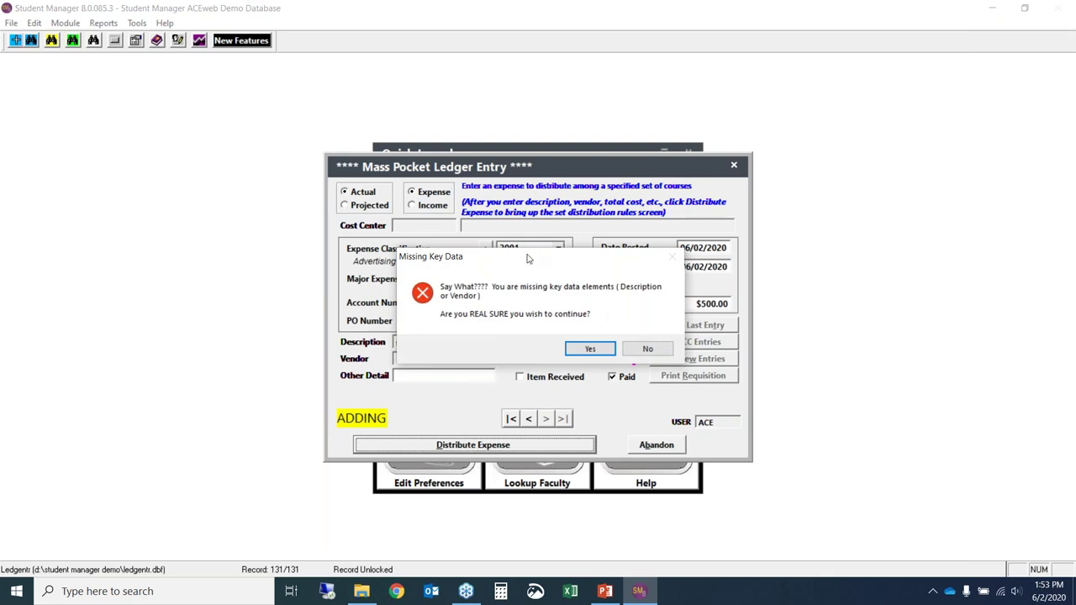
left_click_drag(521, 256, 771, 326)
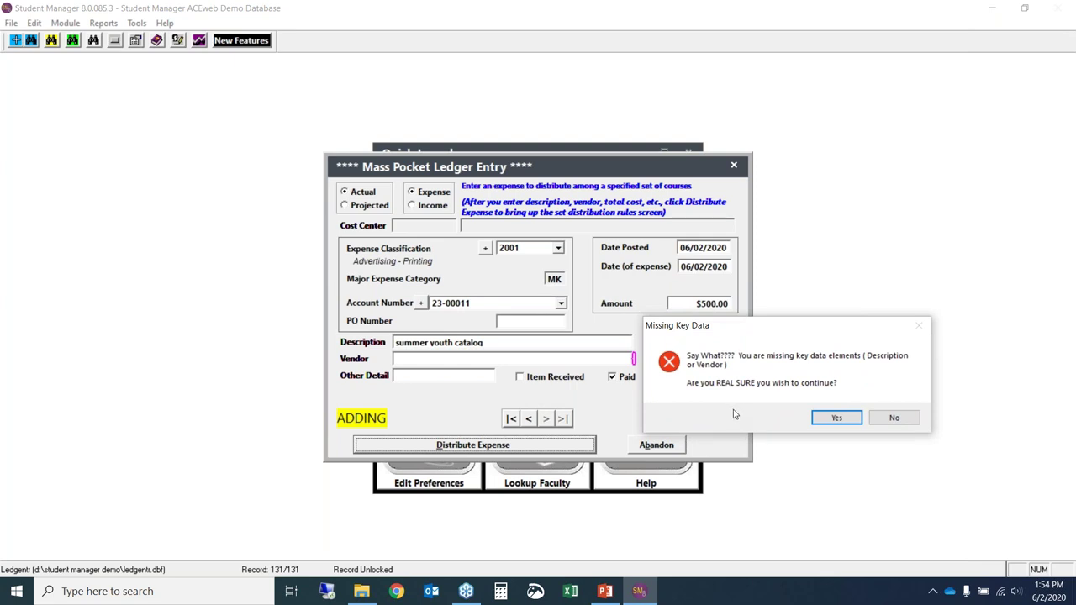
left_click(829, 419)
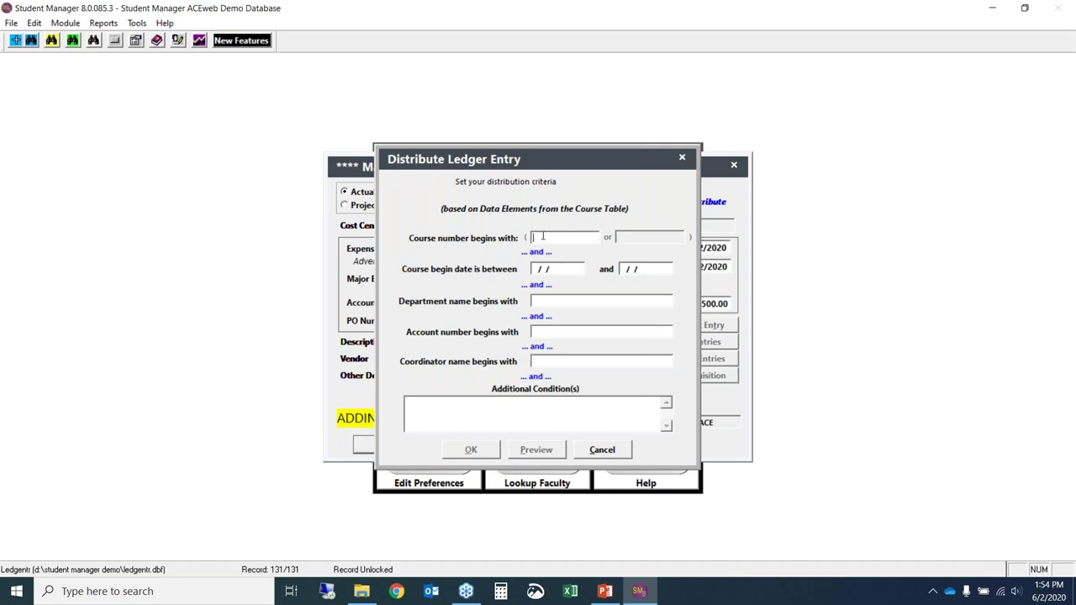
type("19UC")
left_click(539, 451)
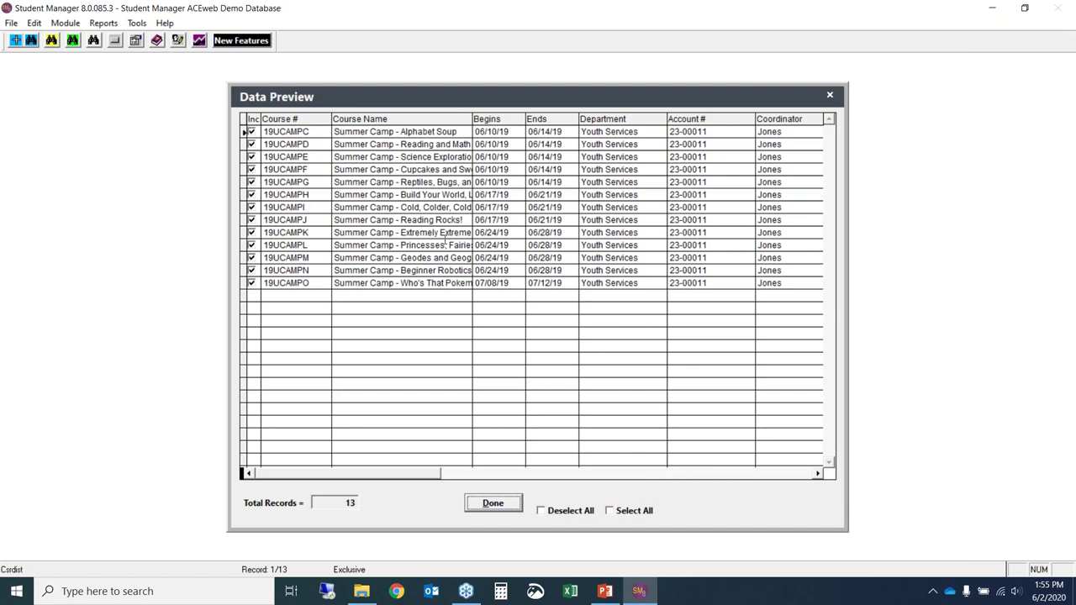
Step: Exclude courses 19UCAMPL through 19UCAMPO from the distribution and include them again
left_click(250, 283)
left_click(251, 271)
left_click(252, 258)
left_click(251, 245)
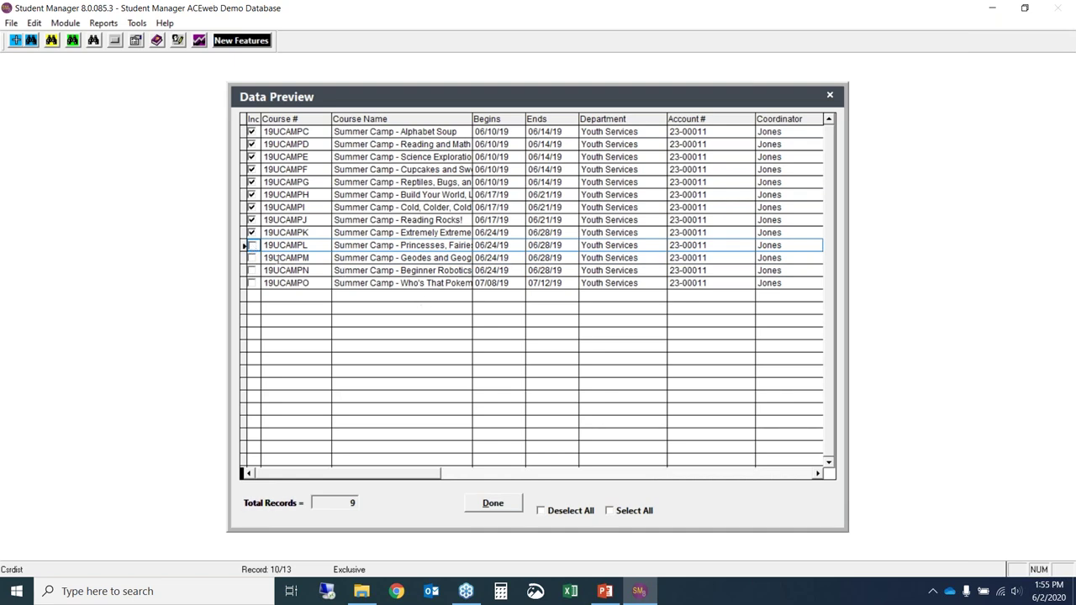
left_click(252, 245)
left_click(251, 258)
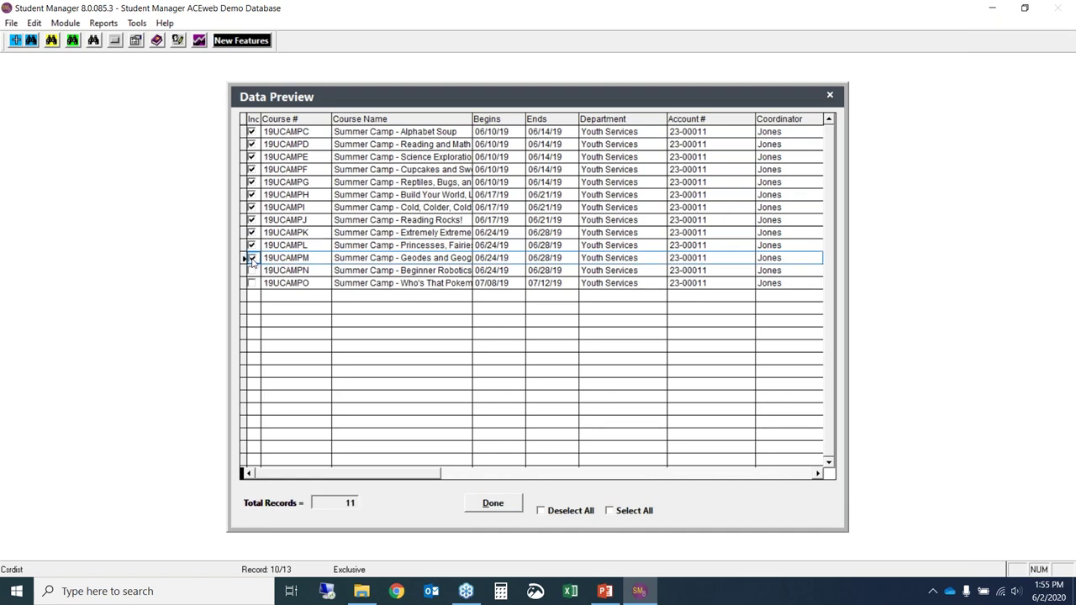
left_click(251, 271)
left_click(251, 283)
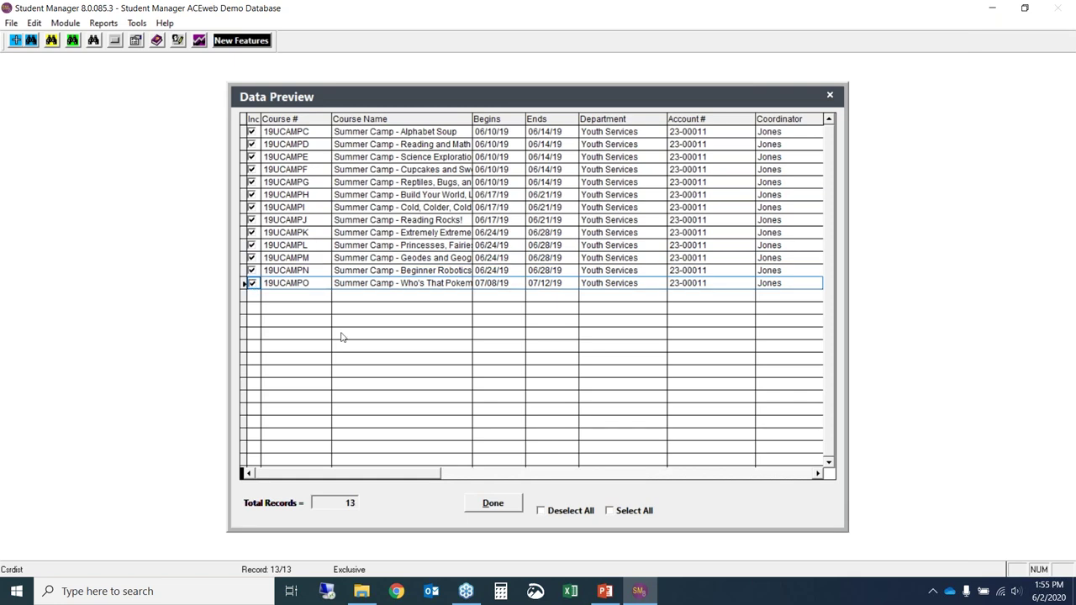
Step: Accept the previewed courses, run the distribution of the $500 expense, and decline another mass entry
left_click(493, 505)
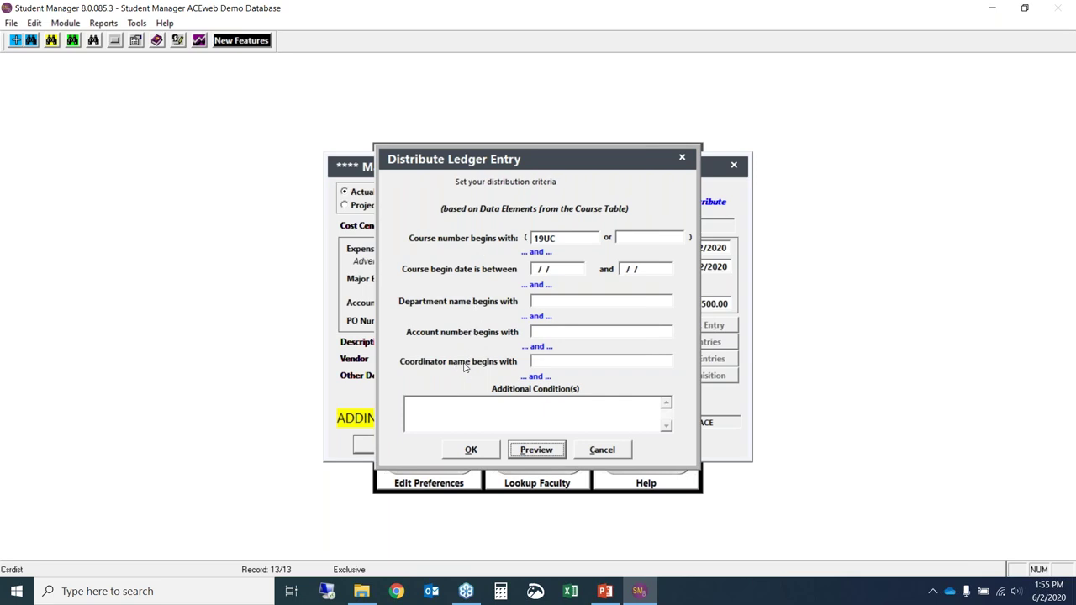
left_click(471, 450)
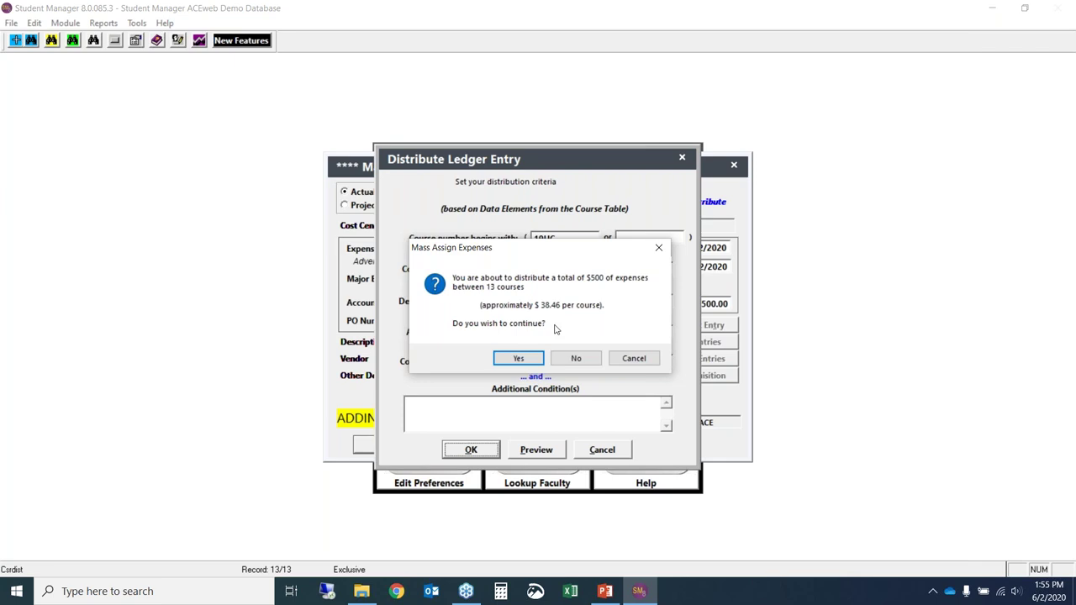
left_click(519, 359)
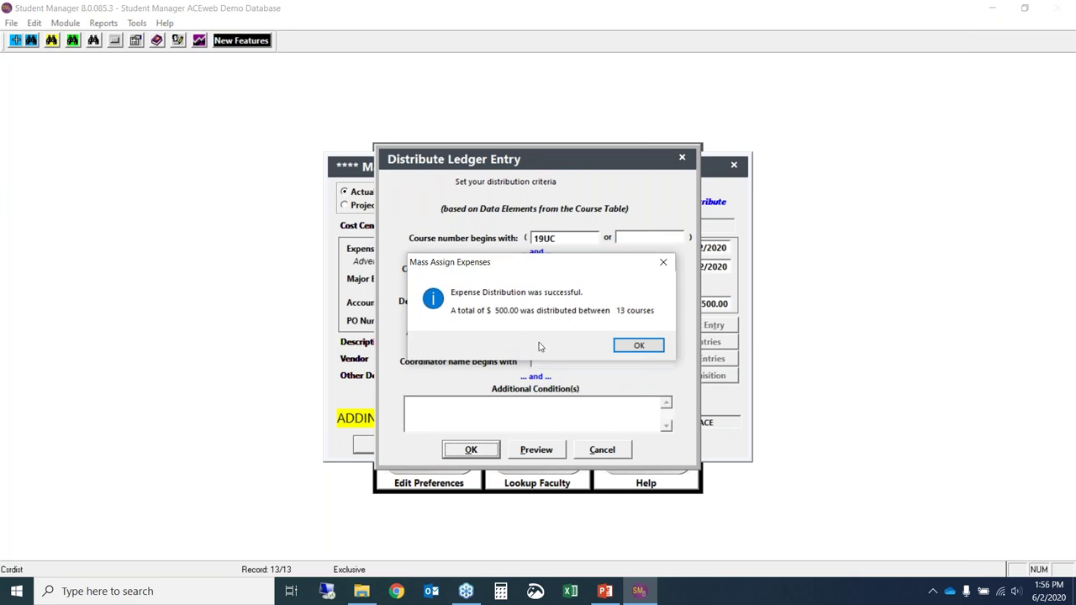
left_click(639, 346)
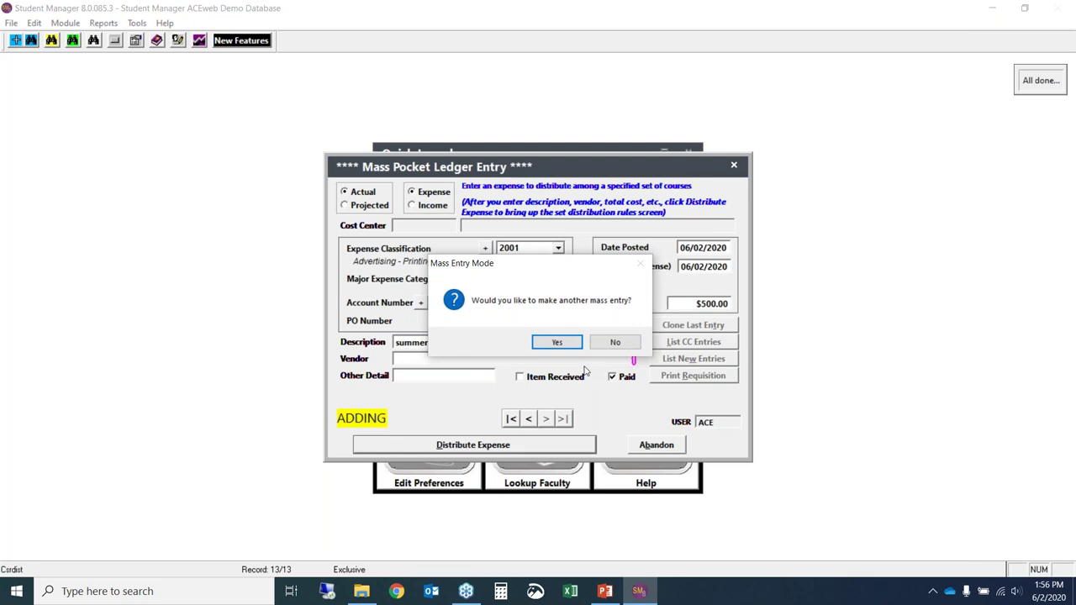
left_click(613, 343)
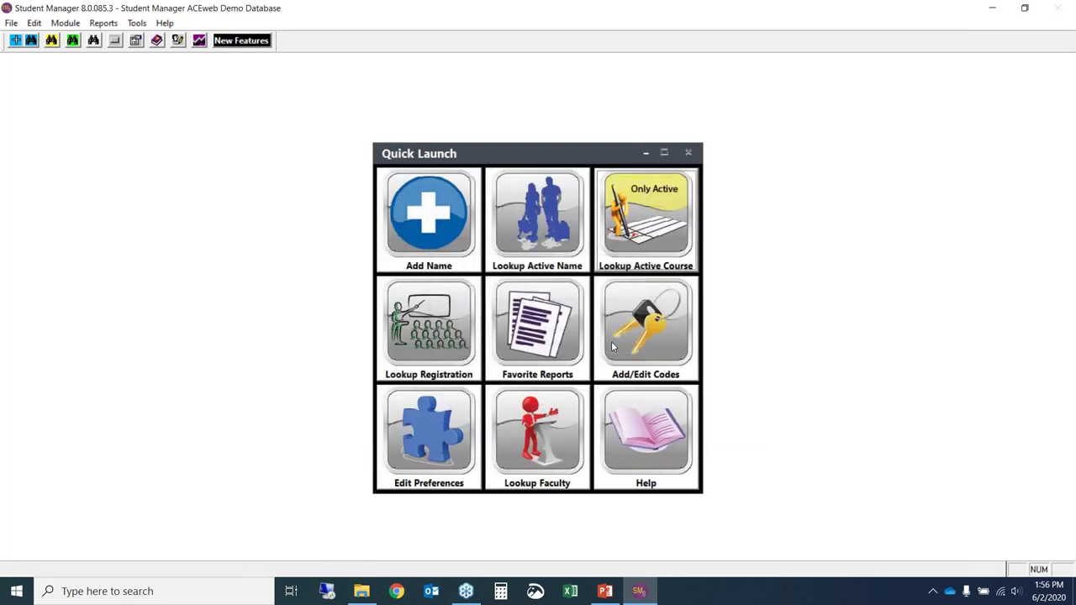
Step: Open course 19UCAMPF, Summer Camp - Cupcakes and Sweets, from the active courses and view its pocket ledger
left_click(649, 220)
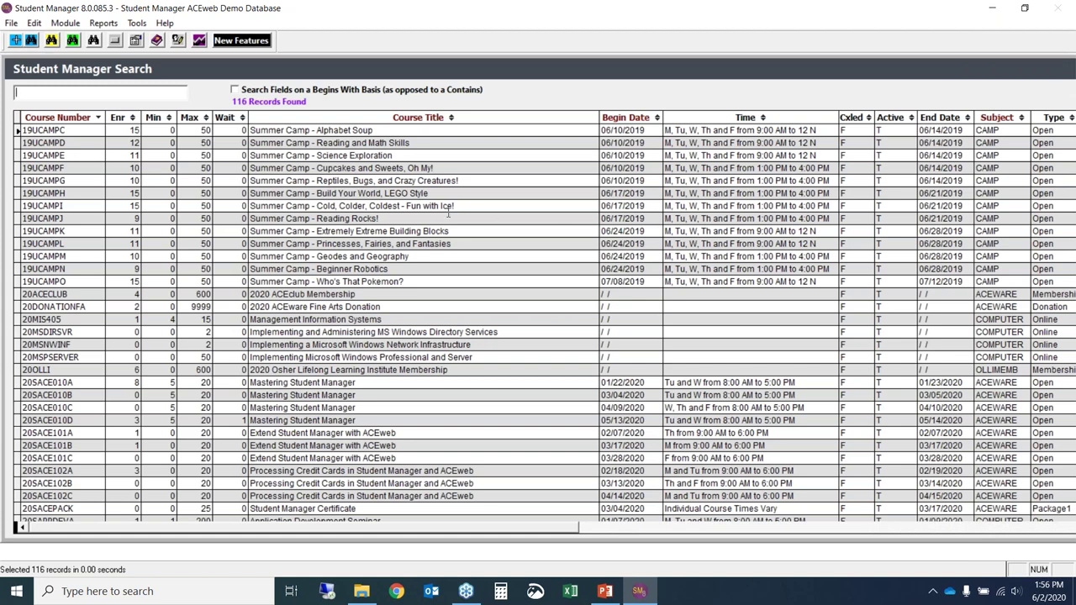
double_click(385, 167)
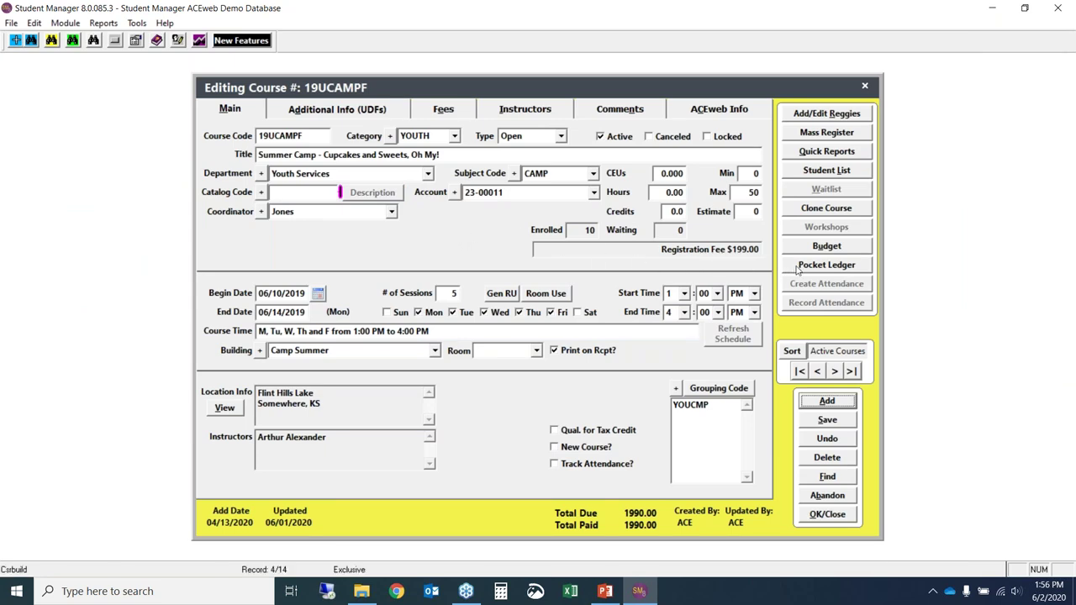
left_click(857, 267)
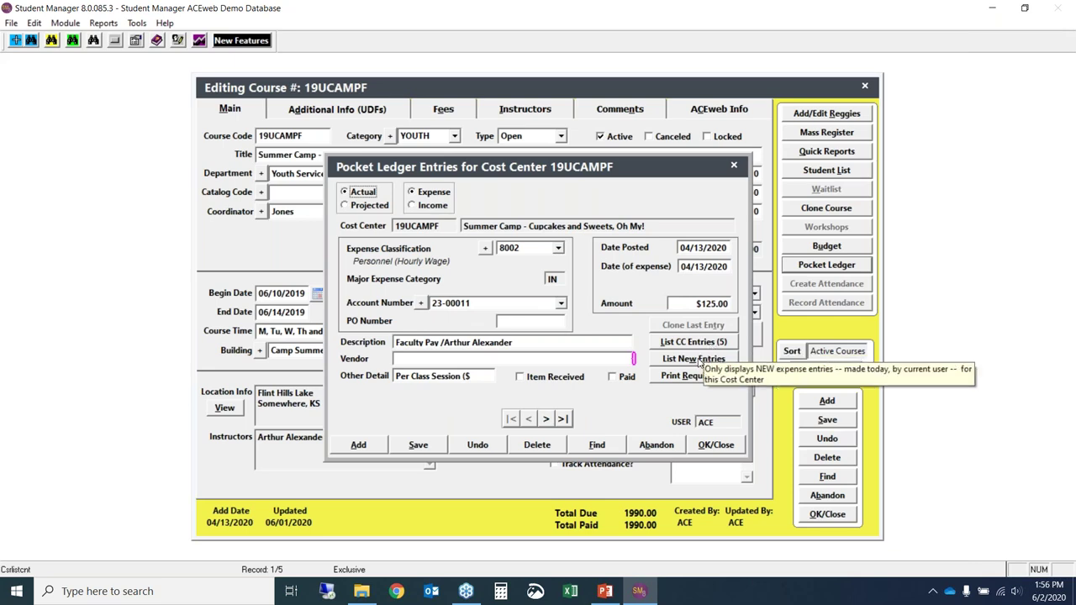
Step: Find the summer youth catalog entry among the 19UCAMPF ledger entries, review it, and close the ledger
left_click(599, 450)
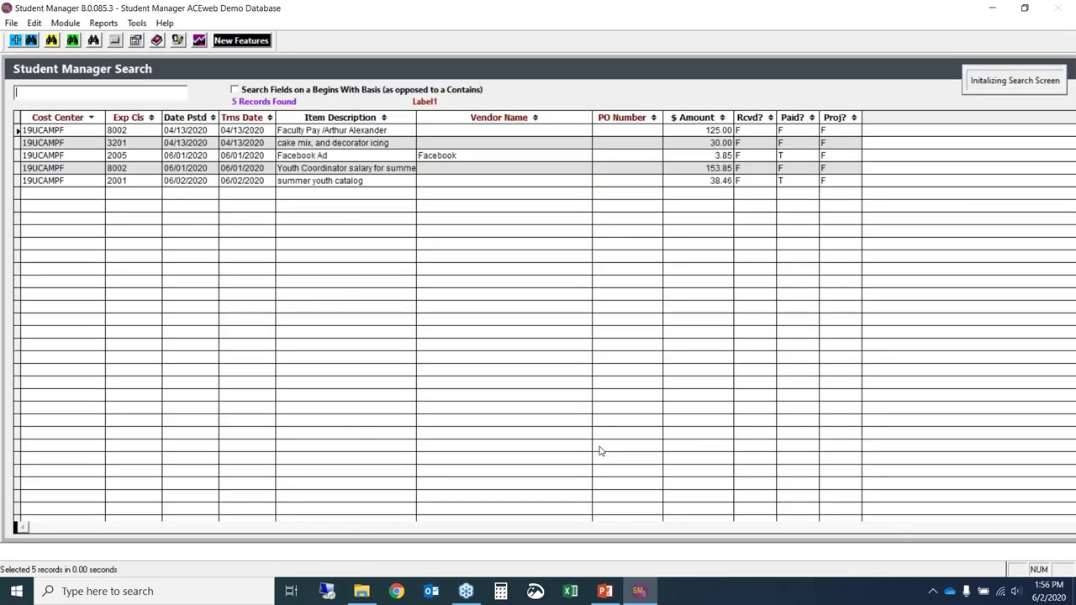
double_click(349, 181)
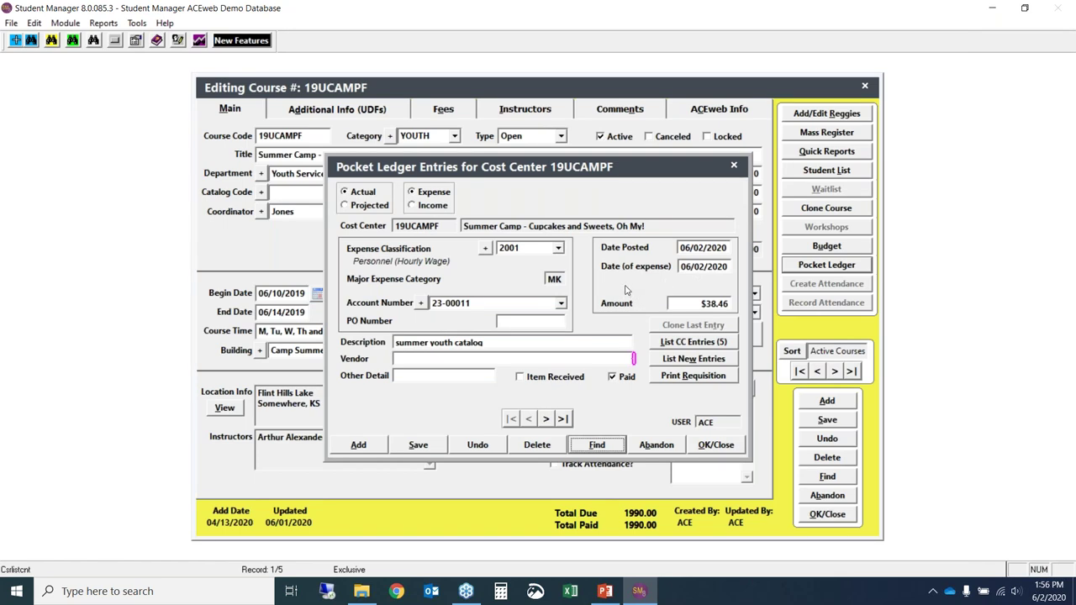
left_click(715, 447)
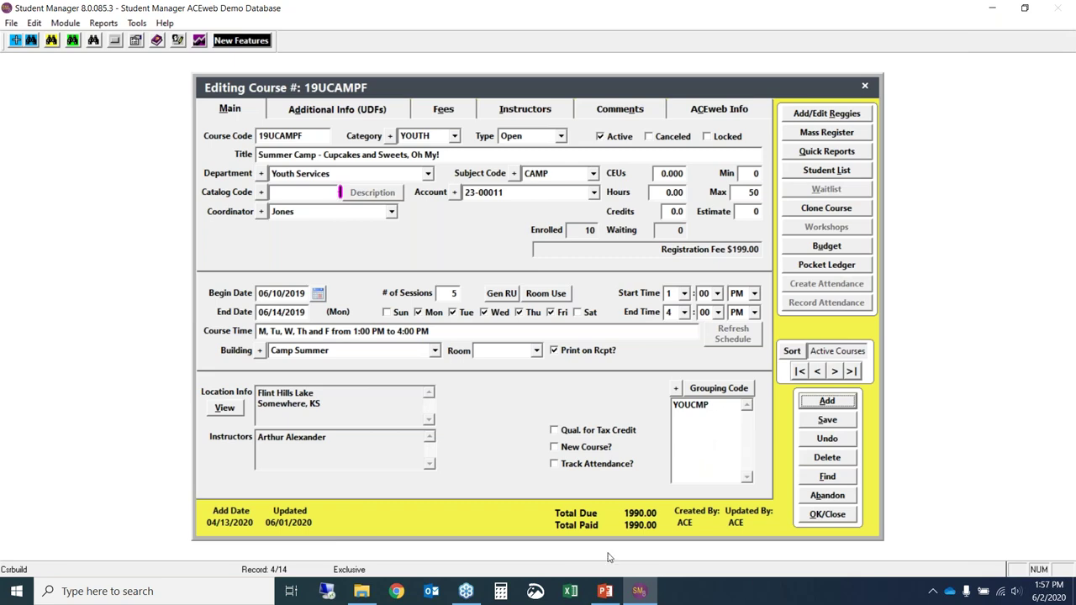
Step: Switch to the PowerPoint slide show and advance to the Adding Instructor Pay slide
left_click(606, 592)
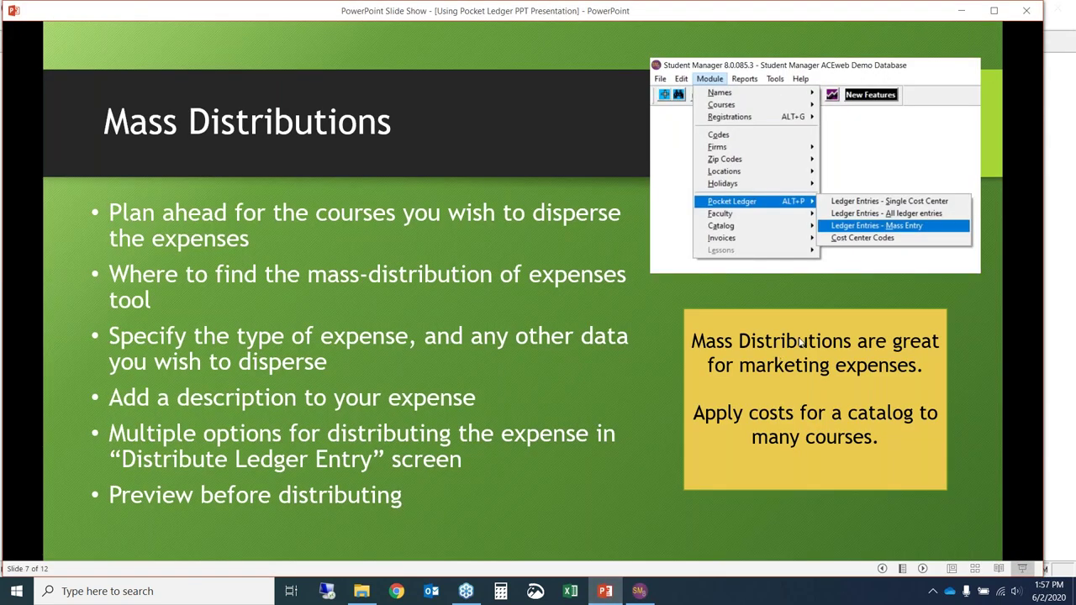
left_click(993, 309)
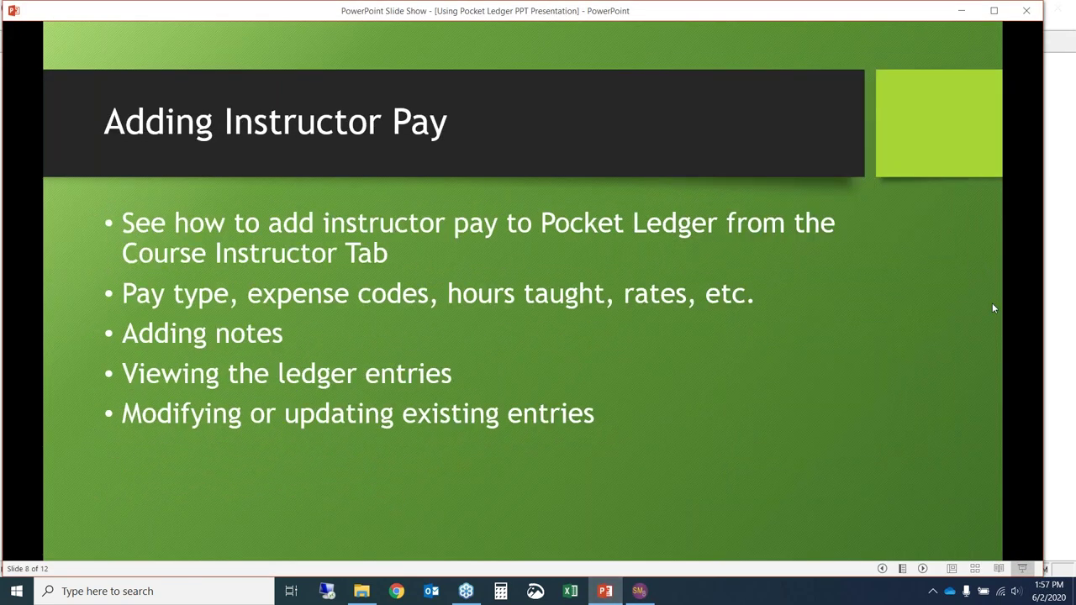
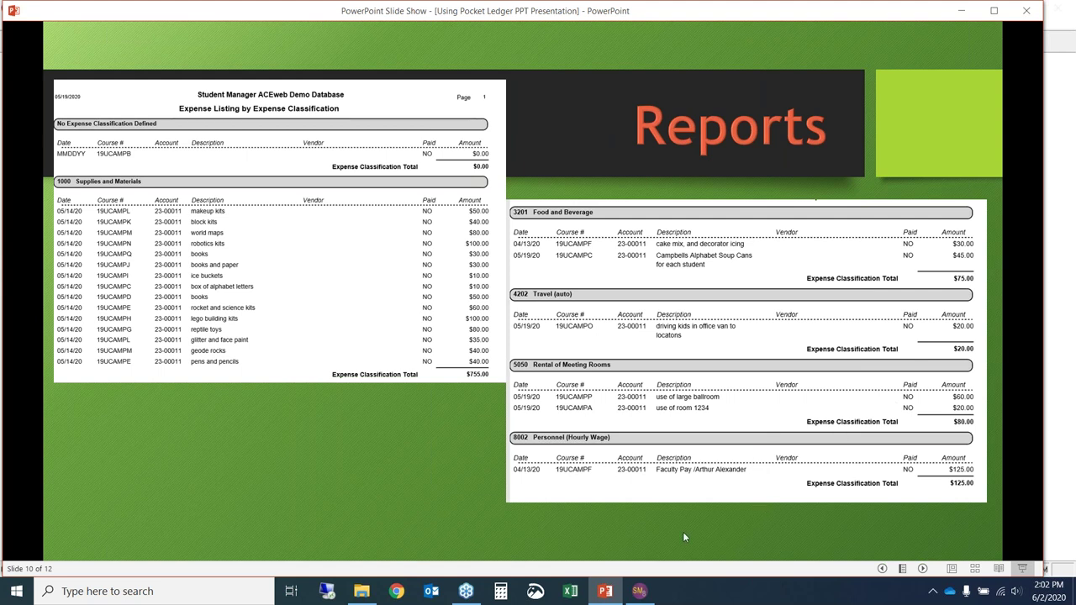
Step: Switch back to Student Manager, preview the additional report Cost ctr inc/exp detail from the 19UCAMPF pocket ledger, and close the preview
left_click(641, 591)
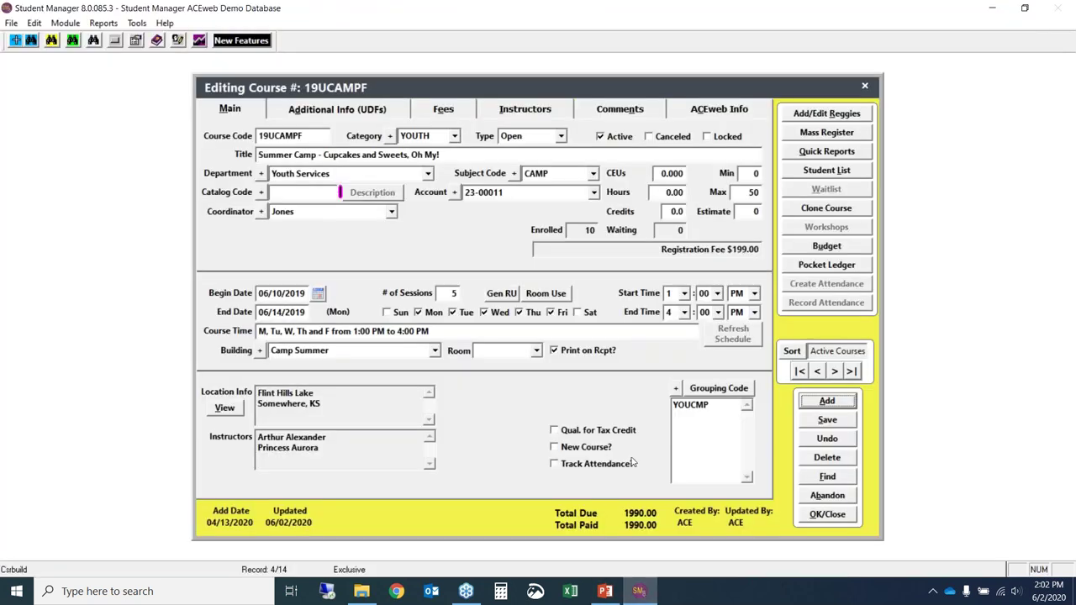
left_click(845, 266)
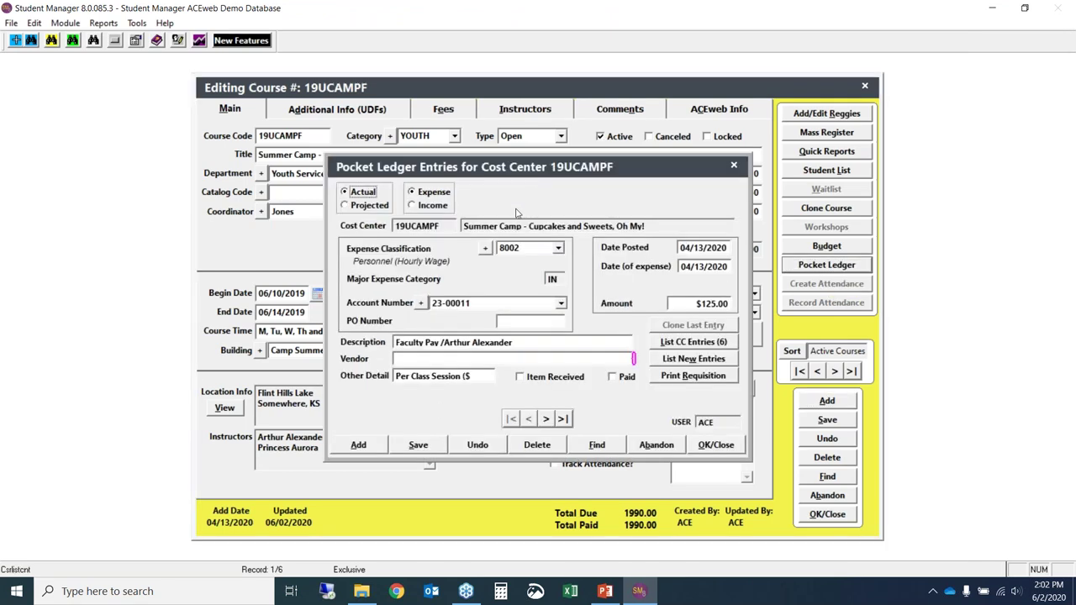
left_click(693, 379)
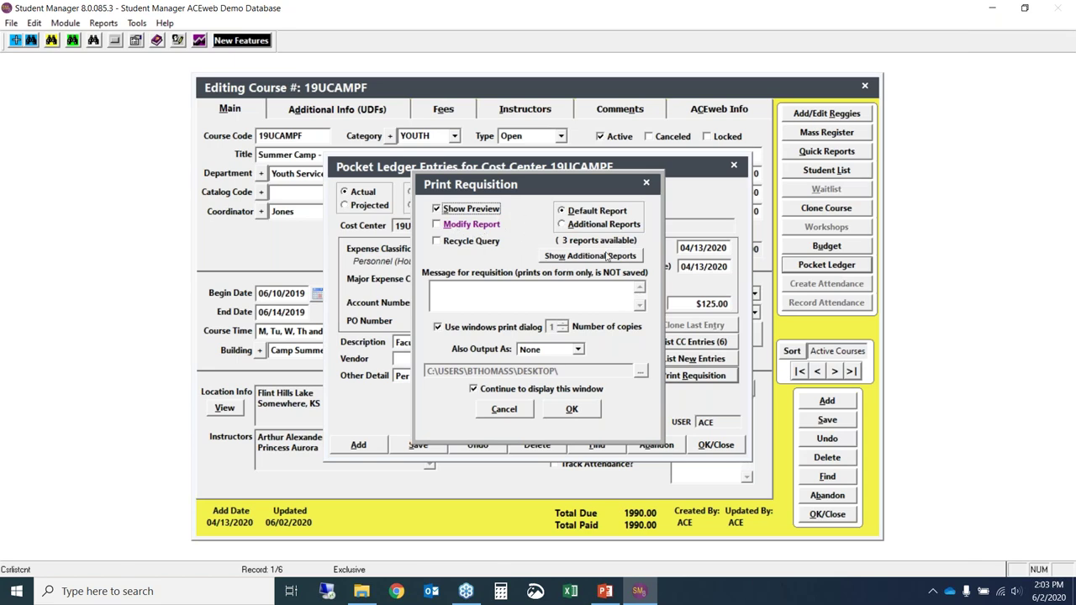
left_click(563, 225)
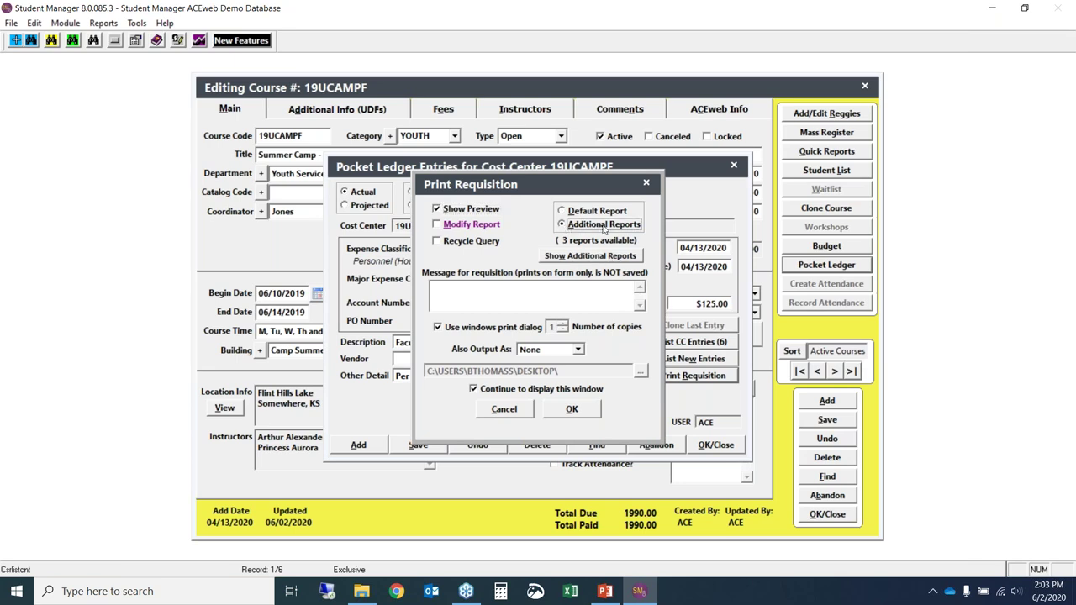
left_click(576, 412)
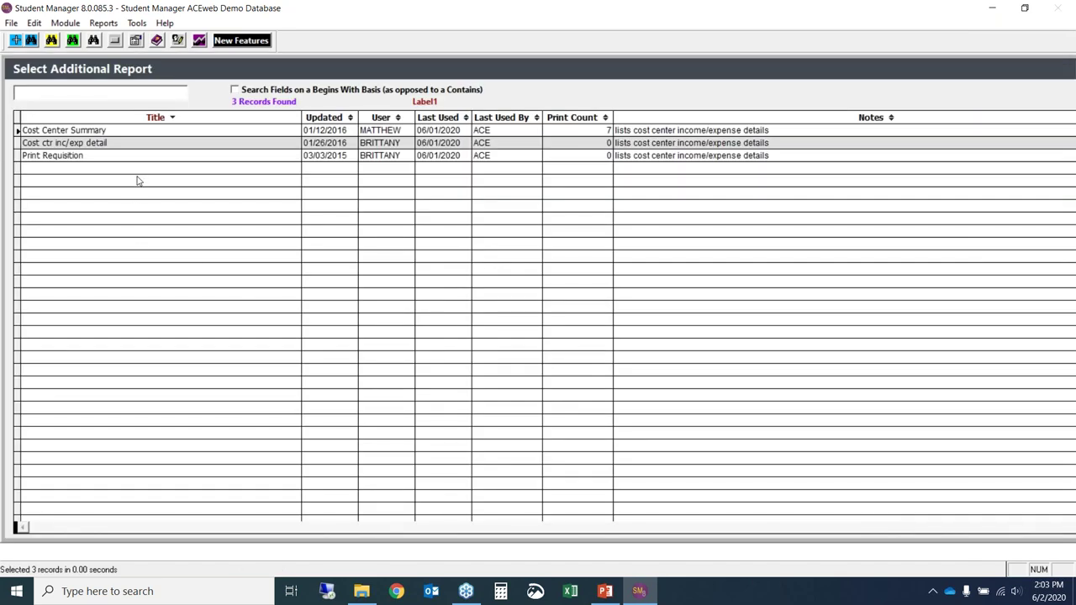
double_click(101, 143)
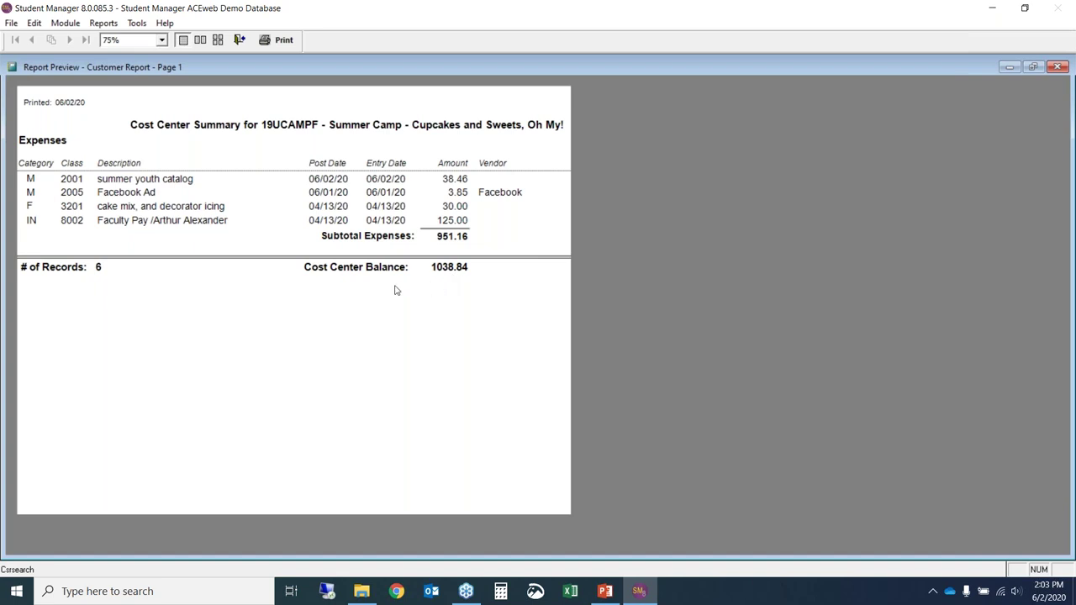
left_click(241, 40)
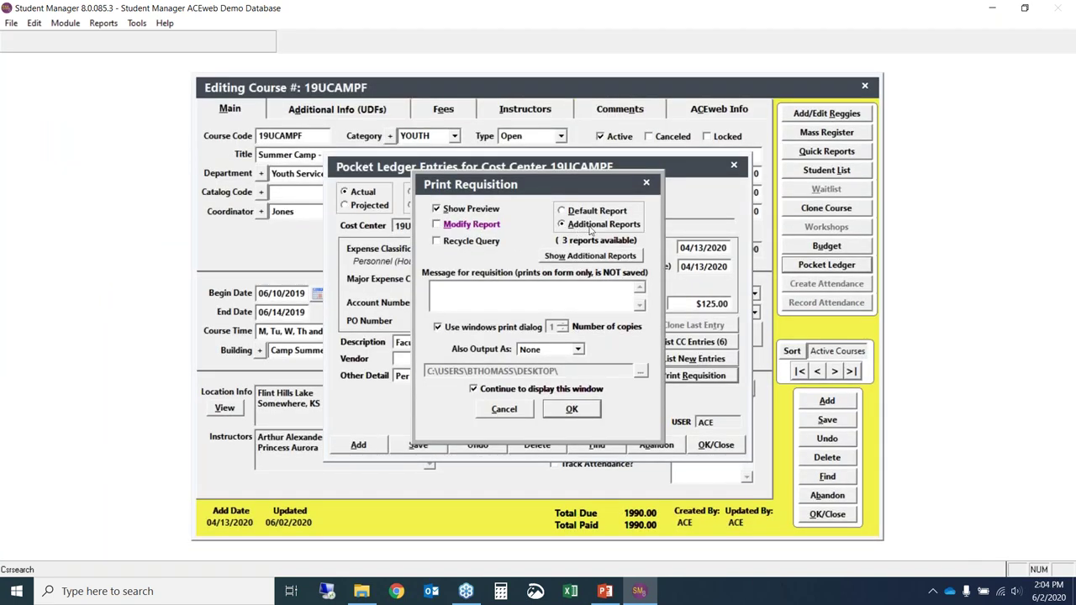
Step: Preview the Cost Center Summary additional report from the 19UCAMPF pocket ledger, and close the preview, ledger and course
key("Escape")
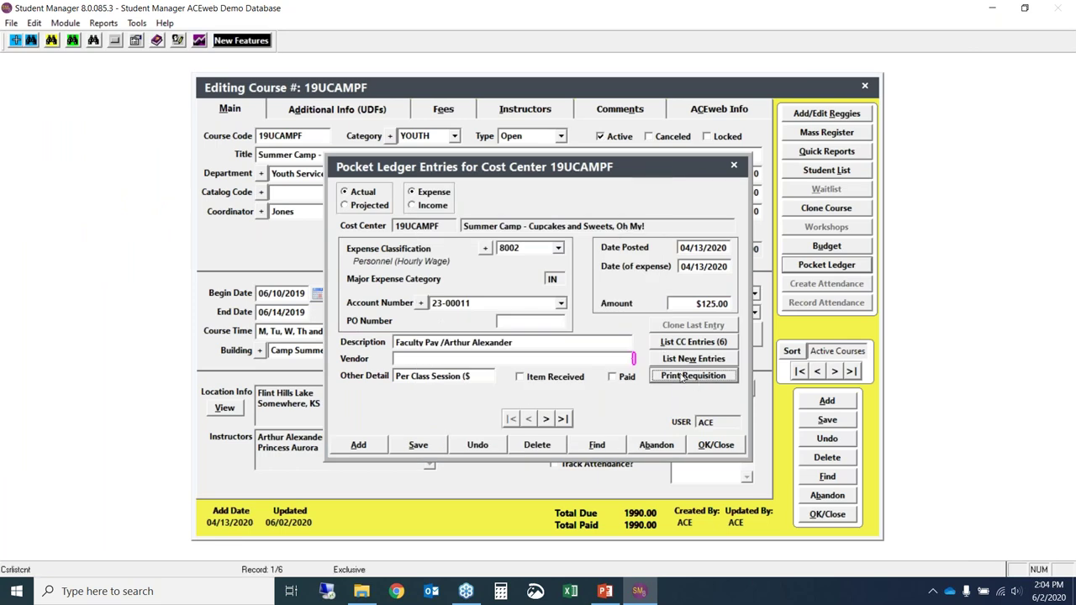
left_click(710, 378)
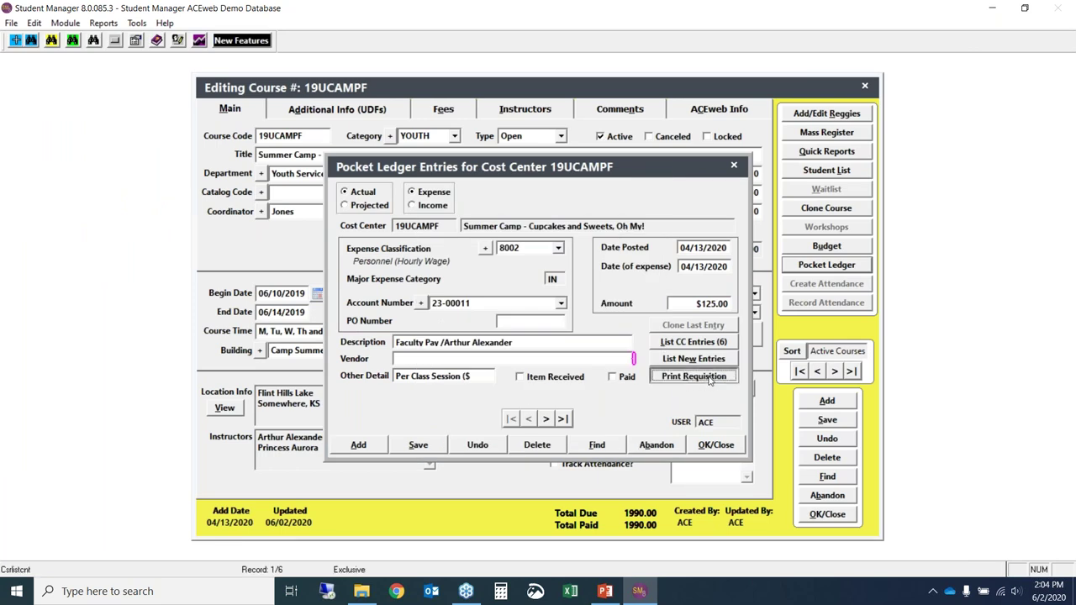
left_click(575, 226)
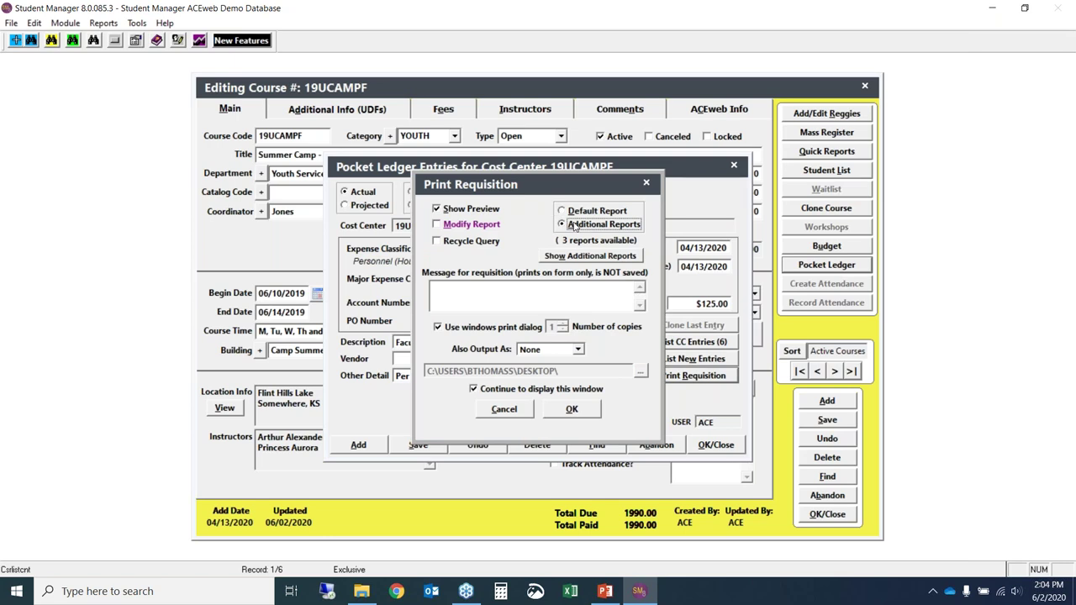
left_click(581, 412)
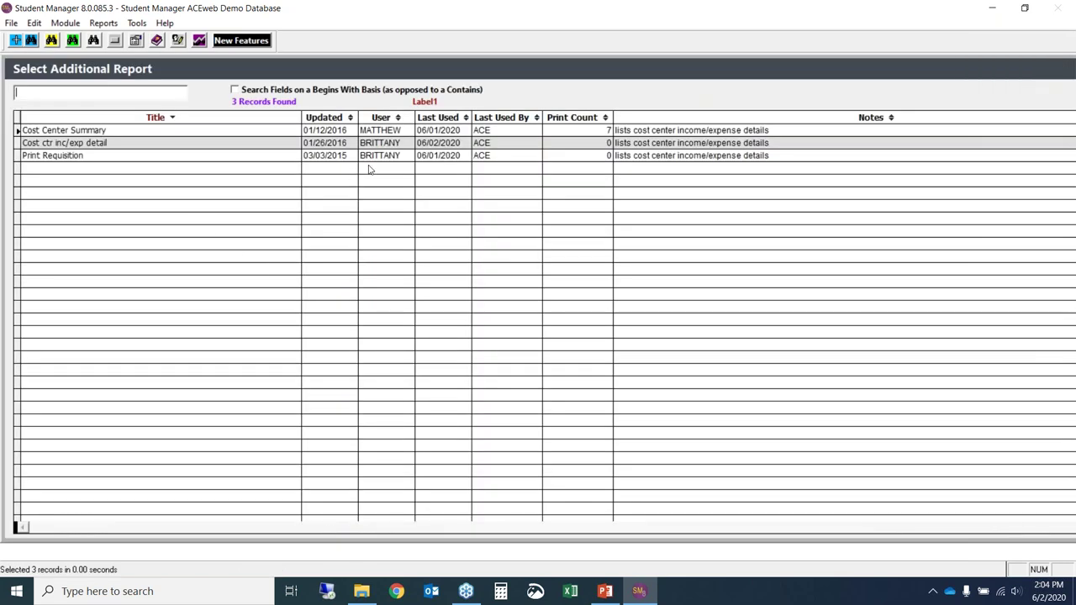
double_click(105, 130)
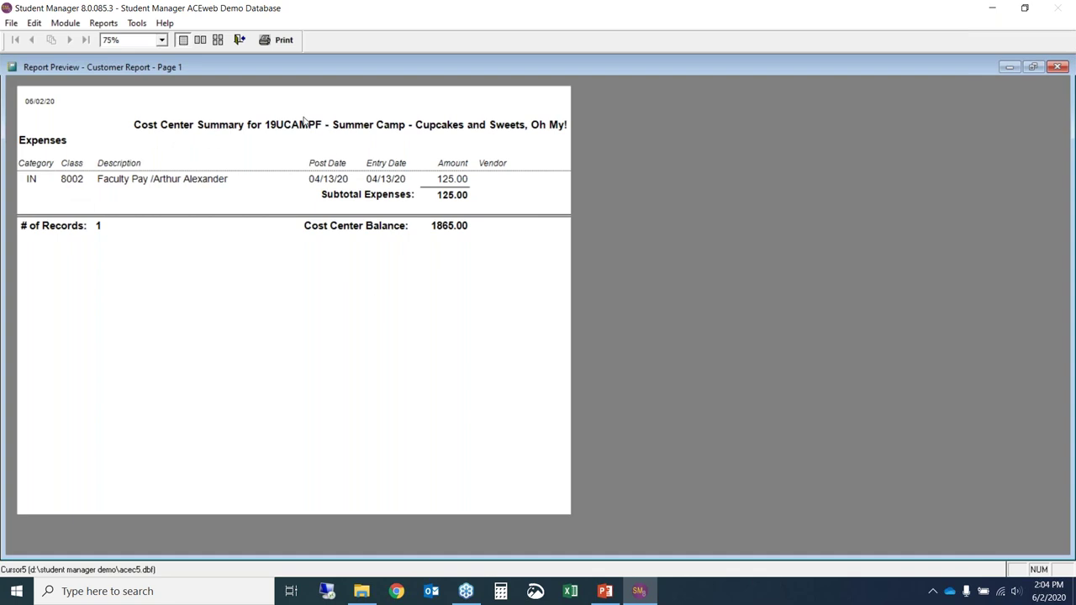
left_click(240, 39)
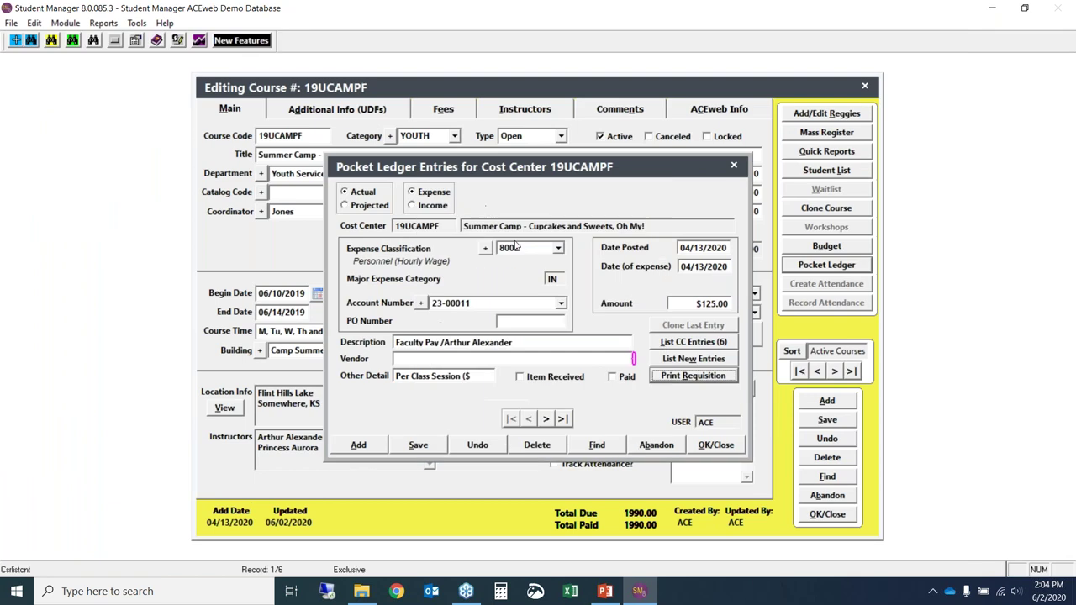
left_click(715, 444)
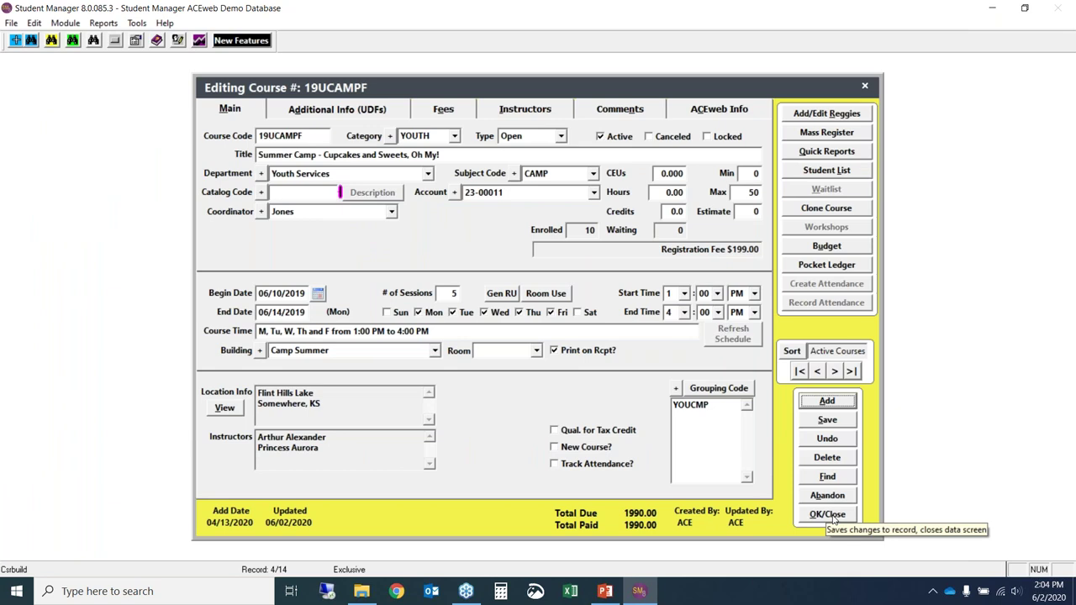
left_click(828, 514)
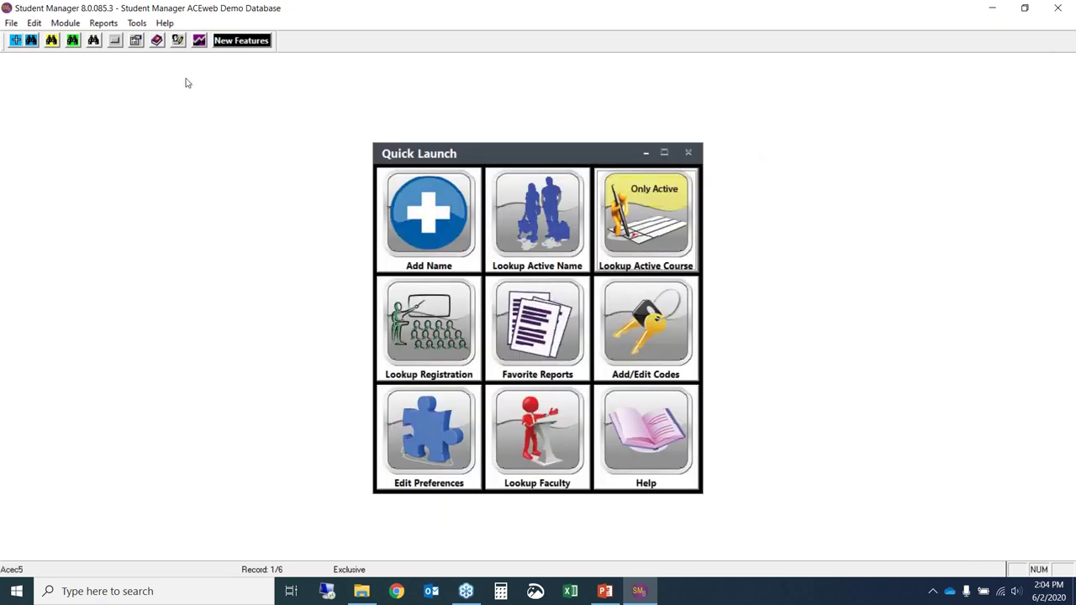
Step: Preview the pocket ledger expense listing grouped by cost center, using the 2019 Summer Camps query
left_click(104, 25)
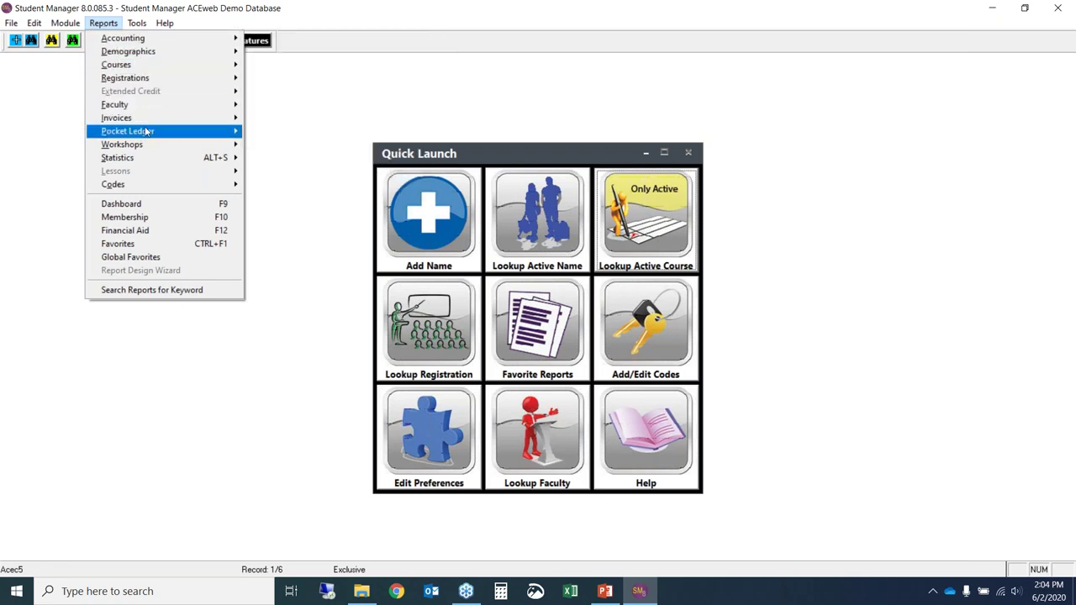
mouse_move(163, 135)
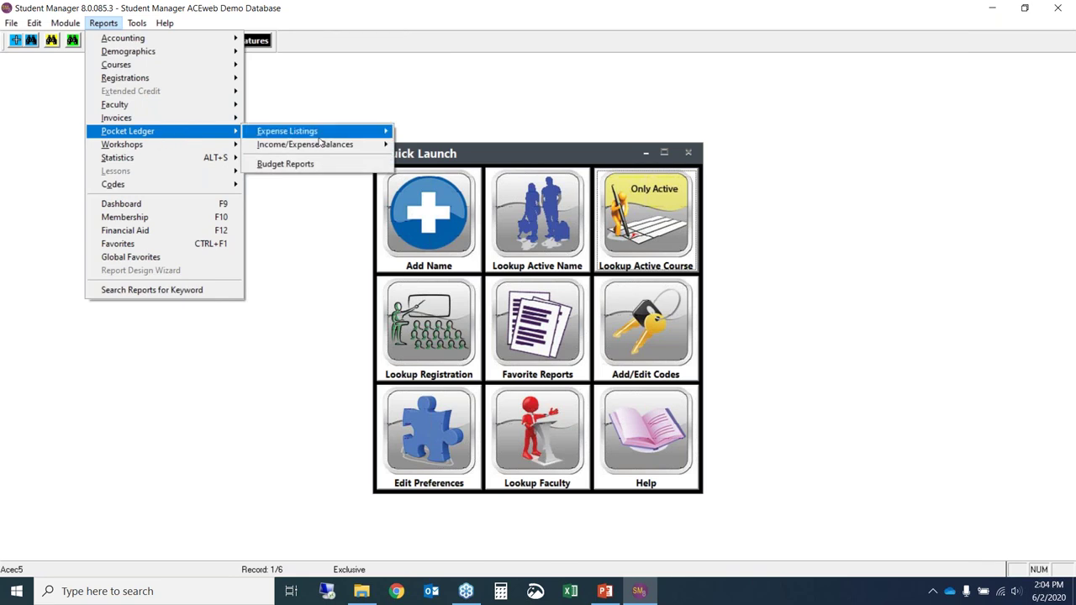
mouse_move(318, 133)
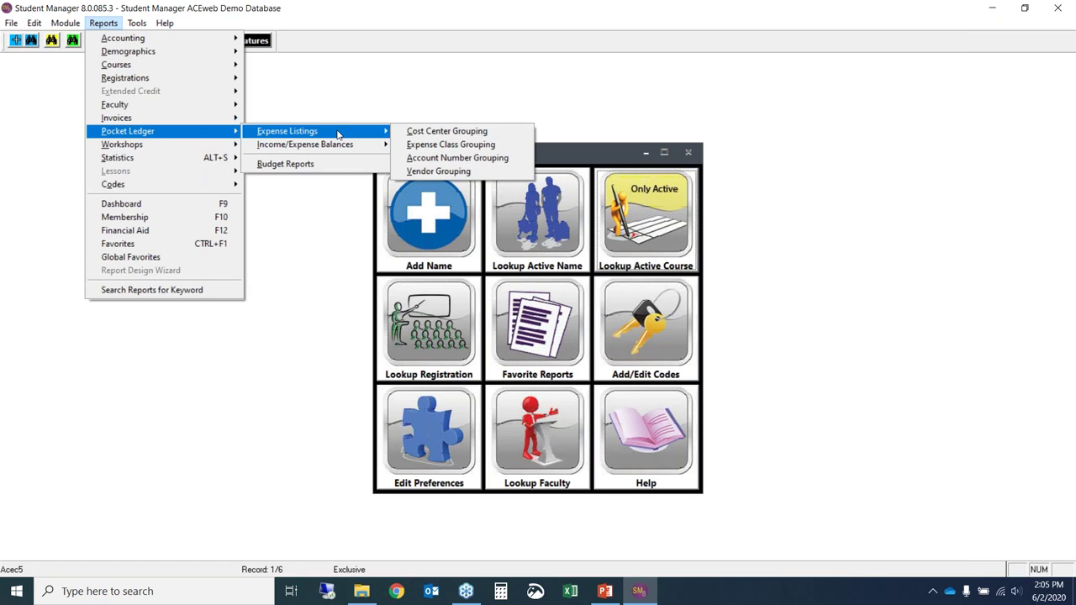
left_click(461, 133)
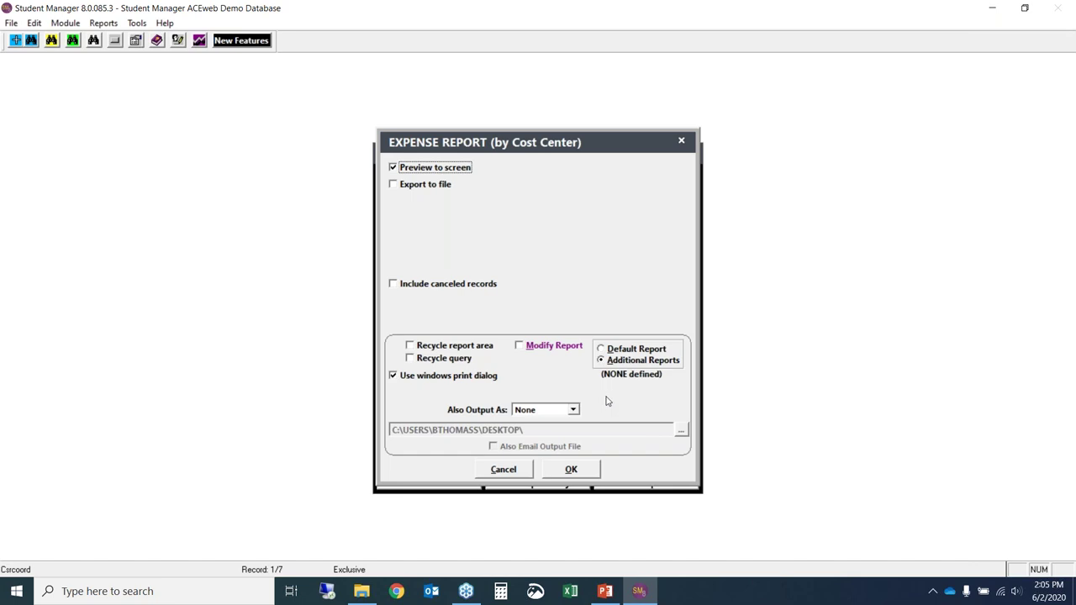
left_click(581, 472)
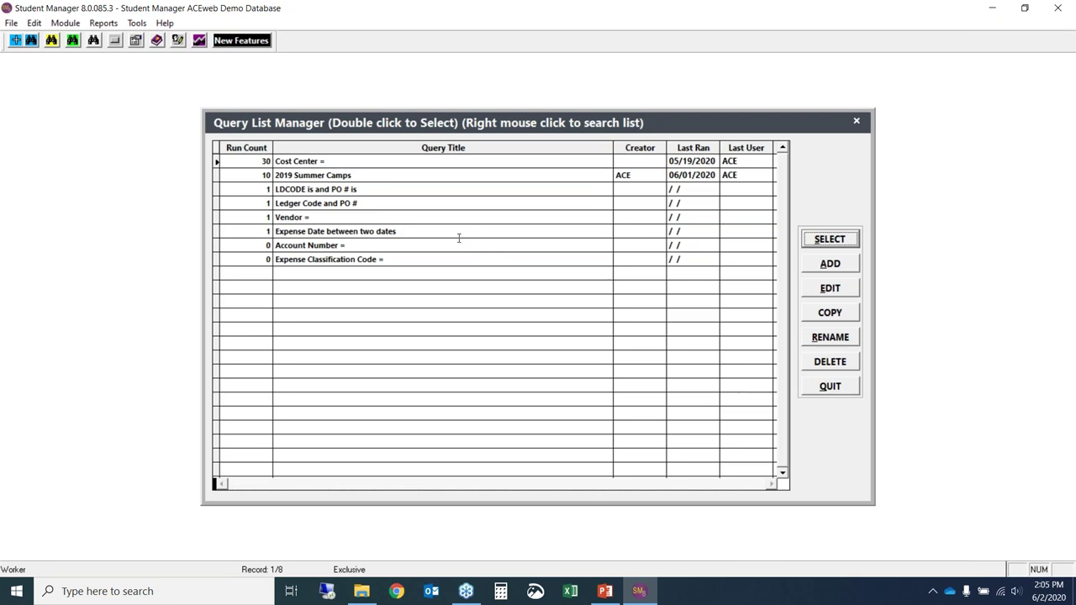
left_click(351, 175)
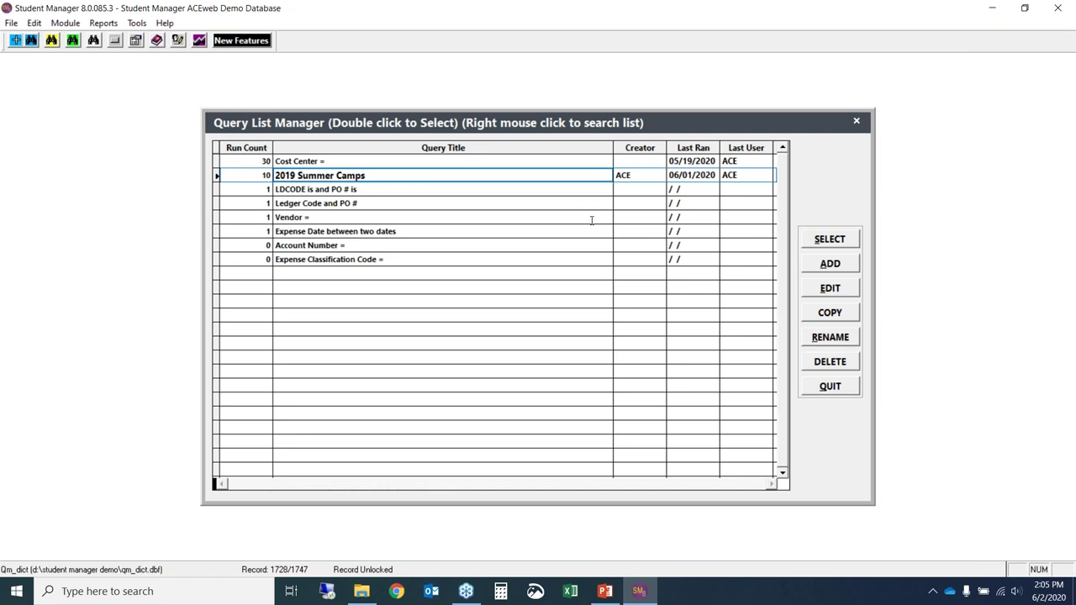
left_click(828, 241)
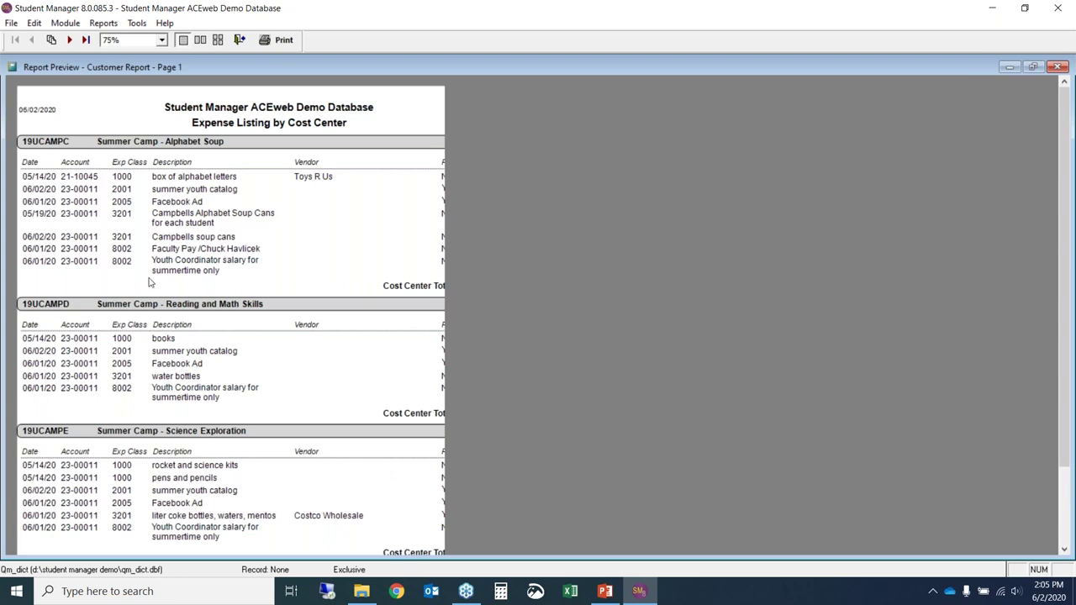
left_click(18, 592)
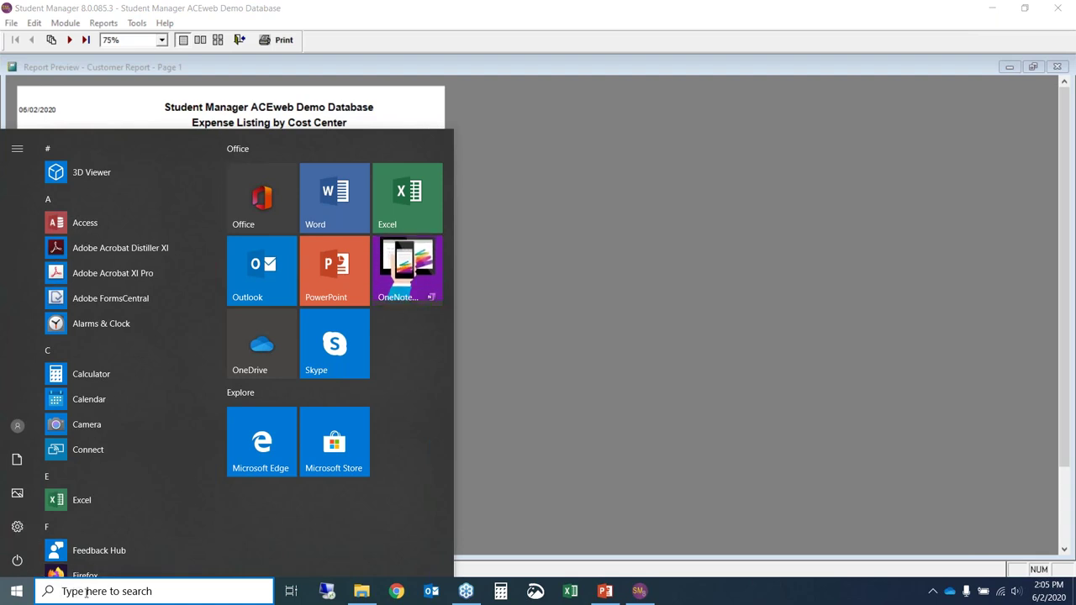
left_click(17, 526)
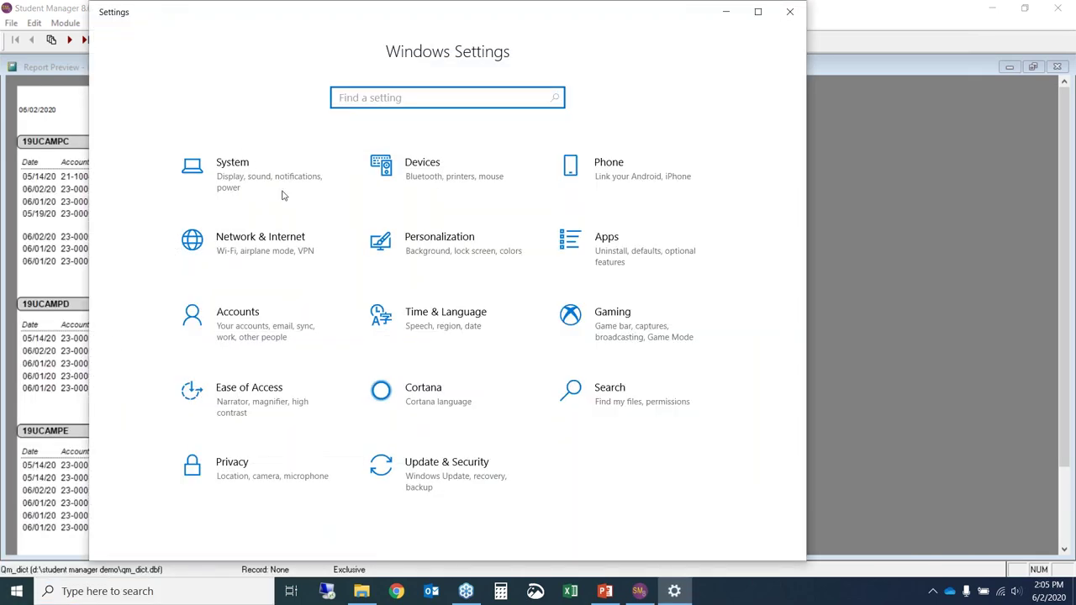
left_click(788, 14)
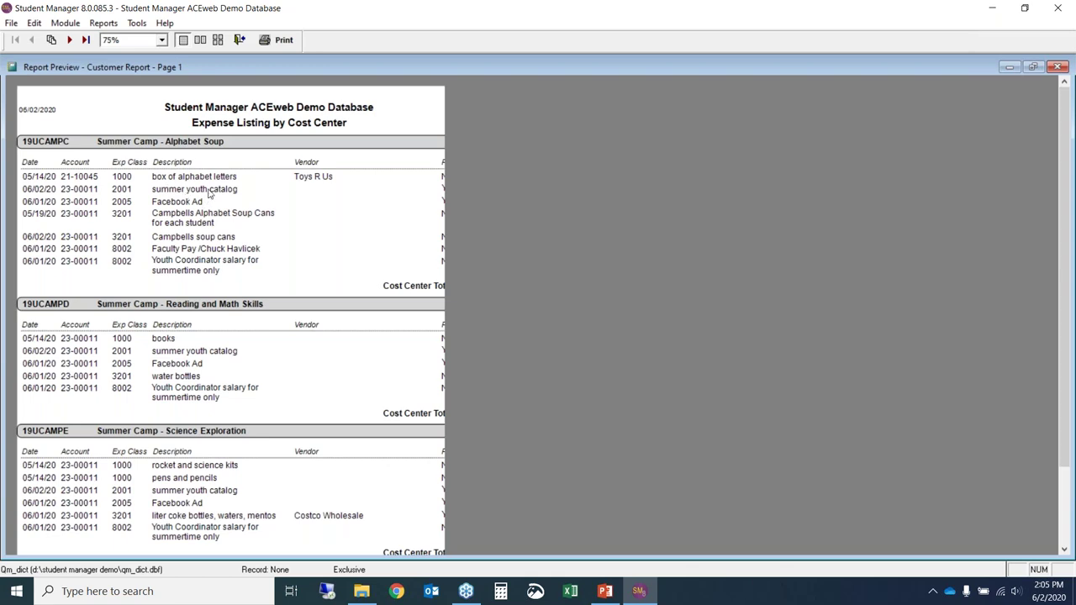
Step: Try the 100% and 75% zoom levels on the expense listing preview and switch it to Whole Page
left_click(163, 40)
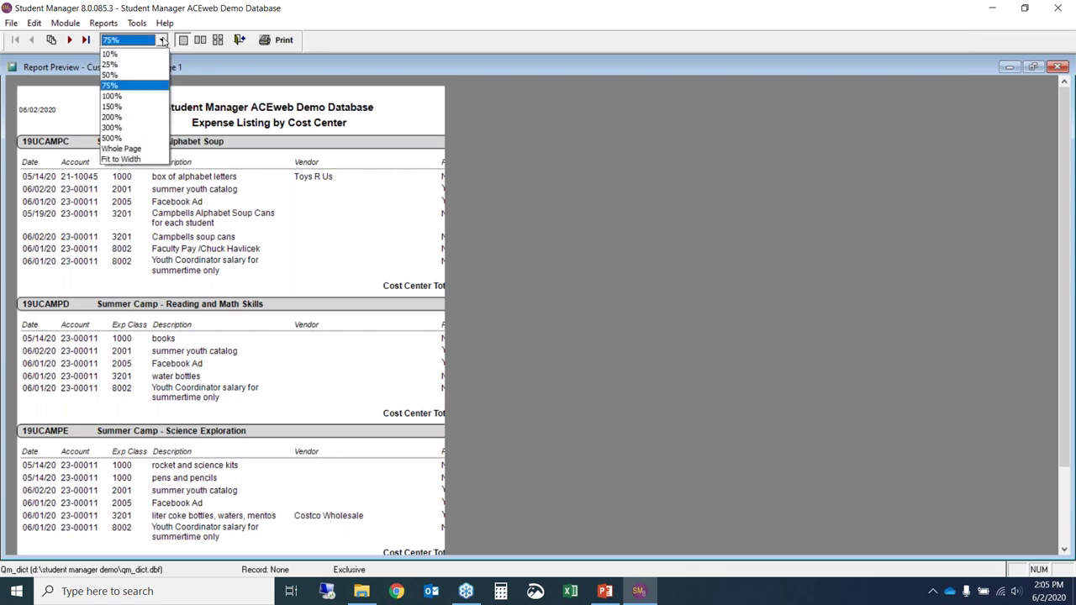
left_click(120, 96)
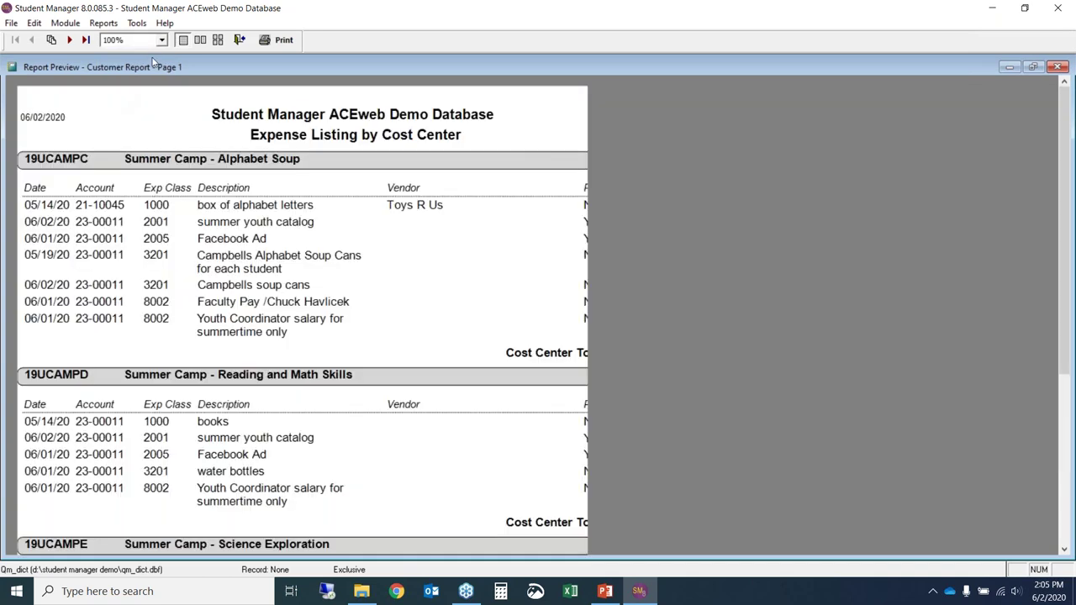
left_click(162, 40)
left_click(118, 86)
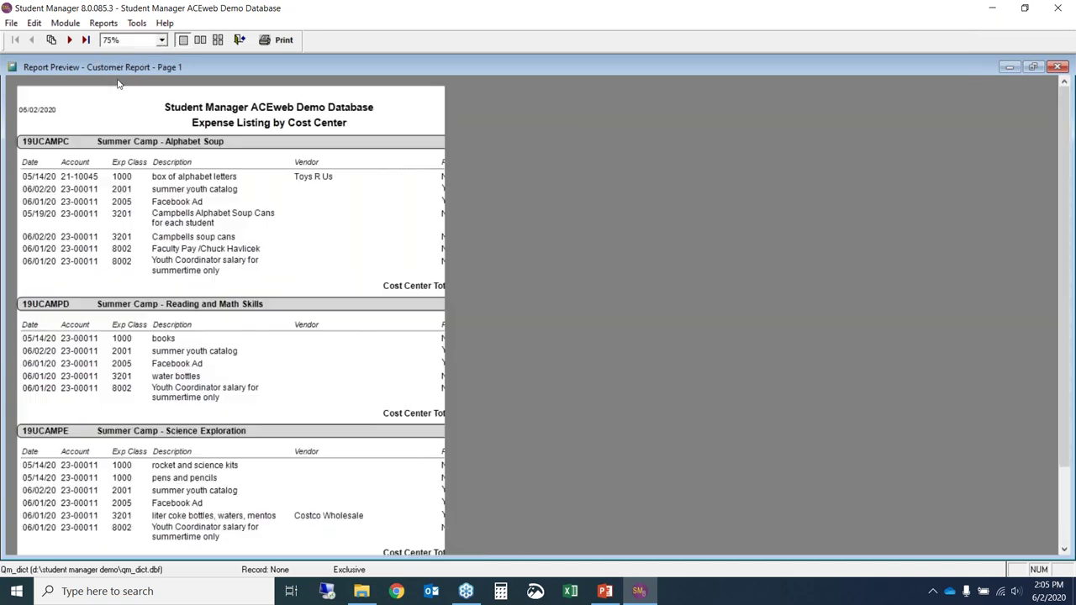
left_click(163, 154)
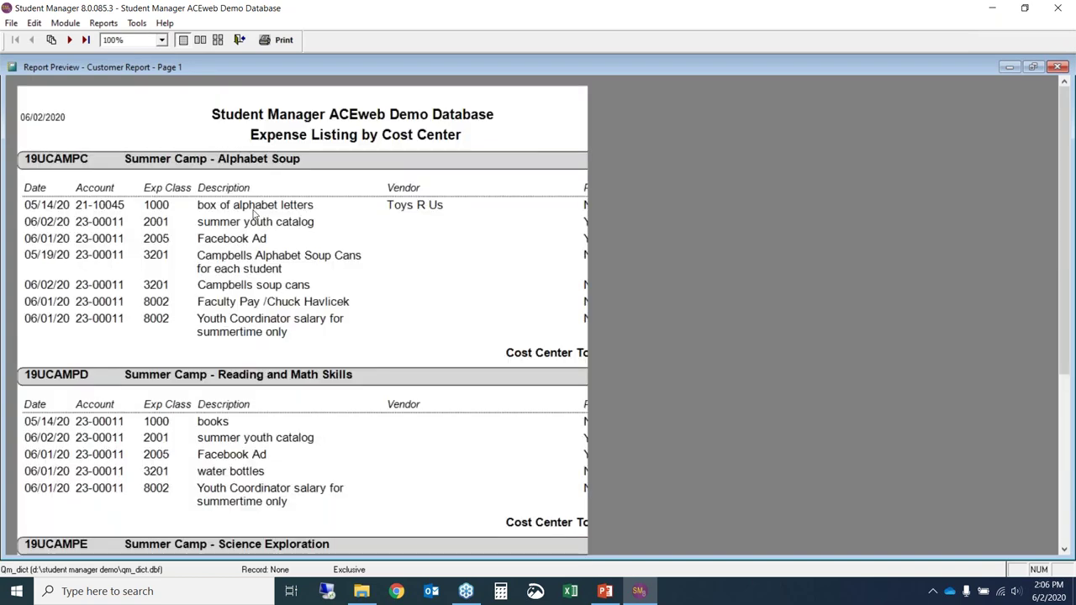
left_click(252, 214)
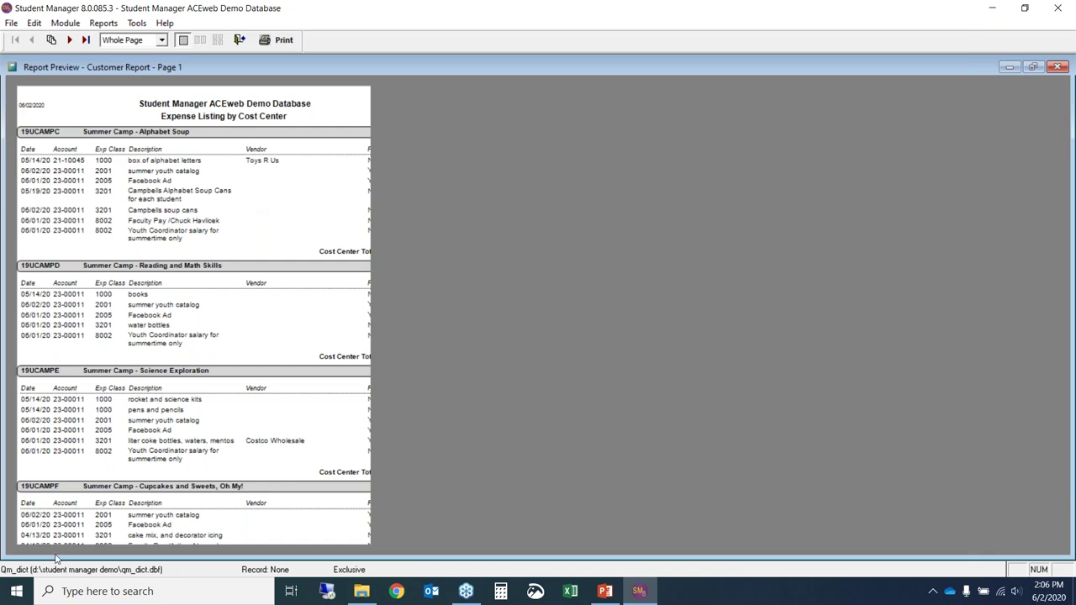
Step: Set the Windows display scaling for text, apps and other items to 100% and minimize Settings
left_click(17, 594)
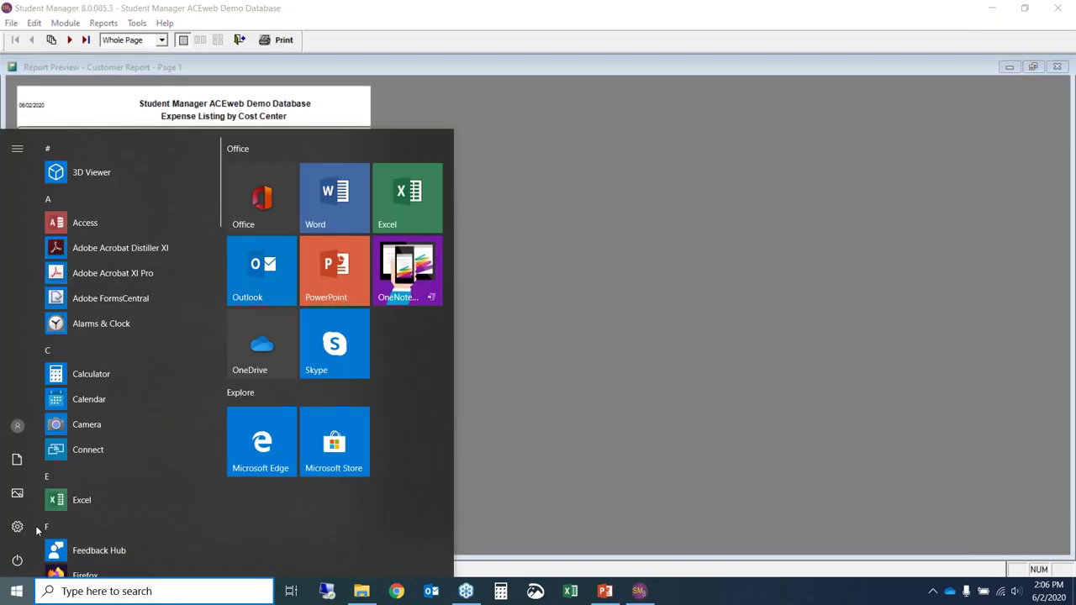
left_click(19, 523)
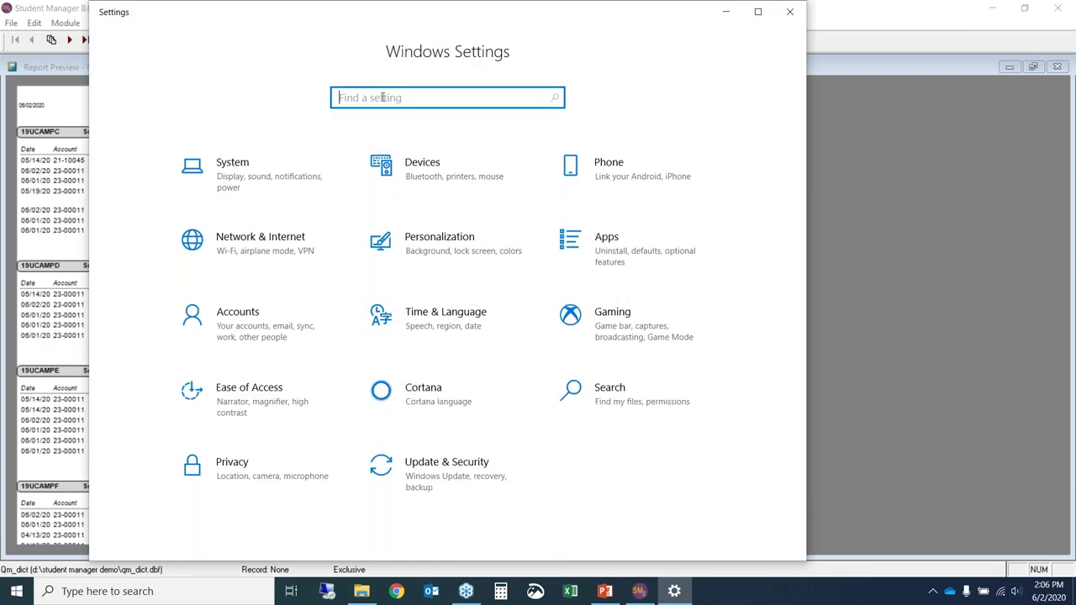
left_click(250, 177)
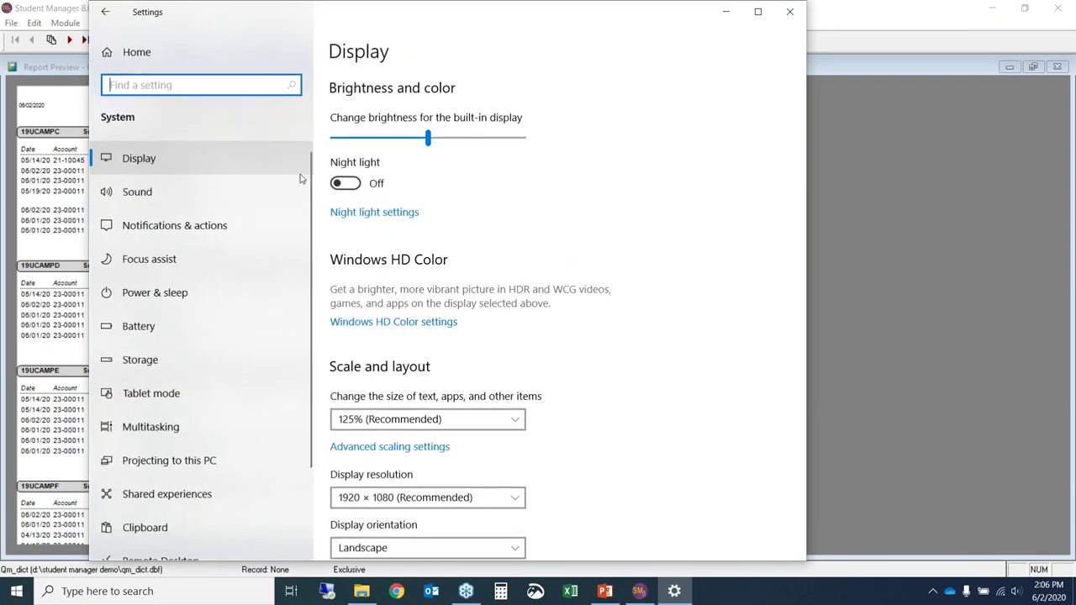
left_click(389, 423)
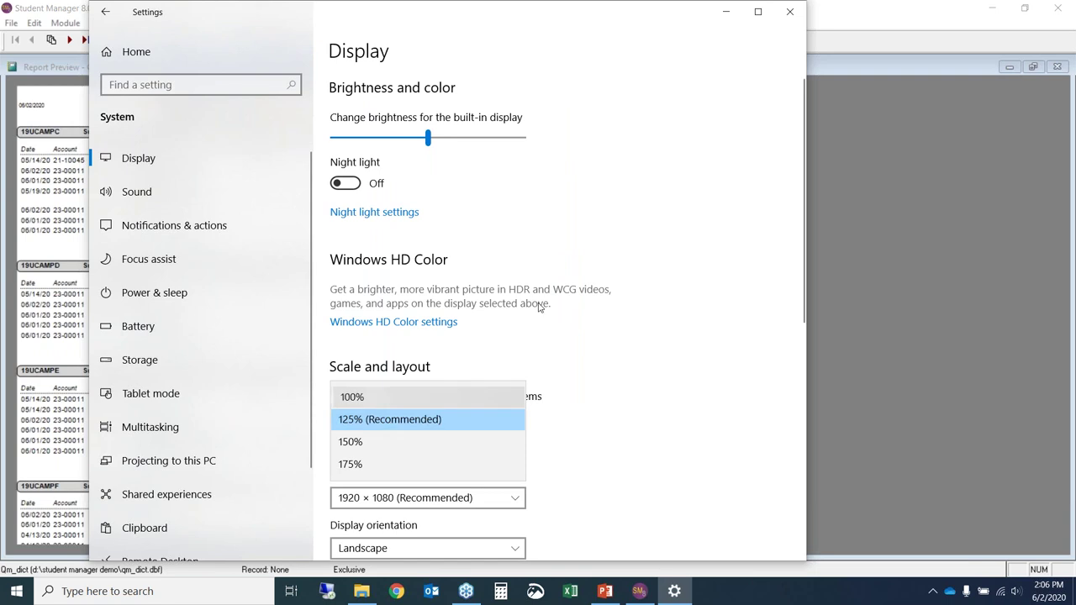
left_click(353, 397)
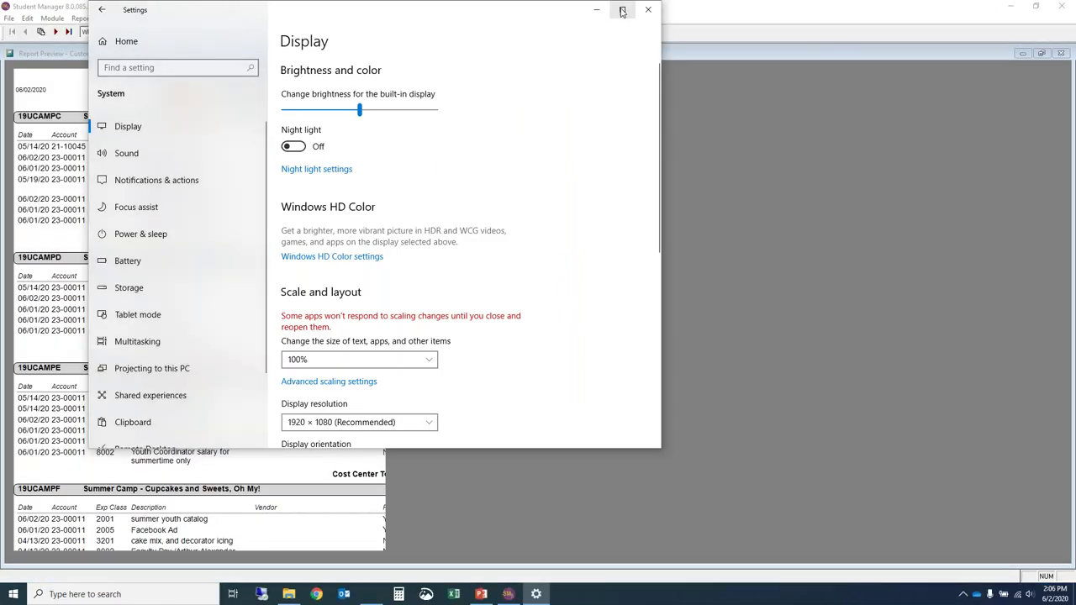
left_click(598, 10)
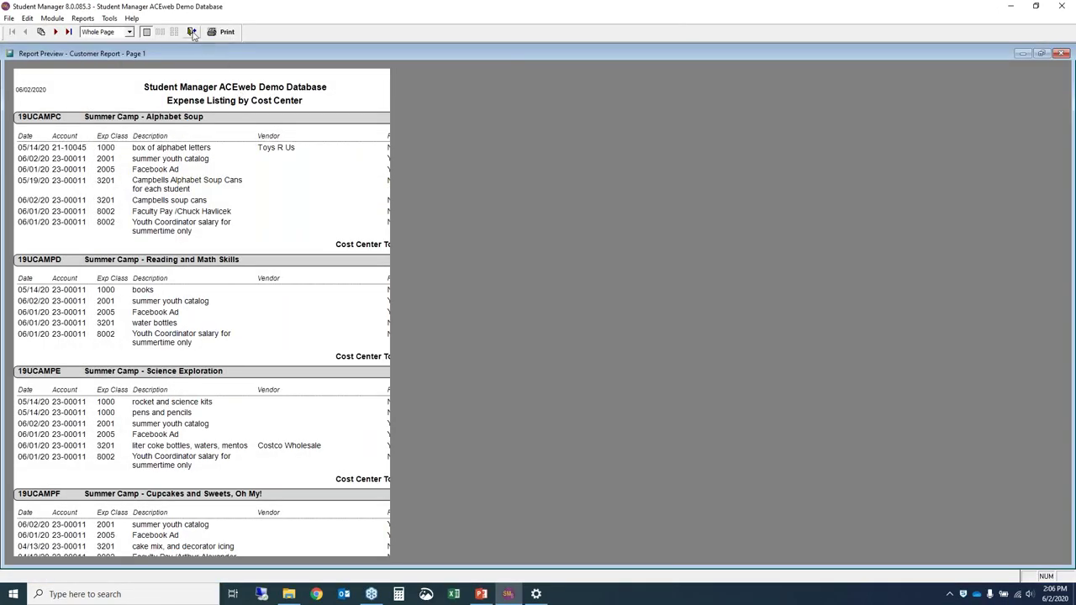
Step: Close the open preview and rerun the pocket ledger expense listing grouped by cost center with the 2019 Summer Camps query
left_click(192, 35)
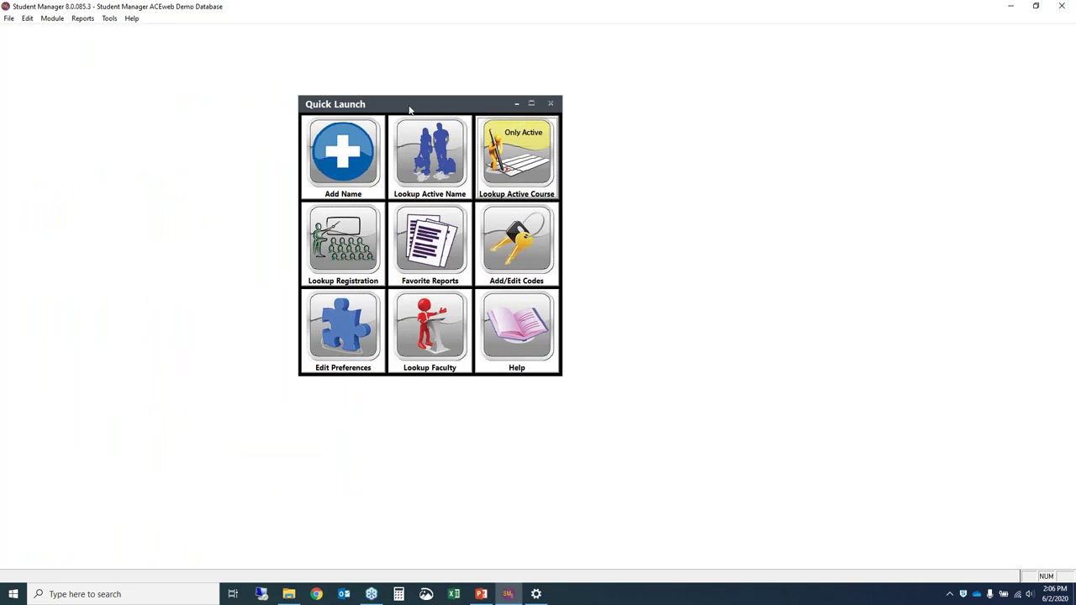
left_click(412, 147)
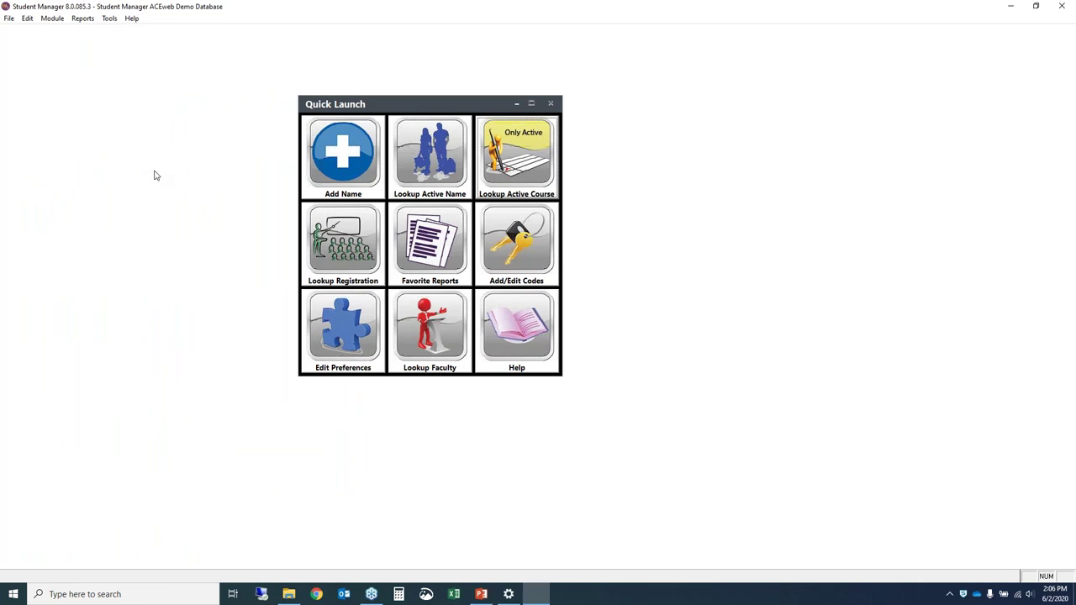
left_click(83, 18)
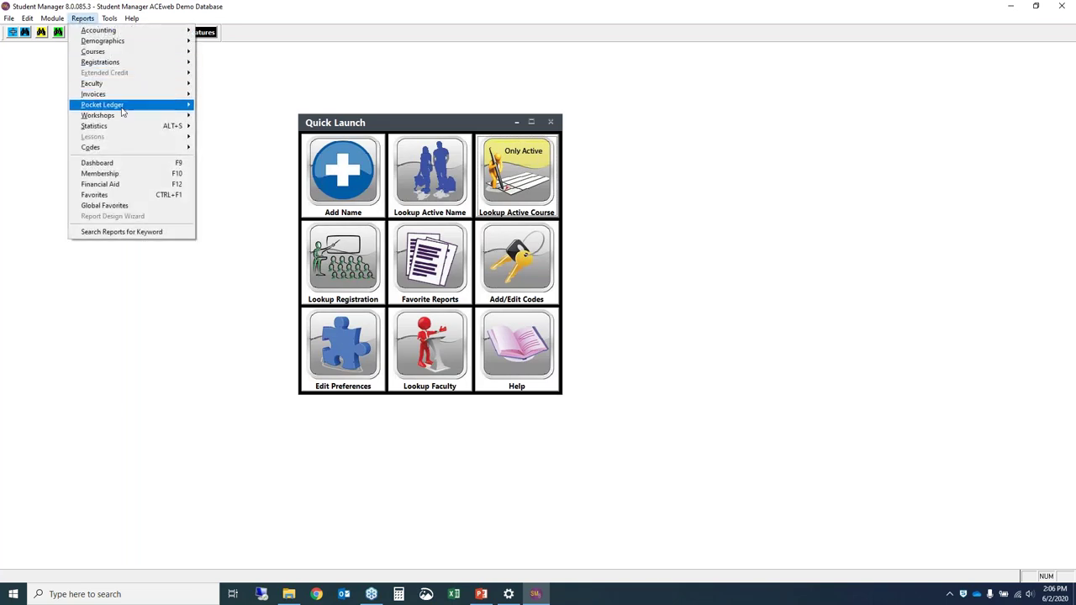
mouse_move(130, 107)
mouse_move(275, 107)
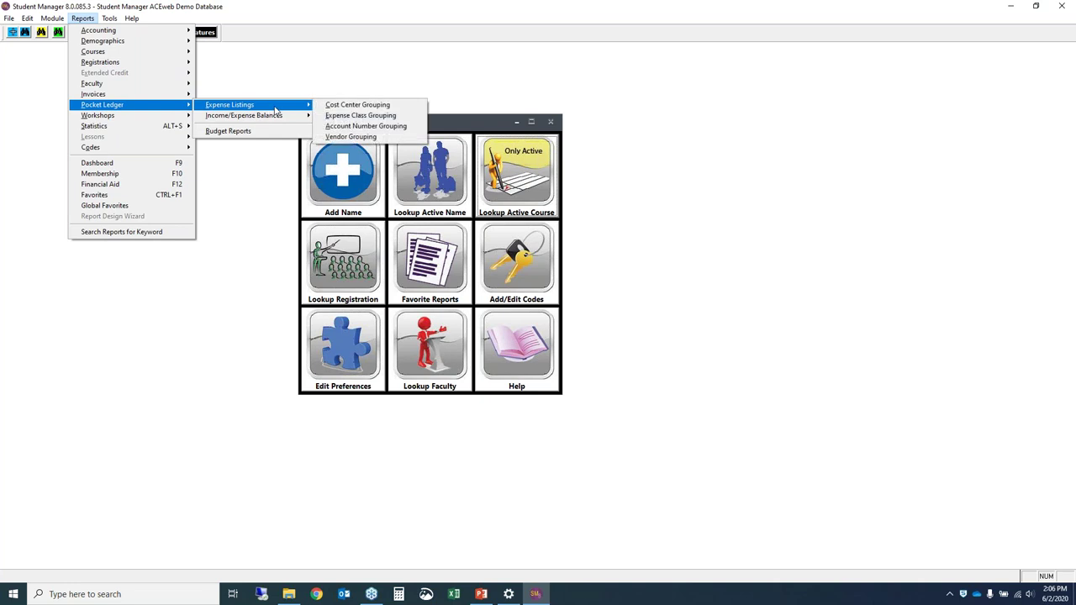
left_click(371, 106)
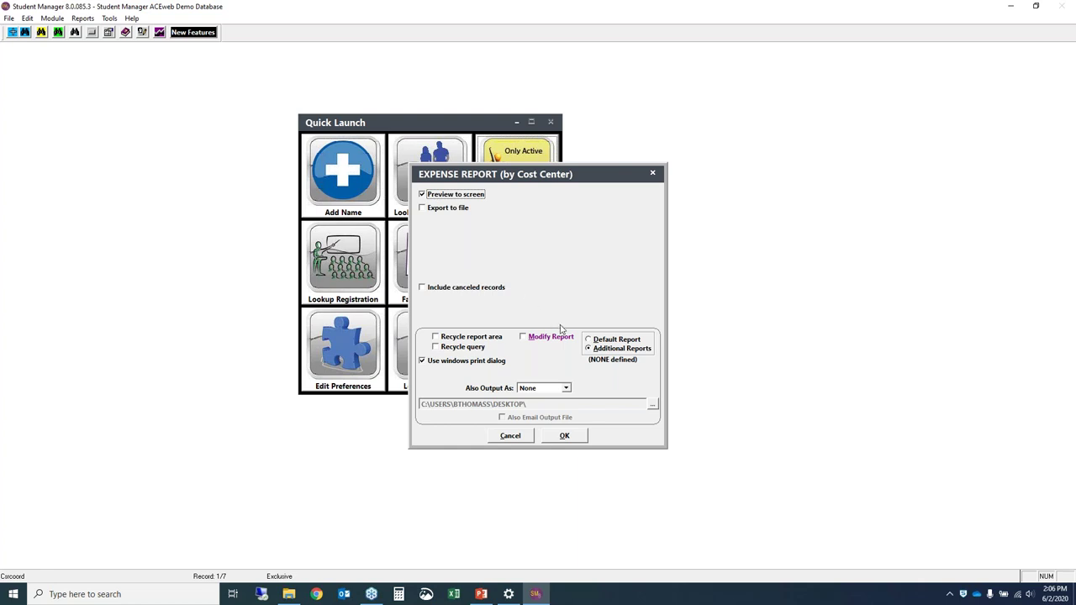
left_click(575, 437)
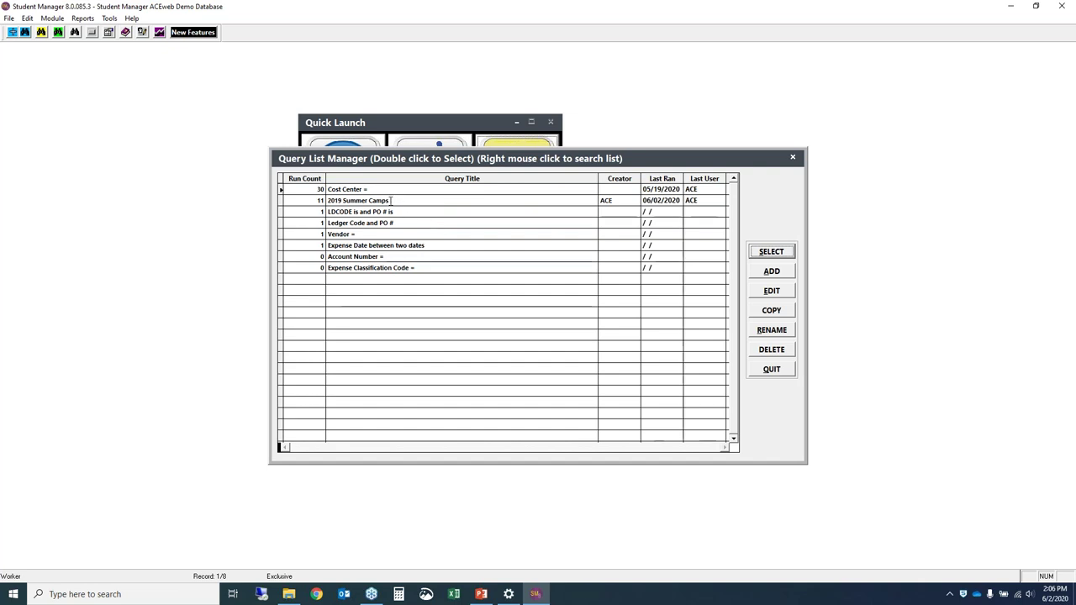
left_click(390, 200)
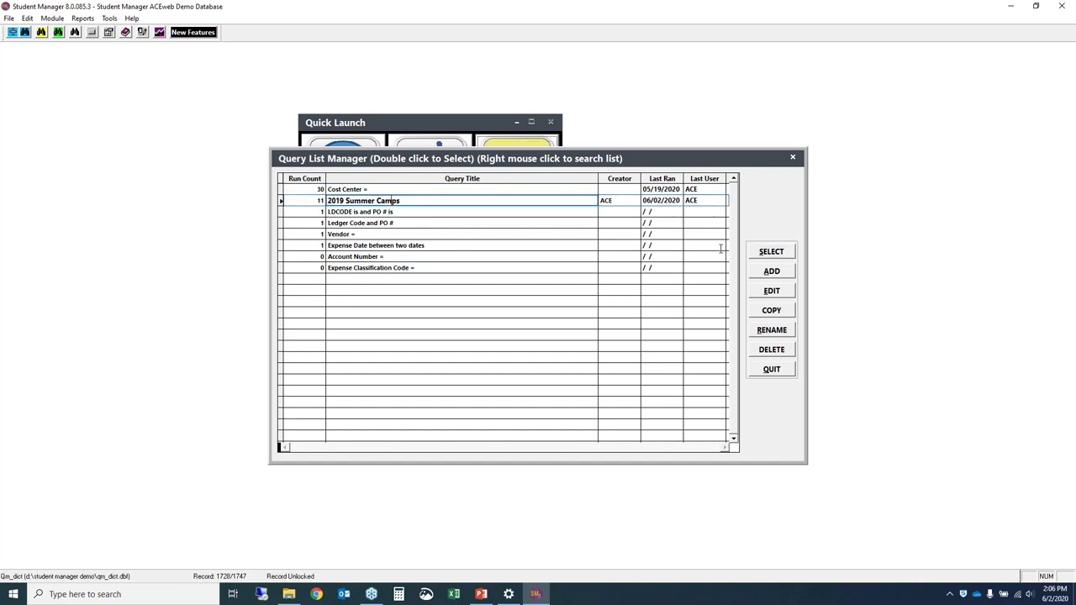
left_click(768, 255)
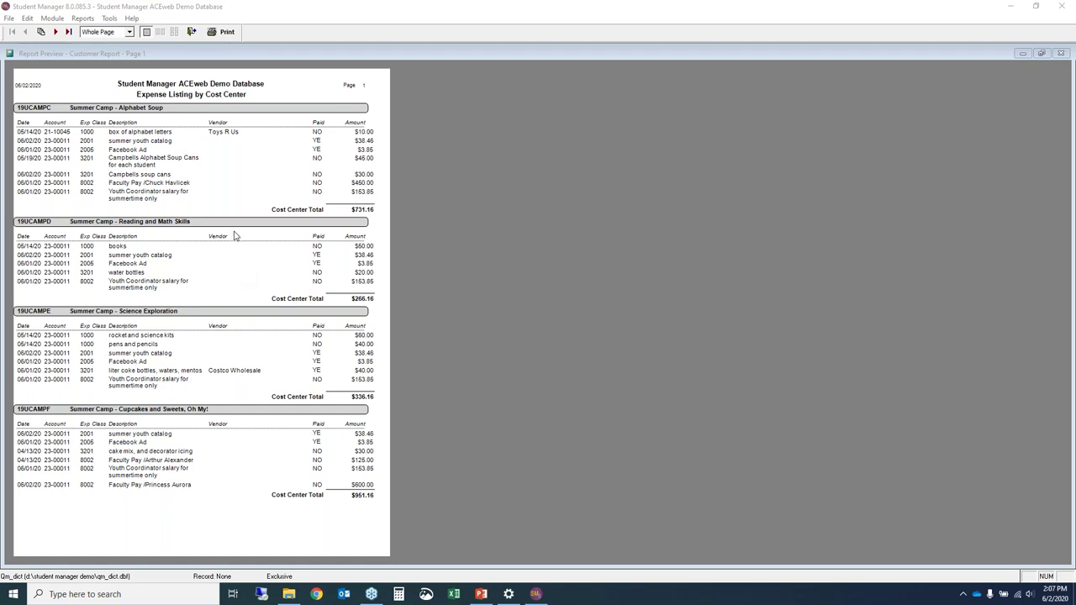
Step: Page through the cost center expense listing to its last page and close the preview
left_click(57, 33)
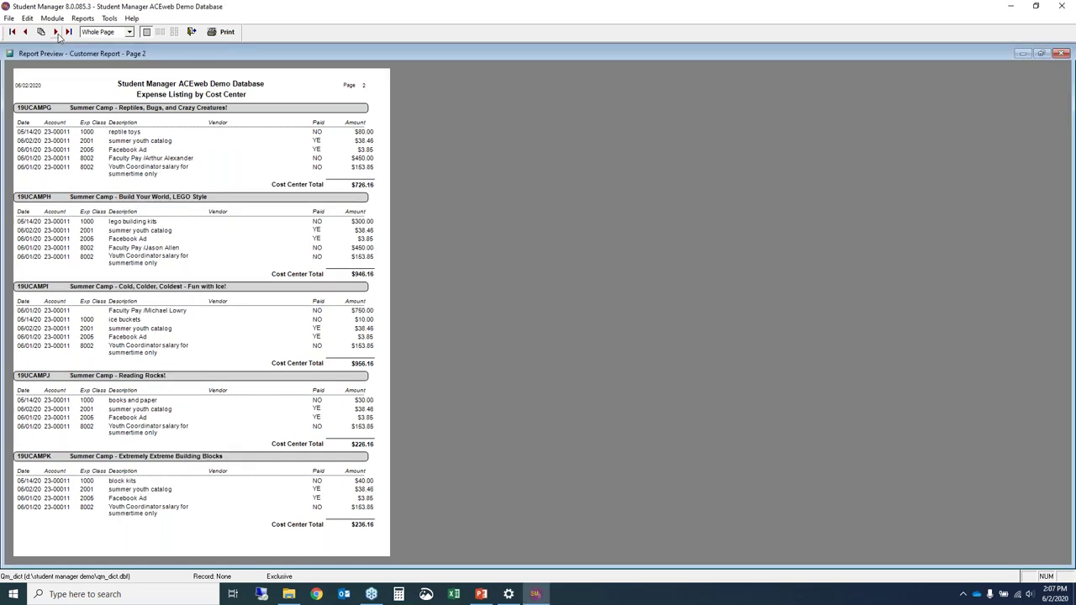
left_click(56, 32)
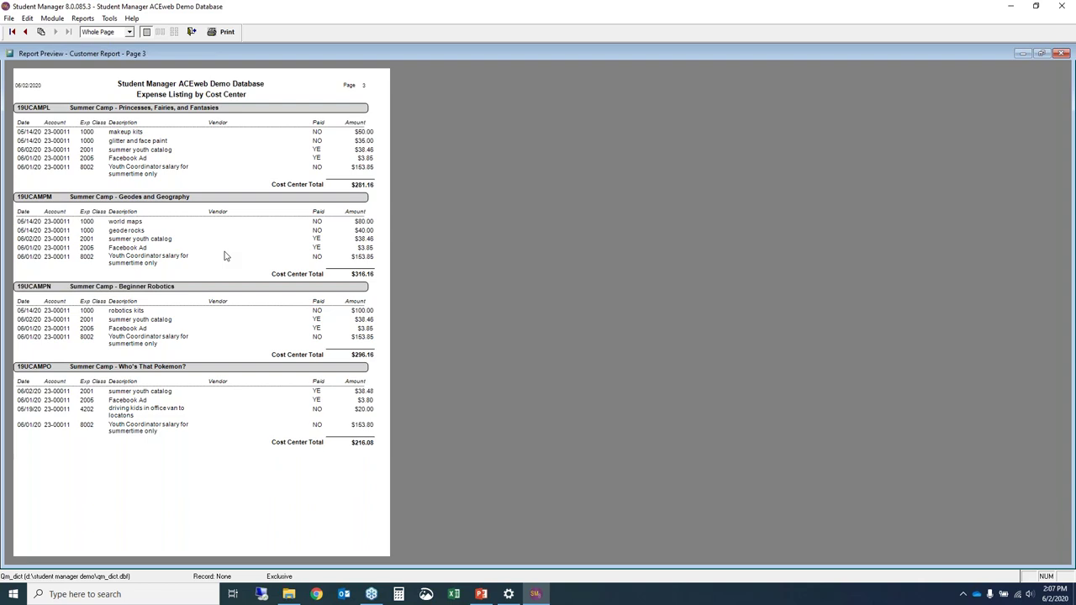
left_click(192, 32)
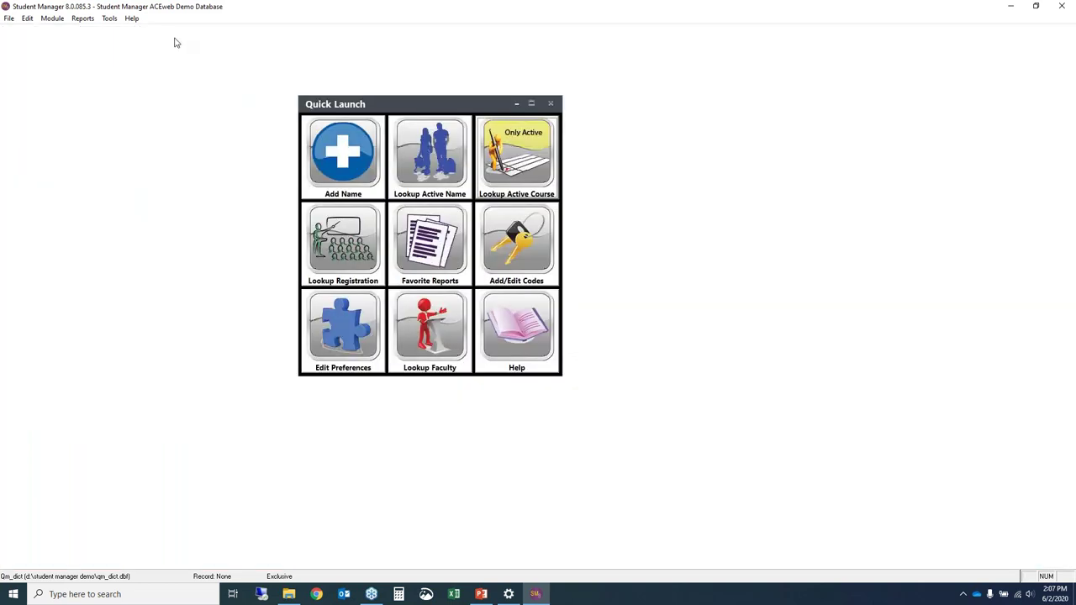
Step: Preview the By Major Cat/Exp Class additional report of the expense class listing, using the 2019 Summer Camps query
left_click(83, 18)
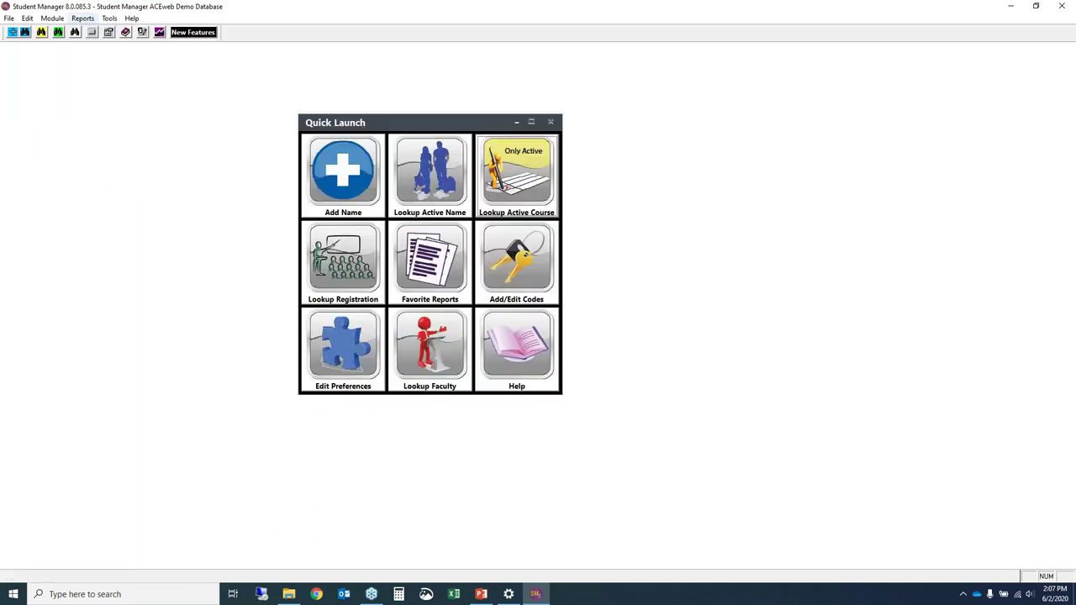
left_click(82, 19)
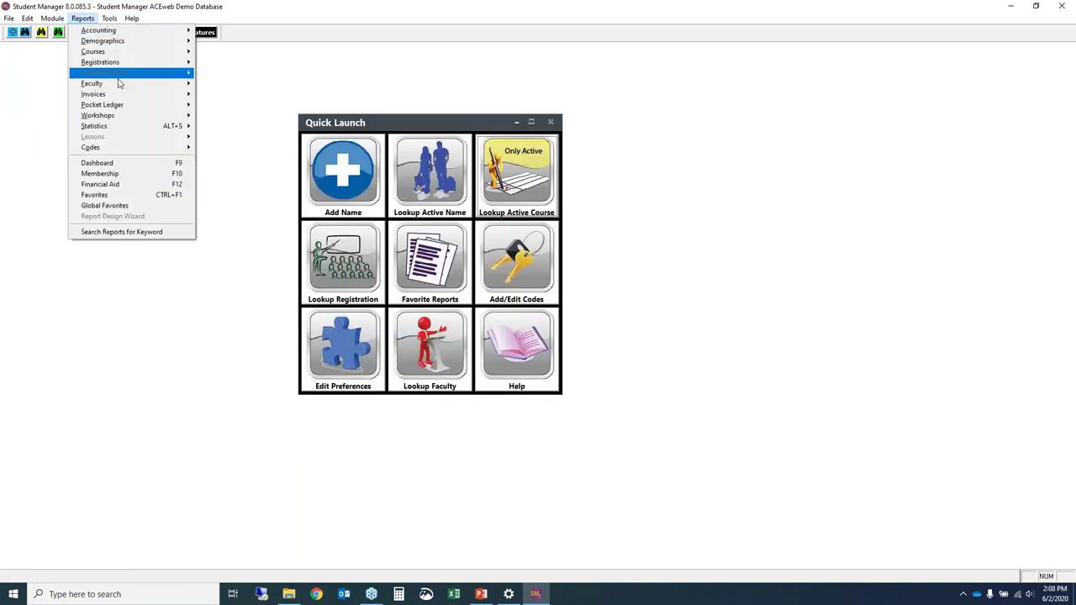
mouse_move(129, 106)
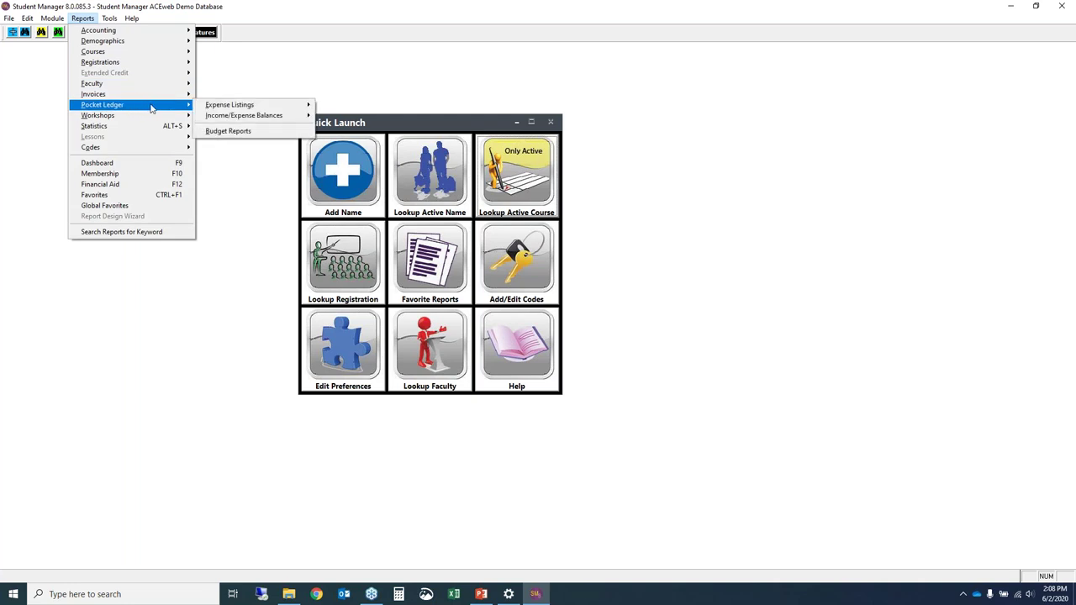
mouse_move(245, 109)
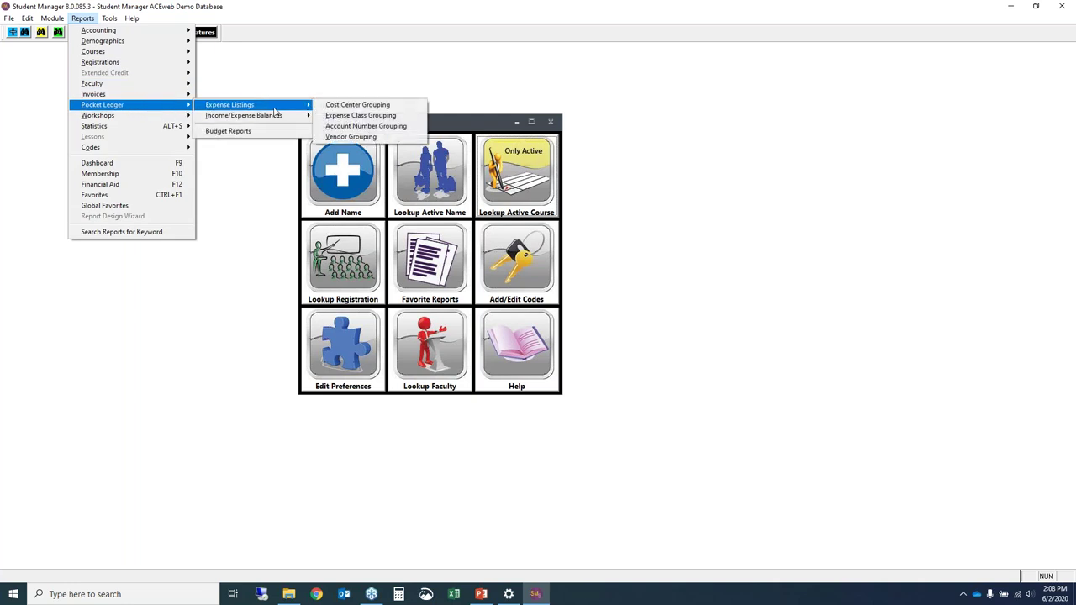
left_click(366, 118)
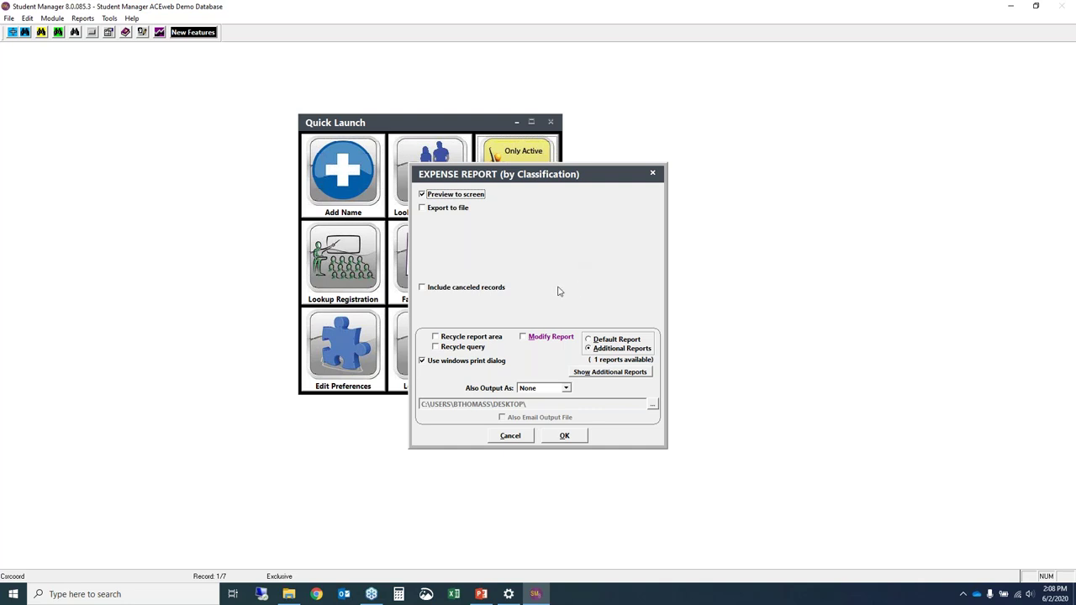
left_click(569, 435)
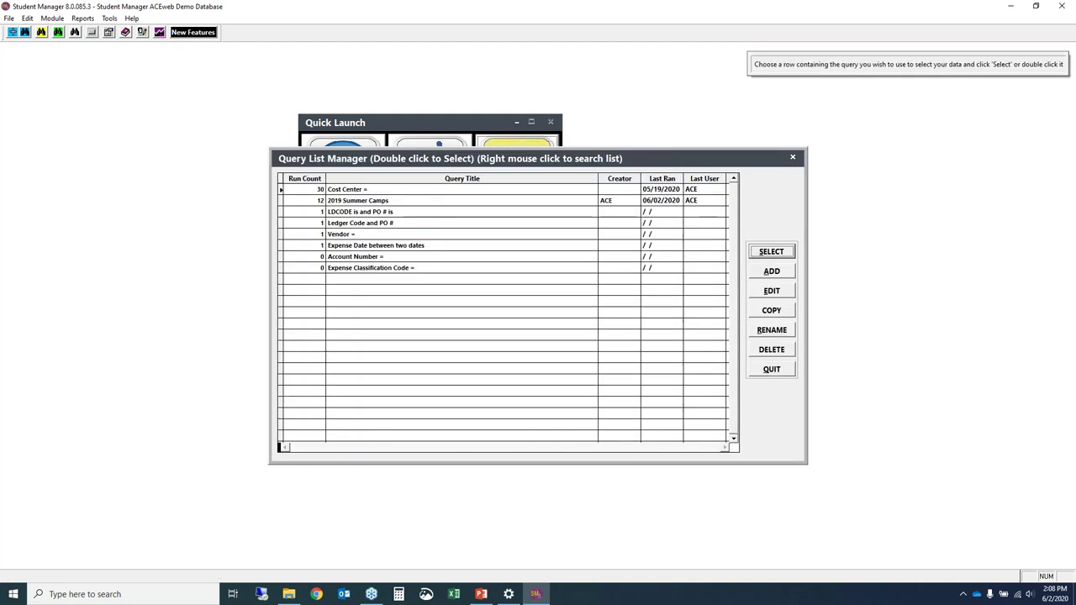
left_click(384, 200)
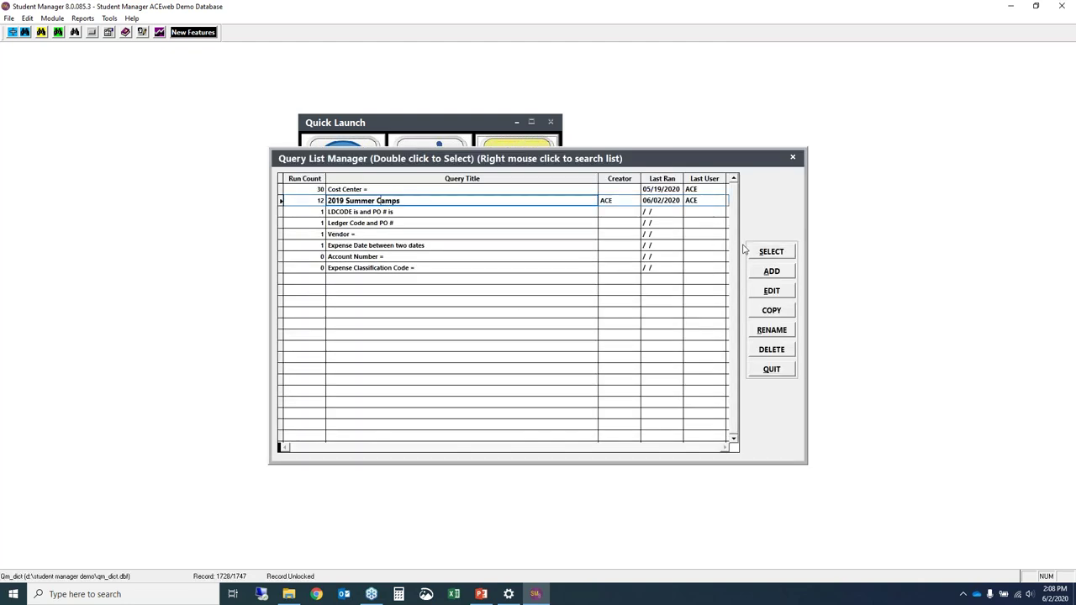
left_click(771, 252)
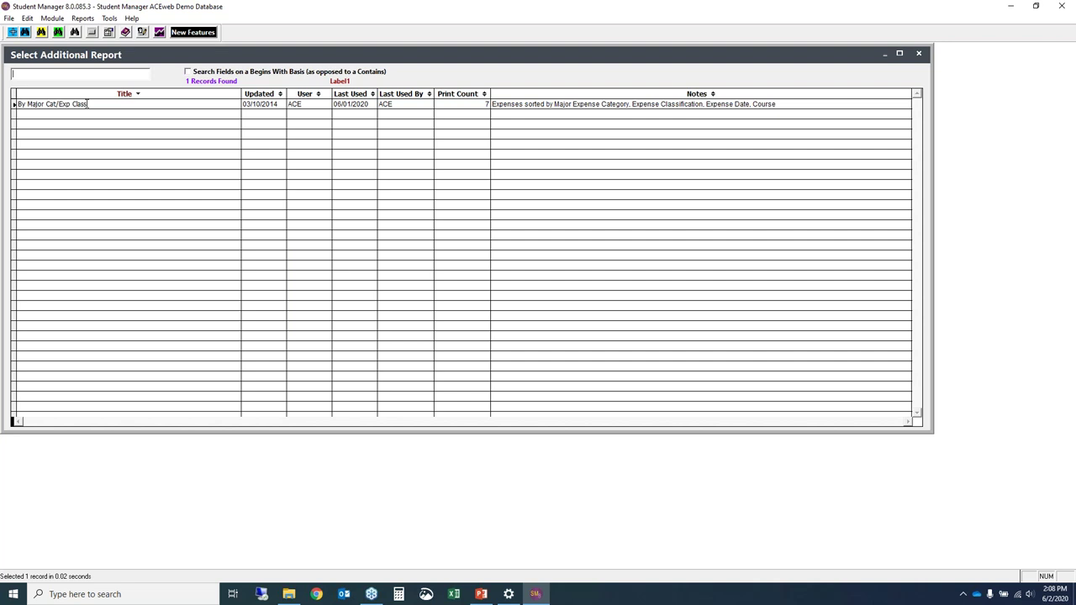
double_click(87, 103)
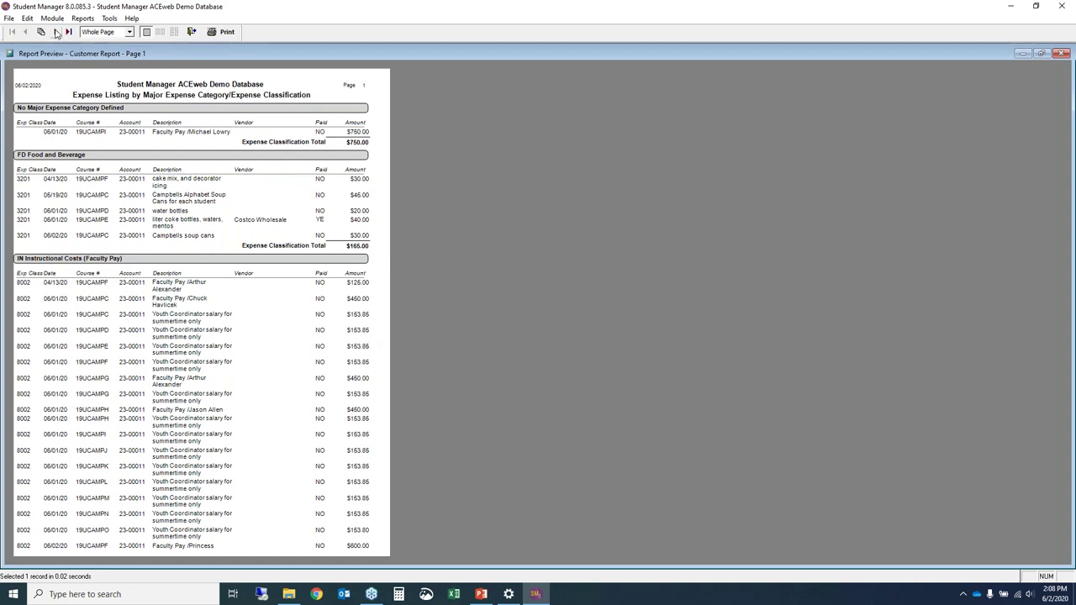
Step: Page through the major category and expense classification listing to page 3 and close the preview
left_click(57, 32)
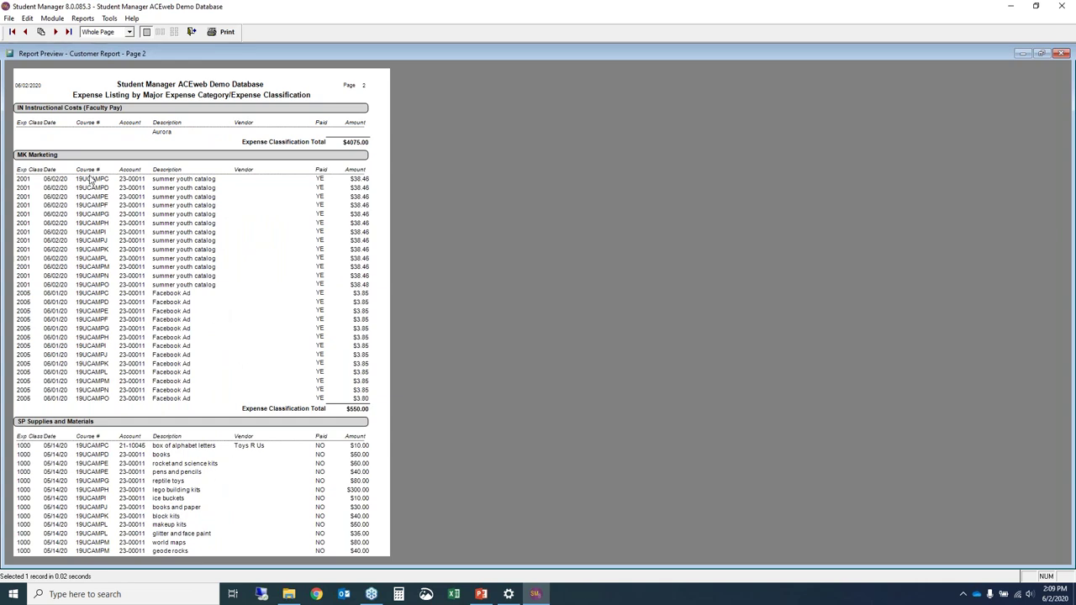
left_click(55, 32)
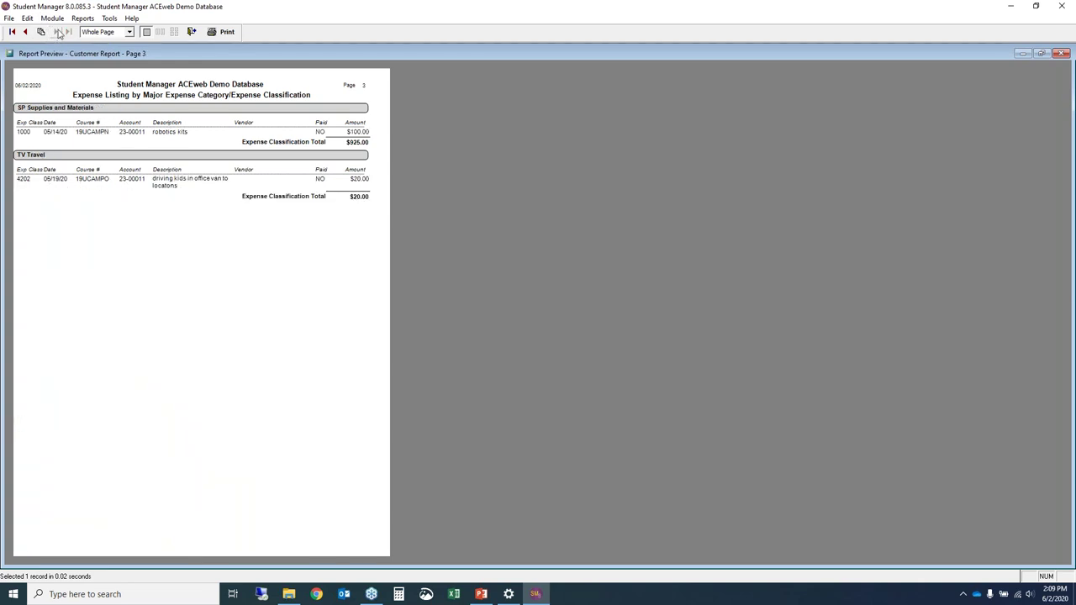
left_click(192, 32)
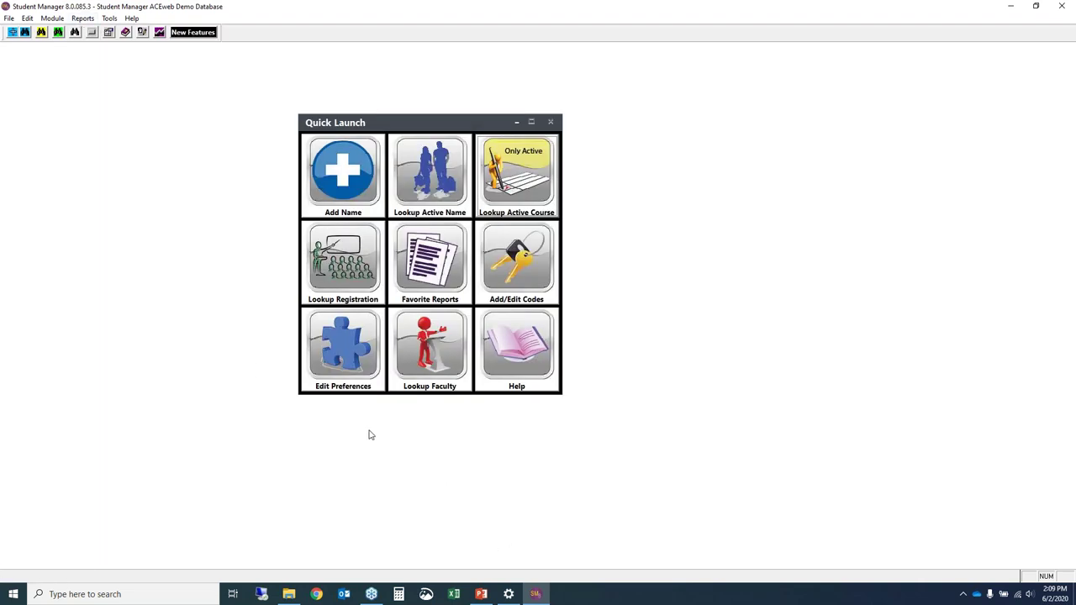
Step: In Favorite Reports, set slot 9's area to Pocket Ledger and its sub area to Expense List - Cost Center Grouping
left_click(82, 18)
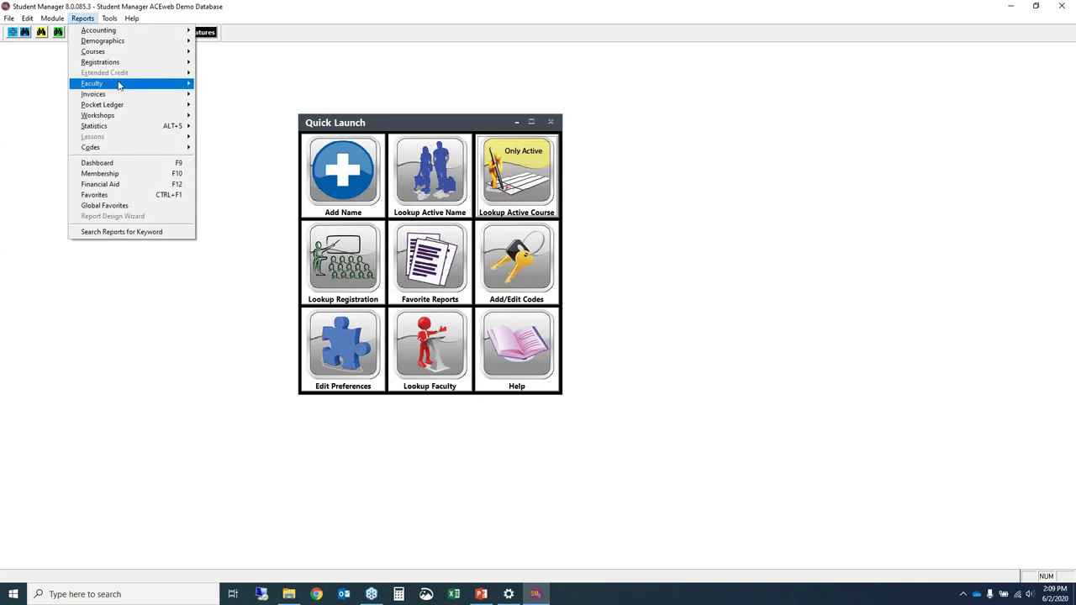
left_click(59, 110)
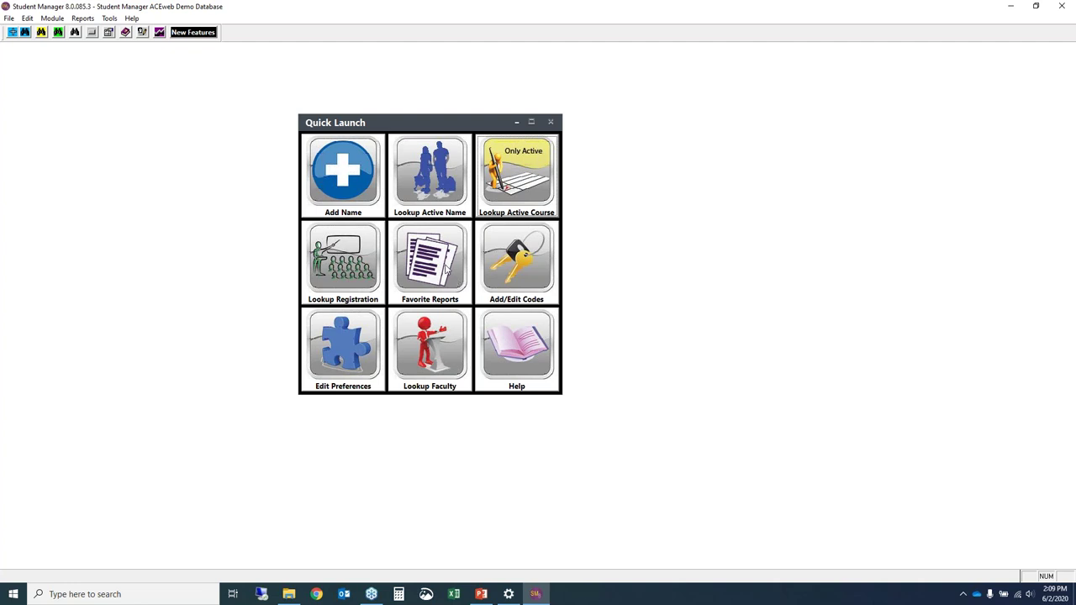
left_click(437, 269)
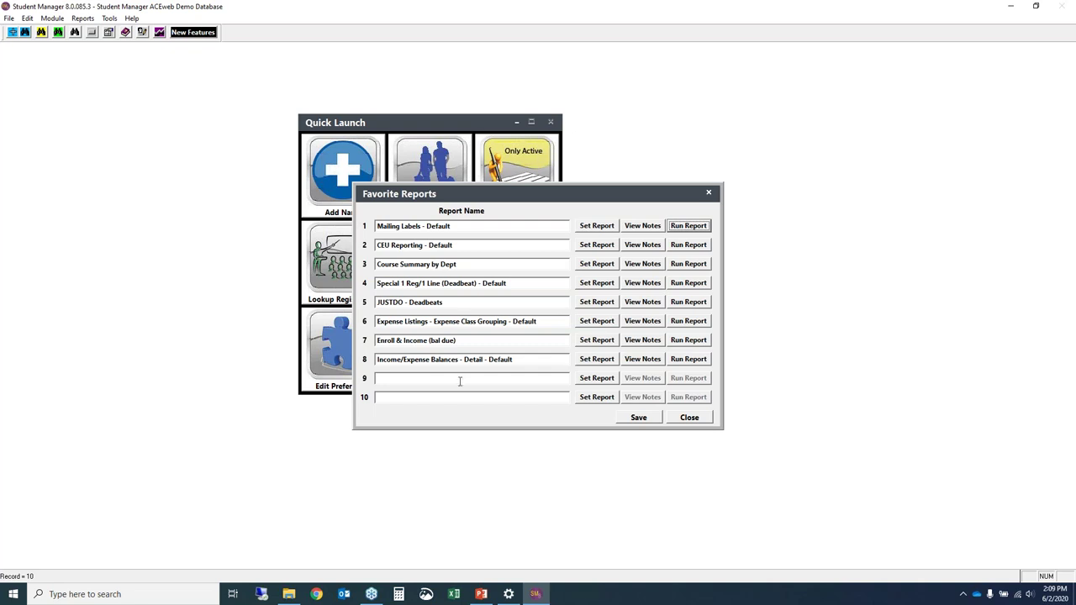
left_click(597, 379)
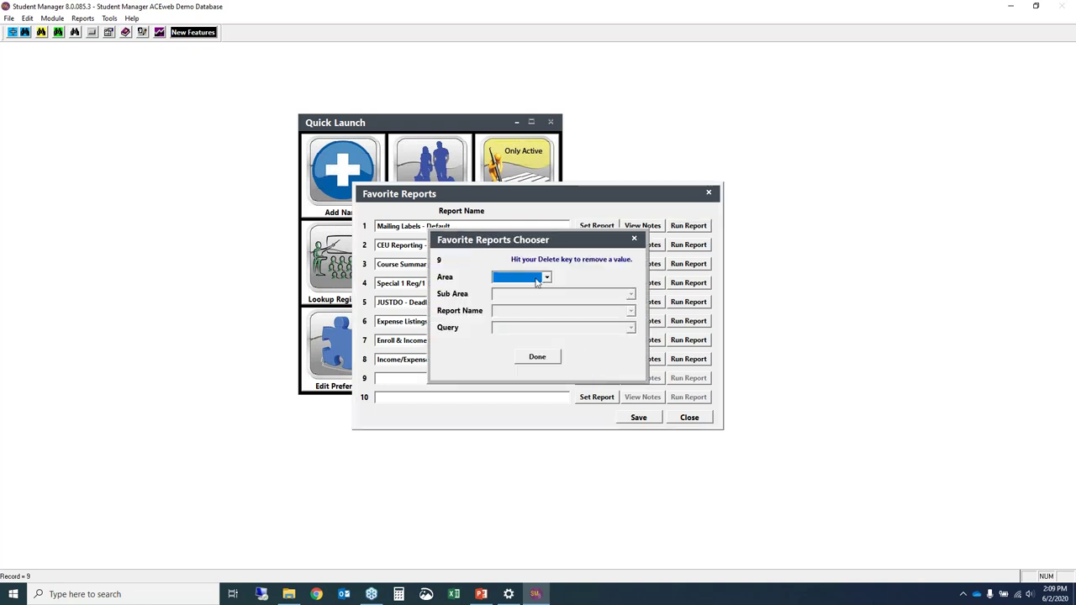
left_click(542, 278)
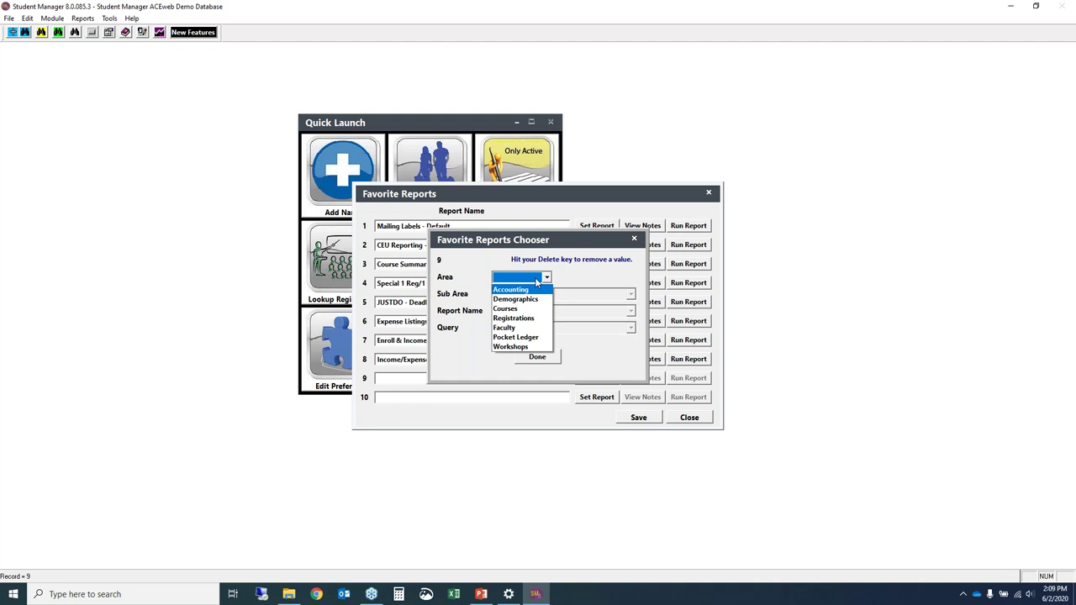
left_click(541, 340)
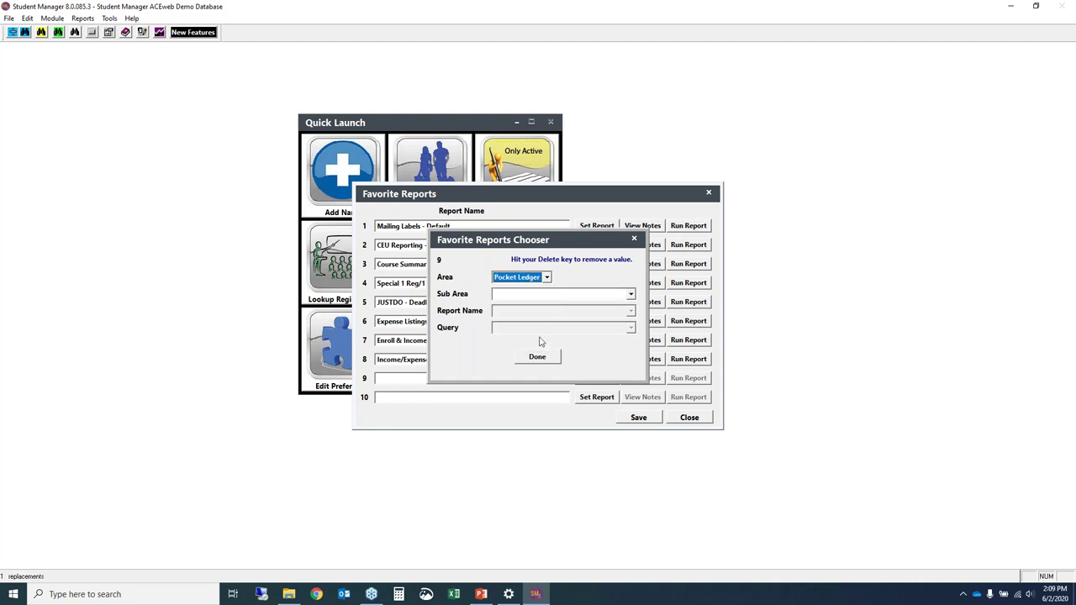
left_click(527, 296)
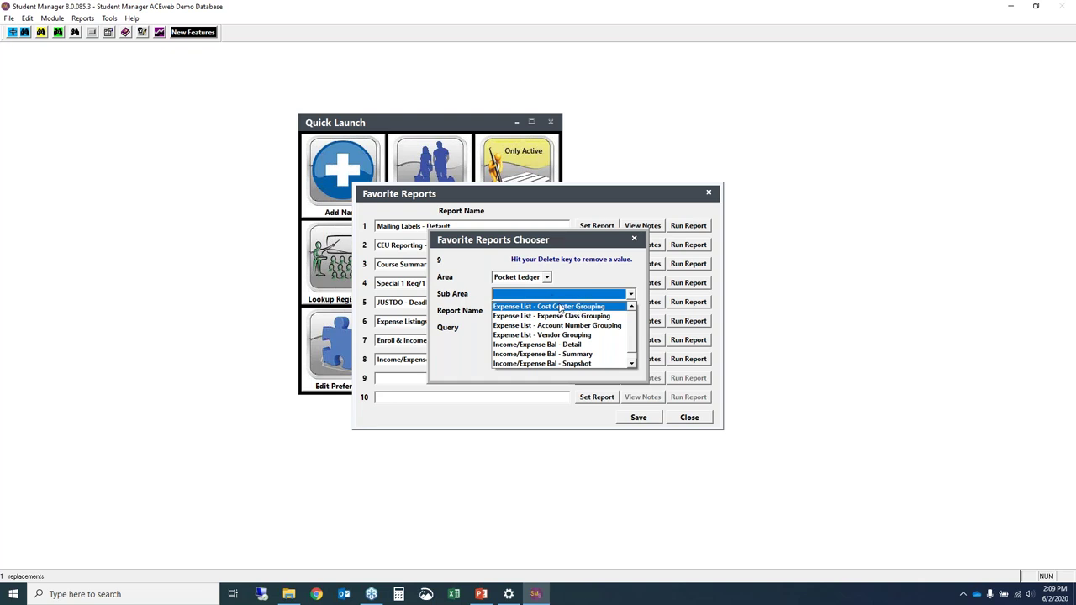
left_click(577, 308)
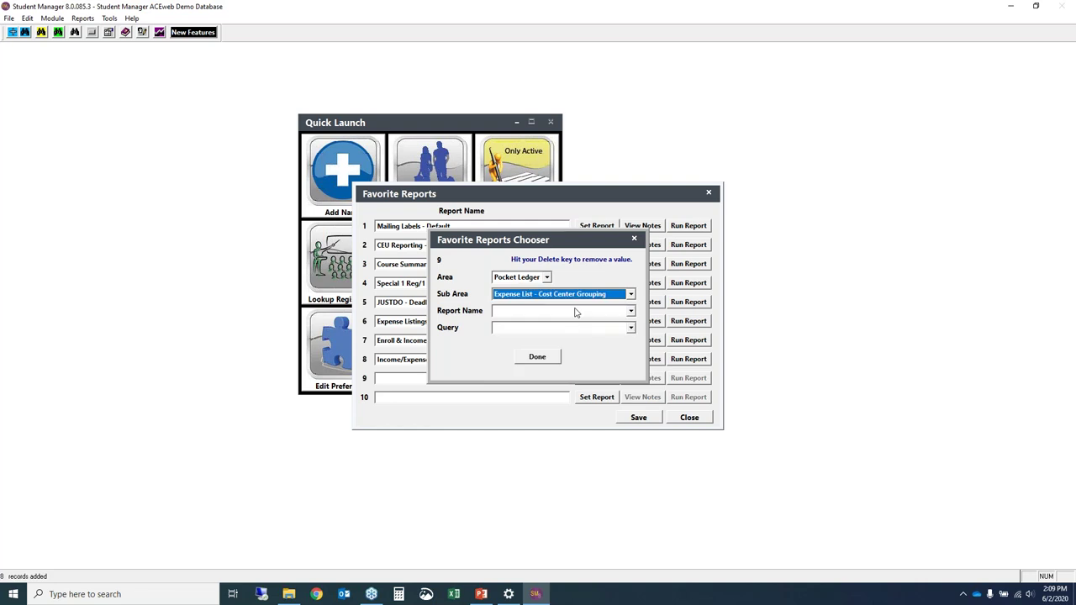
Step: Assign the Default report and the 2019 Summer Camps query to favorite 9, and save and close the favorites list
left_click(578, 313)
left_click(527, 325)
left_click(531, 331)
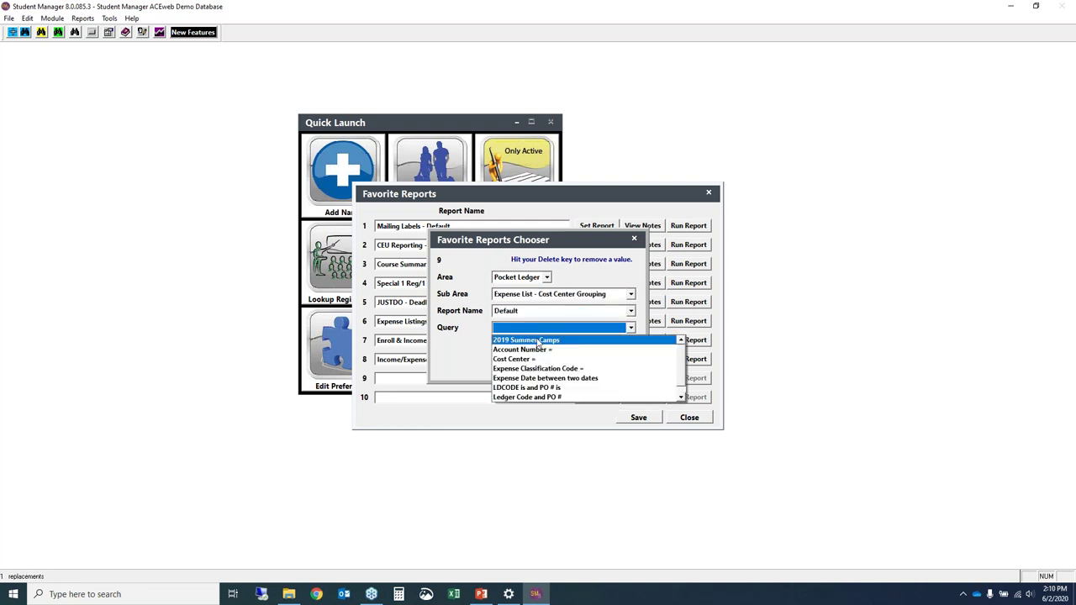
left_click(536, 340)
left_click(521, 358)
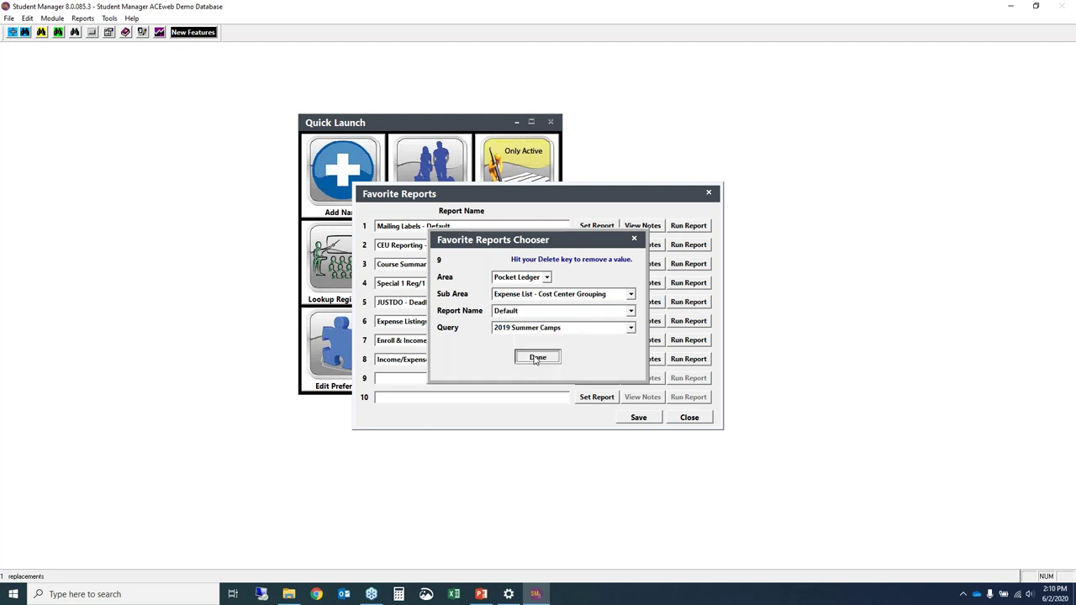
left_click(632, 418)
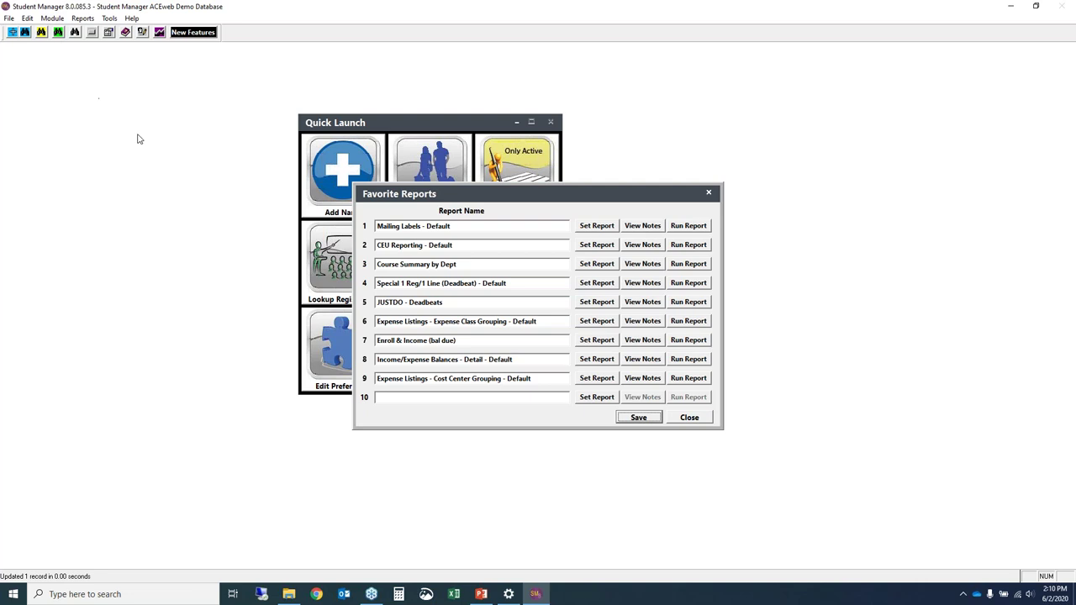
left_click(691, 418)
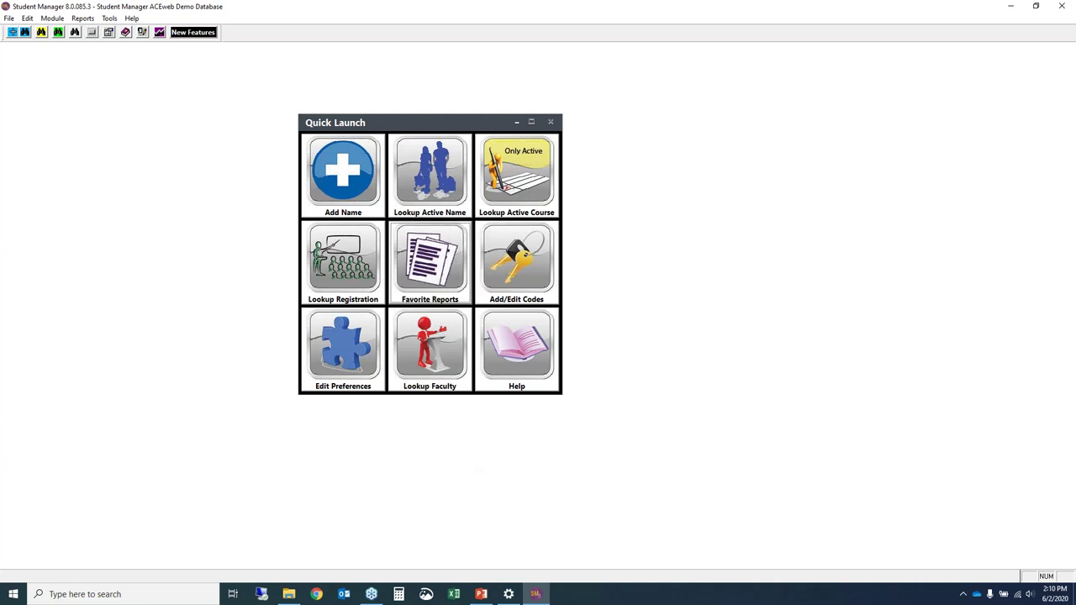
Step: Run favorite report 9, the cost center expense listing, as an on-screen preview, and close the preview and the favorites list
left_click(430, 259)
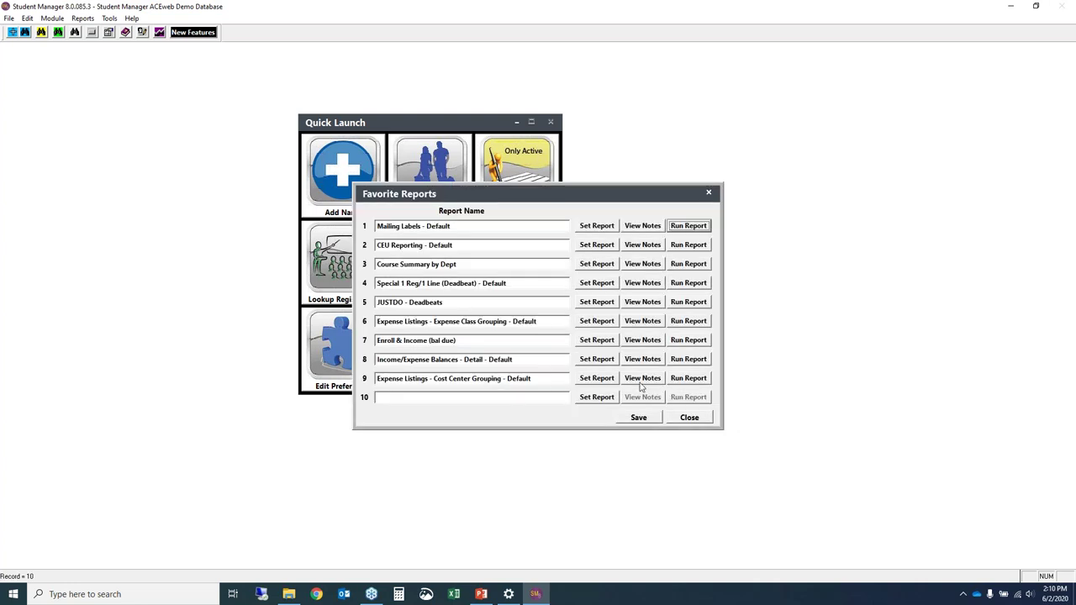
left_click(694, 381)
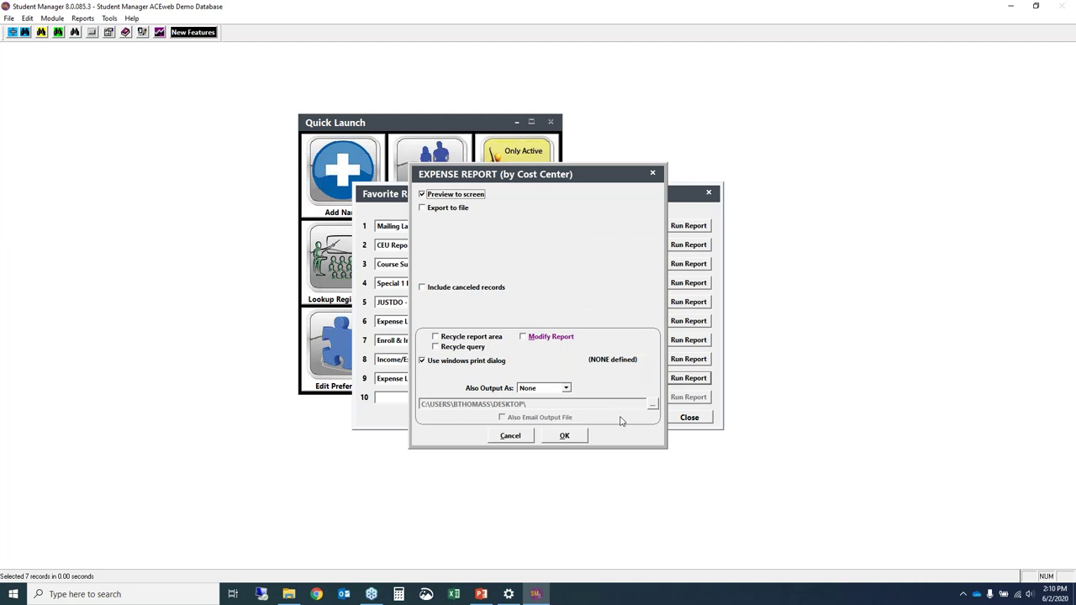
left_click(577, 436)
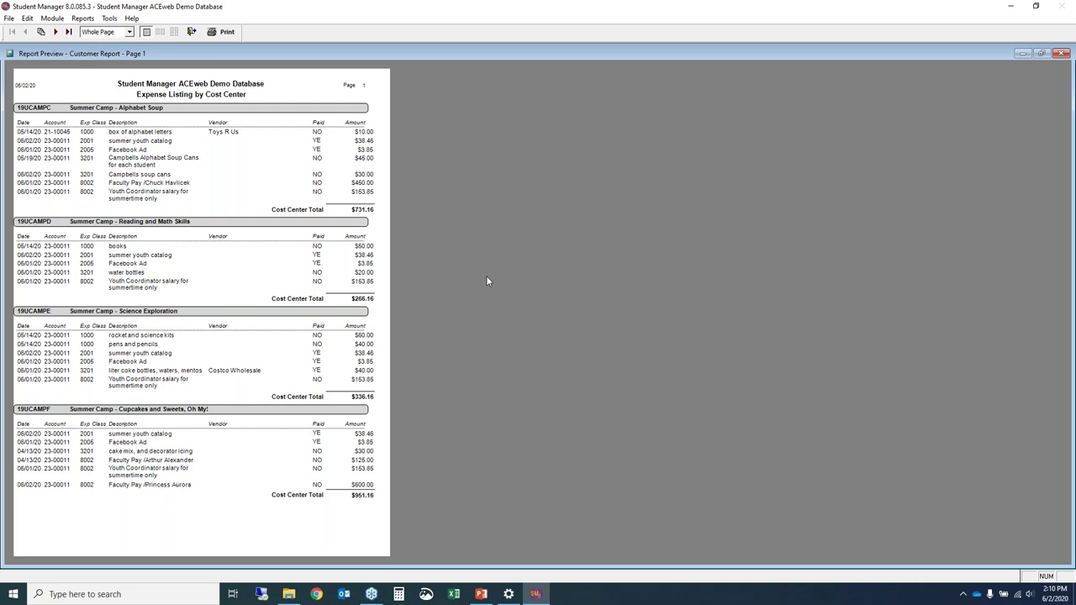
left_click(192, 31)
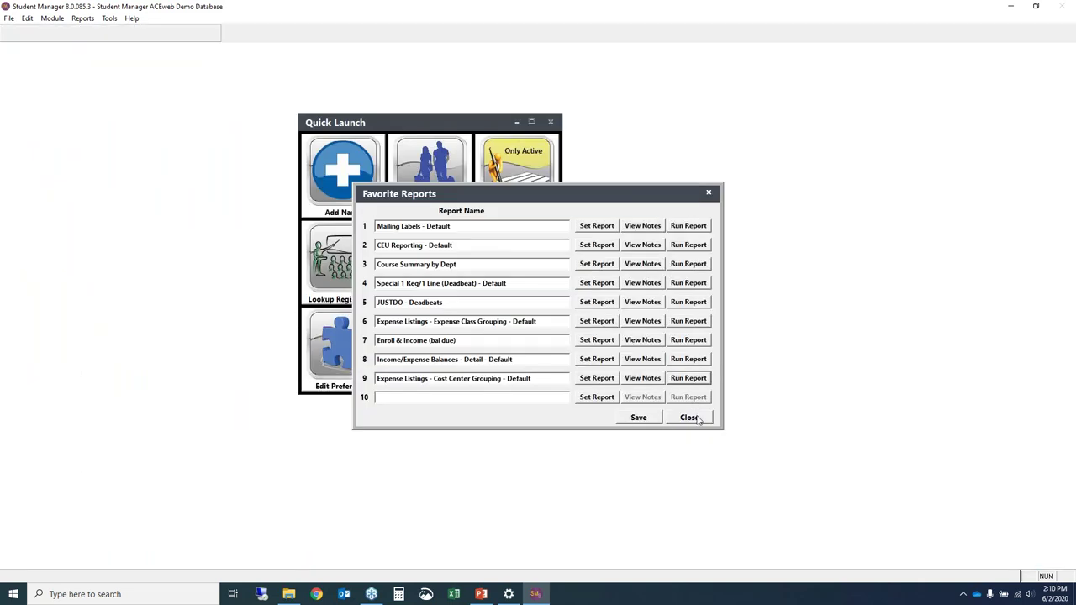
left_click(689, 418)
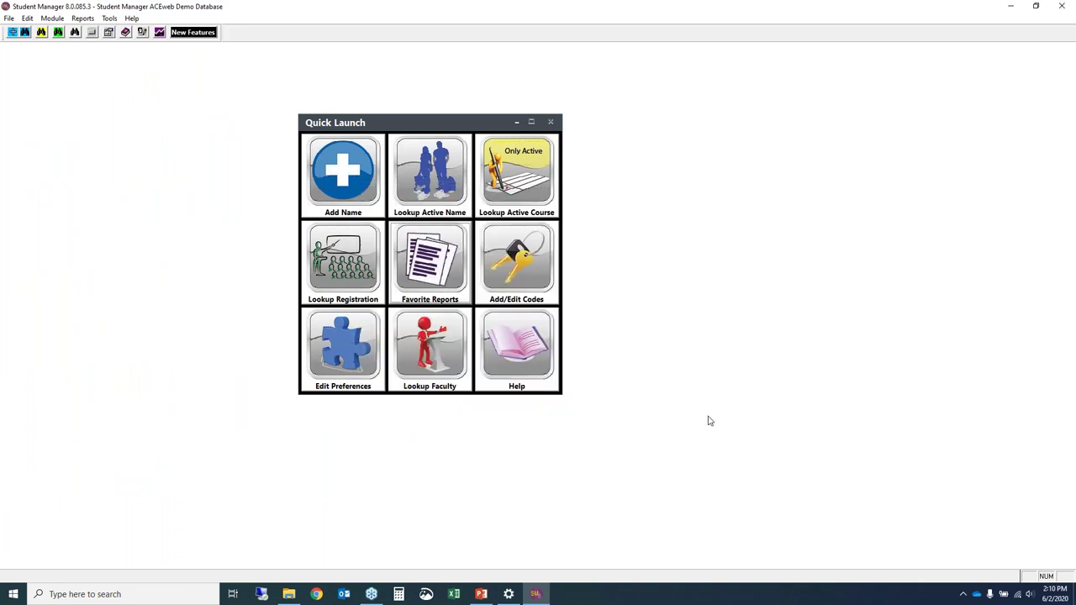
Step: Switch to the PowerPoint slide show, advance to the slide about adding Pocket Ledger to Favorite Reports, and return to Student Manager
left_click(481, 594)
left_click(945, 328)
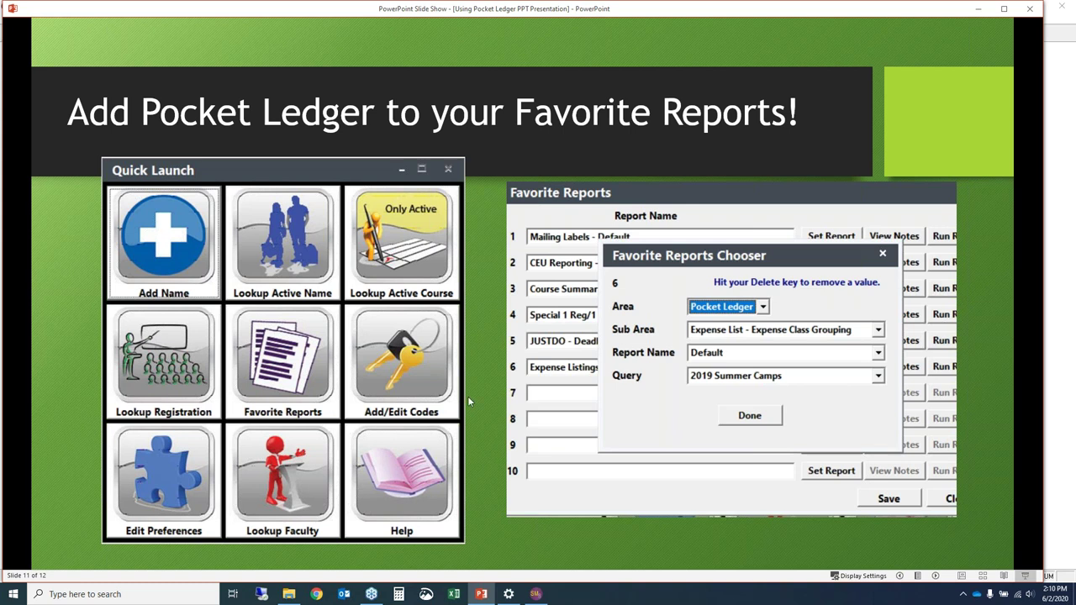
left_click(535, 595)
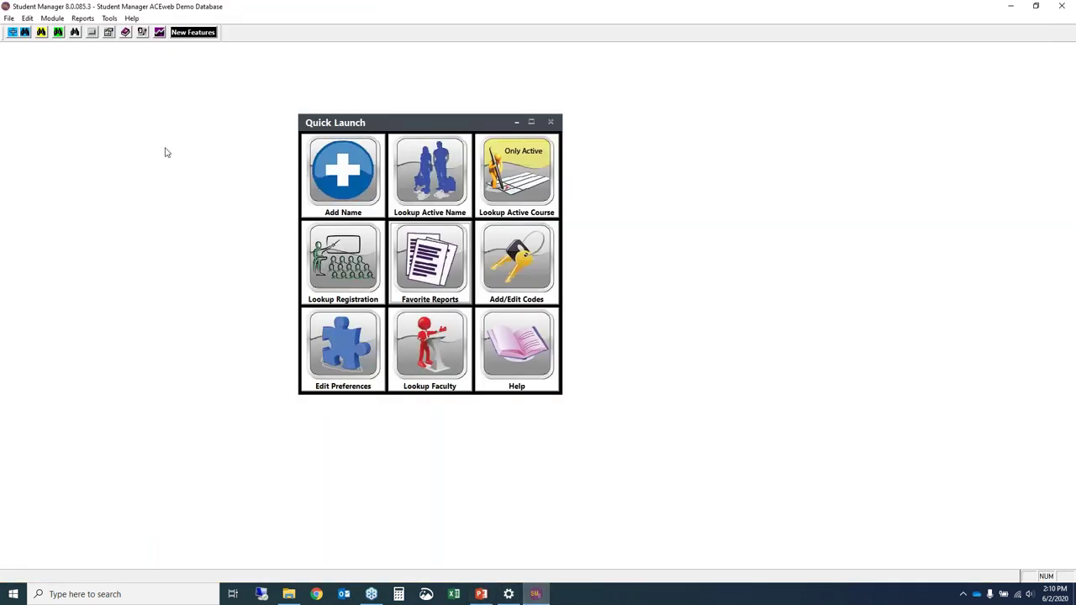
Step: Open the Pocket Ledger Income/Expense Balances Detail report and exclude canceled records
left_click(82, 18)
mouse_move(134, 105)
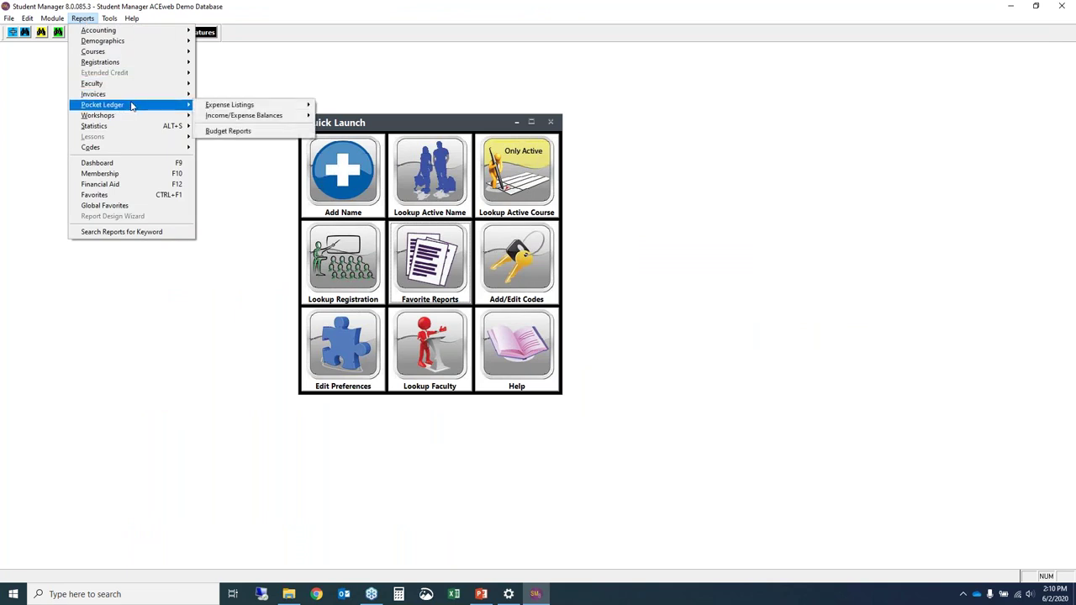
mouse_move(266, 120)
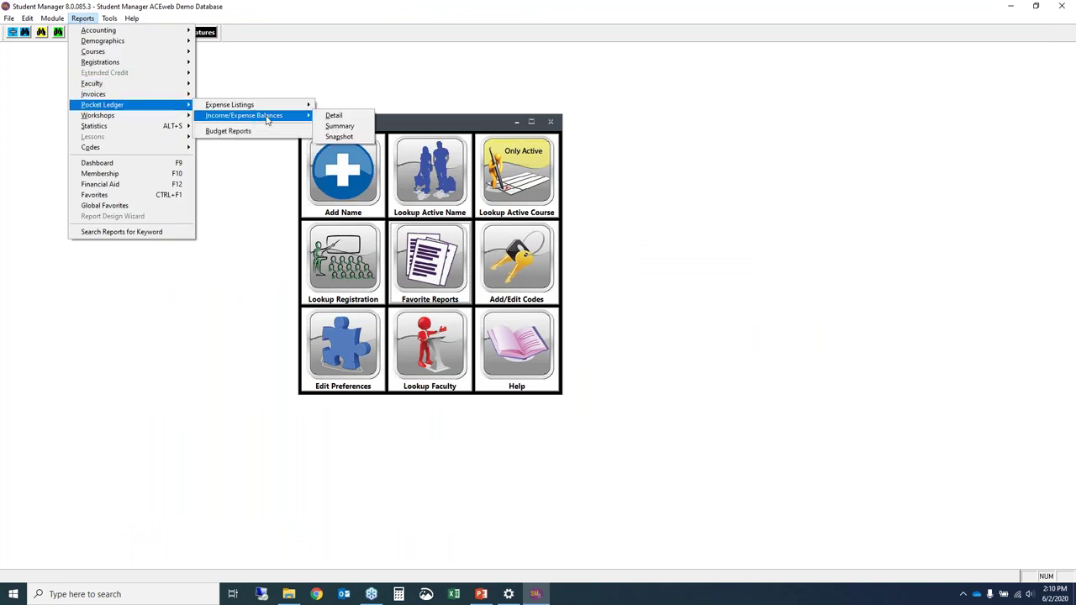
left_click(333, 115)
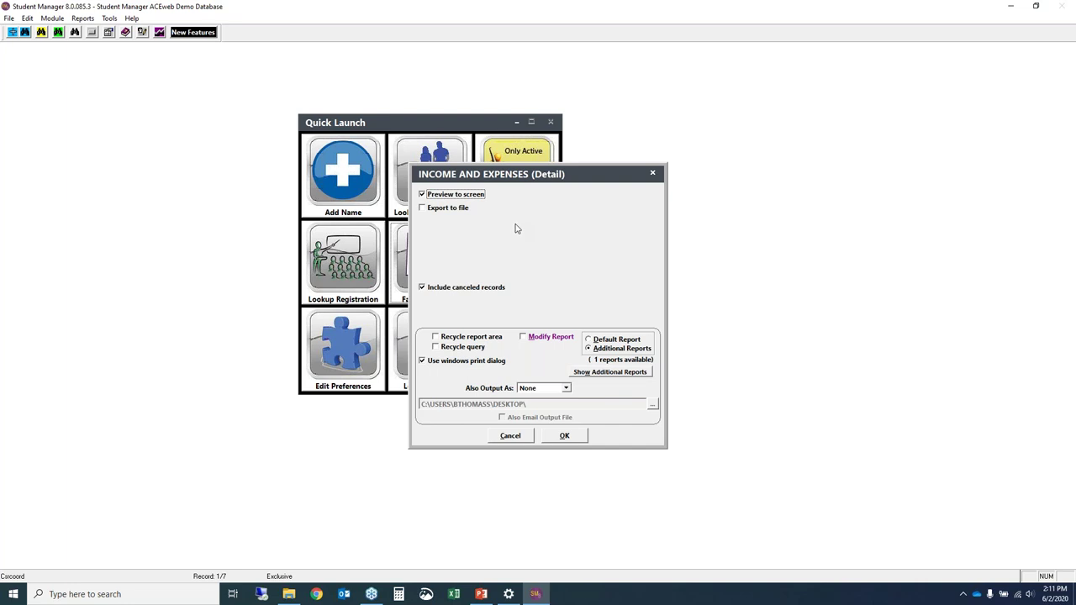
left_click(460, 289)
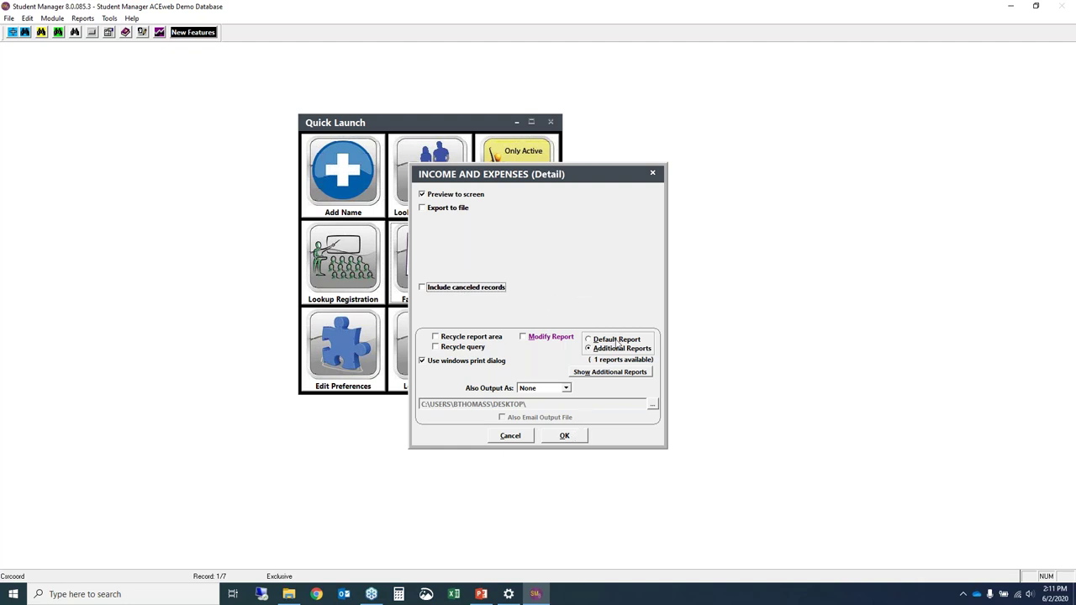
Step: Preview the Full Ledger *Pay/PL Combo additional report with the 2019 Summer Camps query, view page 2 and close the preview
left_click(566, 437)
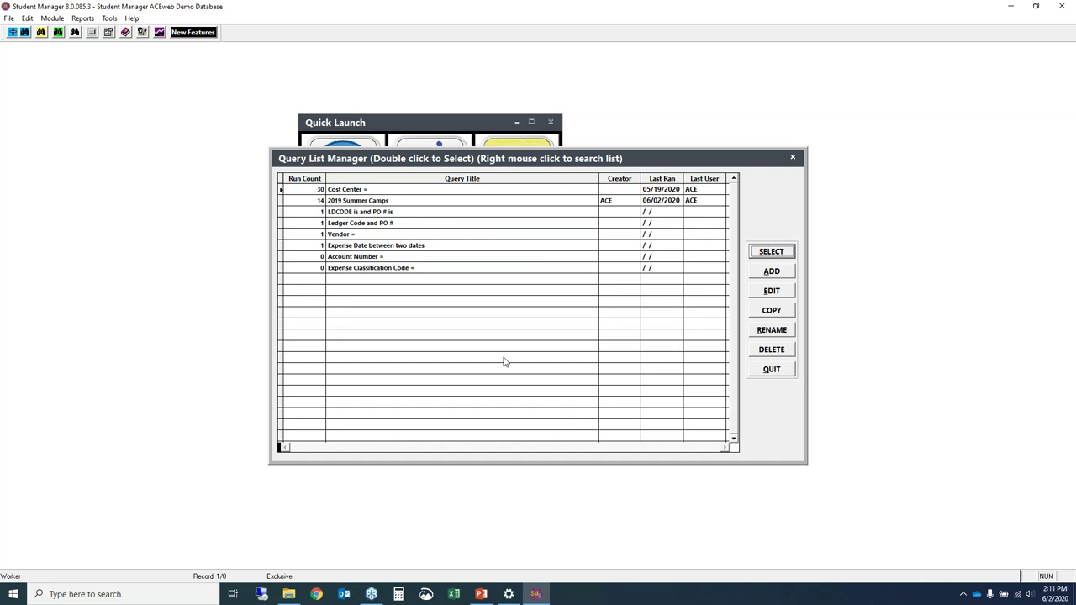
double_click(385, 200)
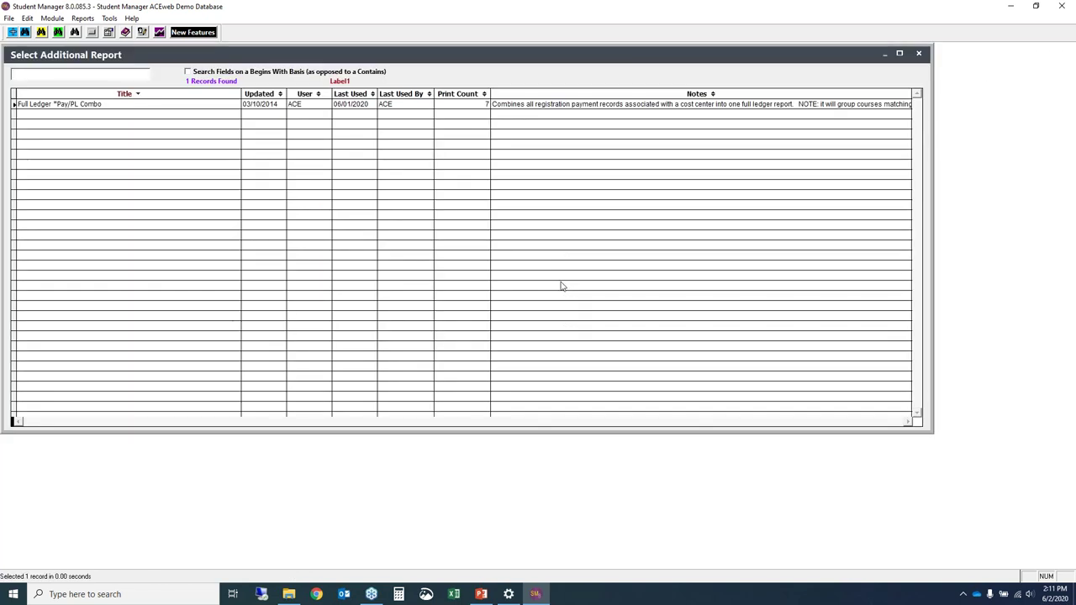
double_click(99, 104)
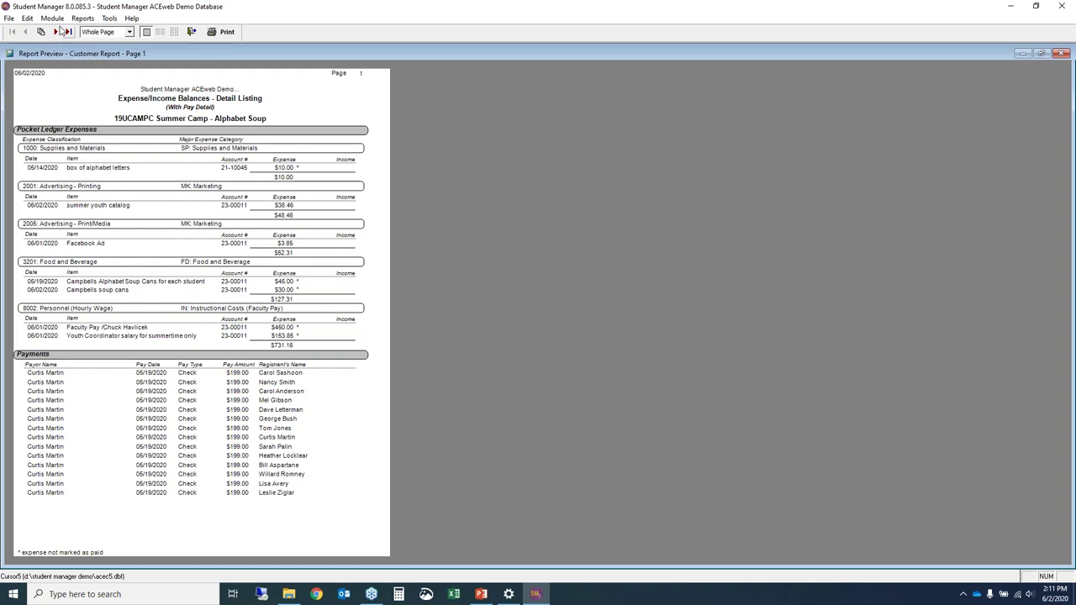
left_click(57, 32)
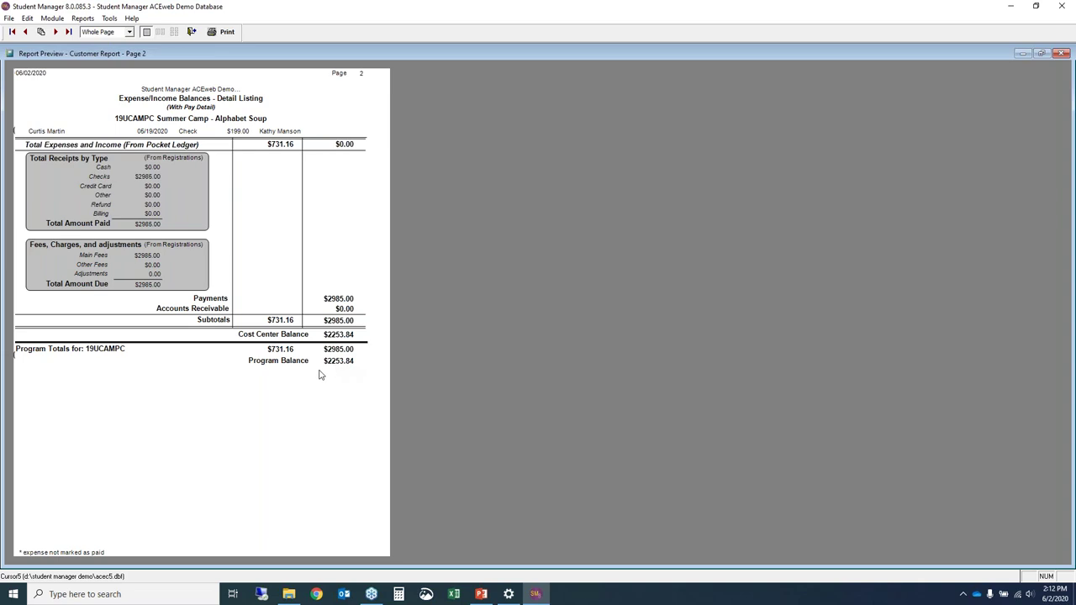
left_click(192, 32)
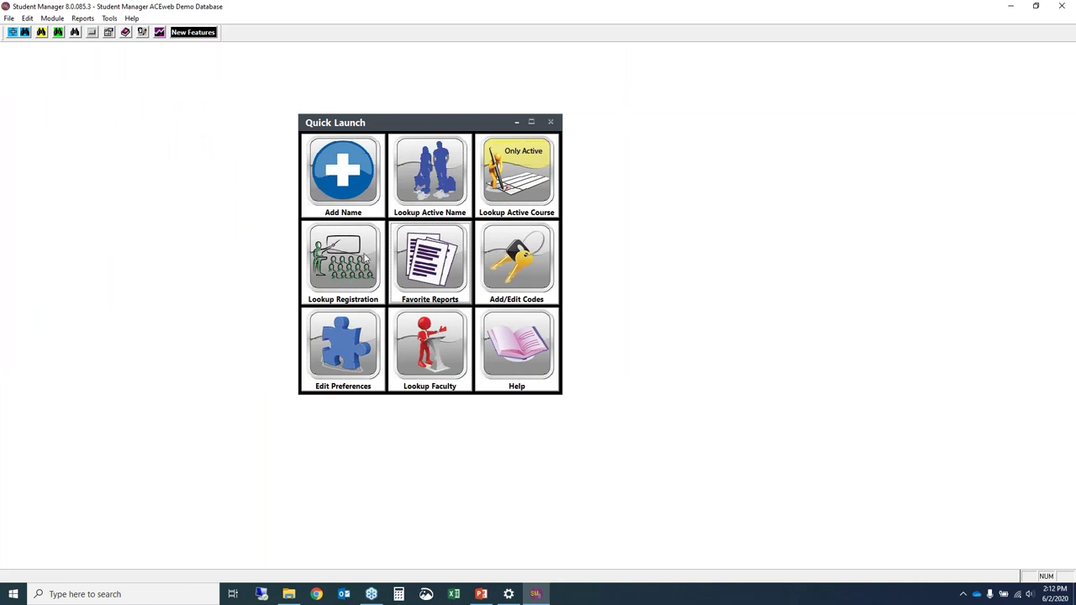
Step: Switch to the PowerPoint slide show, advance to the Questions slide, and return to Student Manager
left_click(535, 593)
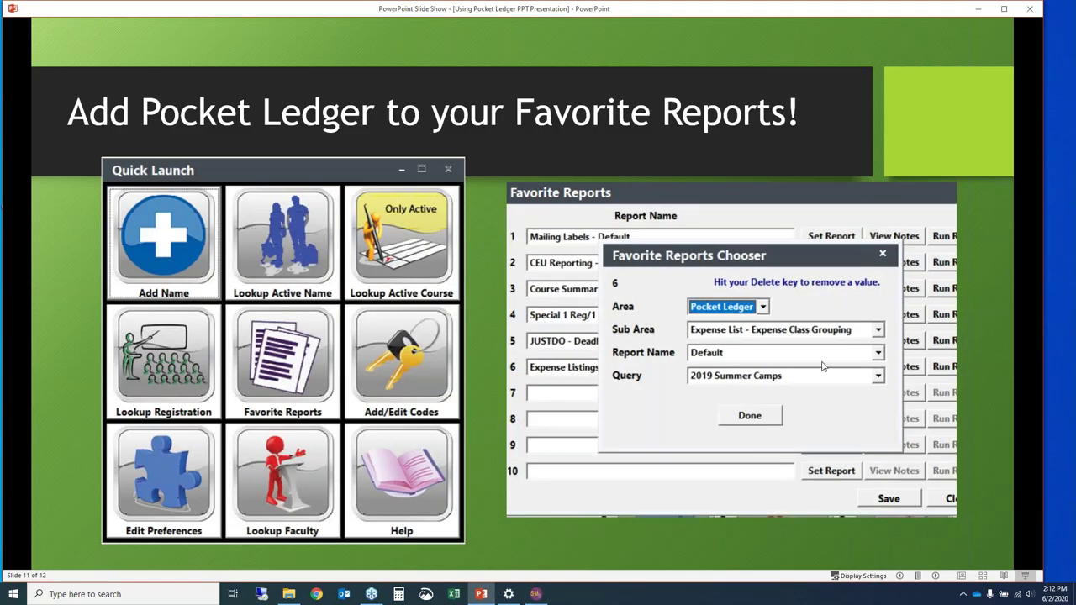
left_click(976, 279)
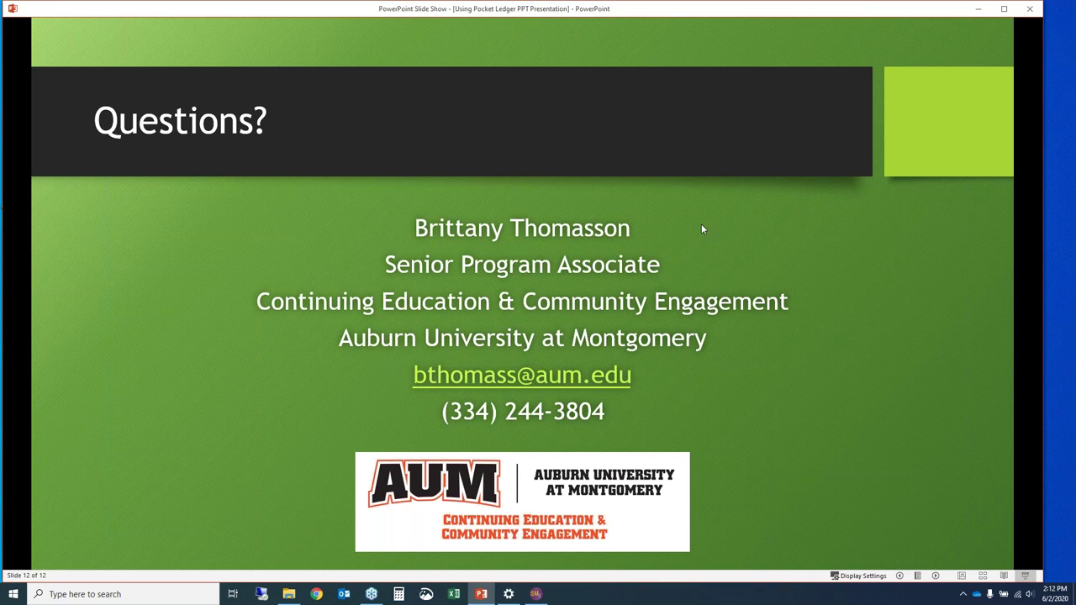
left_click(536, 595)
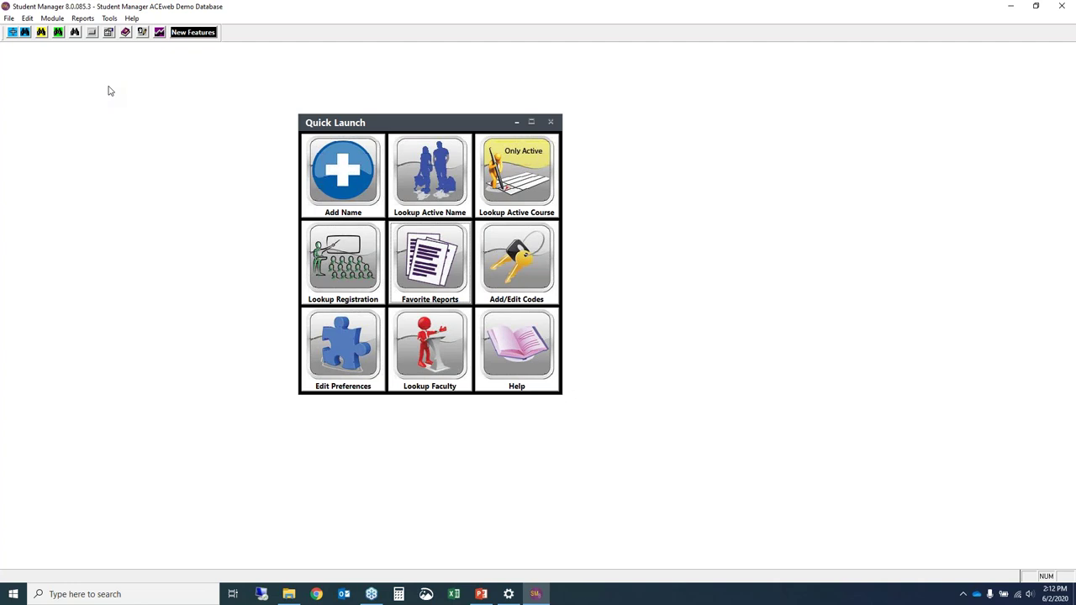
Step: Open active course 19UCAMPF, look at its Coordinator choices without changing the selection, and close the course record
left_click(510, 159)
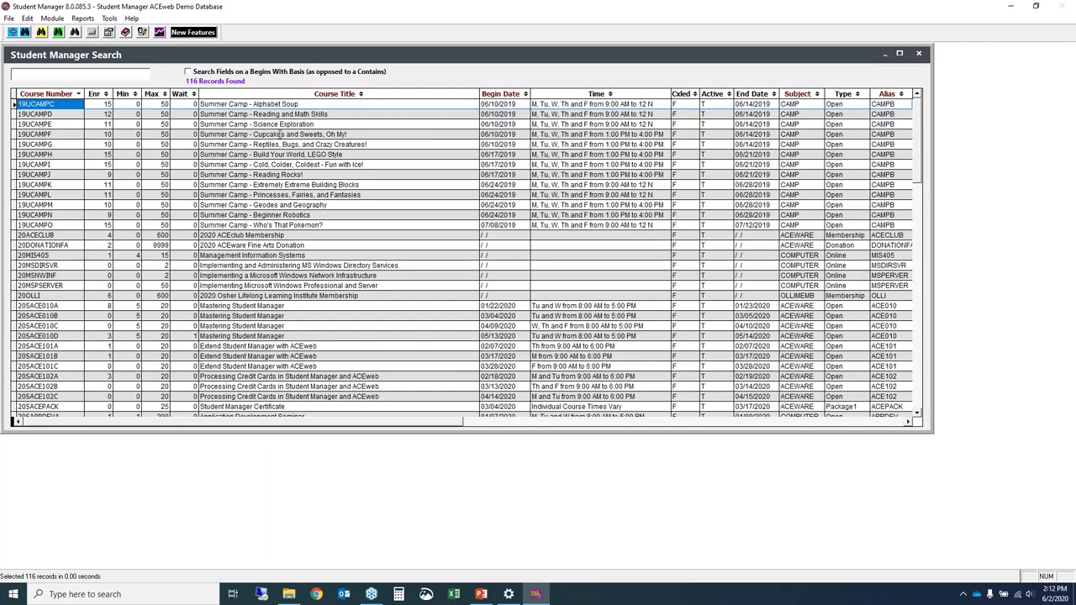
double_click(279, 135)
left_click(335, 233)
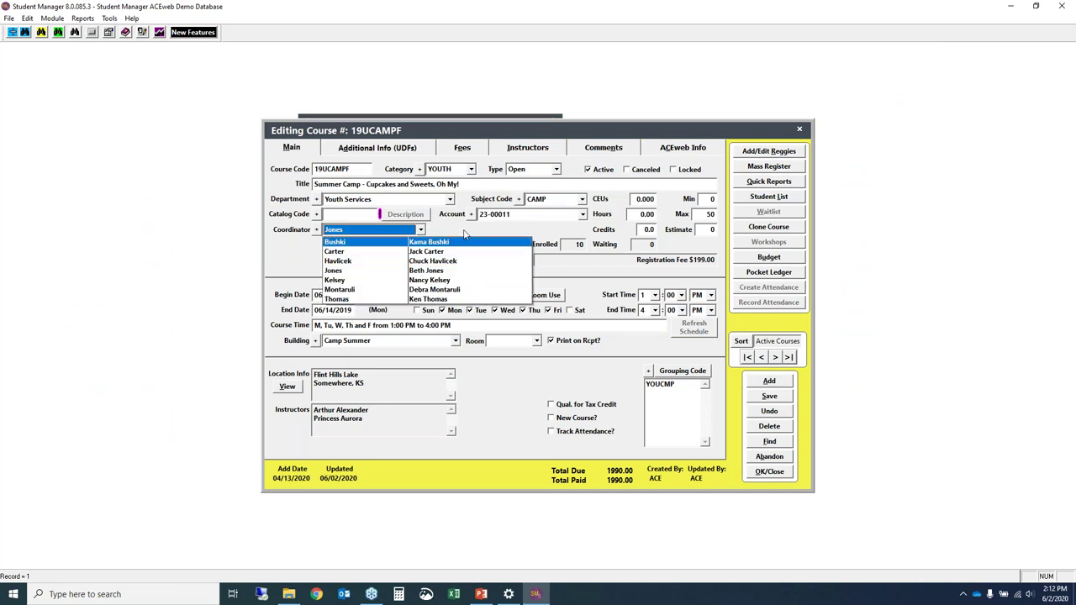
left_click(302, 255)
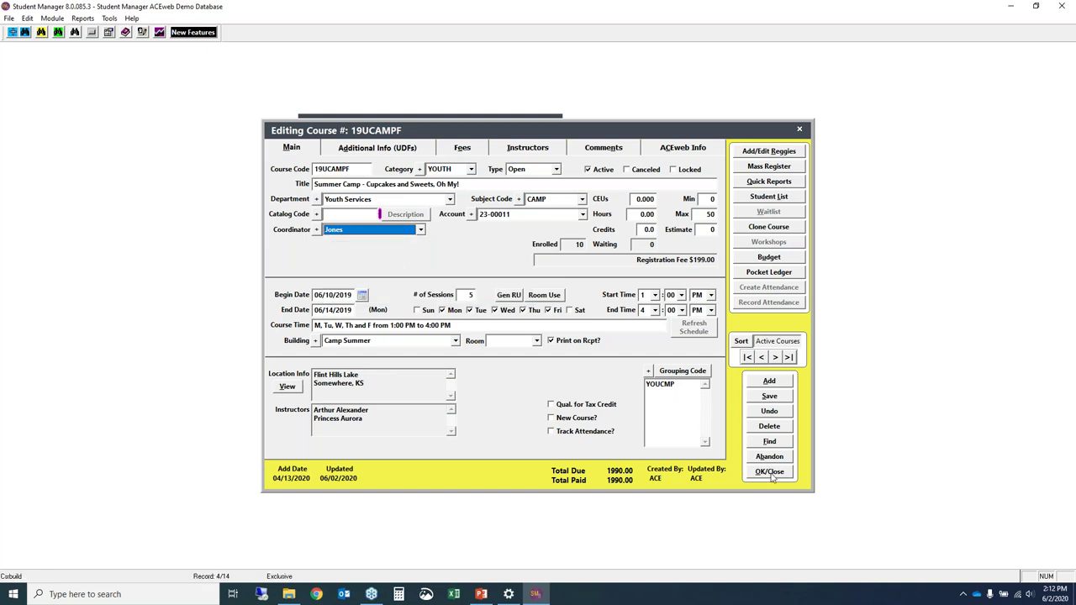
left_click(769, 472)
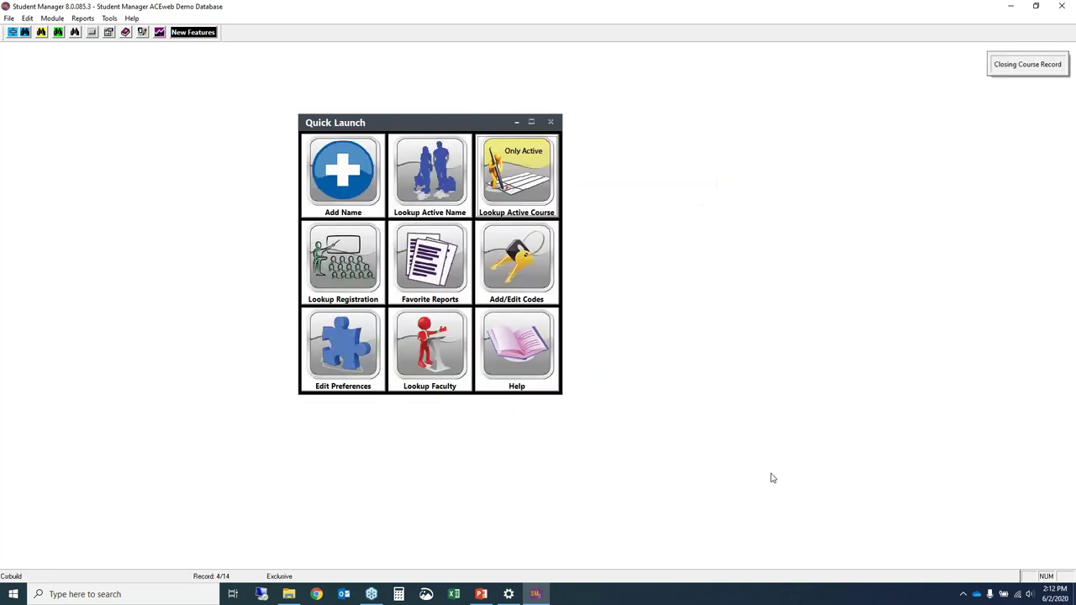
Step: Open the Pocket Ledger Income/Expense Balances Summary report, exclude canceled records and choose the Default Report
left_click(78, 20)
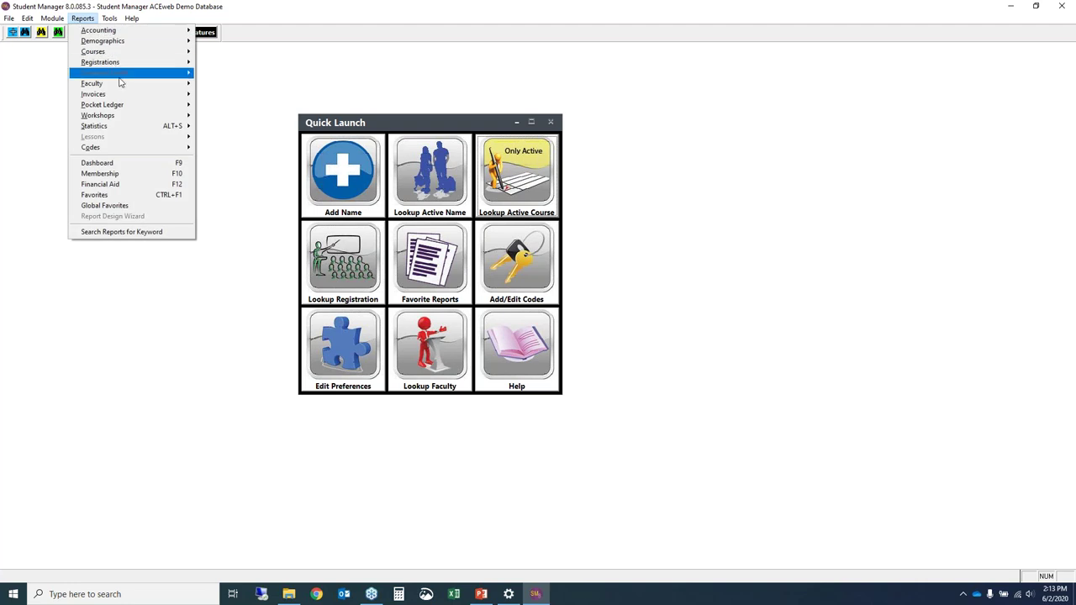
mouse_move(124, 107)
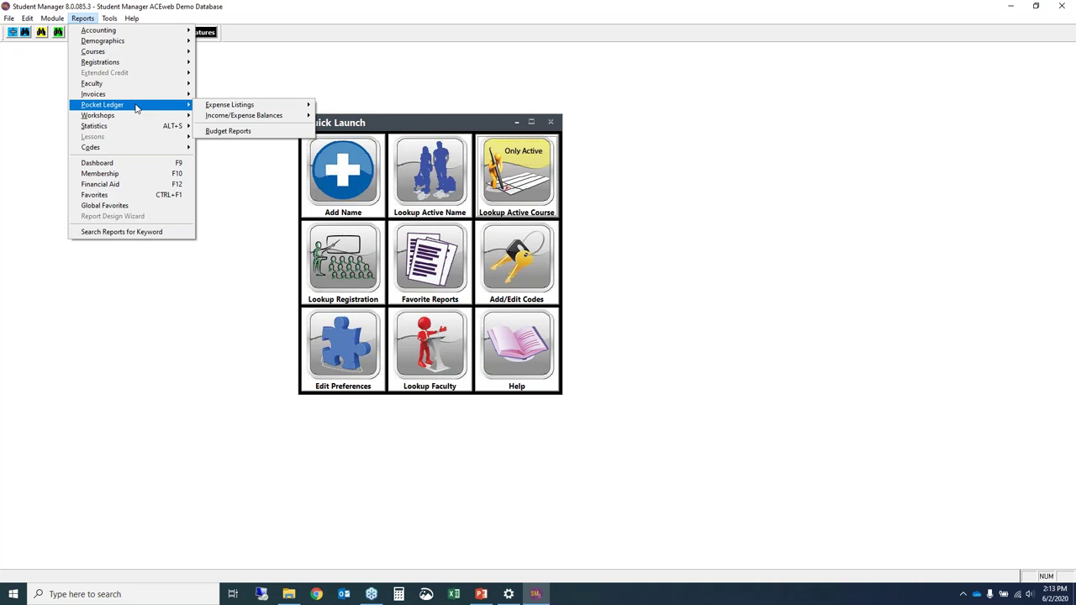
mouse_move(262, 115)
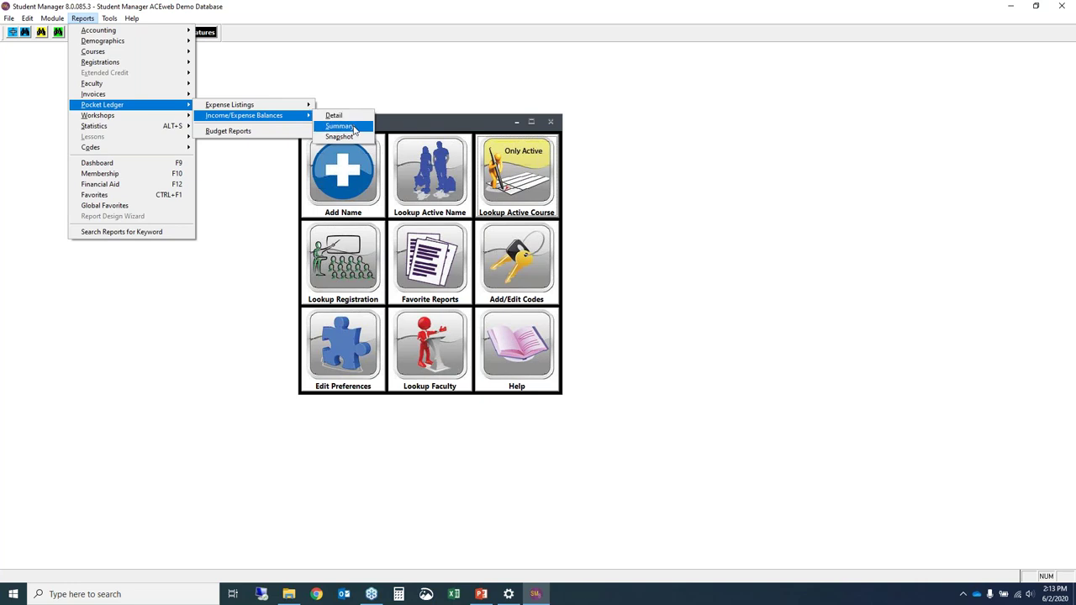
left_click(354, 128)
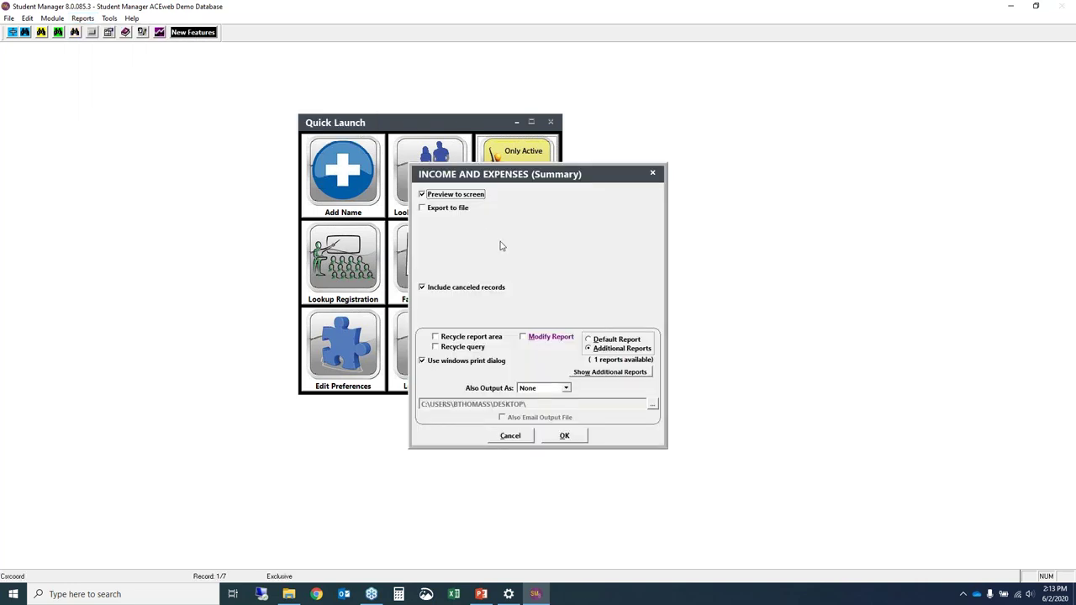
left_click(443, 291)
left_click(442, 290)
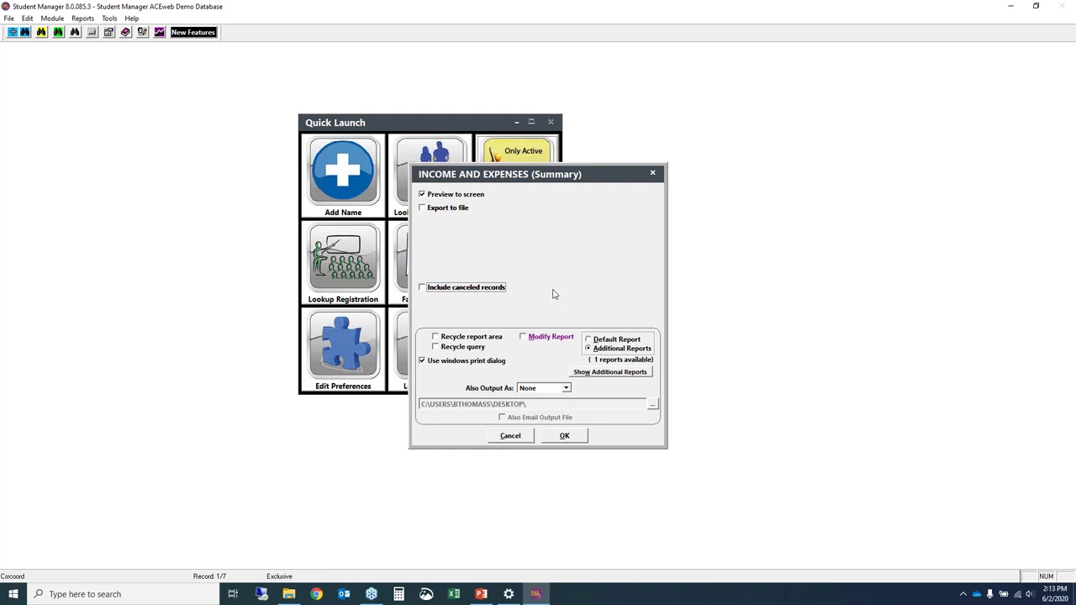
left_click(607, 340)
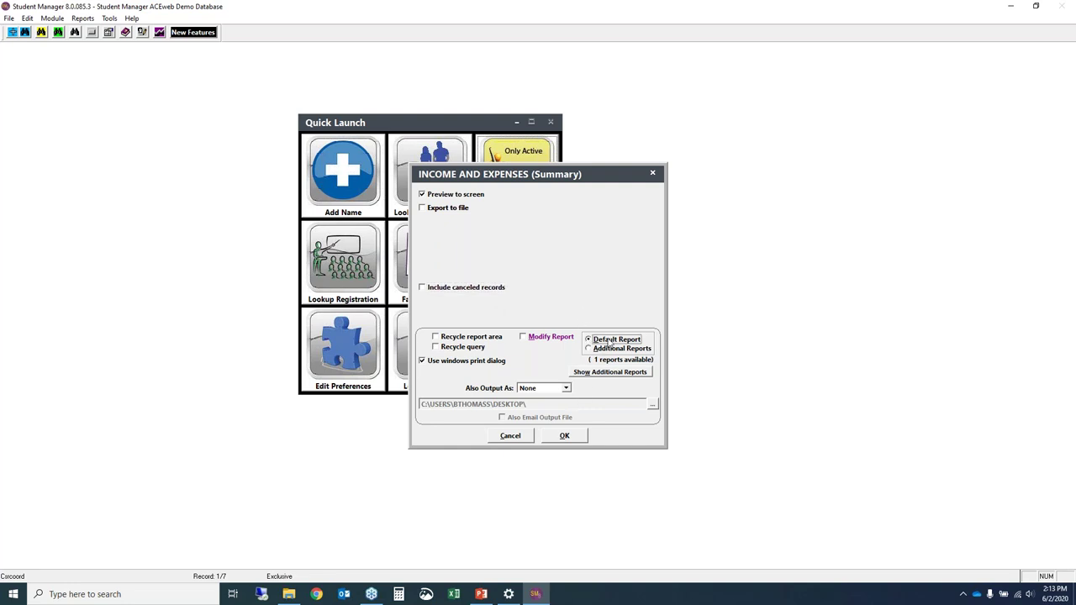
Step: Proceed to the report's query list and add a query titled "Expenses by Coordinator / date range"
left_click(579, 438)
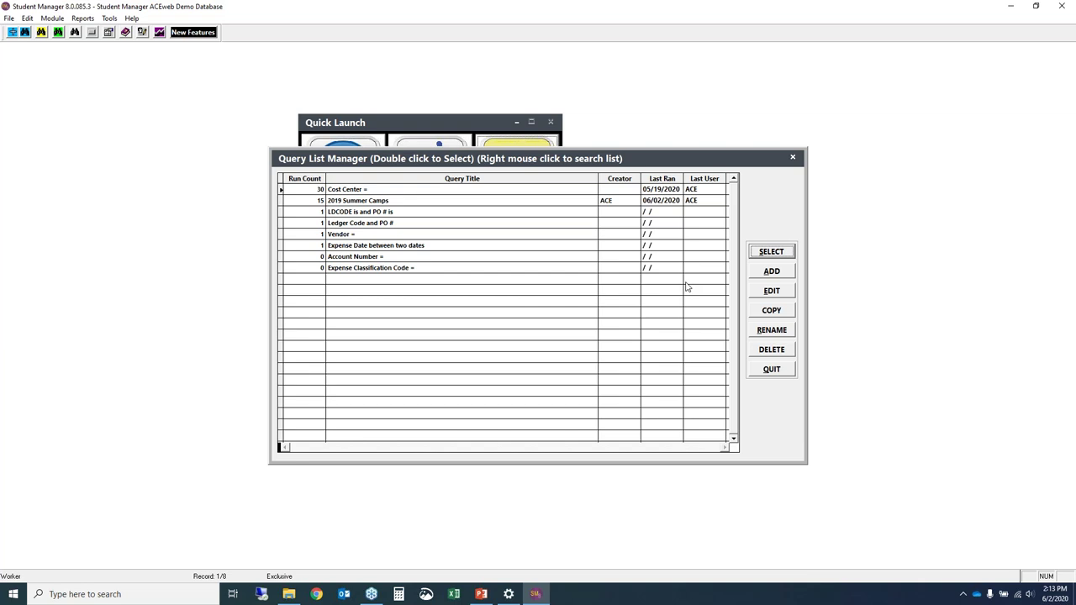
left_click(772, 271)
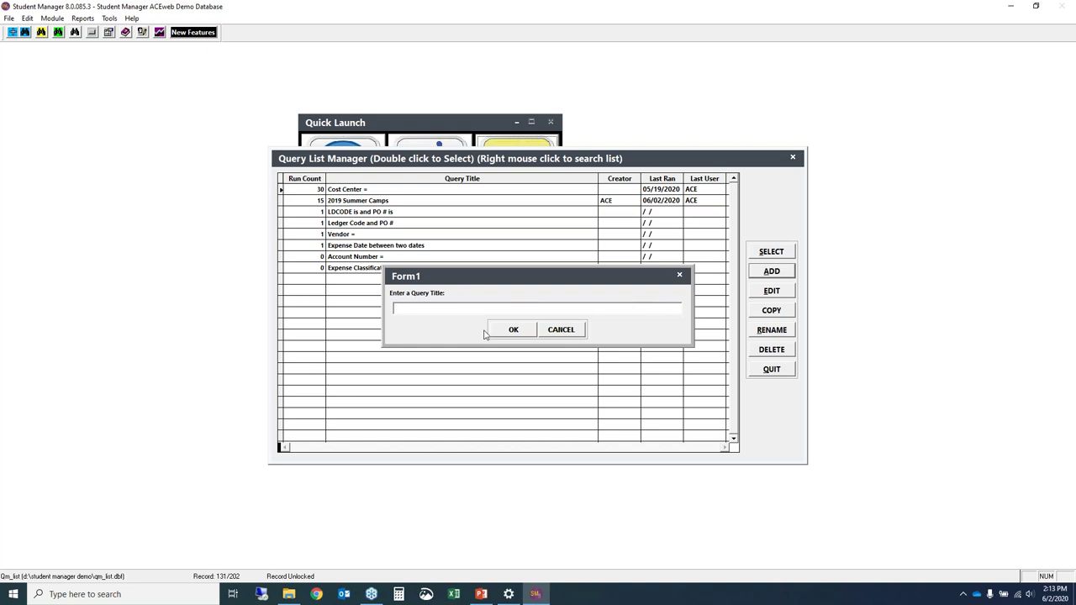
type("Expenses ty Coordinato")
type("/ date range")
left_click(509, 330)
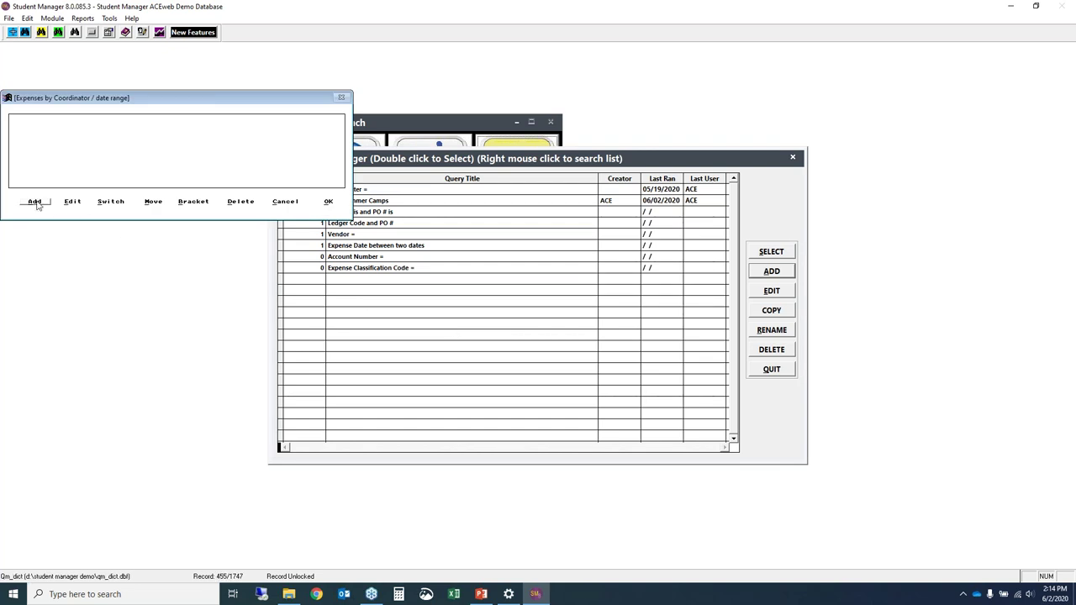
Step: Add the missing field COURSE.COCOORD to the query field list with the description "Coordinator", and exit the query without saving it
left_click(37, 203)
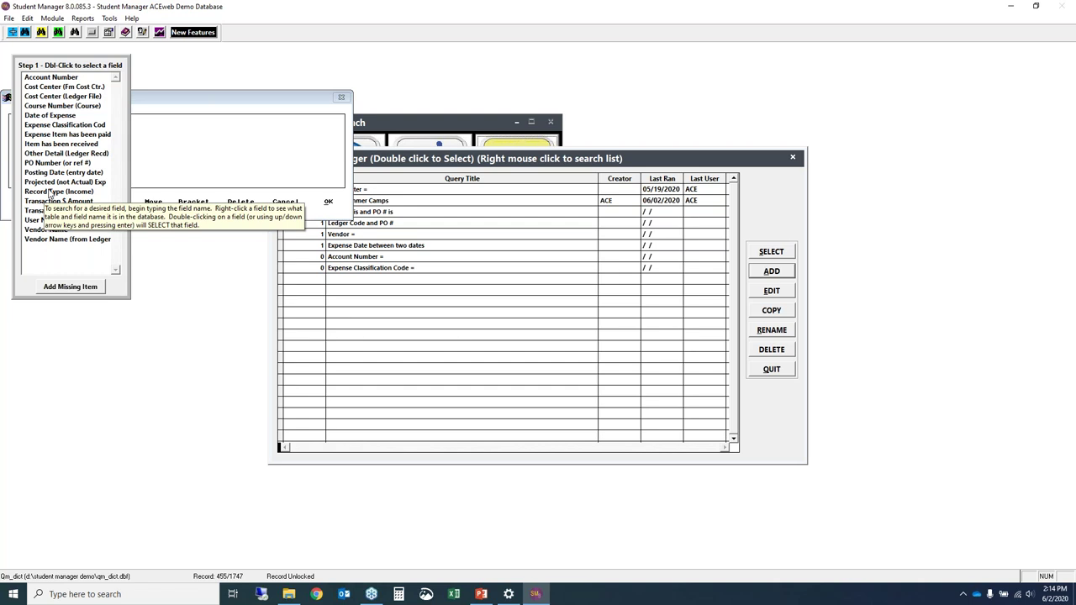
left_click(63, 289)
left_click(525, 255)
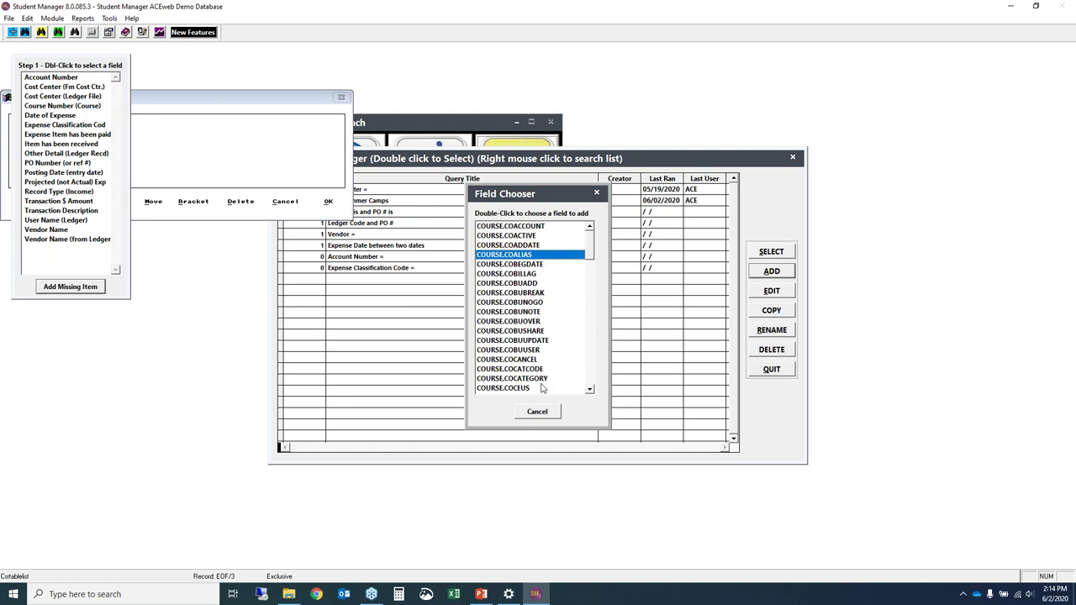
left_click(590, 391)
left_click(589, 391)
left_click(590, 391)
left_click(589, 391)
left_click(590, 391)
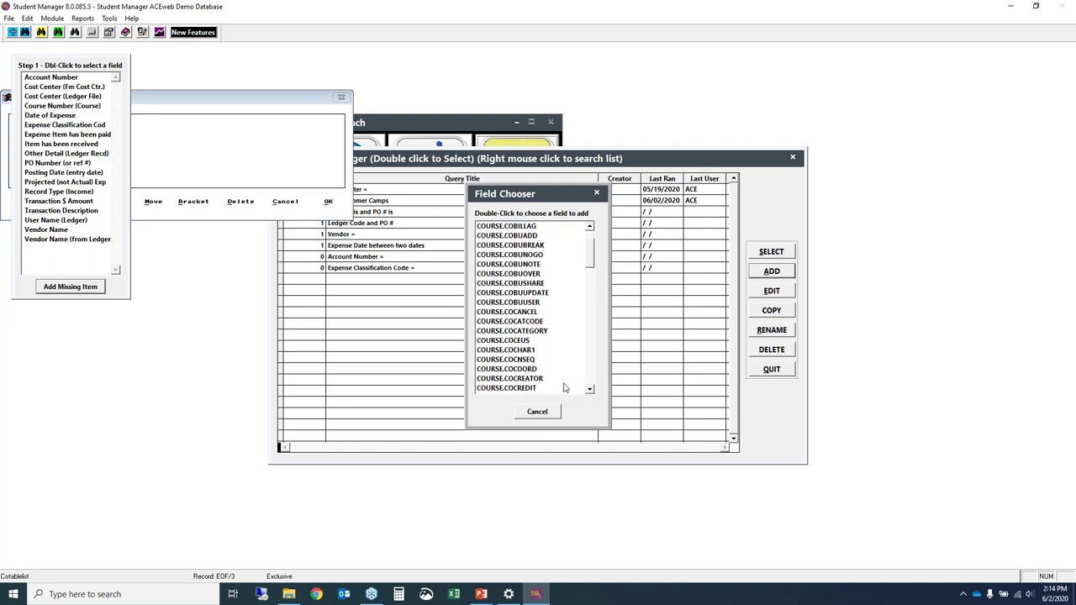
double_click(532, 370)
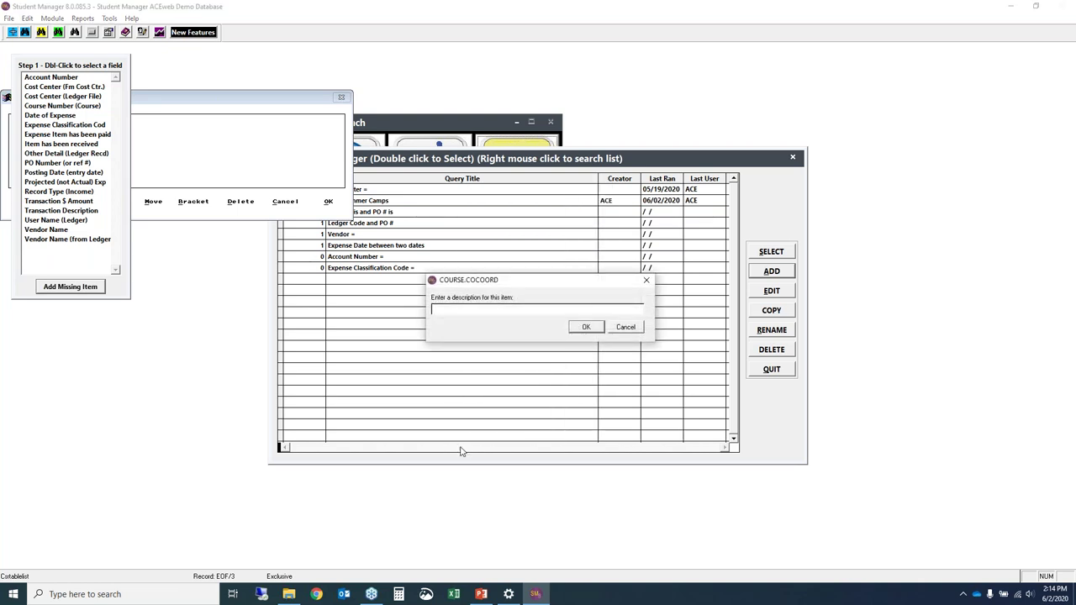
type("Coordinator")
left_click(586, 327)
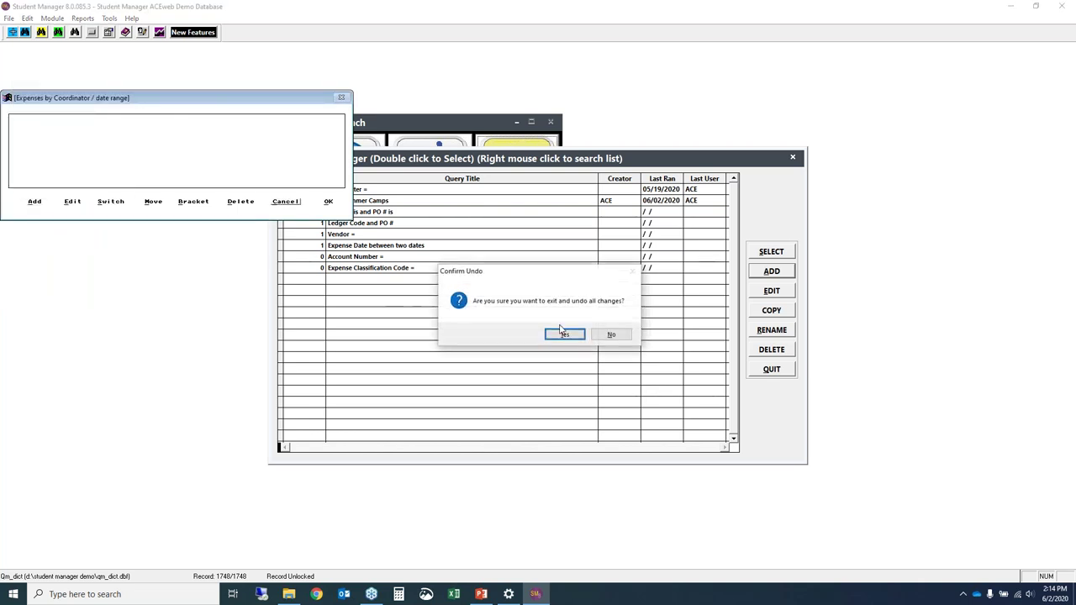
left_click(556, 333)
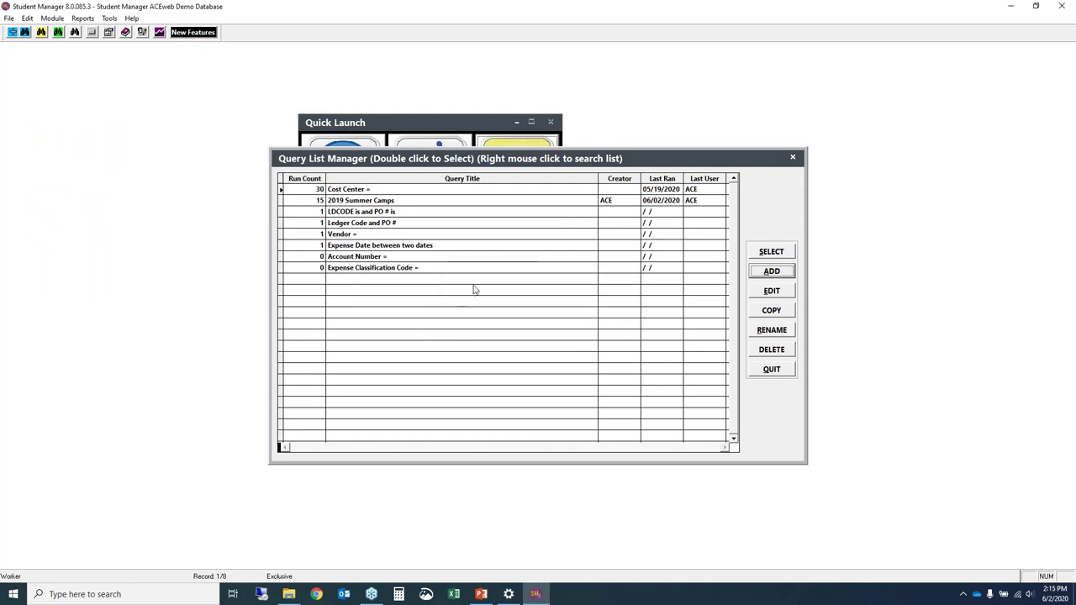
Step: Add a query titled "Expenses by Coordinator / between dates" to the query list
left_click(772, 272)
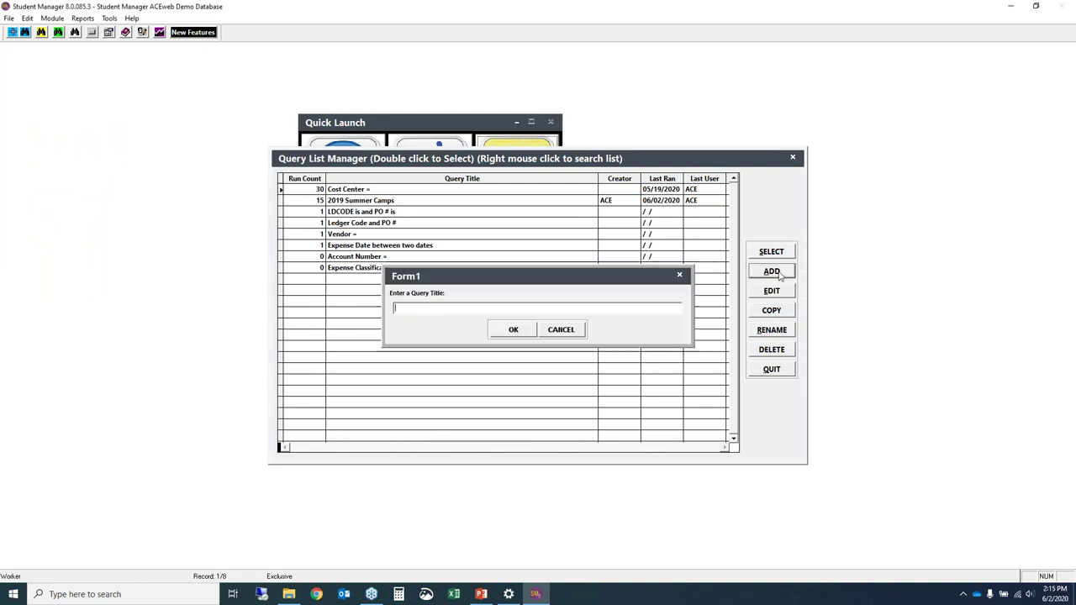
type("E")
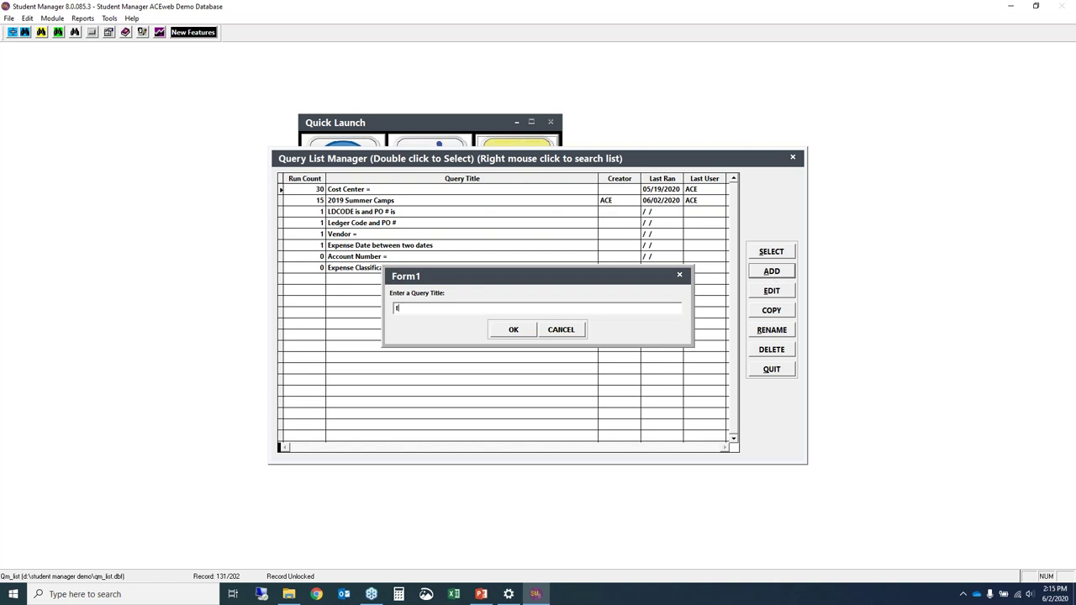
type("xperses by Coordina")
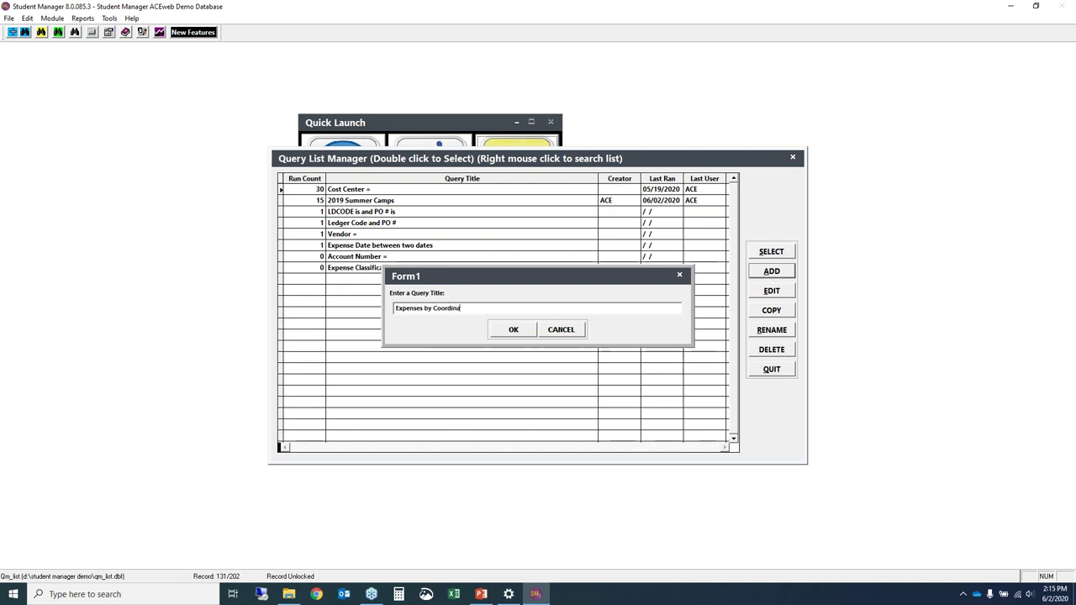
type("tor / between dates")
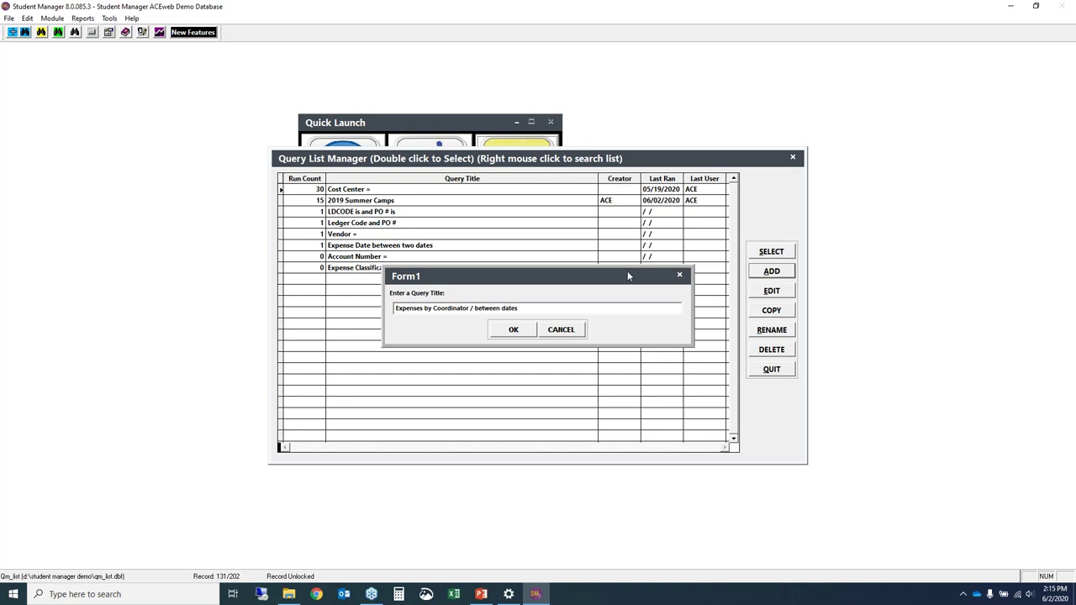
left_click(515, 330)
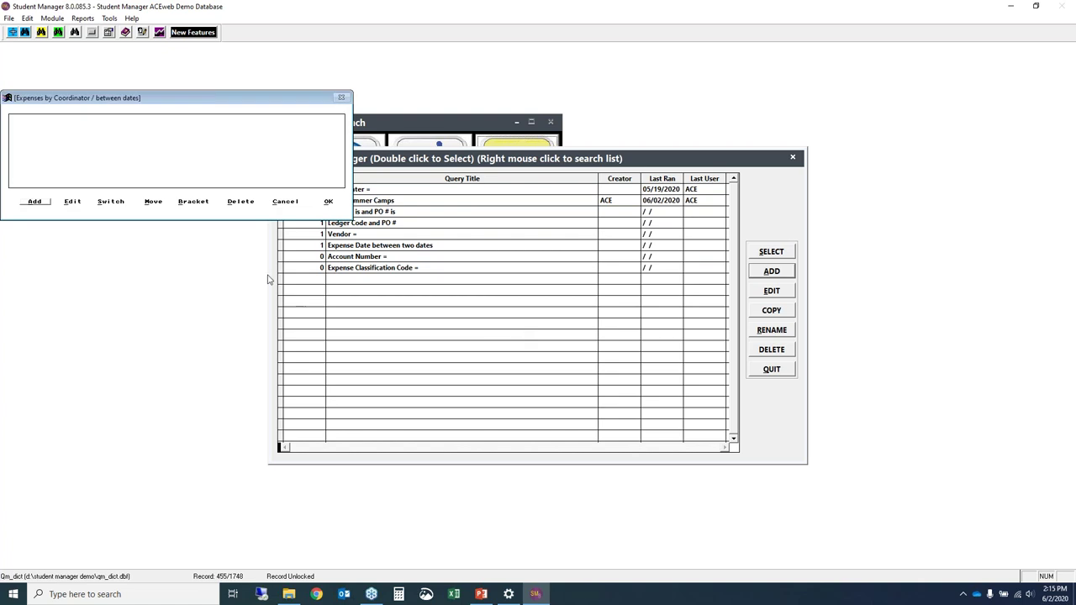
Step: Check the Coordinator field's details and add a "Begins with or matches" condition on it, with the value asked at run time
left_click(35, 202)
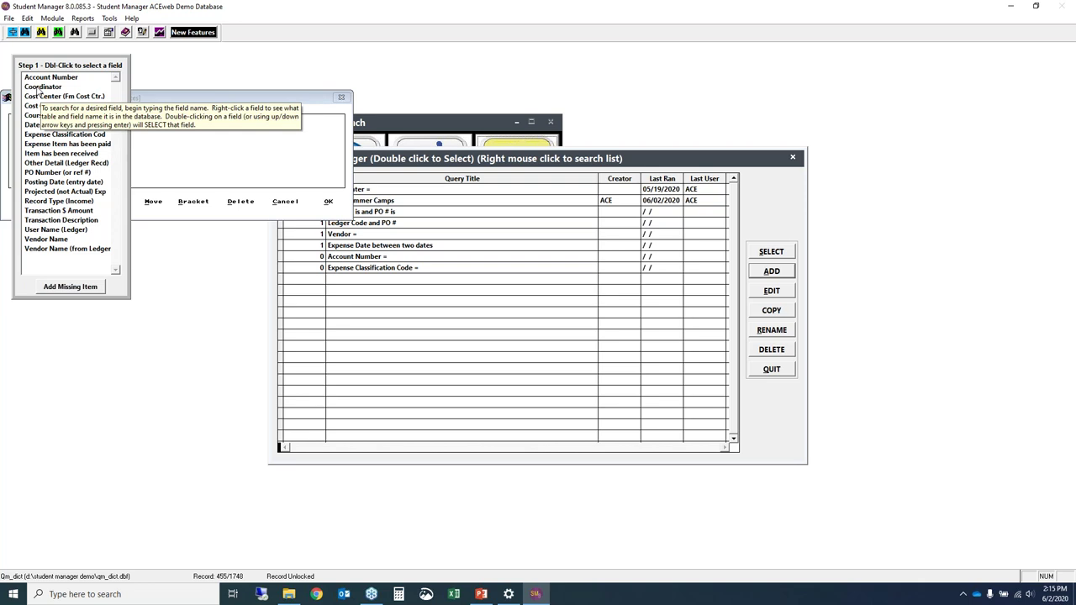
right_click(43, 87)
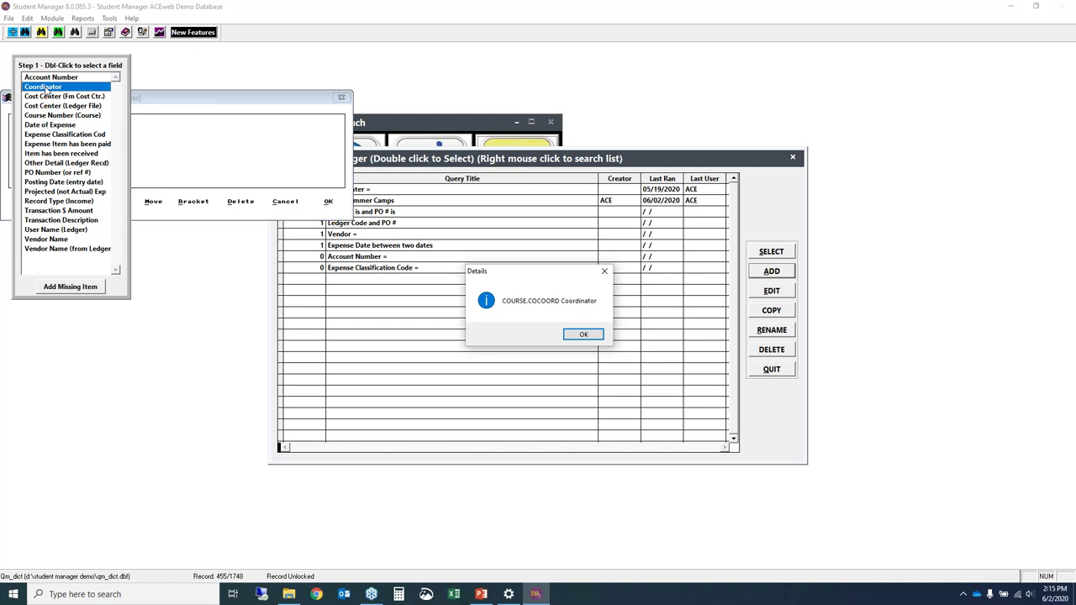
left_click(582, 335)
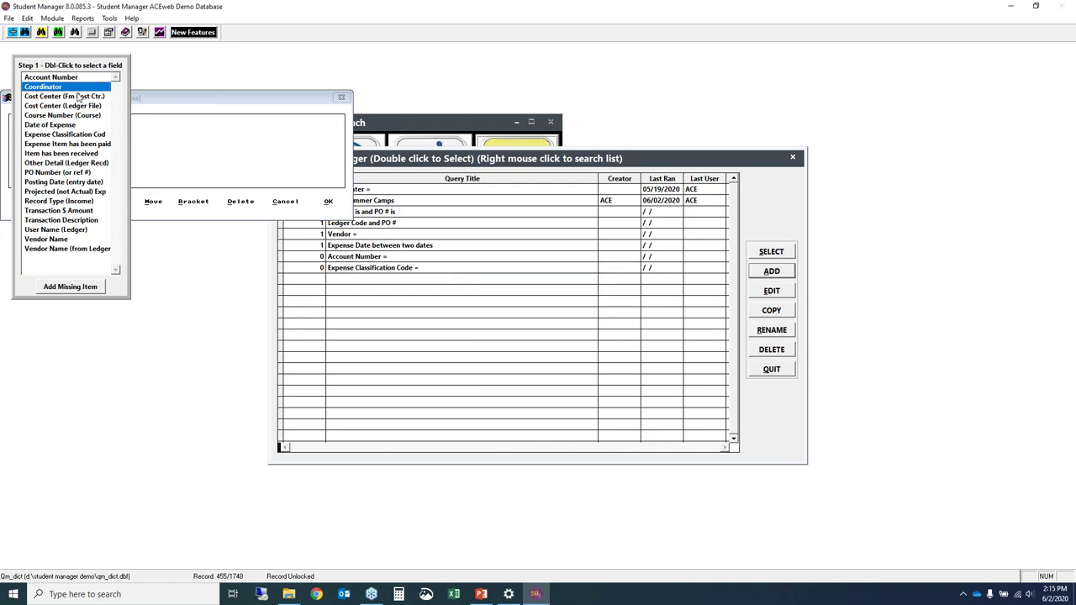
double_click(57, 89)
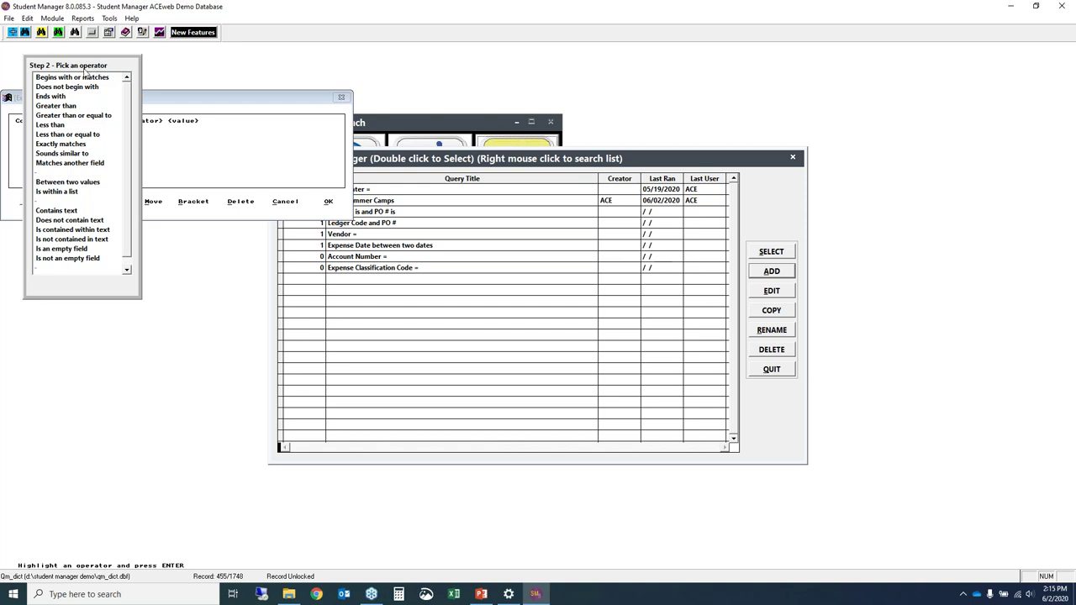
double_click(57, 77)
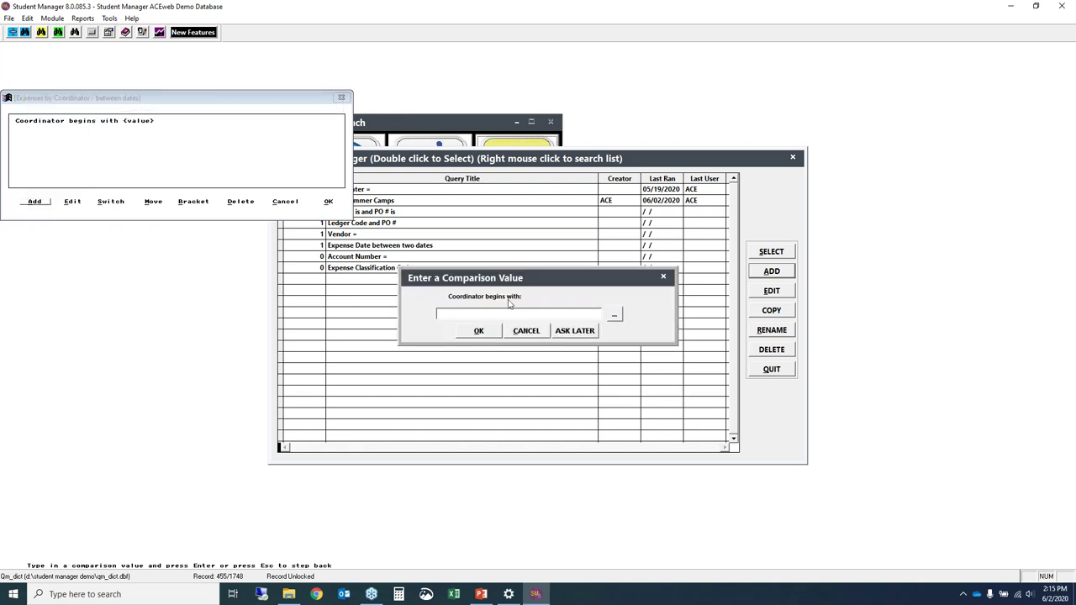
left_click(581, 333)
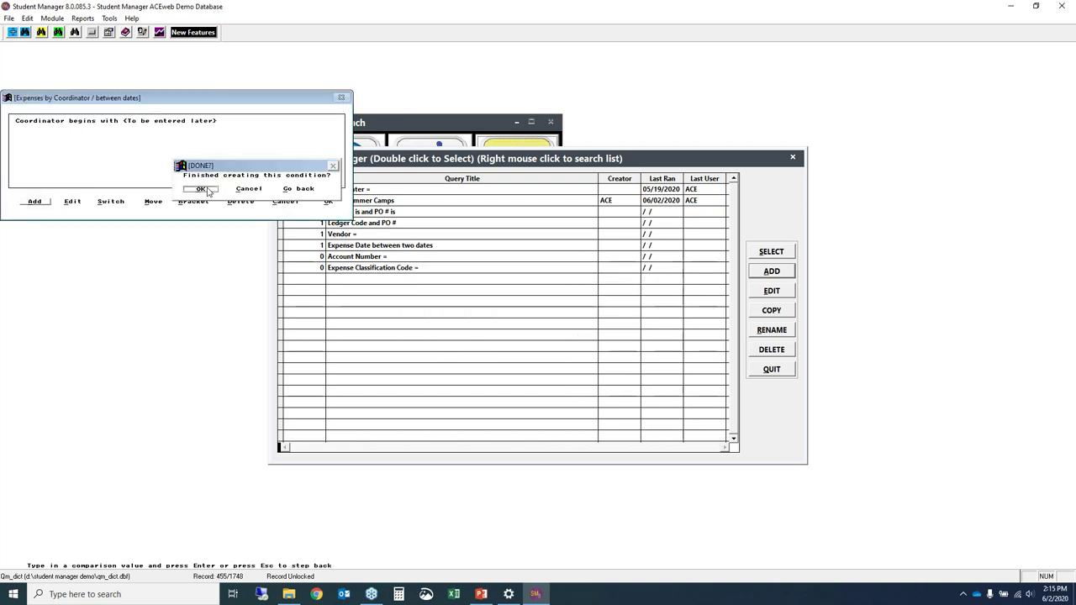
left_click(200, 189)
Step: Add an And condition for a Date of Expense range with the dates asked at run time, and save the query
left_click(36, 203)
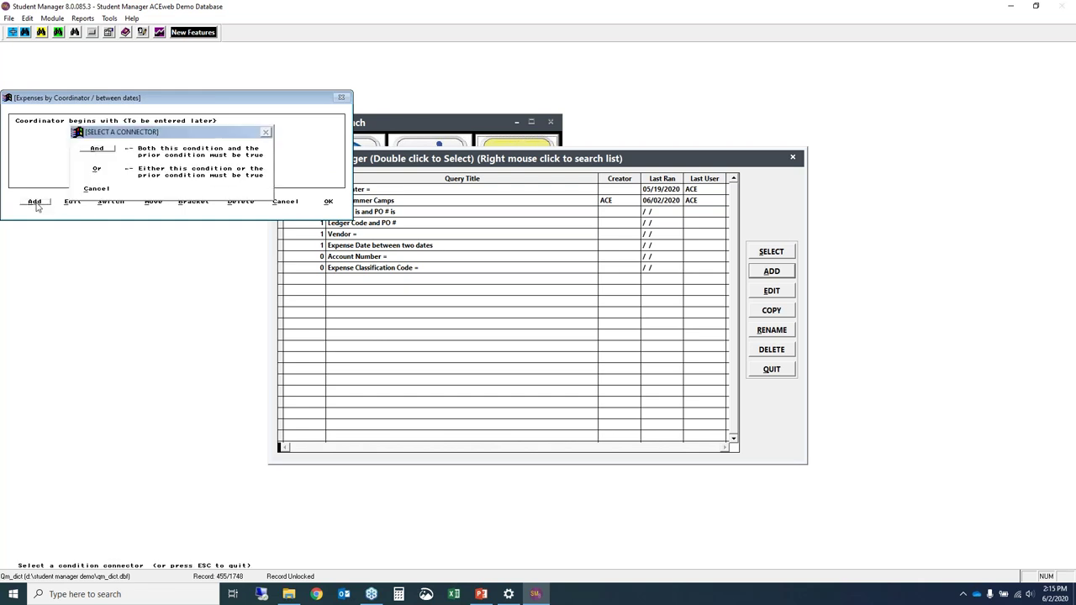
left_click(97, 153)
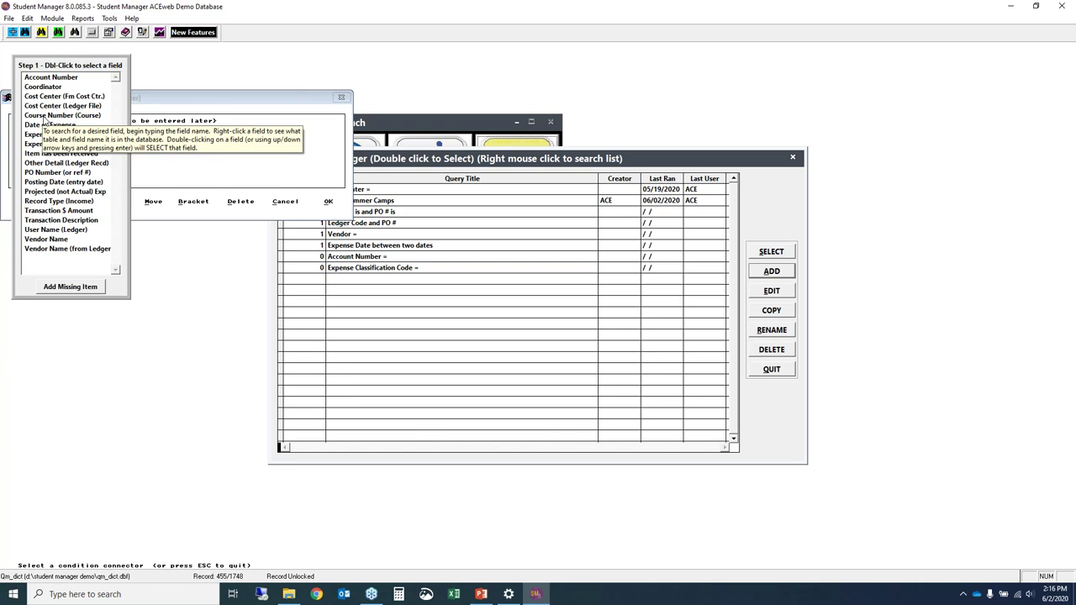
double_click(47, 125)
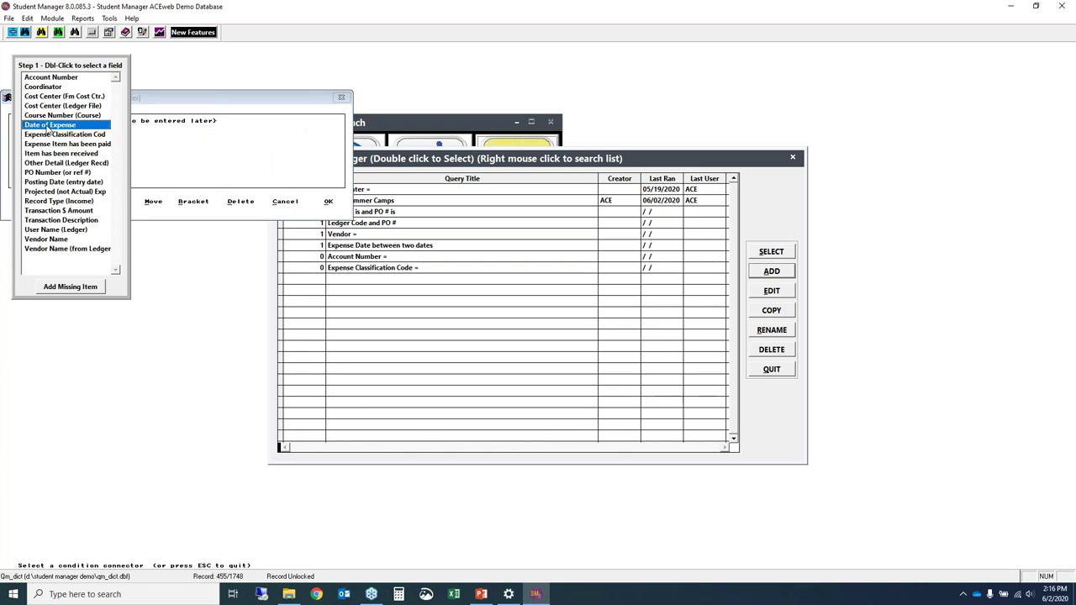
double_click(51, 155)
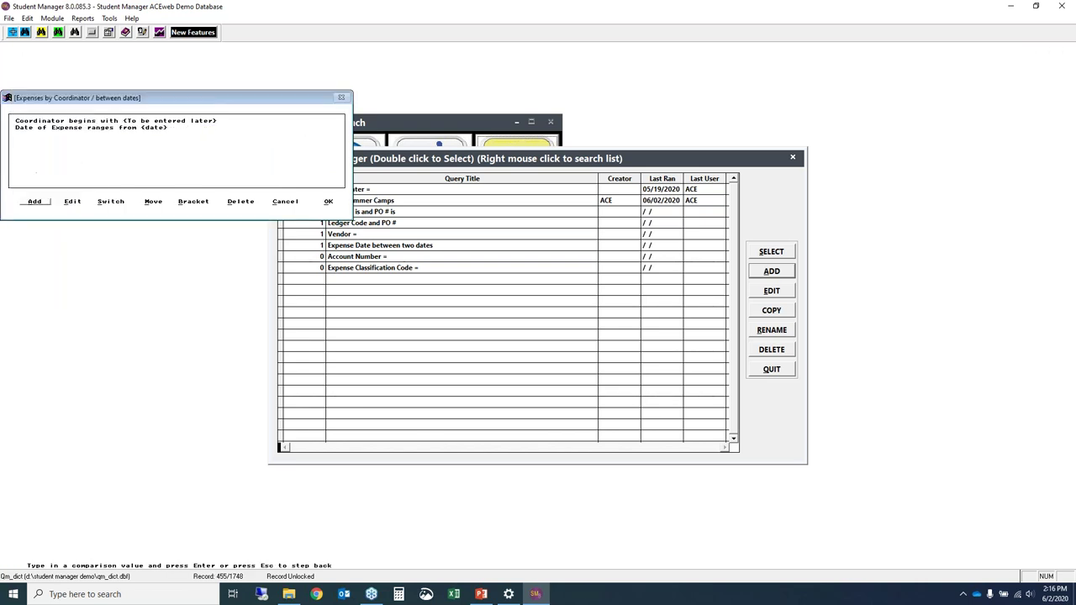
left_click(589, 345)
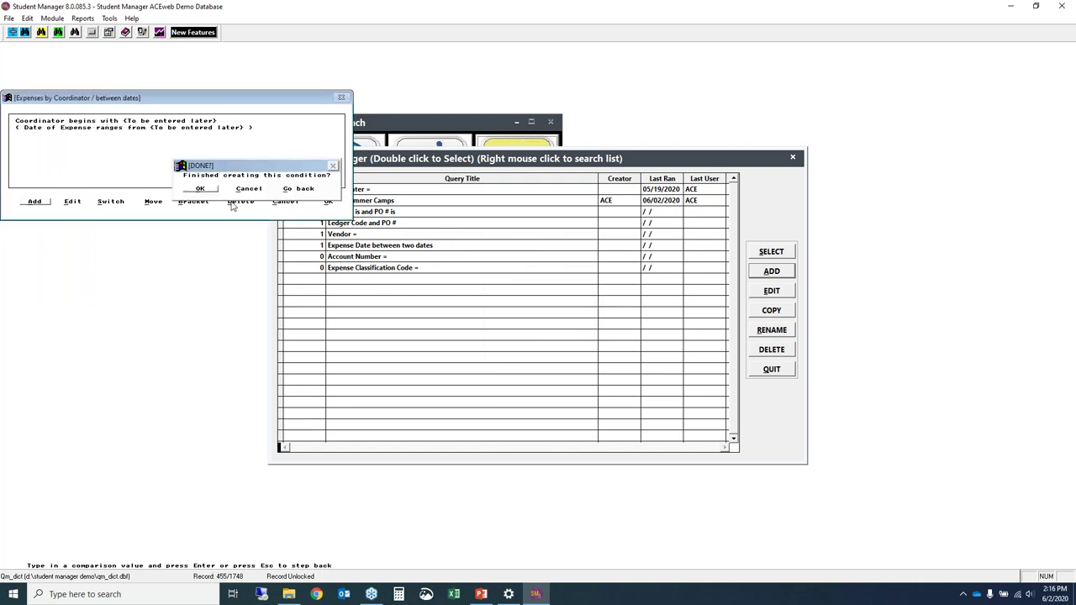
left_click(200, 190)
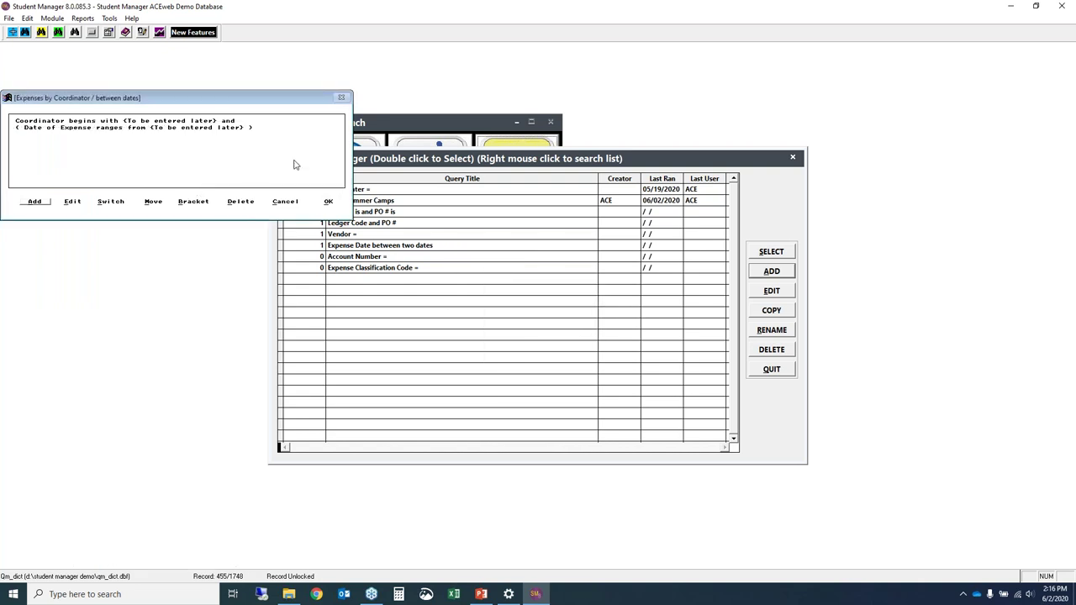
left_click(329, 203)
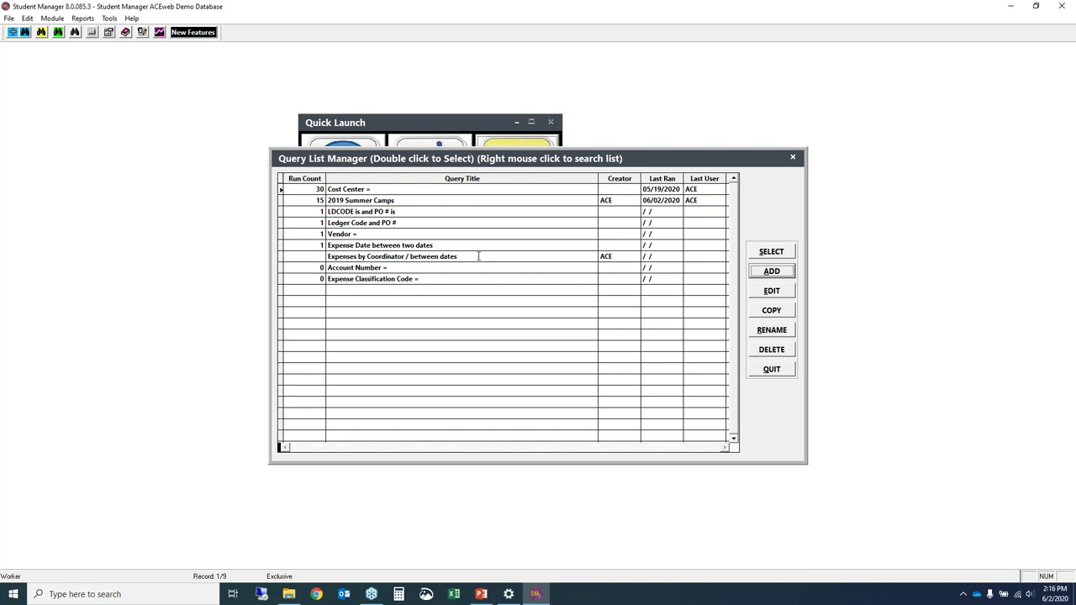
Step: Select the "Expenses by Coordinator / between dates" query and choose the coordinator with 27 occurrences from the value list
left_click(478, 256)
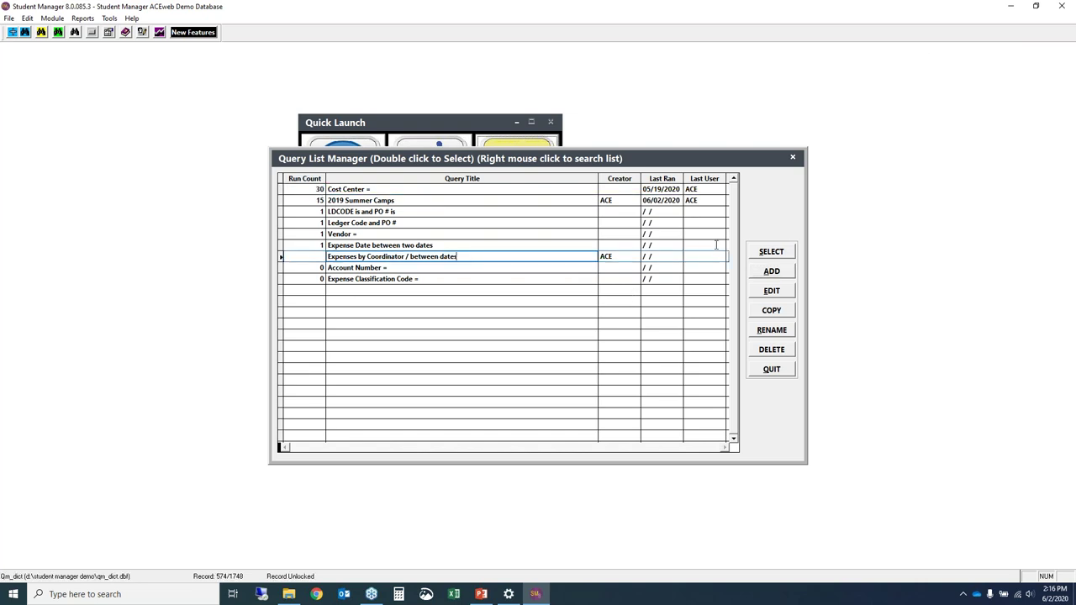
left_click(771, 252)
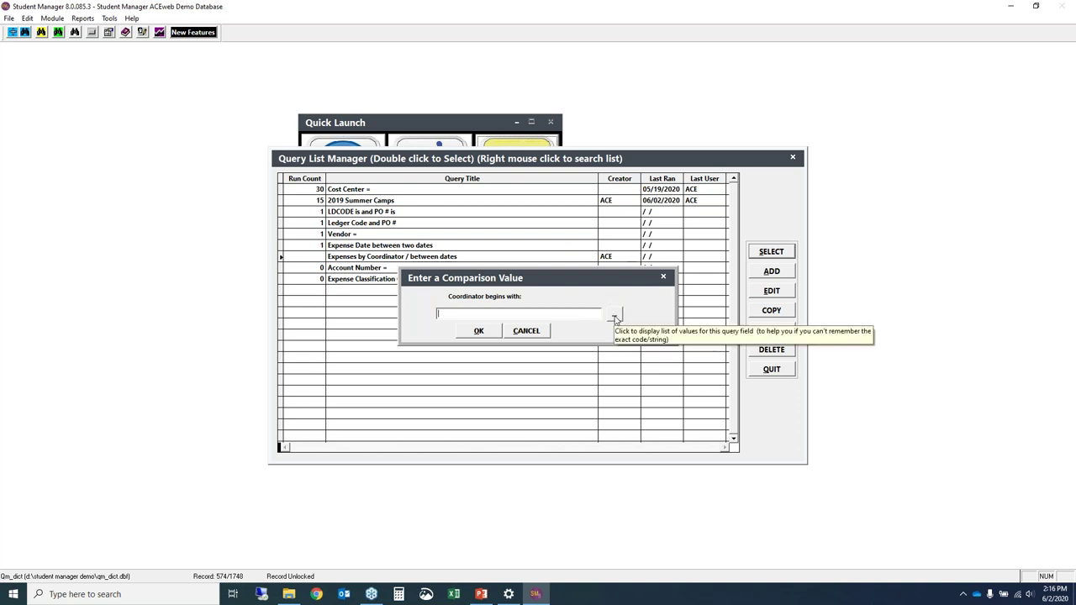
left_click(615, 316)
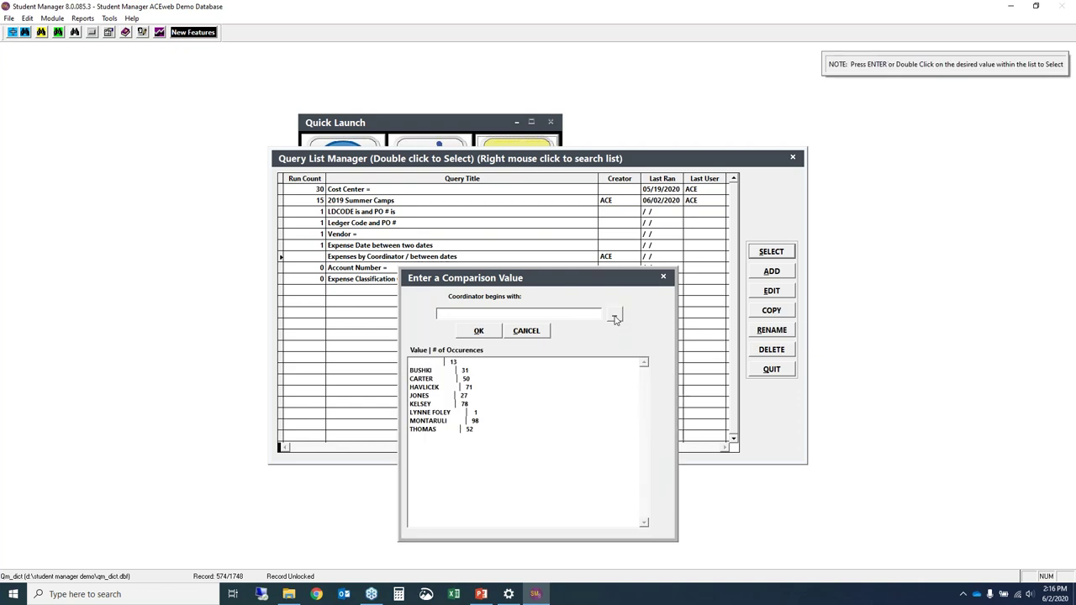
left_click(428, 398)
double_click(428, 399)
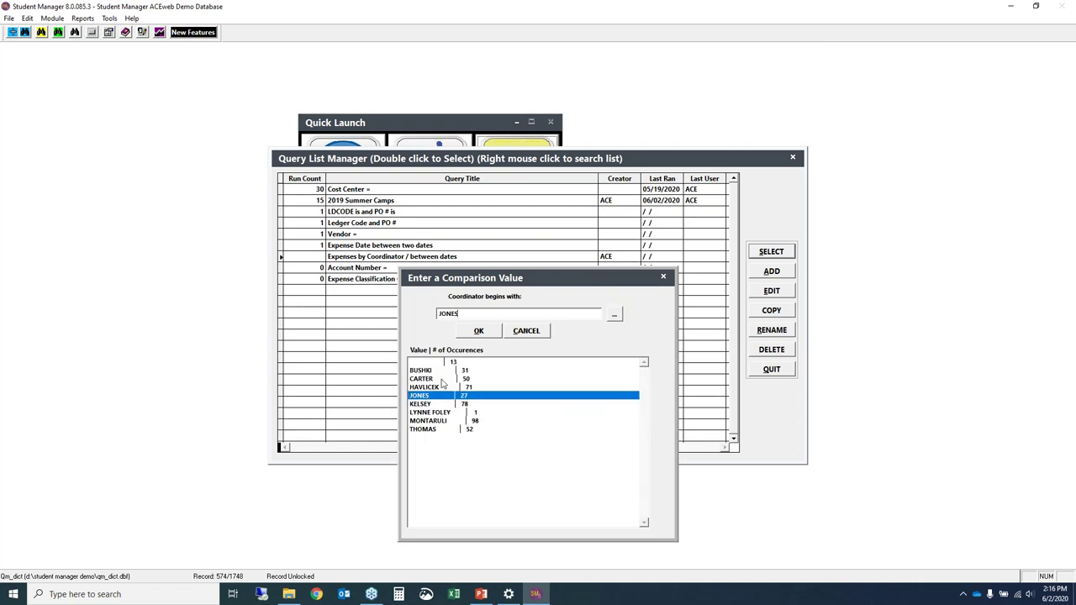
left_click(479, 332)
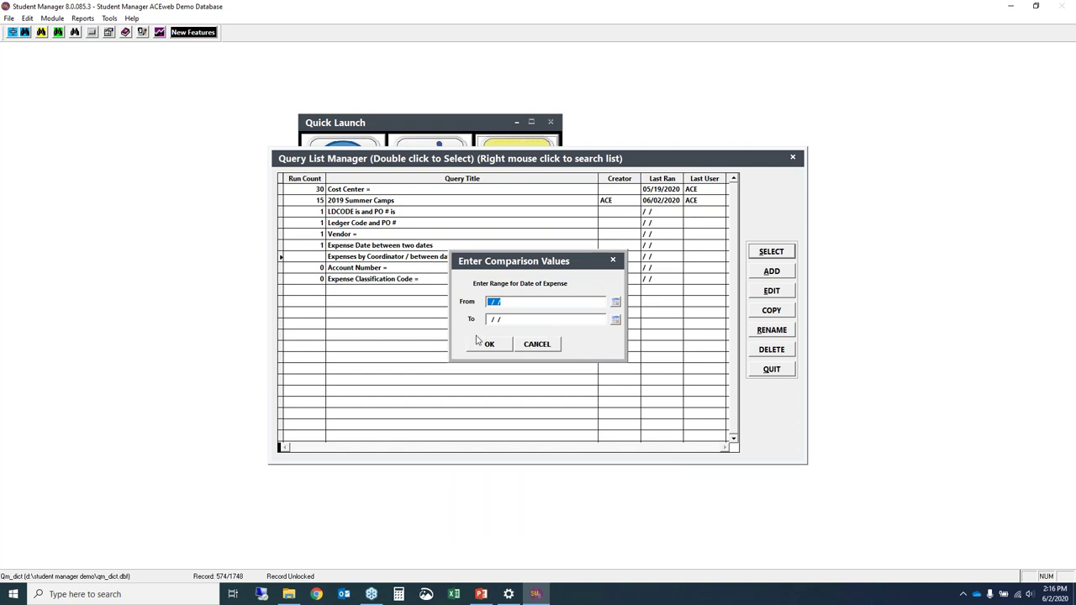
Step: Set the Date of Expense range from 01/01/2020 to 06/02/2020, preview the resulting report and close the preview
type("0101")
type("20")
type("20")
type("0602")
type("2020")
left_click(488, 345)
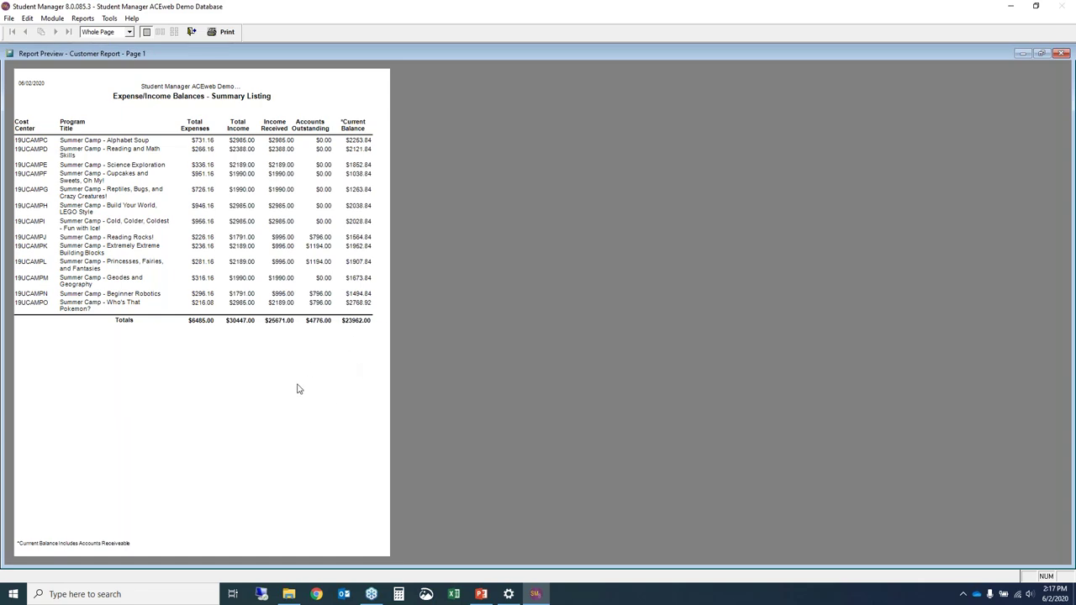
left_click(191, 32)
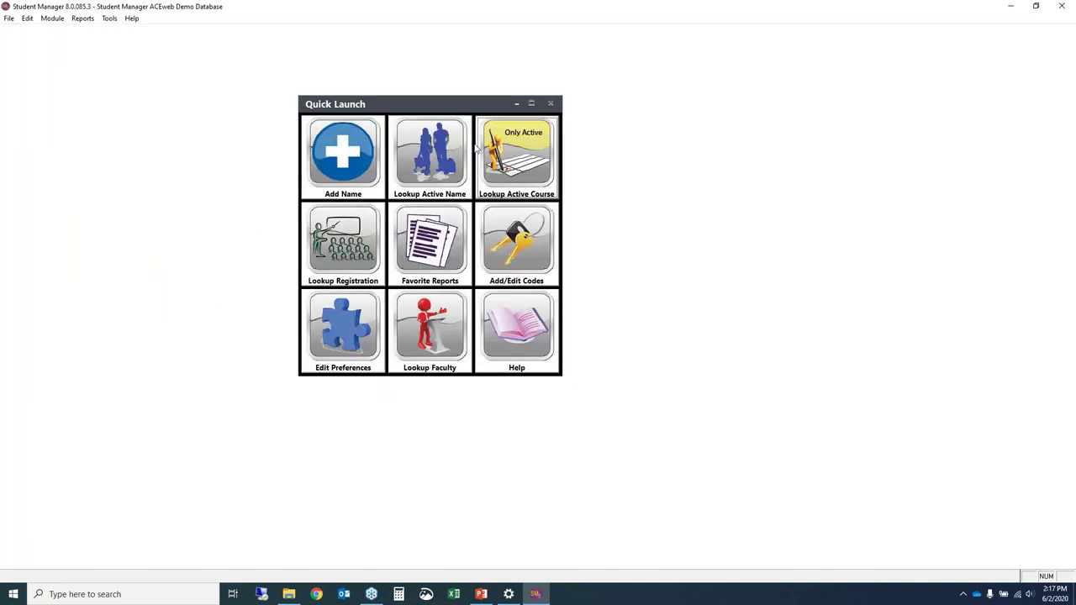
Step: Open the Pocket Ledger expense listing report grouped by cost center
left_click_drag(414, 118, 470, 152)
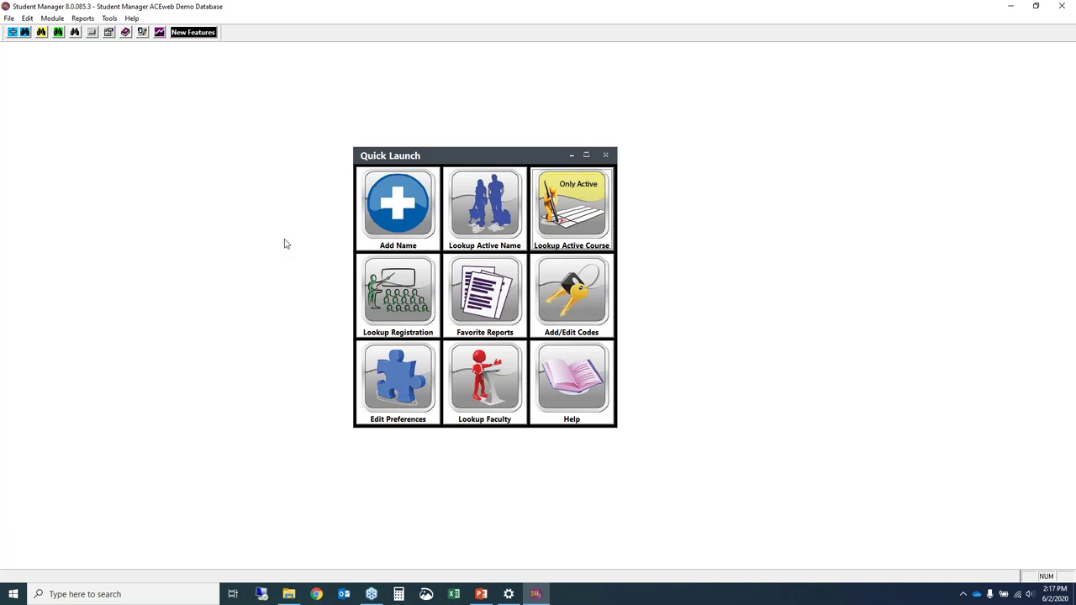
left_click(82, 18)
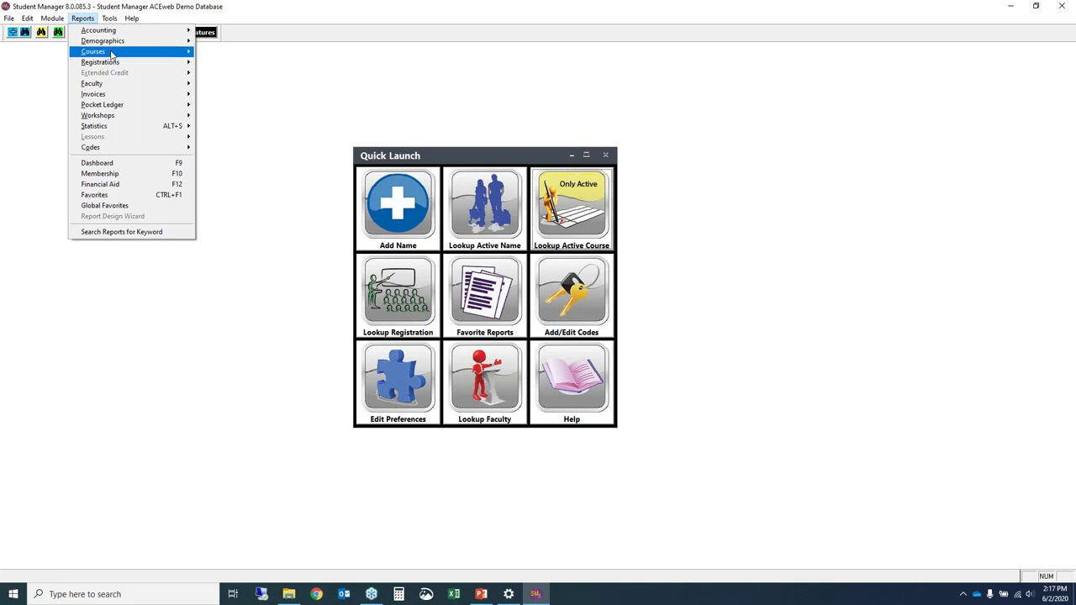
mouse_move(126, 108)
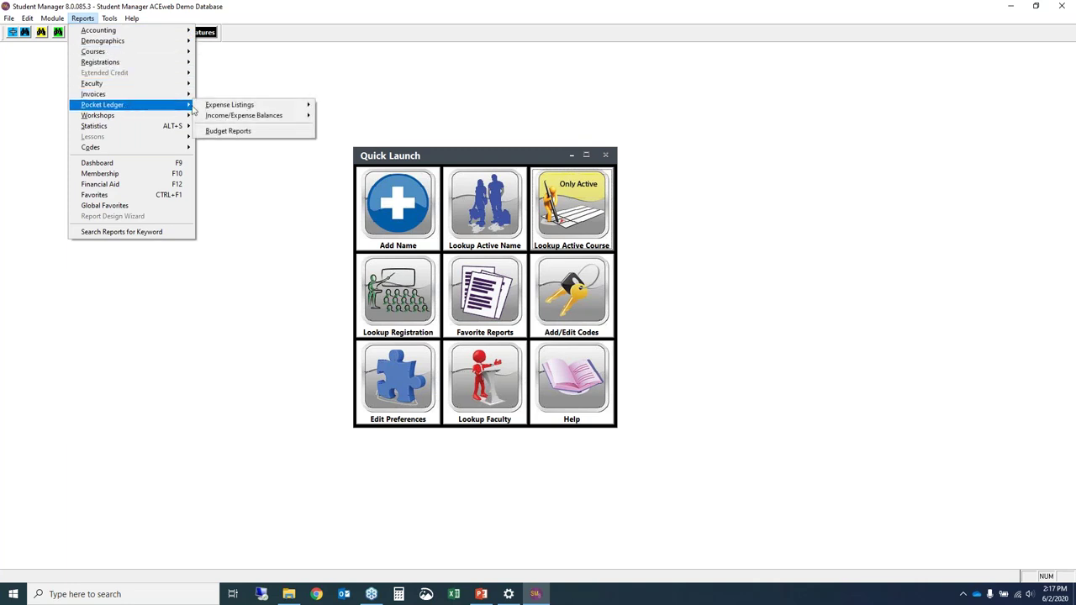
mouse_move(267, 109)
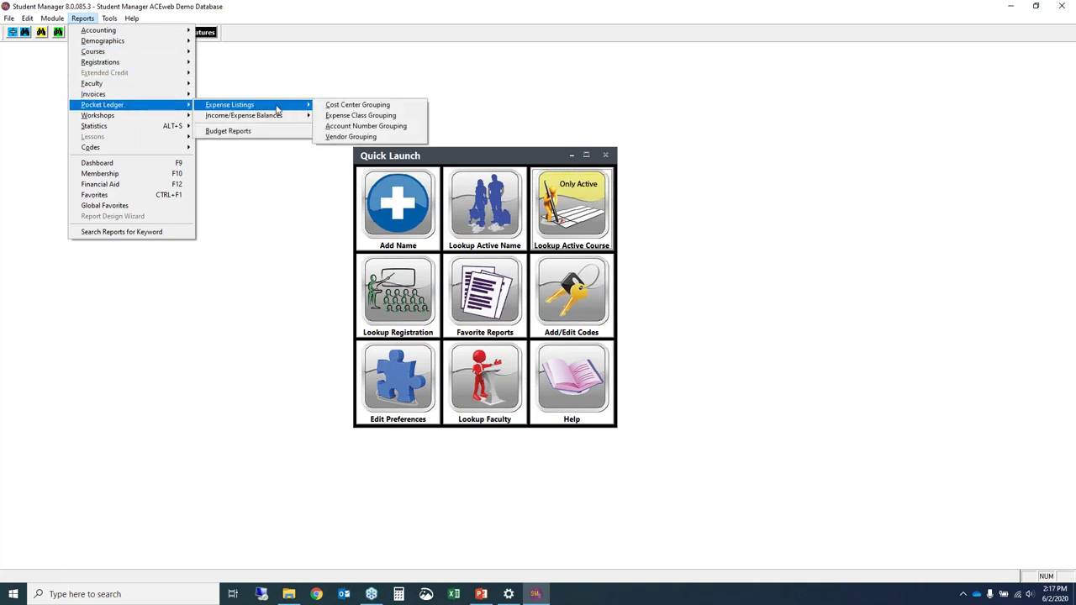
left_click(398, 106)
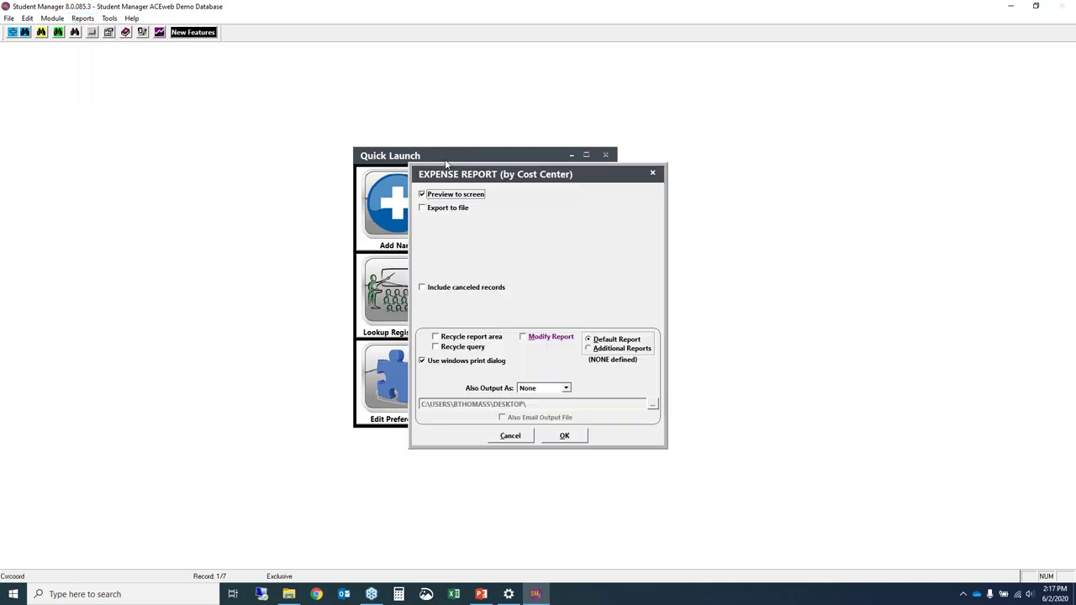
Step: Try the export-to-file option and Excel as the additional output format, and restore both settings
left_click(424, 210)
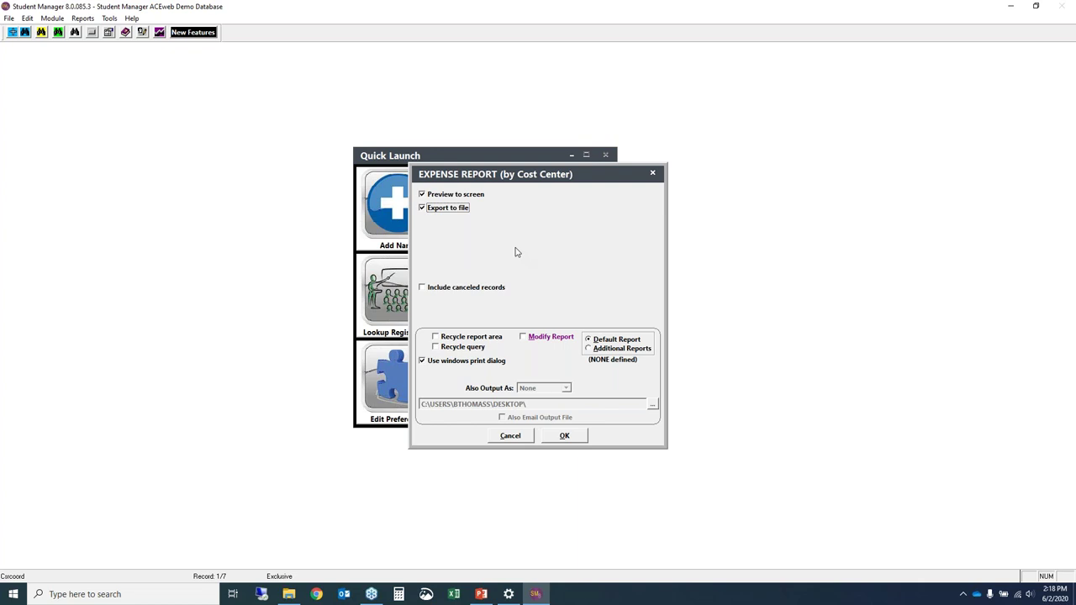
left_click(423, 209)
left_click(567, 387)
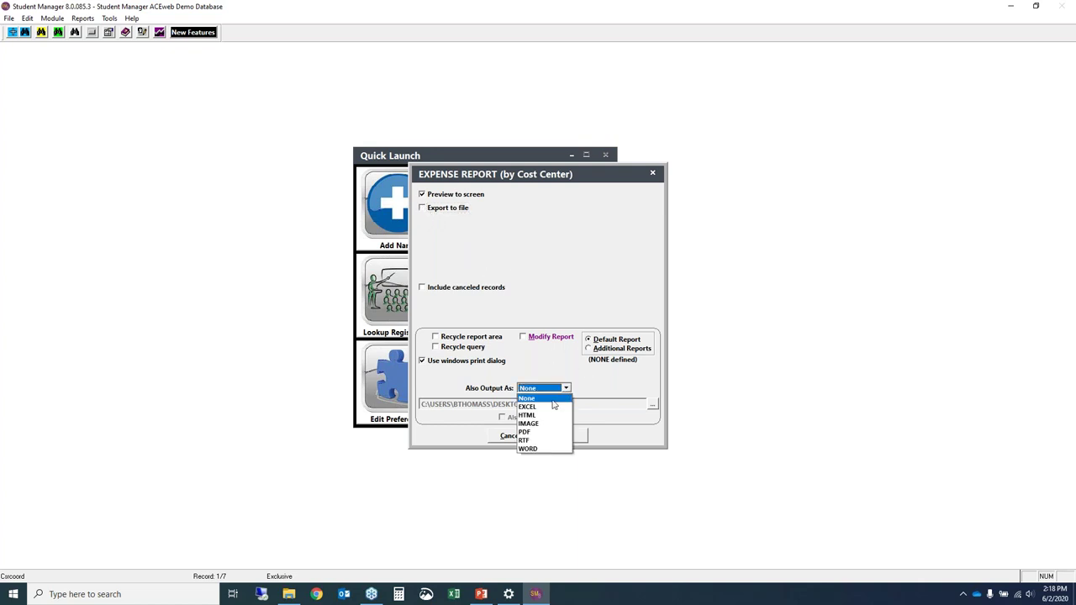
left_click(537, 410)
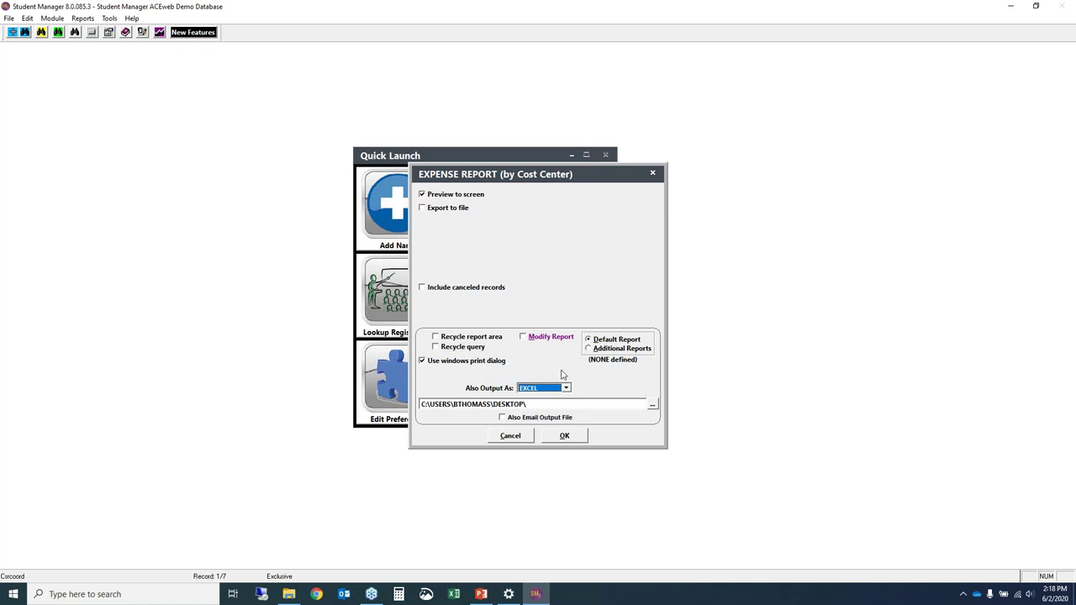
left_click(567, 389)
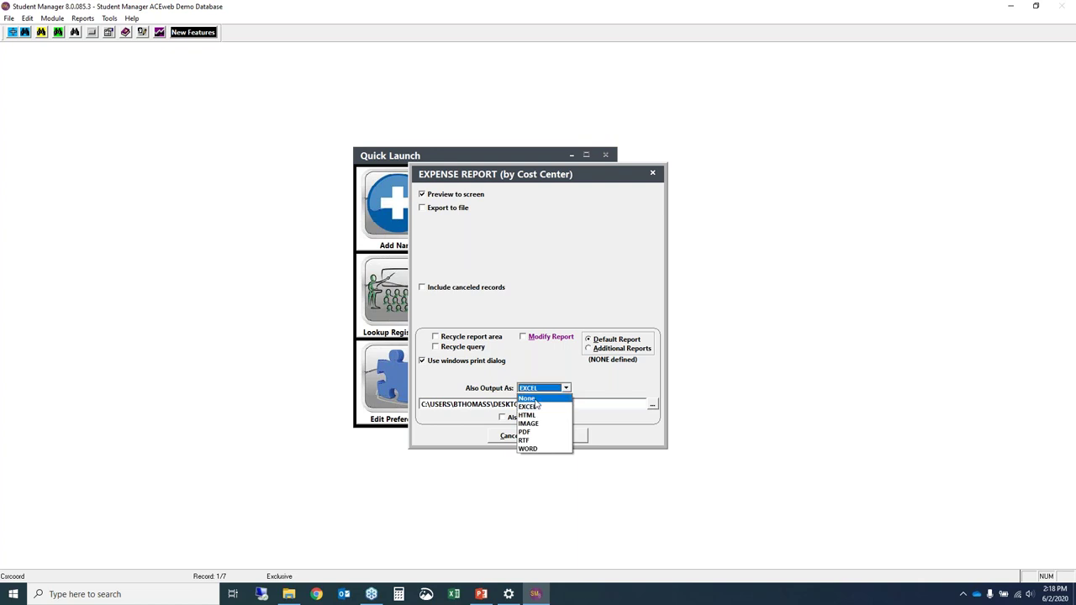
left_click(534, 400)
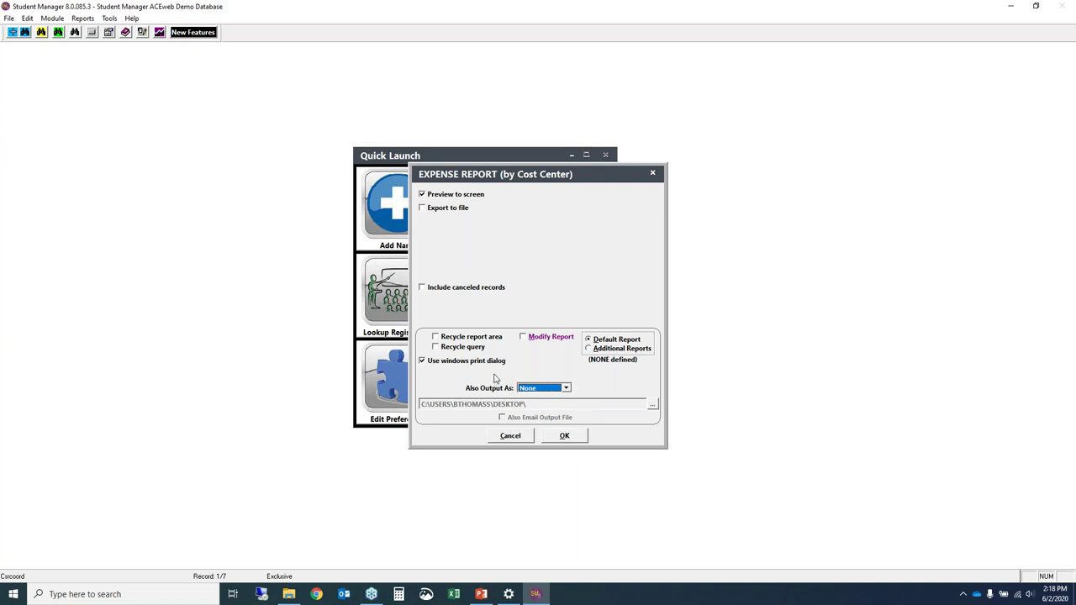
Step: Enable exporting the cost center expense report to a file and run it with the "2019 Summer Camps" query
left_click(425, 209)
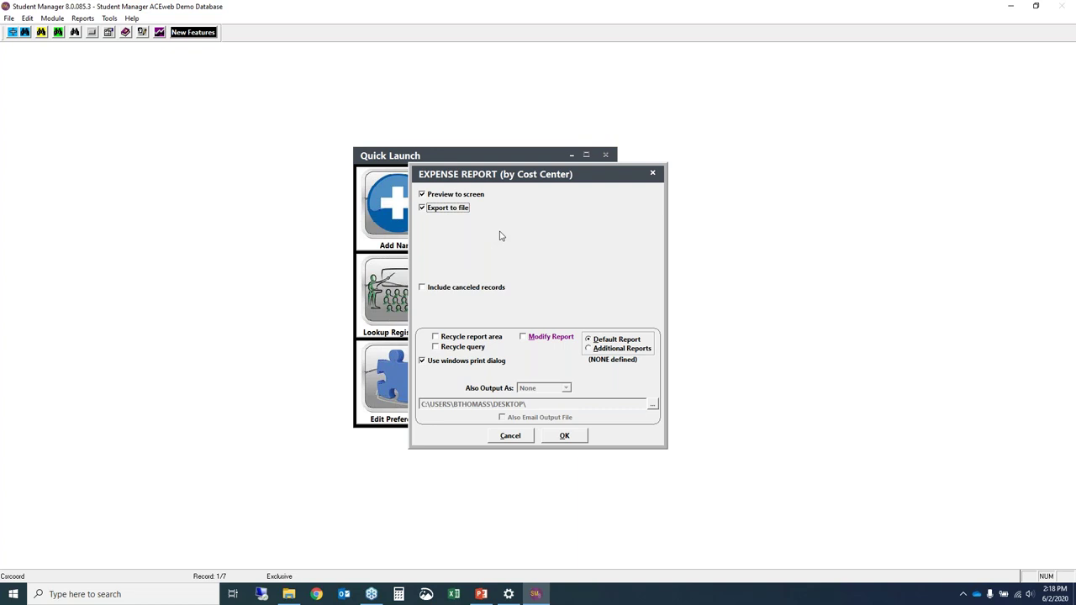
left_click(565, 436)
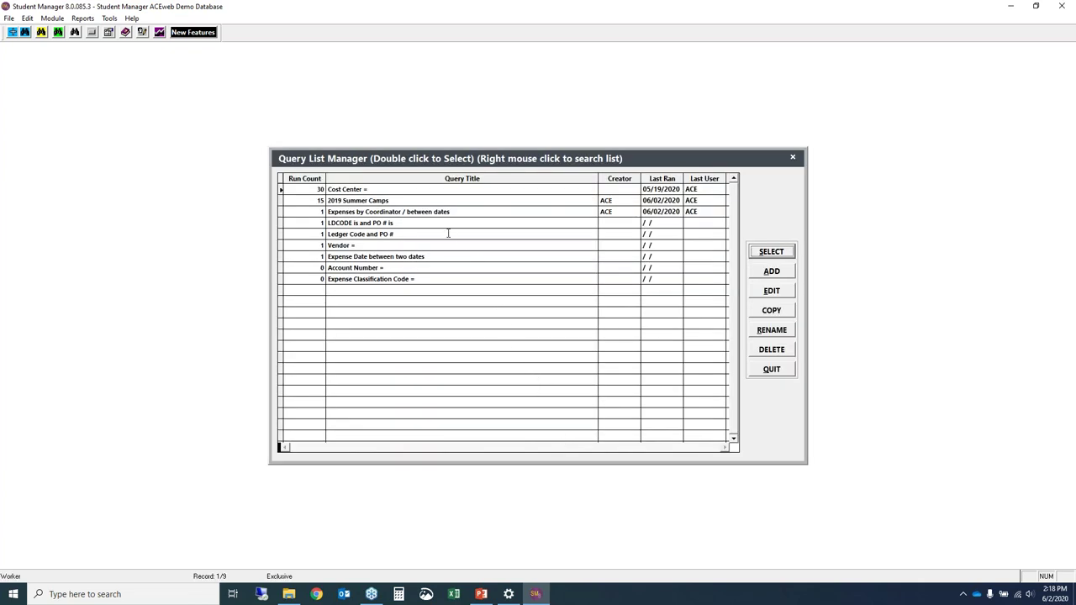
double_click(386, 200)
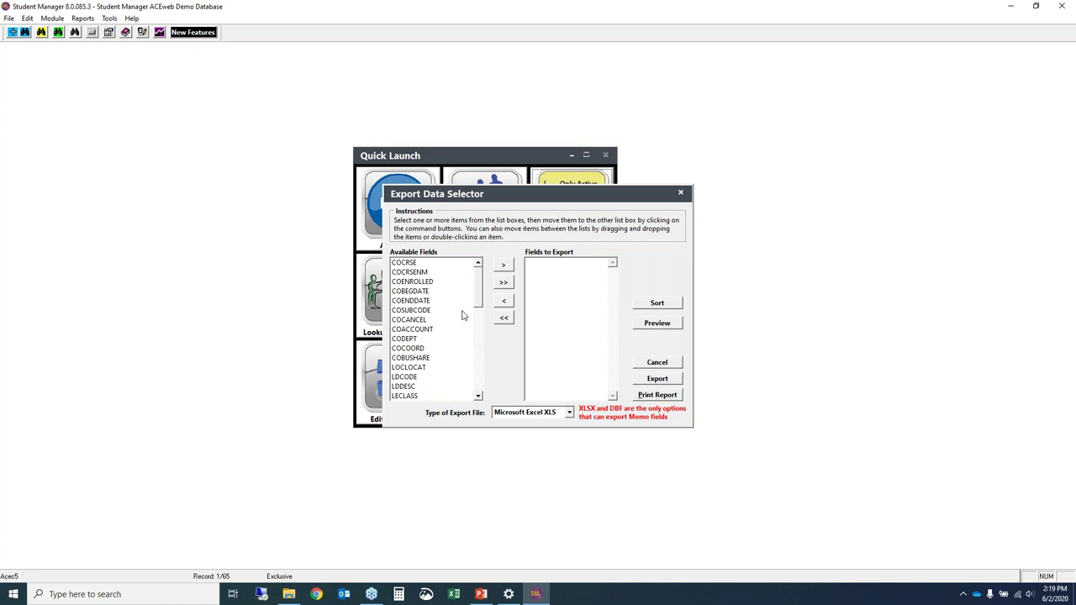
Step: Look up the Pocket Ledger field layout in the online help's Screen Layout topic in an enlarged window, and minimize the help
left_click_drag(481, 296, 480, 337)
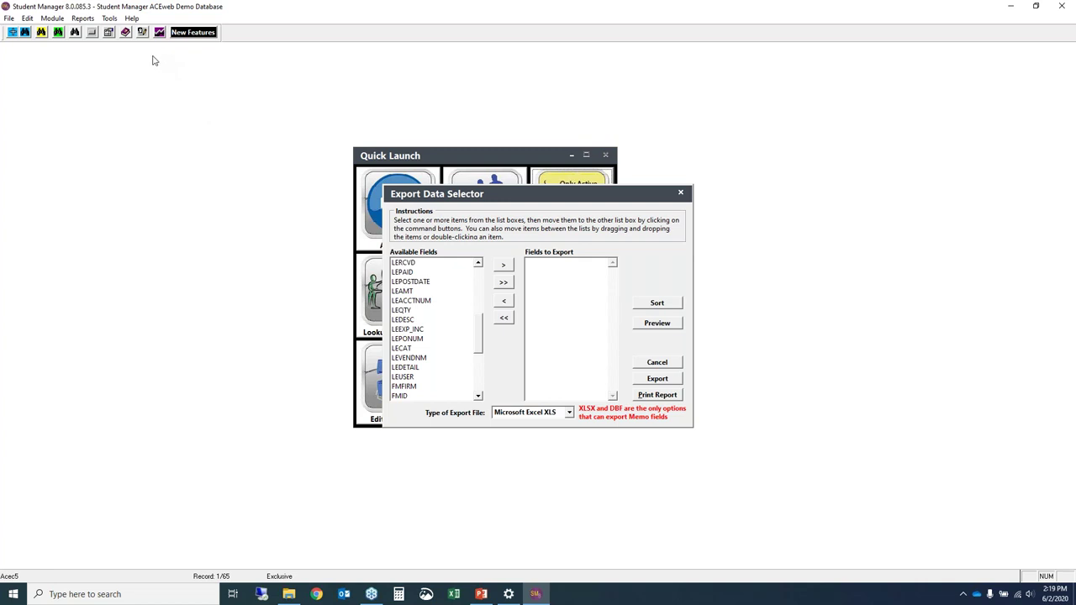
left_click(126, 34)
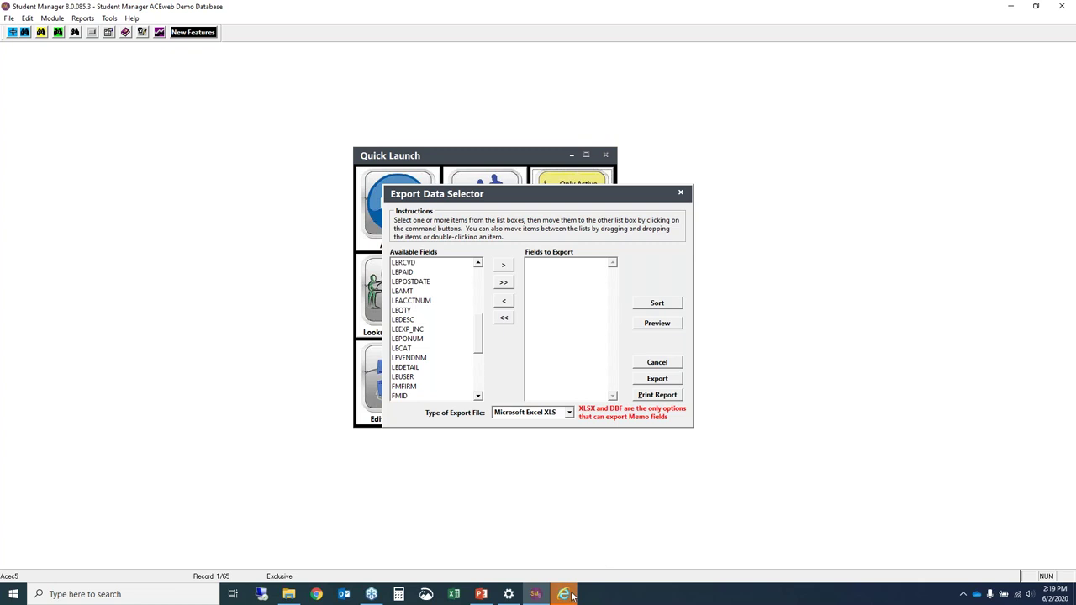
left_click(675, 269)
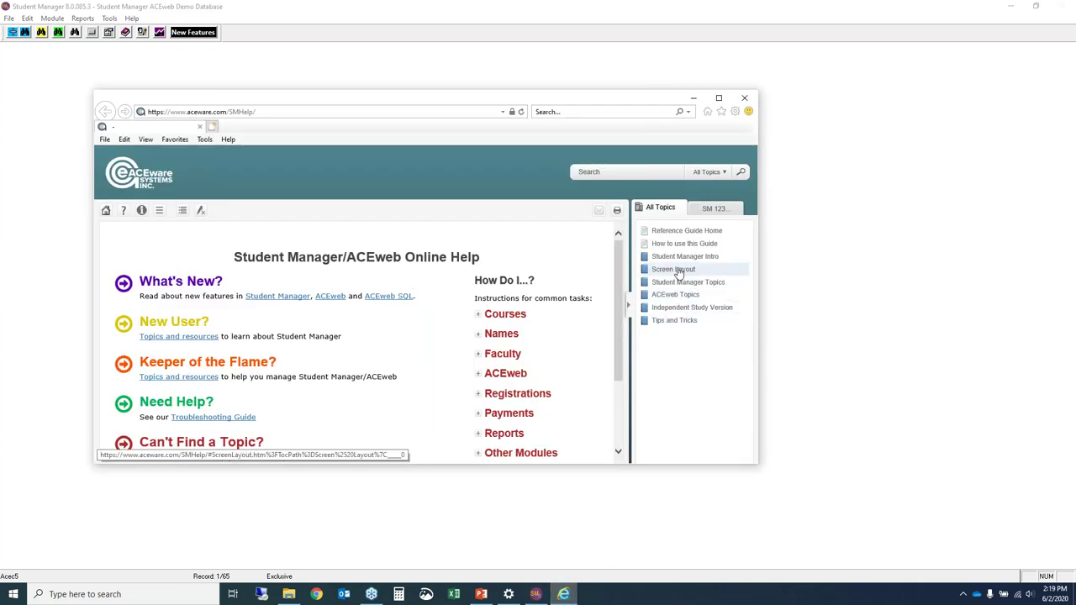
left_click_drag(758, 235, 943, 236)
left_click_drag(391, 464, 424, 561)
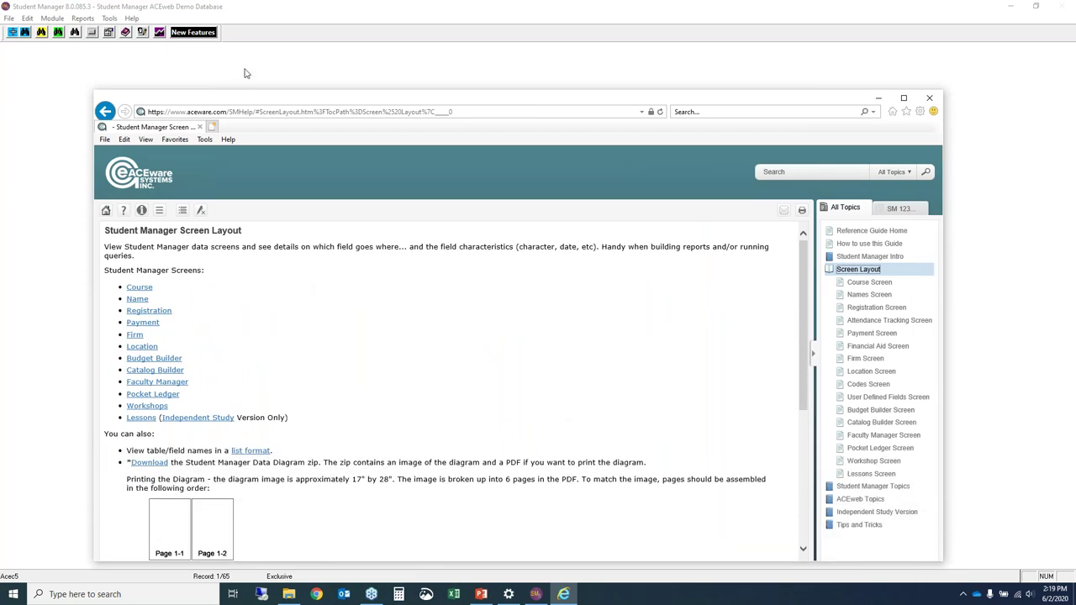
left_click_drag(243, 90, 242, 47)
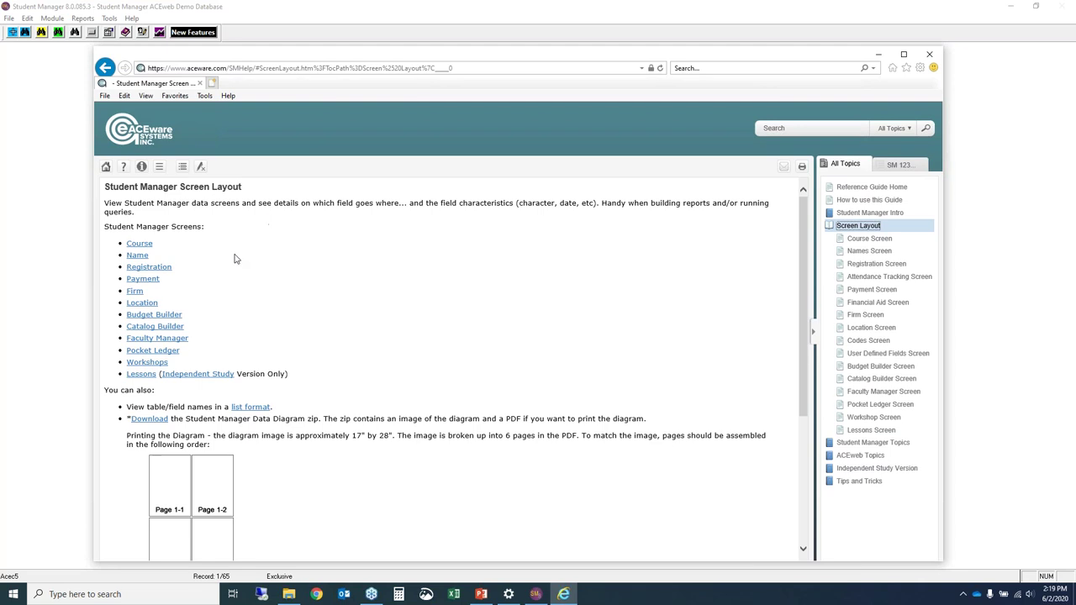
left_click(175, 352)
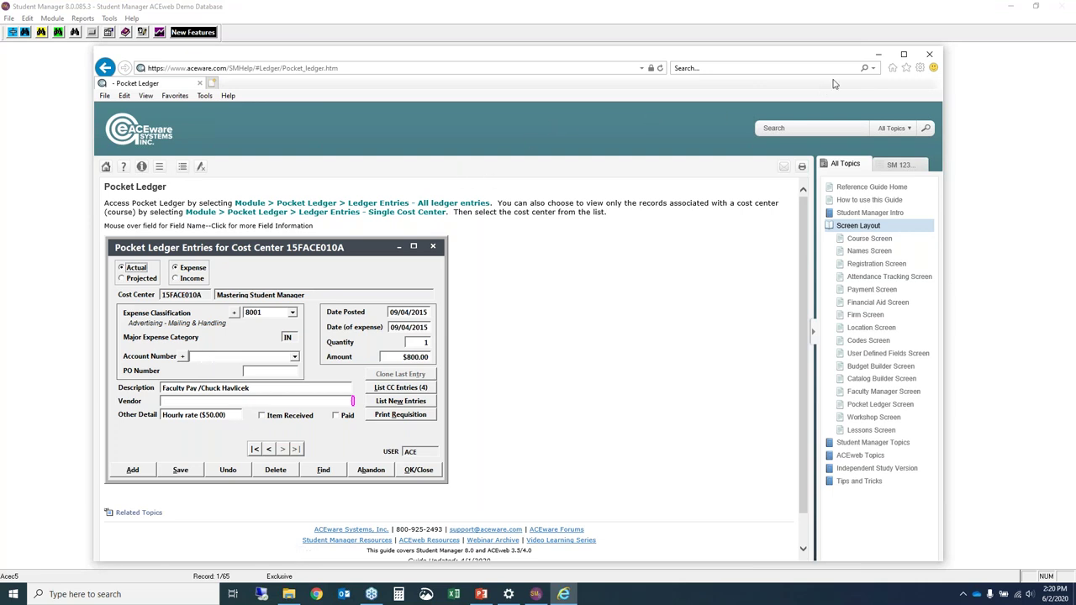
left_click(878, 54)
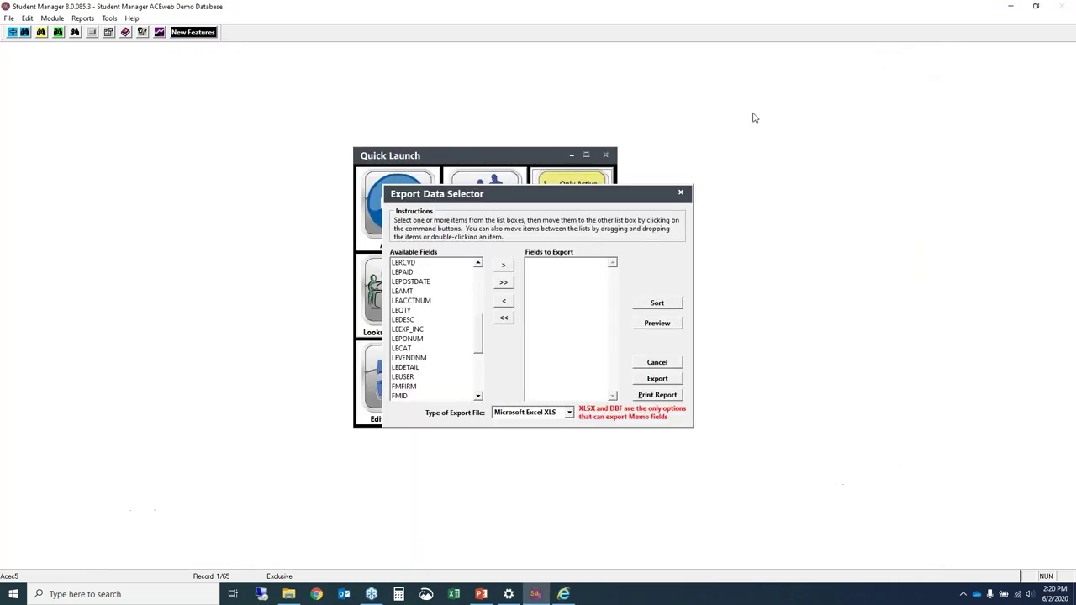
Step: Add LEAMT, LEACCTNUM, LEPOSTDATE and LECAT to the fields to export
double_click(402, 292)
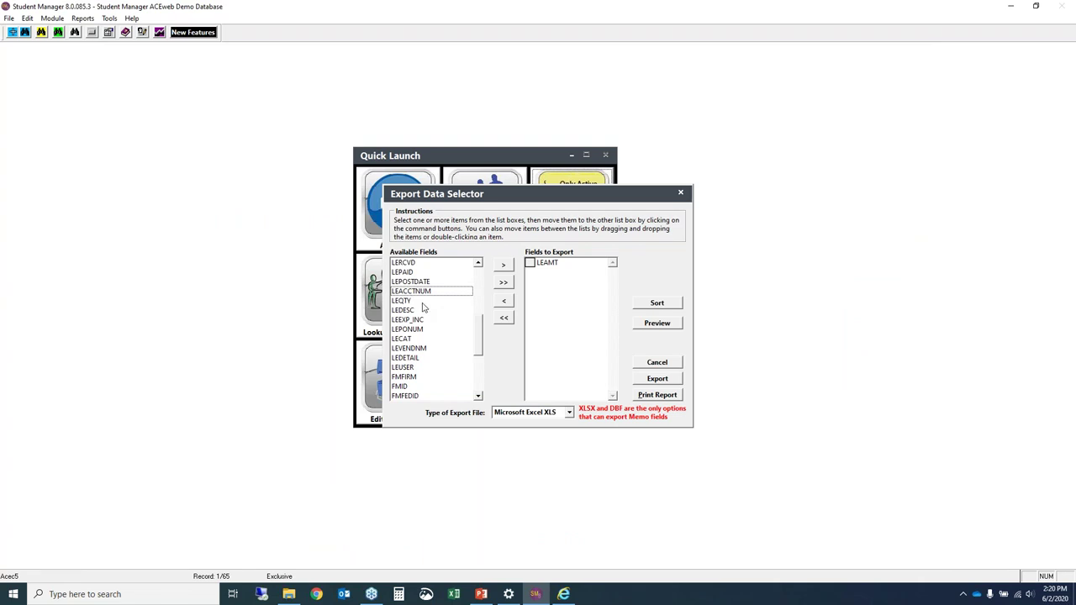
double_click(428, 293)
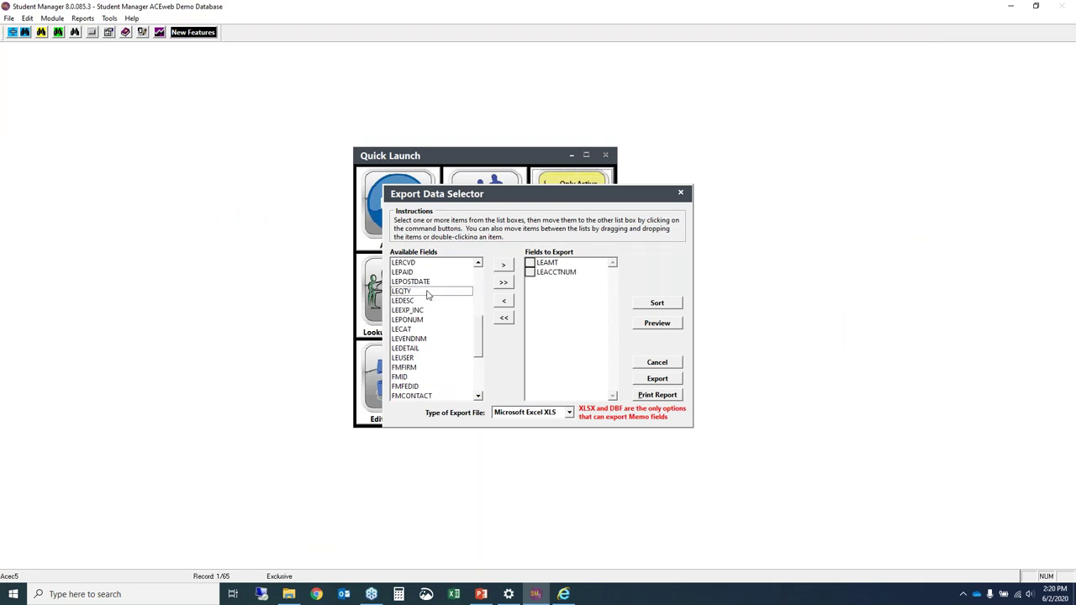
double_click(425, 283)
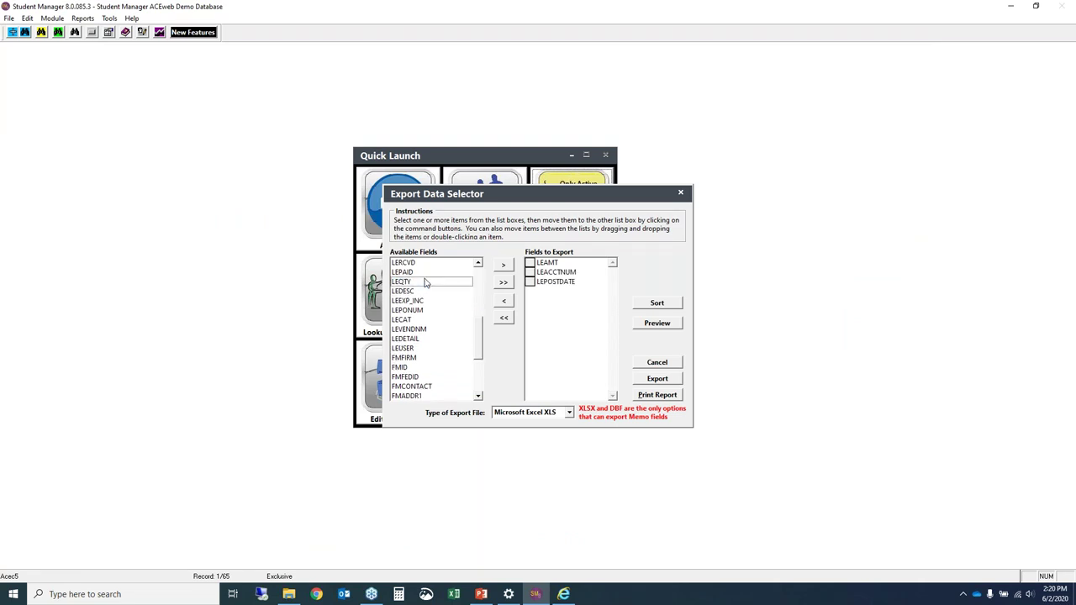
left_click(407, 320)
double_click(406, 320)
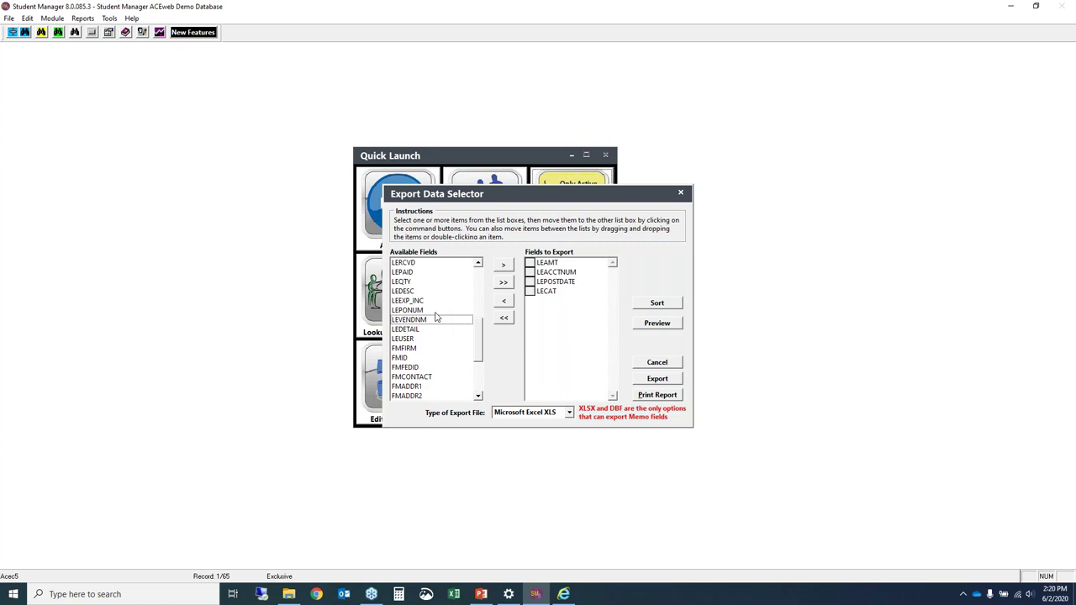
Step: Add LDDESC and LEDESC to the fields to export, and remove LDDESC again
scroll(436, 317, "up", 1)
scroll(436, 316, "up", 1)
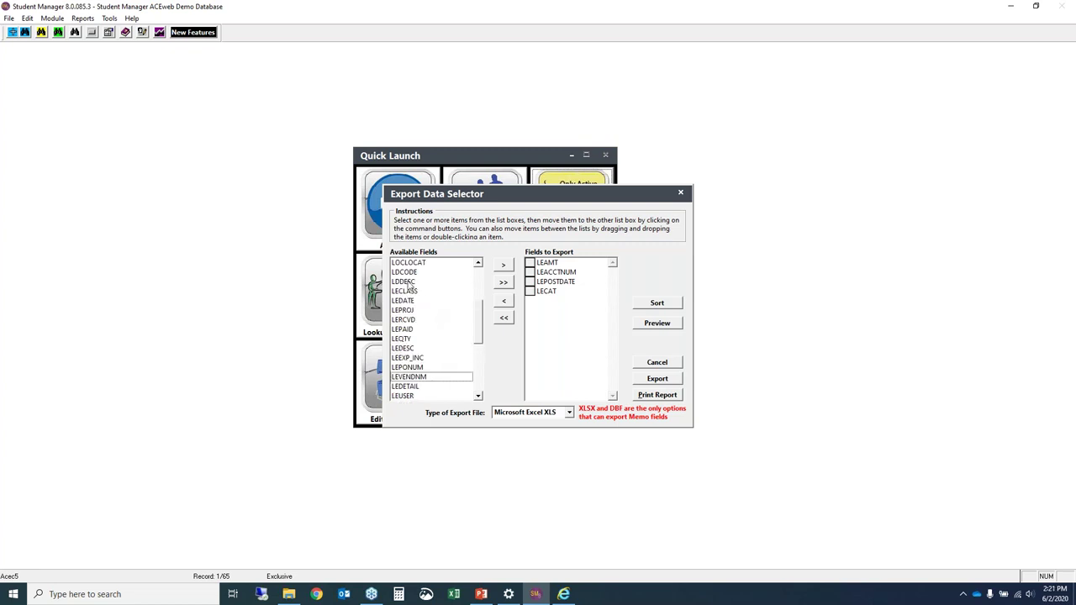
double_click(408, 283)
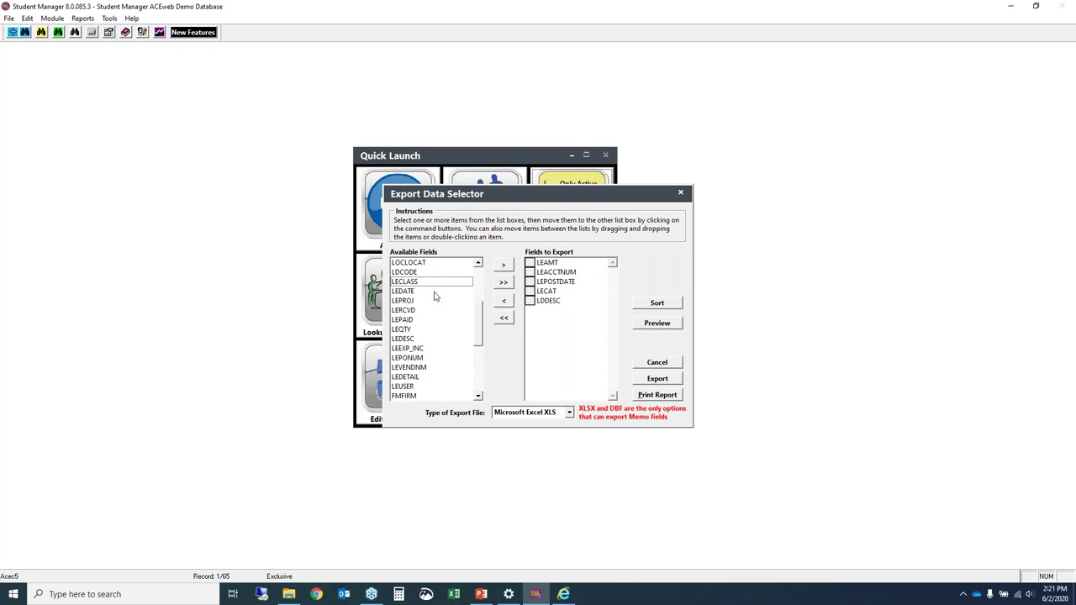
left_click(478, 278)
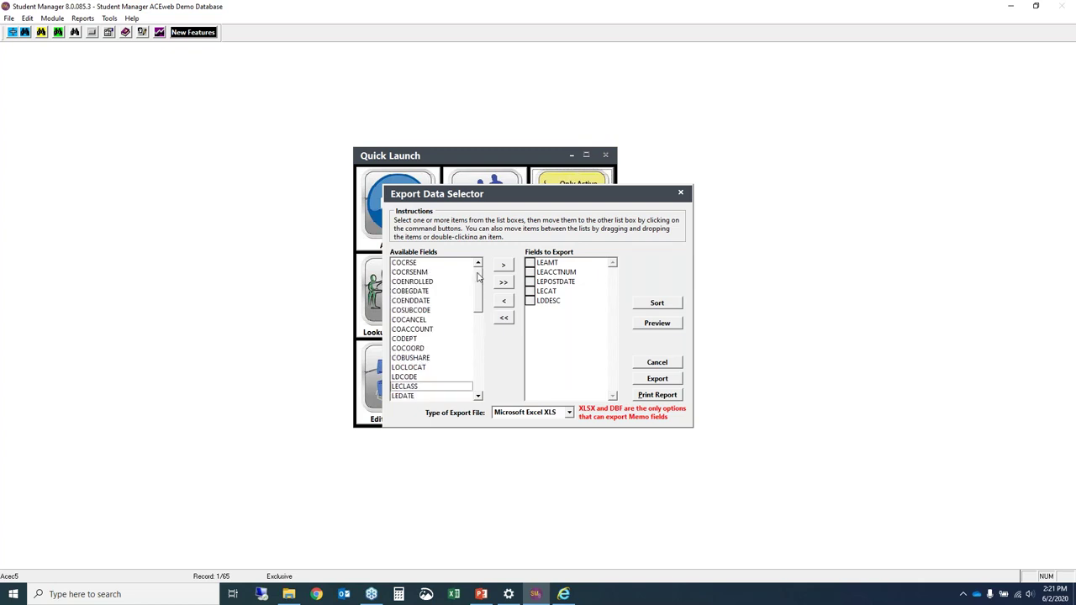
left_click_drag(478, 278, 481, 299)
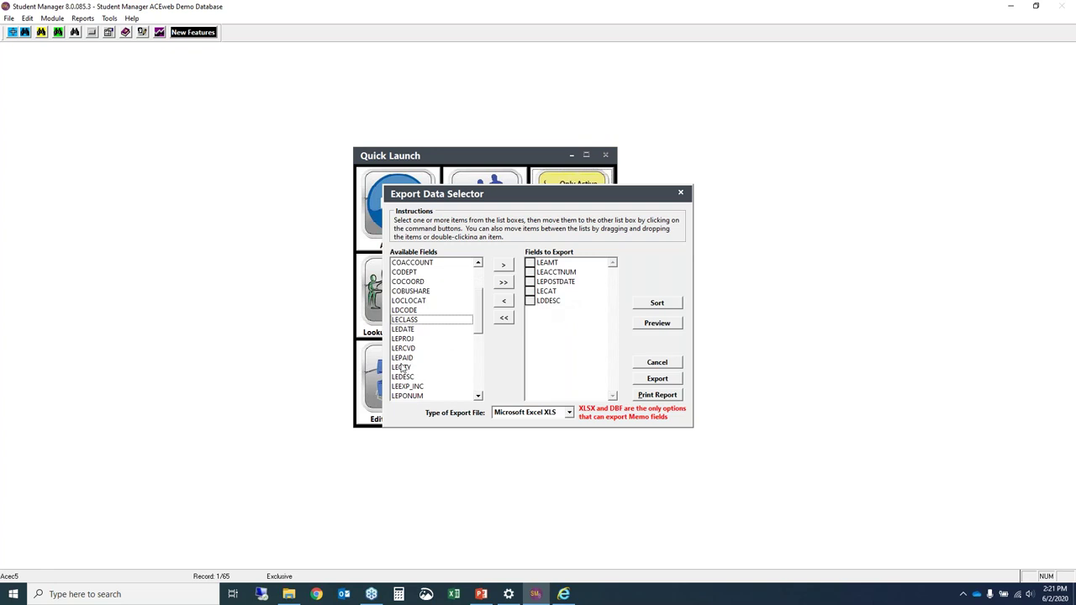
double_click(416, 377)
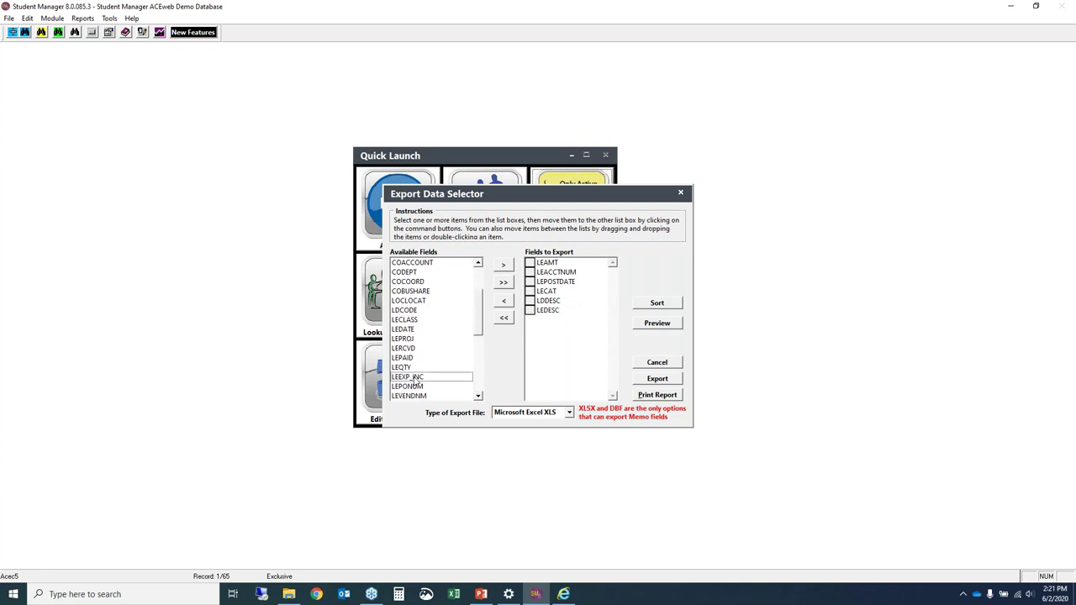
left_click(560, 302)
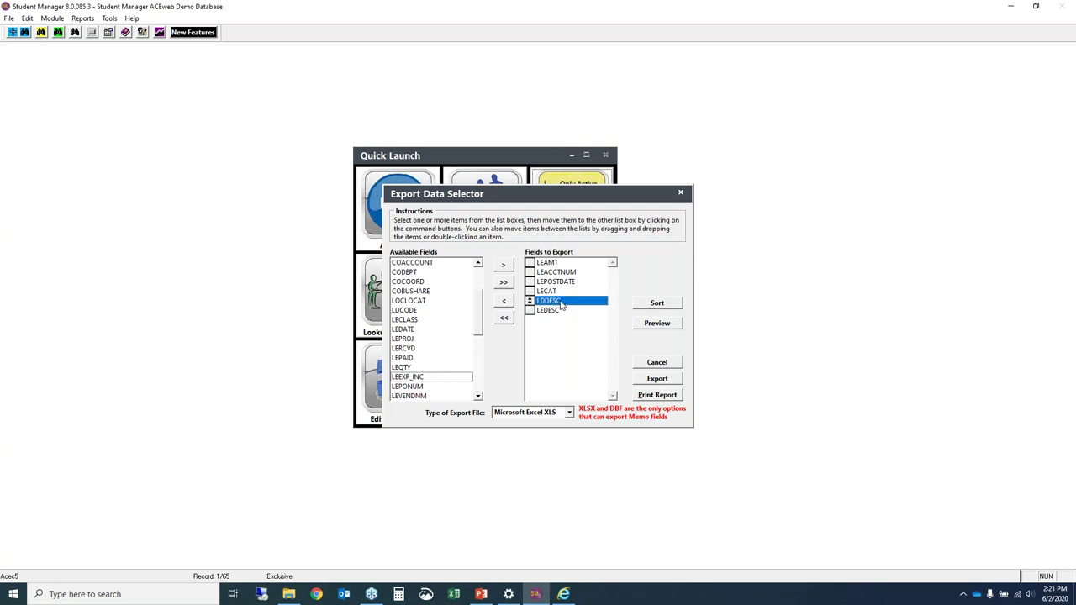
left_click(504, 301)
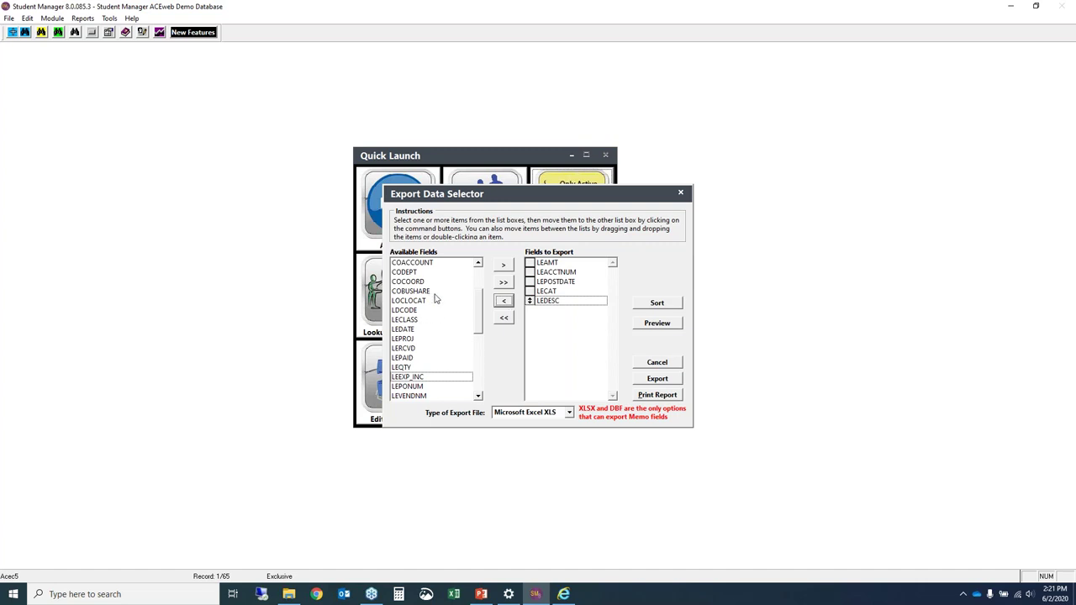
Step: Add the course fields COCRSE and COCRSENM to the fields to export
left_click_drag(480, 313, 482, 292)
double_click(404, 264)
double_click(419, 266)
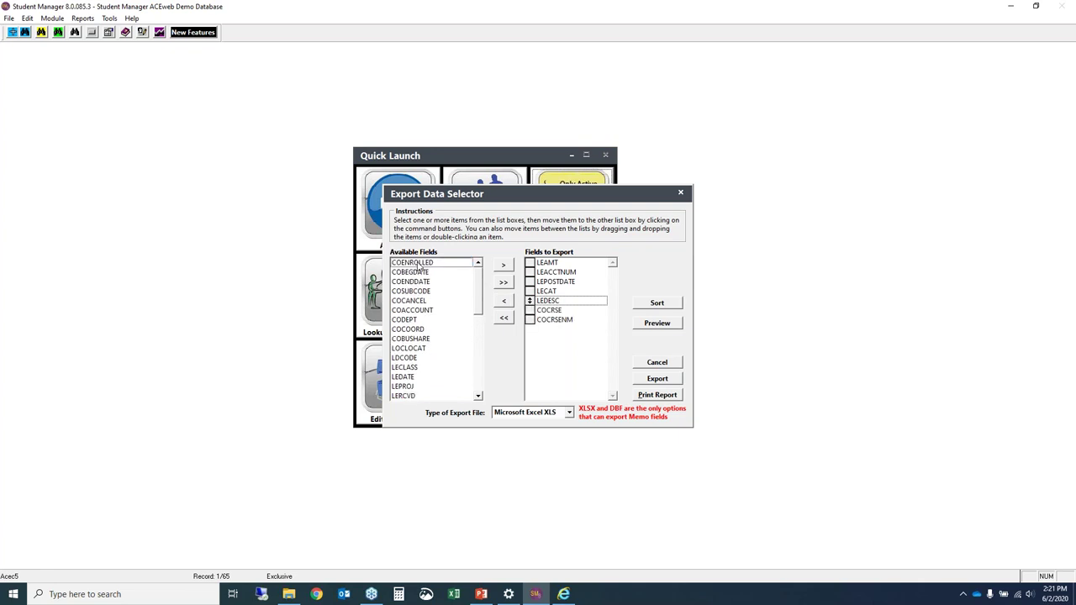
Step: Reorder the export fields so COCRSE and COCRSENM come first and LEAMT last, and preview the export data
left_click(531, 311)
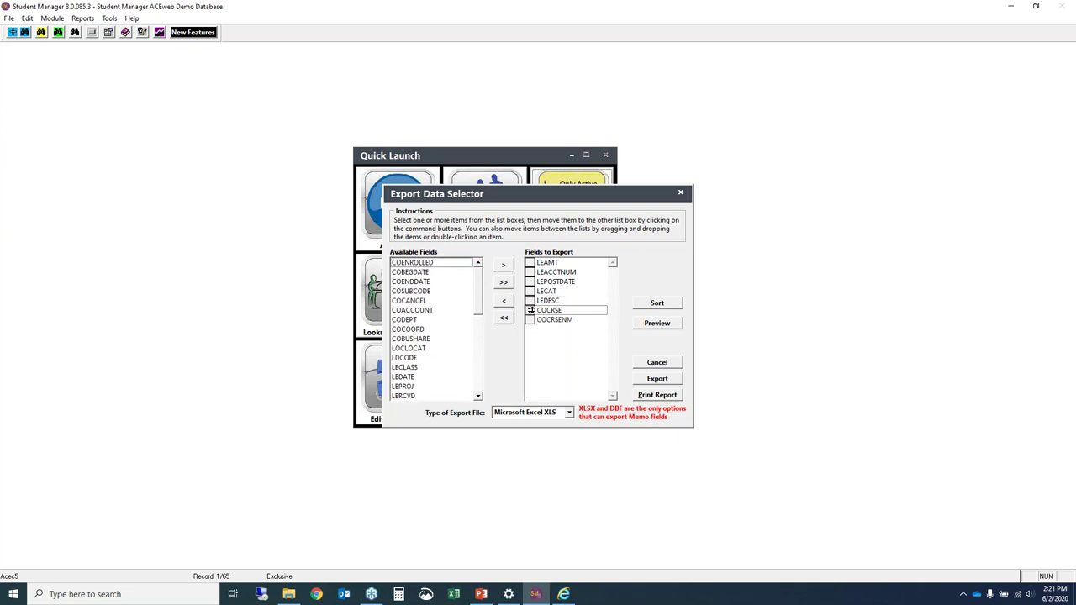
left_click_drag(530, 310, 531, 261)
mouse_move(533, 320)
left_mouse_down()
mouse_move(537, 275)
mouse_move(530, 320)
left_mouse_up()
left_click(530, 282)
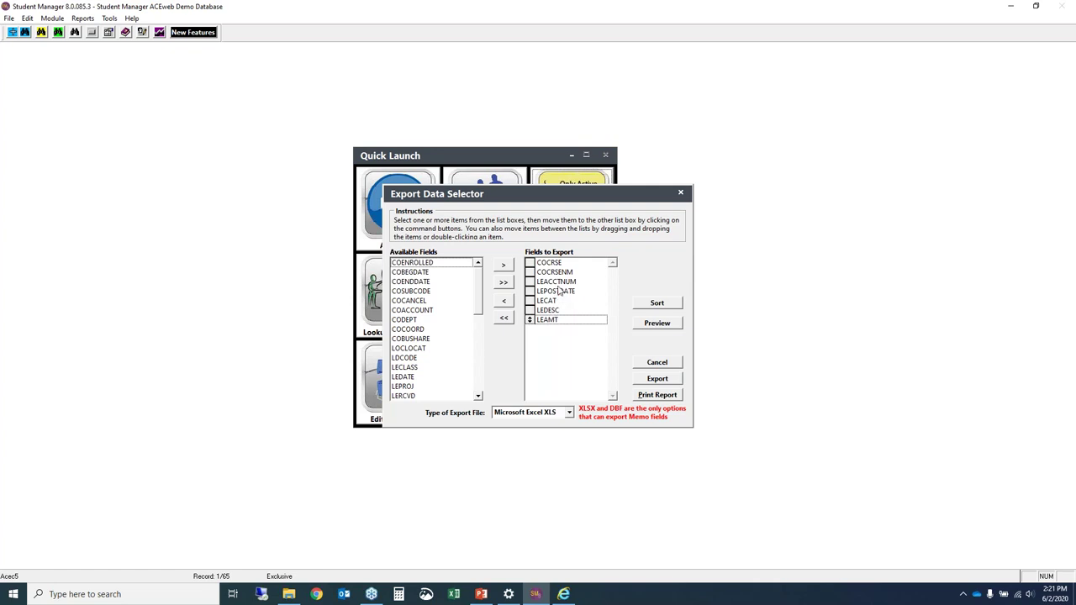
left_click(658, 325)
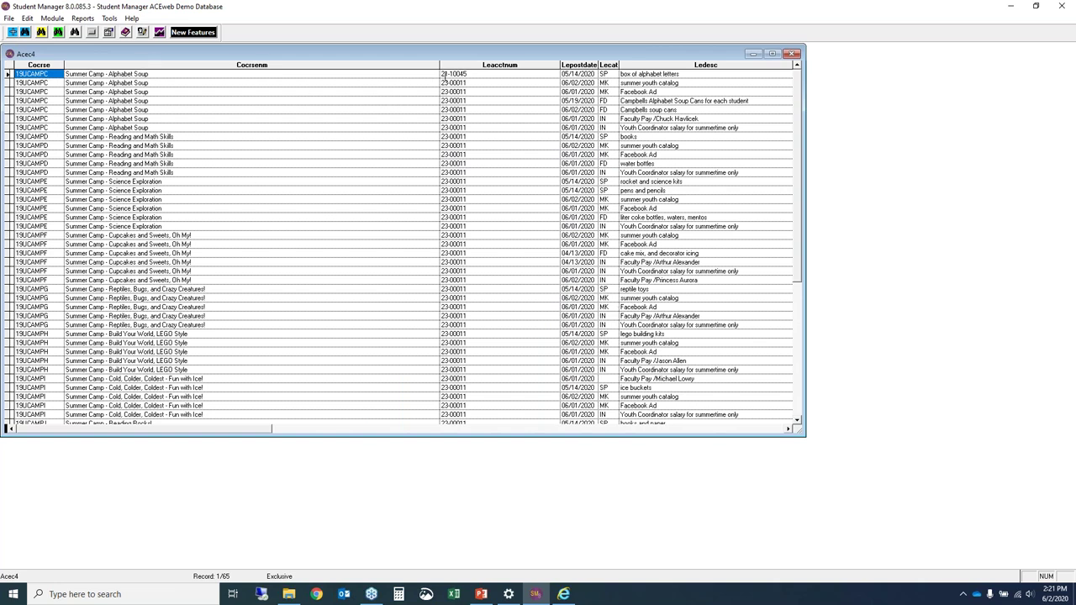
Step: Narrow the Cocrsenm and Leacctnum columns to review the export preview, and close the preview
left_click_drag(438, 66, 225, 62)
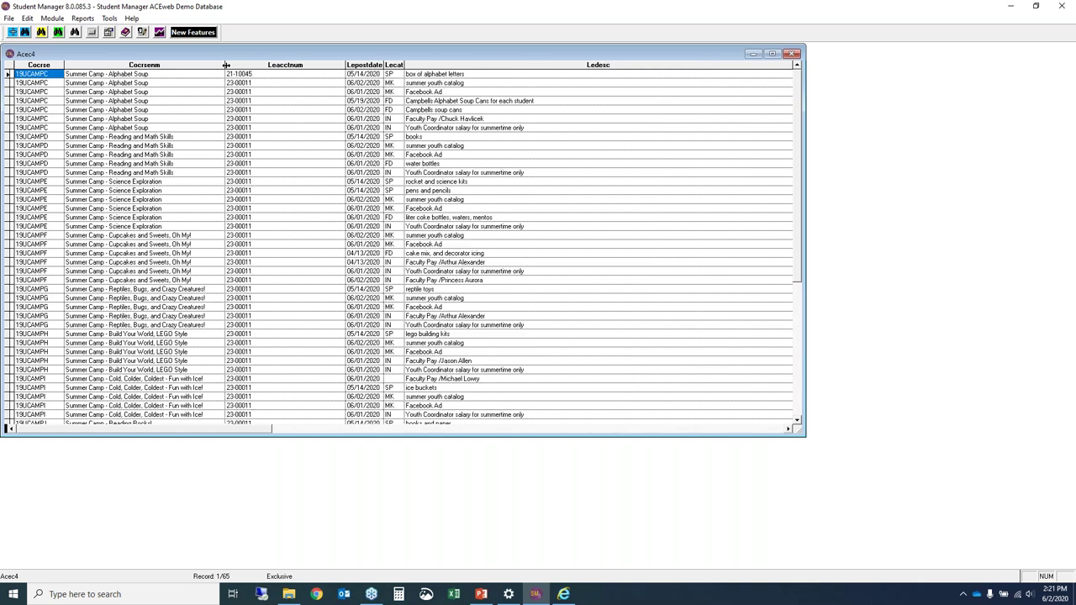
left_click_drag(346, 66, 284, 62)
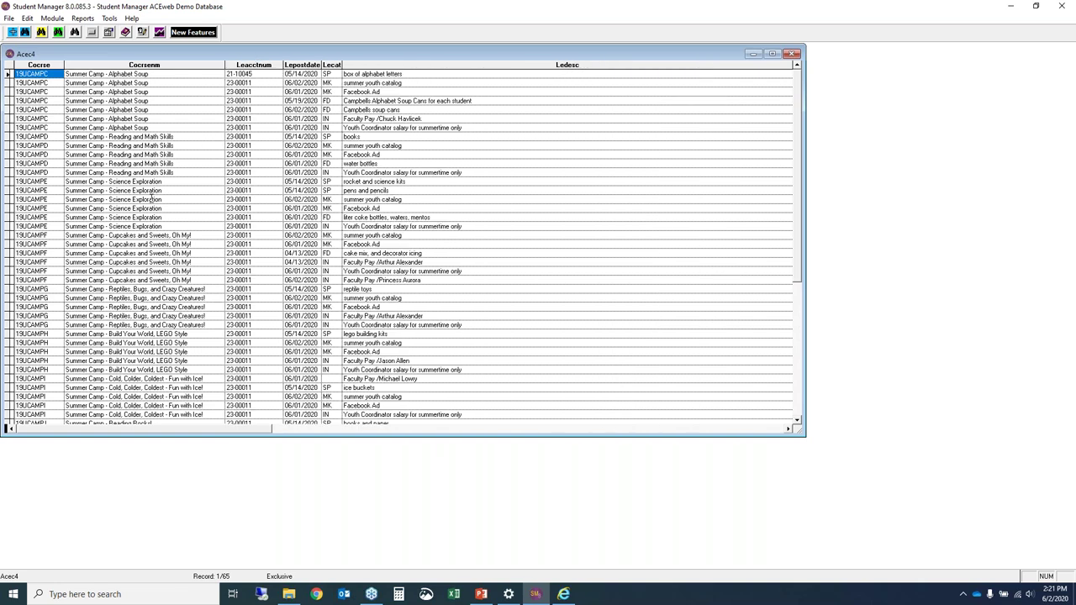
left_click(792, 53)
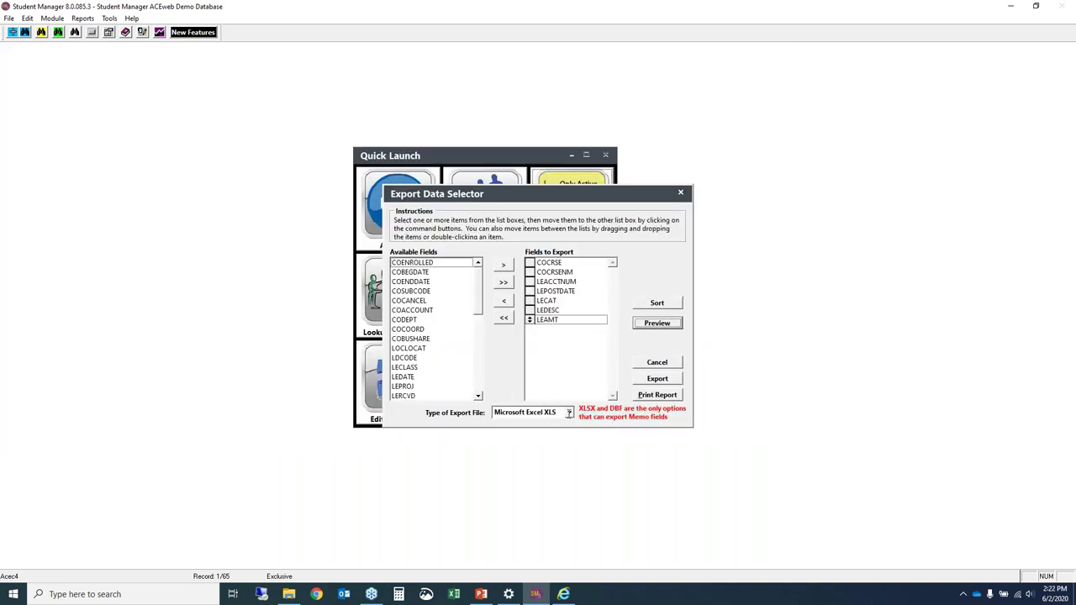
Step: Export the data as Microsoft Excel XLSX to the USB Drive (D:) with the file name expenses for youth program 2019
left_click(568, 412)
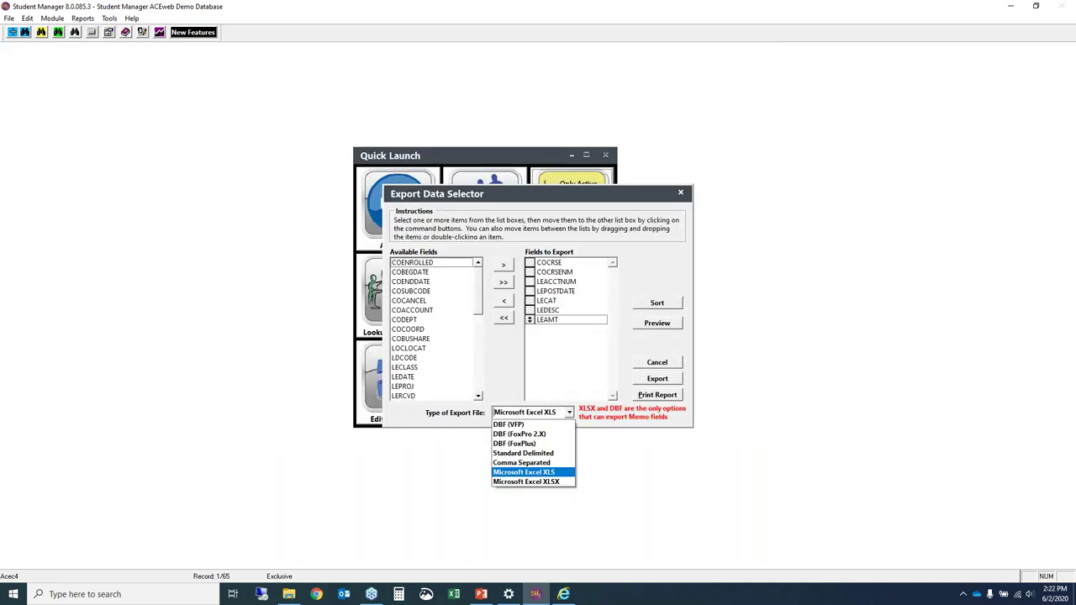
left_click(558, 487)
left_click(657, 379)
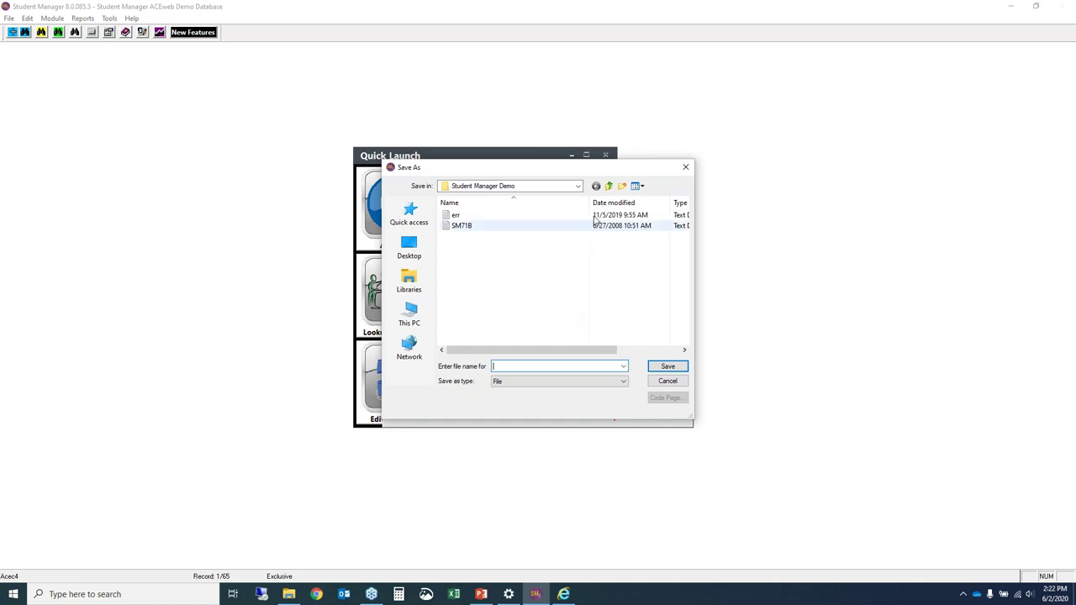
left_click(610, 186)
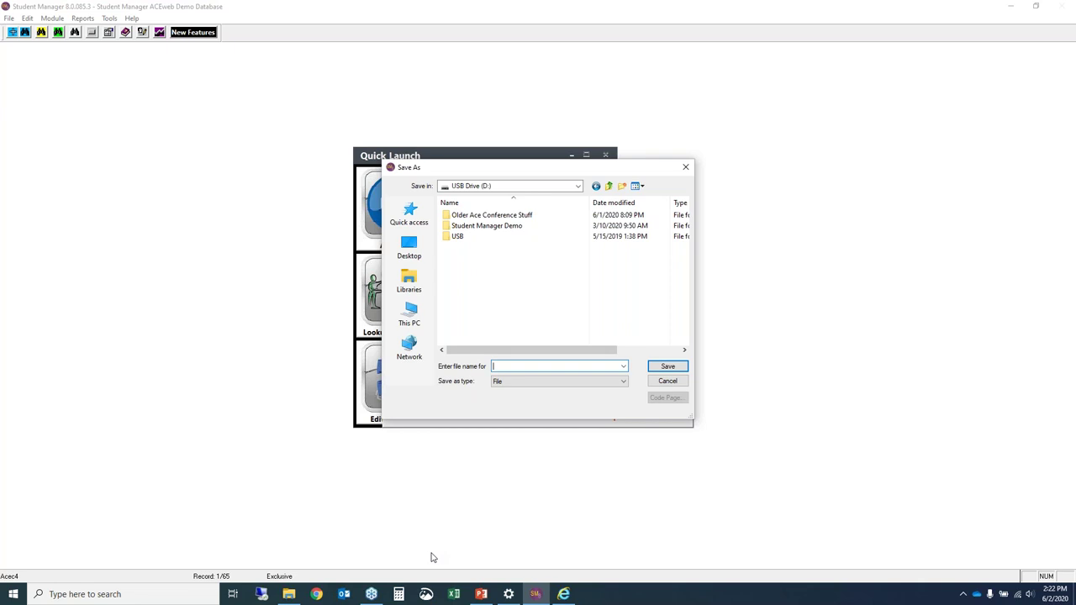
type("expenses for youth program 2019")
key("Return")
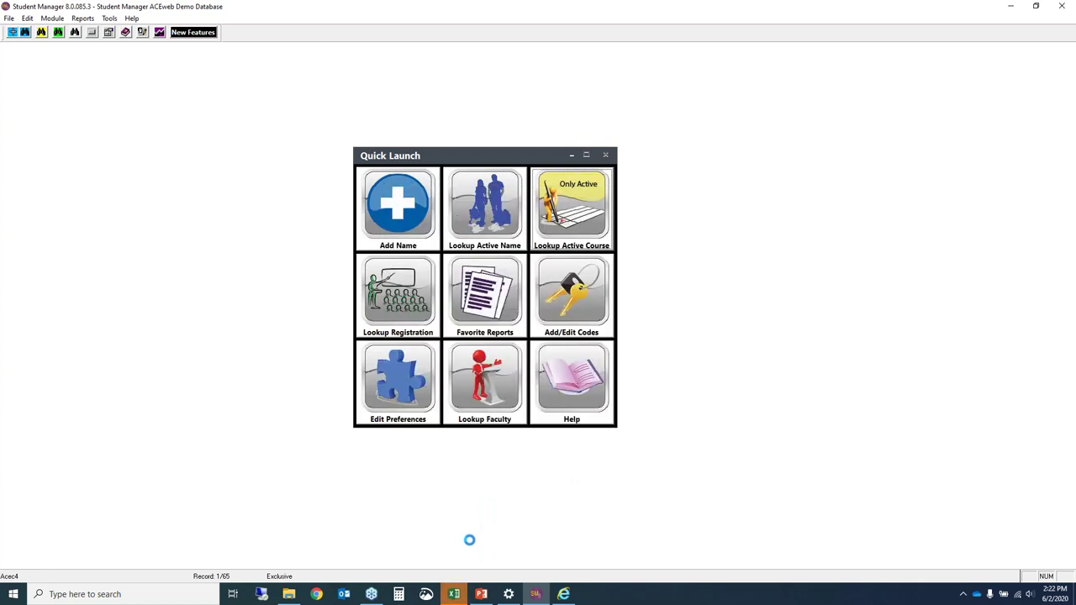
Step: Switch to the exported workbook in Excel, maximize it, and narrow the Cocrsenm, Leacctnum and Ledesc columns to fit their contents
left_click(454, 594)
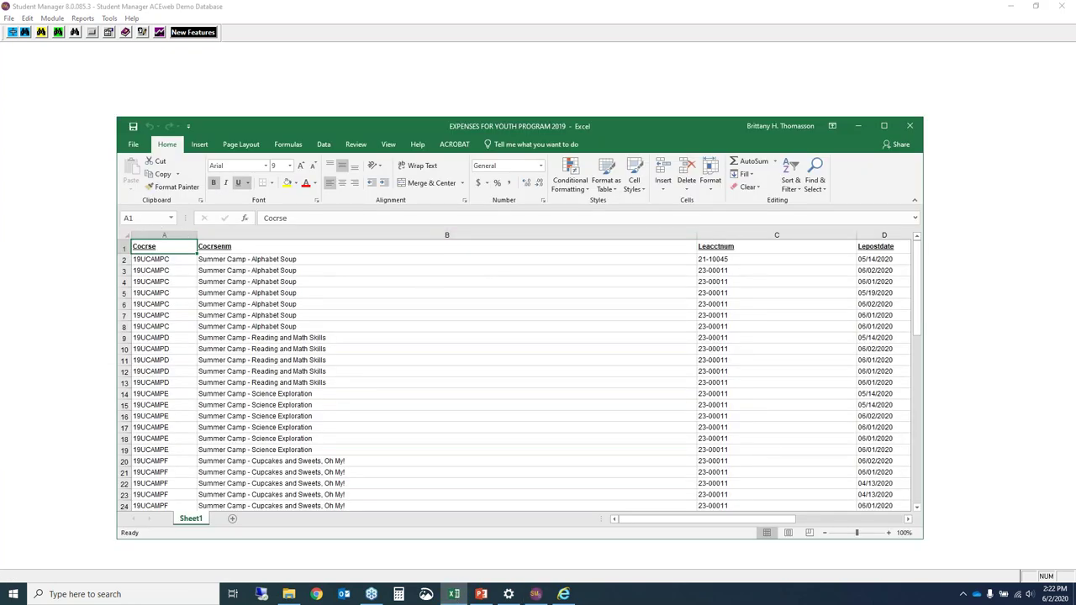
left_click(884, 125)
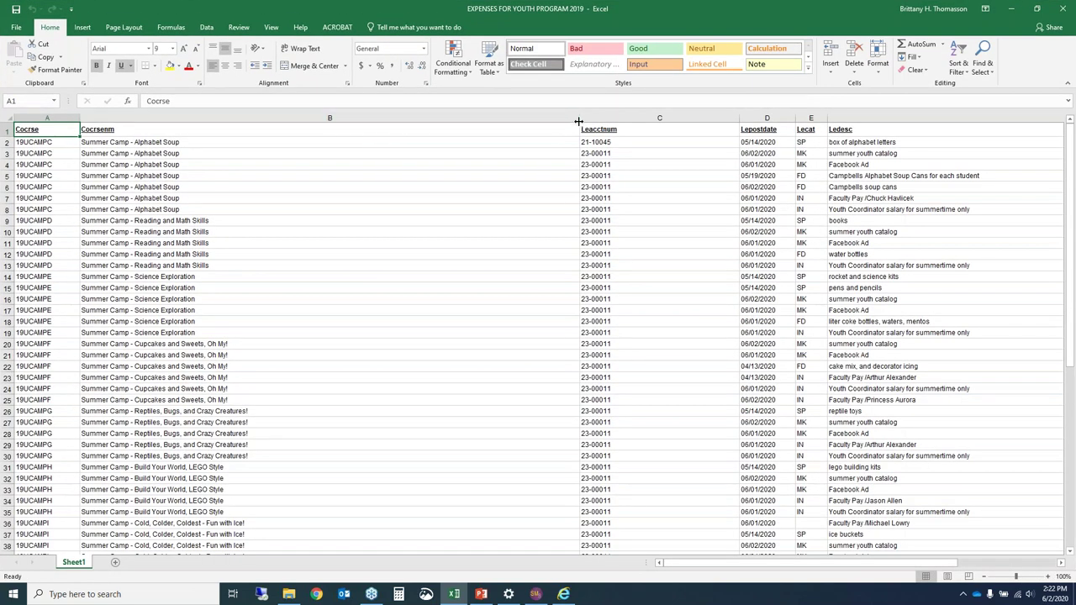
left_click_drag(580, 118, 265, 115)
left_click_drag(425, 117, 331, 118)
left_click_drag(942, 118, 604, 118)
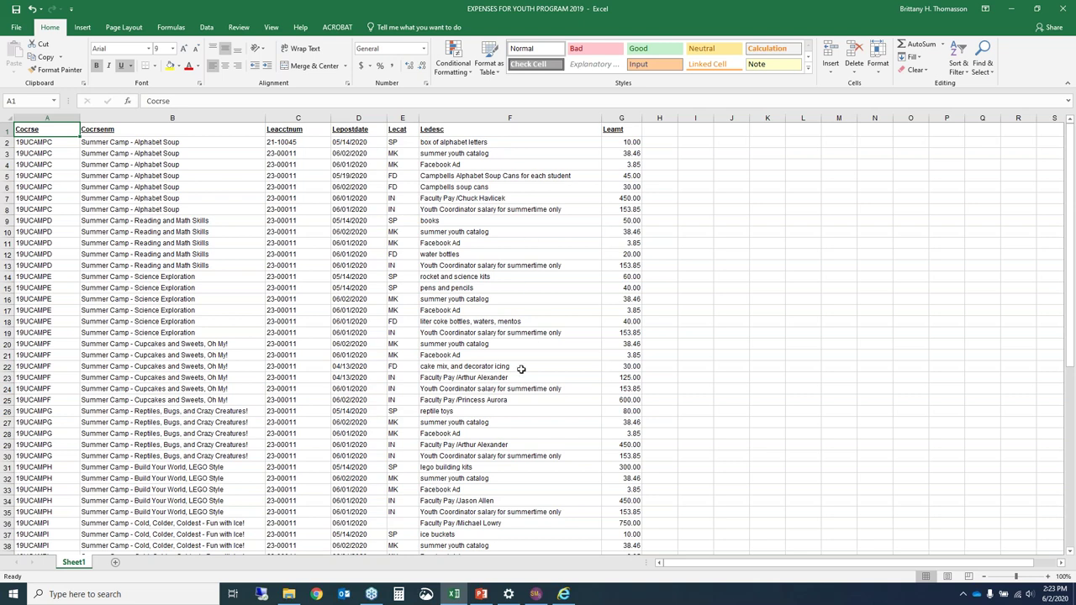
Step: Switch to Student Manager and run the favorite report Expense Listings - Cost Center Grouping - Default
left_click(535, 594)
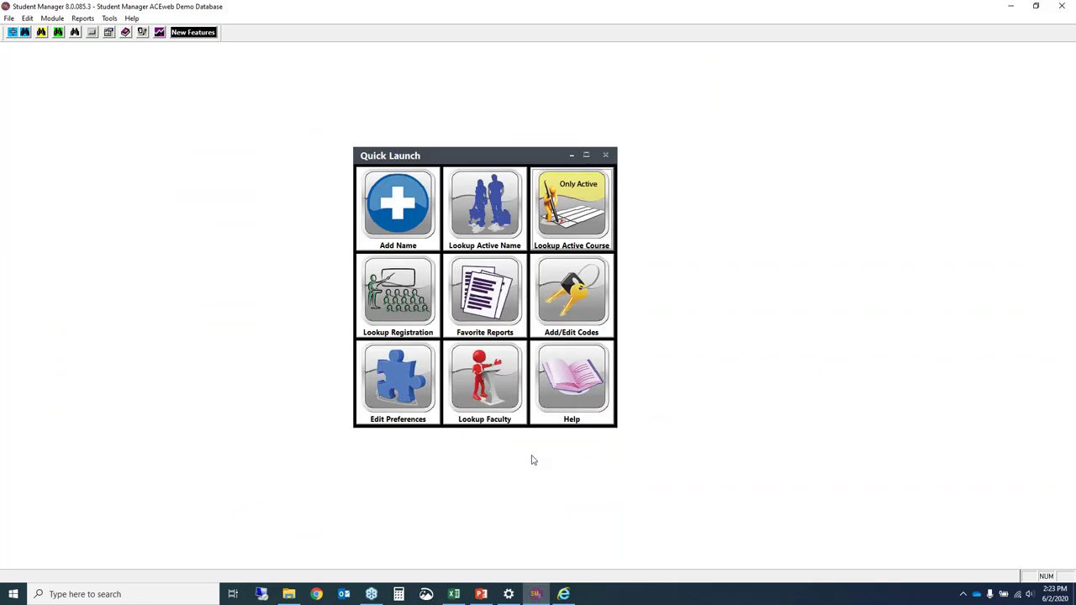
left_click(492, 310)
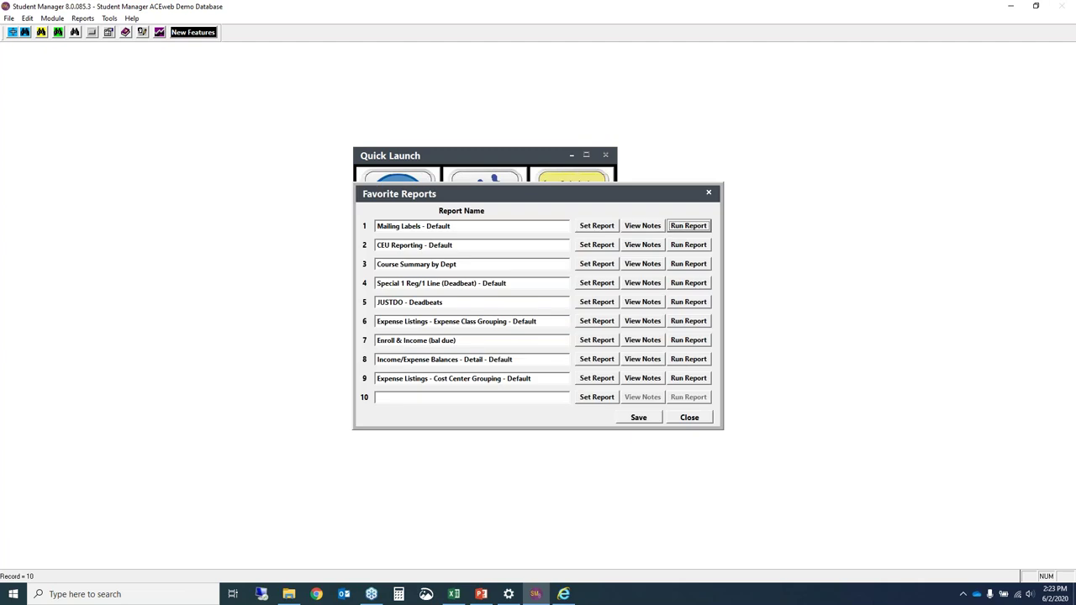
left_click(696, 382)
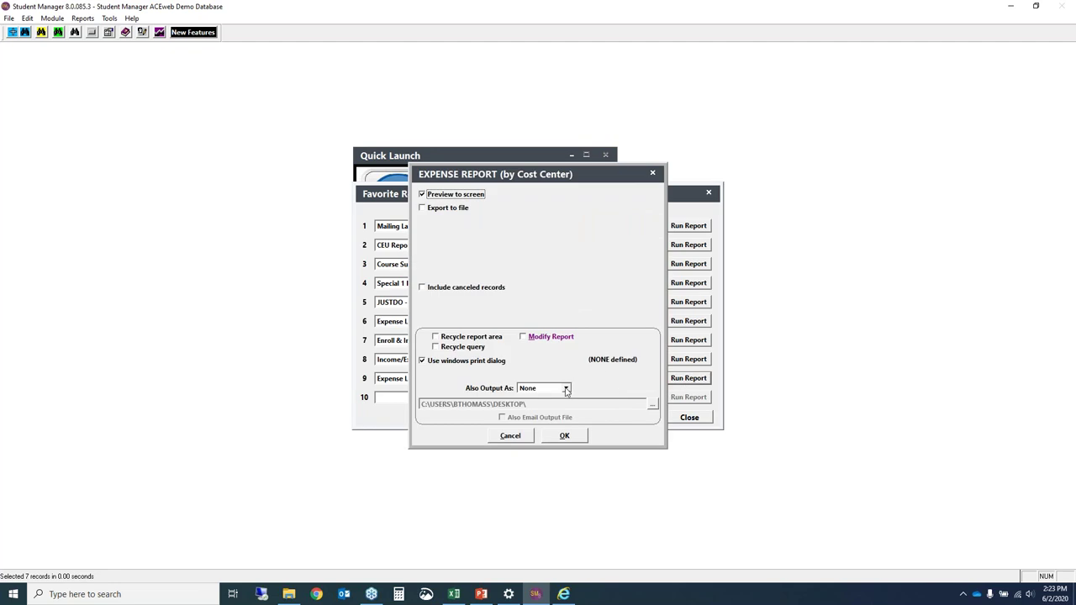
Step: Generate the expense report with additional PDF output saved on the D: drive as expenses for youth program 2019
left_click(567, 391)
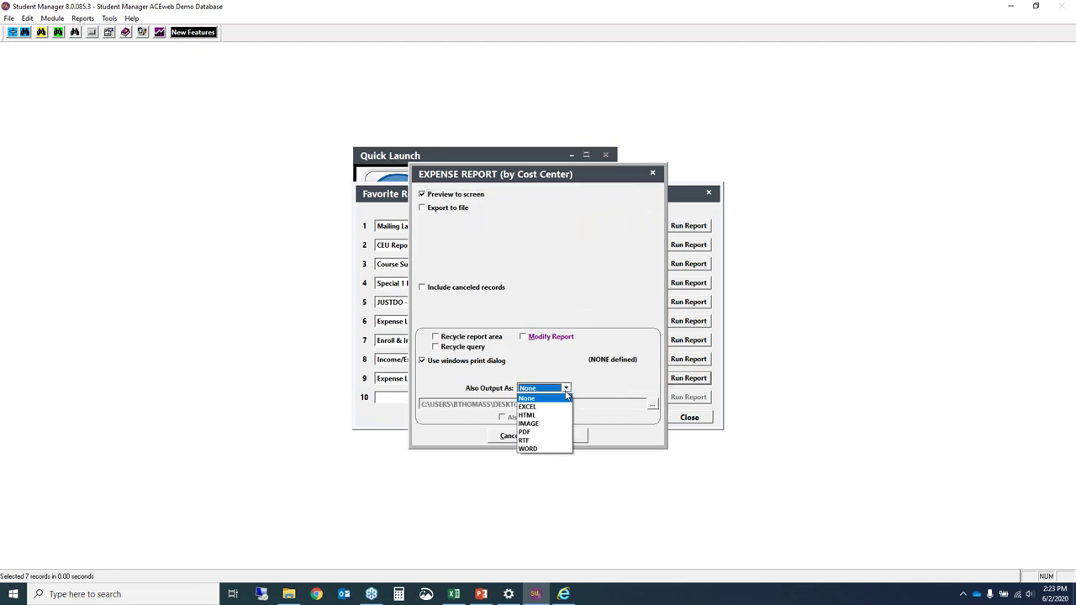
left_click(526, 432)
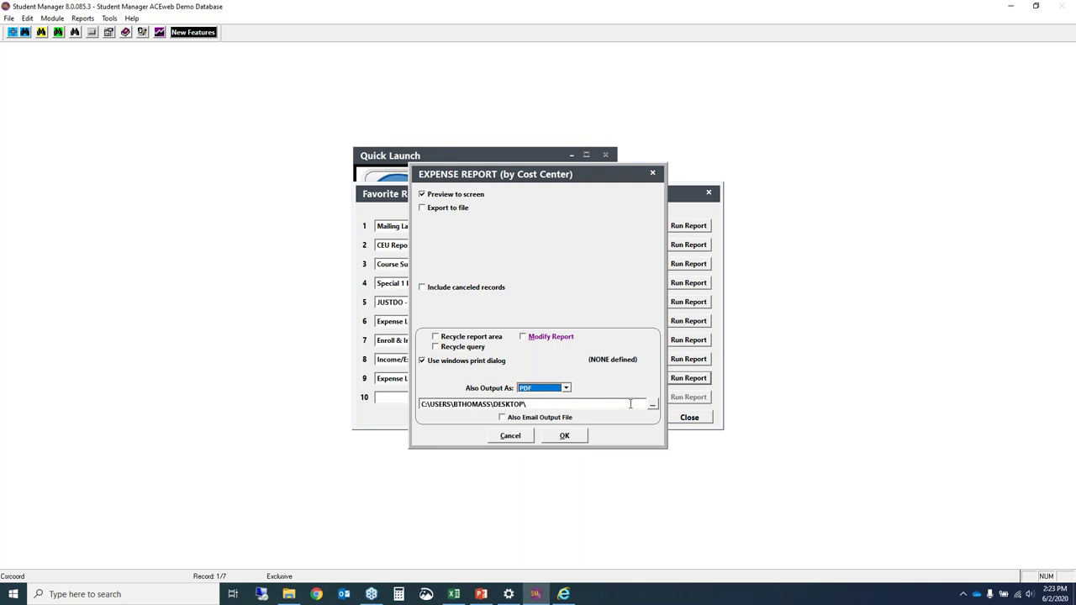
left_click(653, 407)
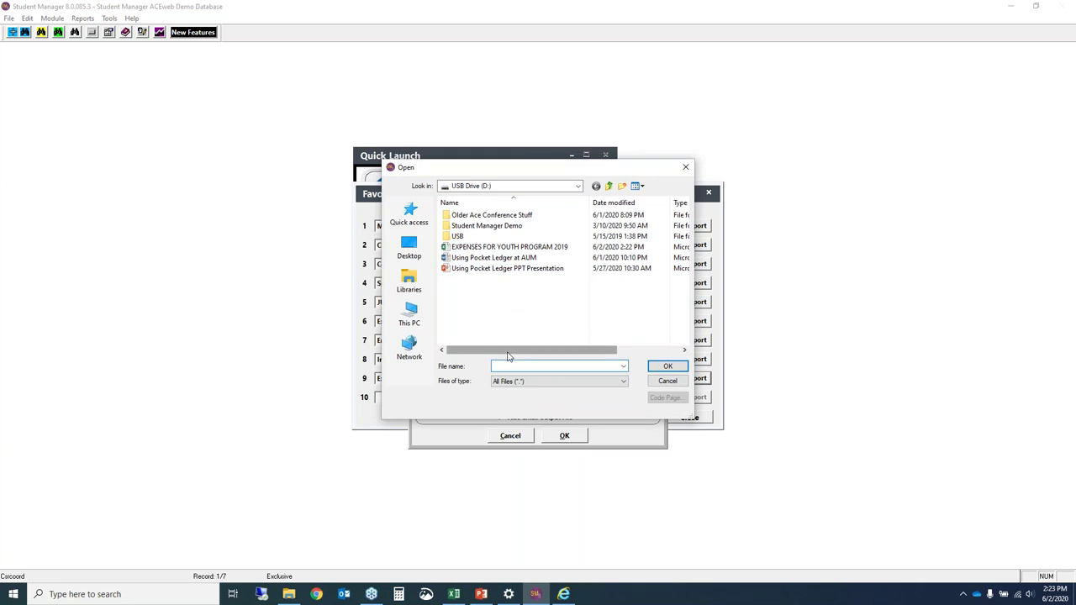
type("expenses for youth program 2019")
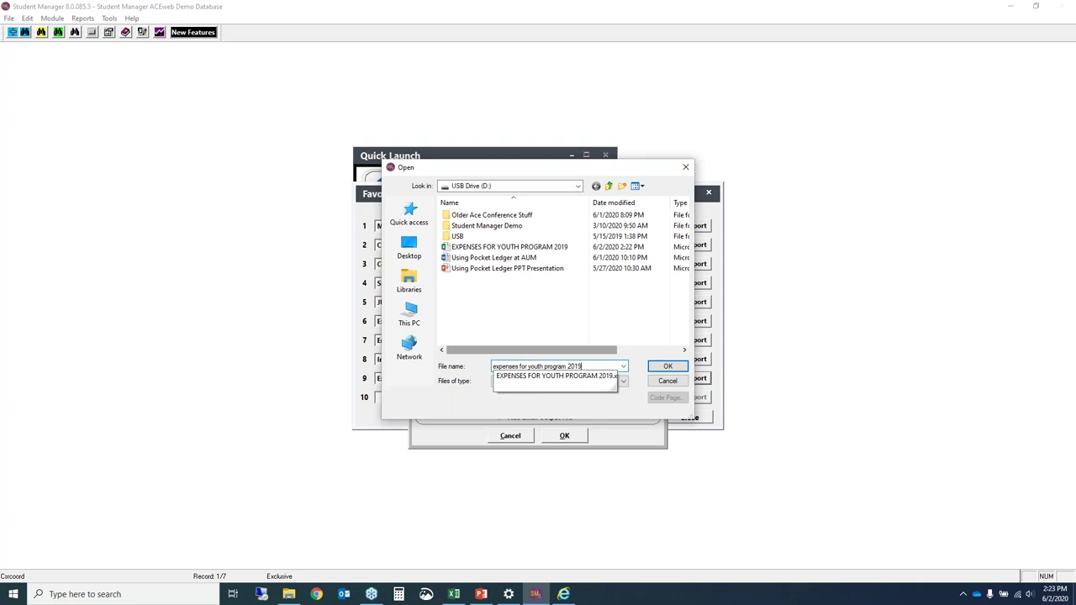
key("Return")
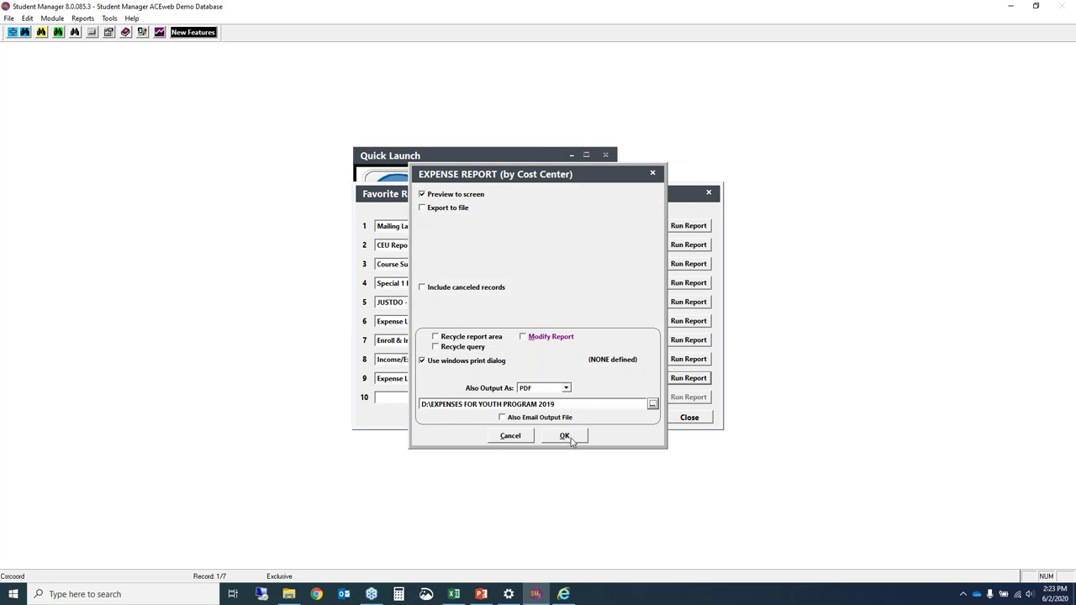
left_click(565, 437)
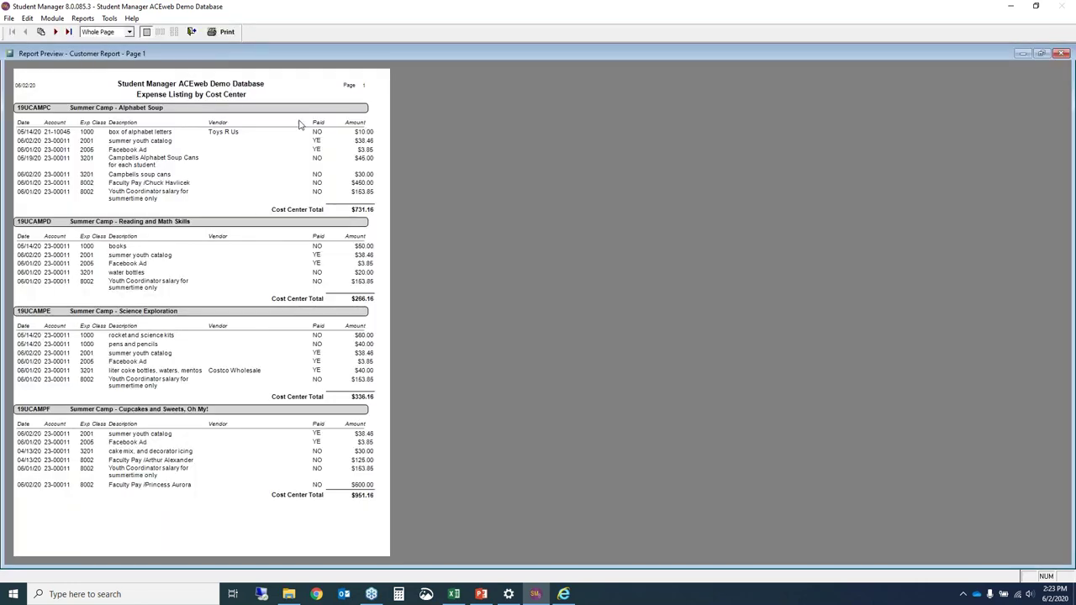
Step: Close the report preview, examine the expense listing by cost center in the generated PDF, and minimize the PDF window
left_click(193, 32)
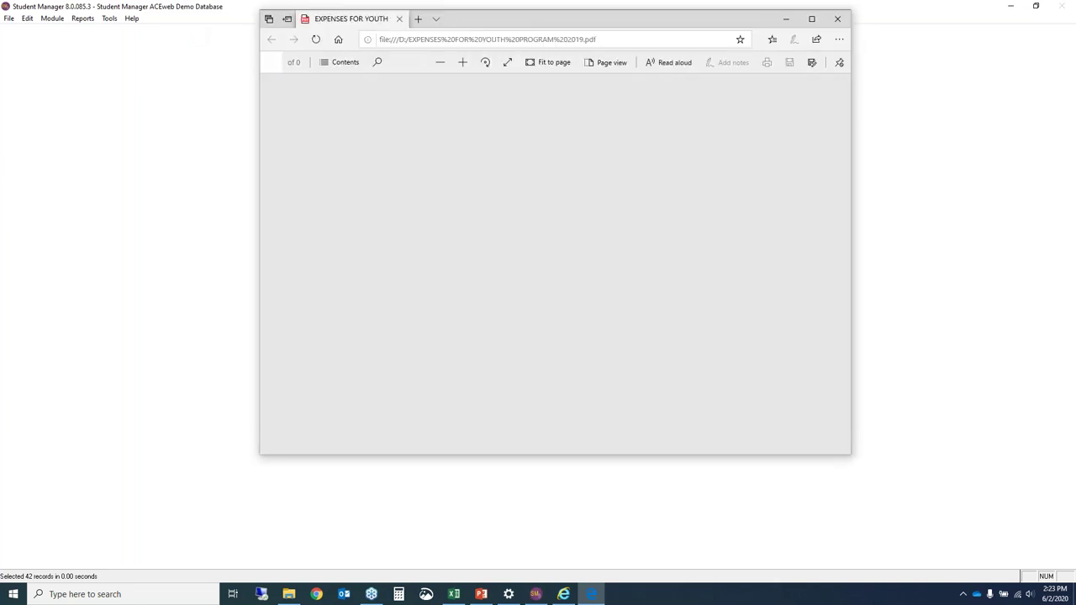
left_click_drag(286, 454, 306, 569)
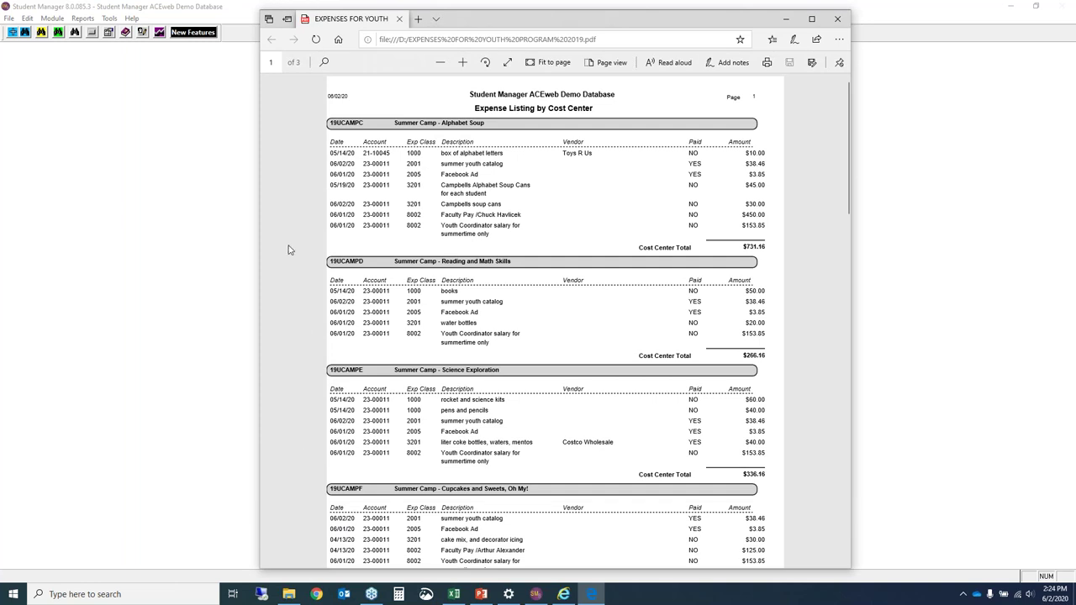
scroll(468, 255, "down", 10)
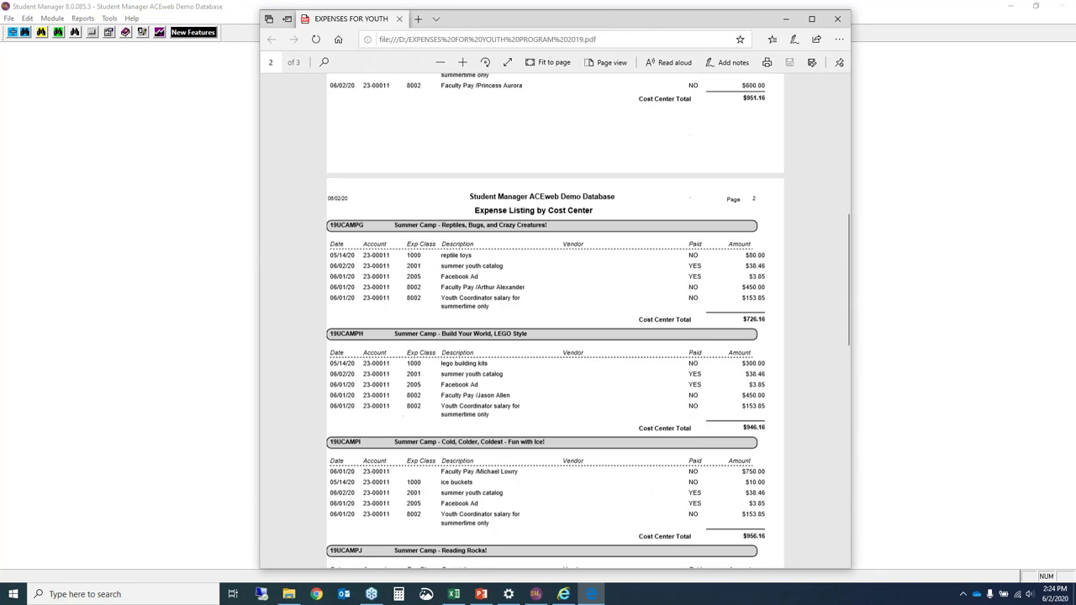
scroll(555, 320, "down", 6)
scroll(555, 319, "up", 8)
scroll(555, 319, "up", 5)
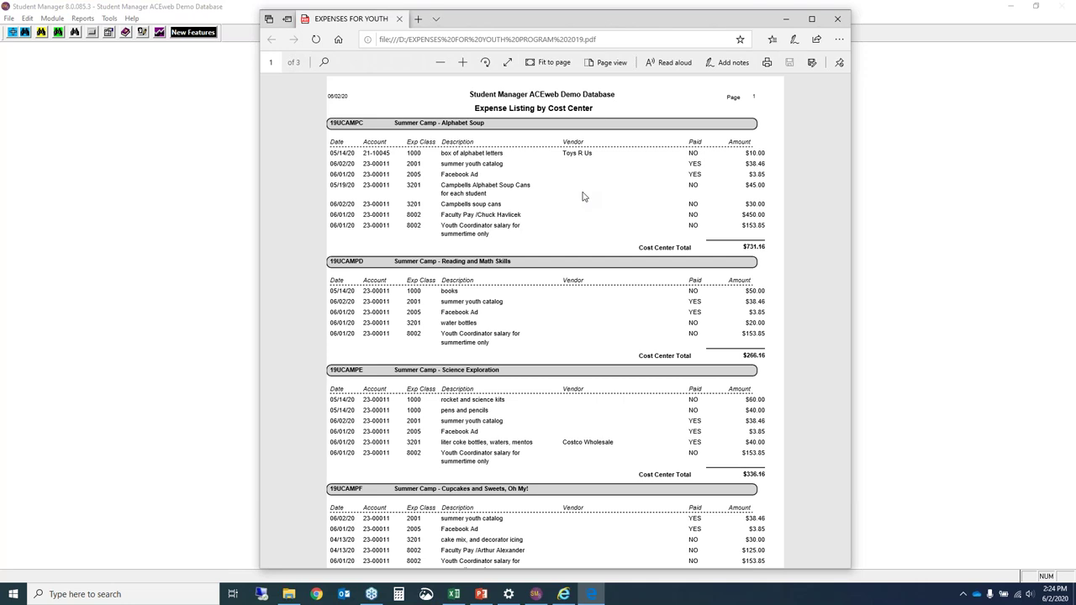
left_click(784, 18)
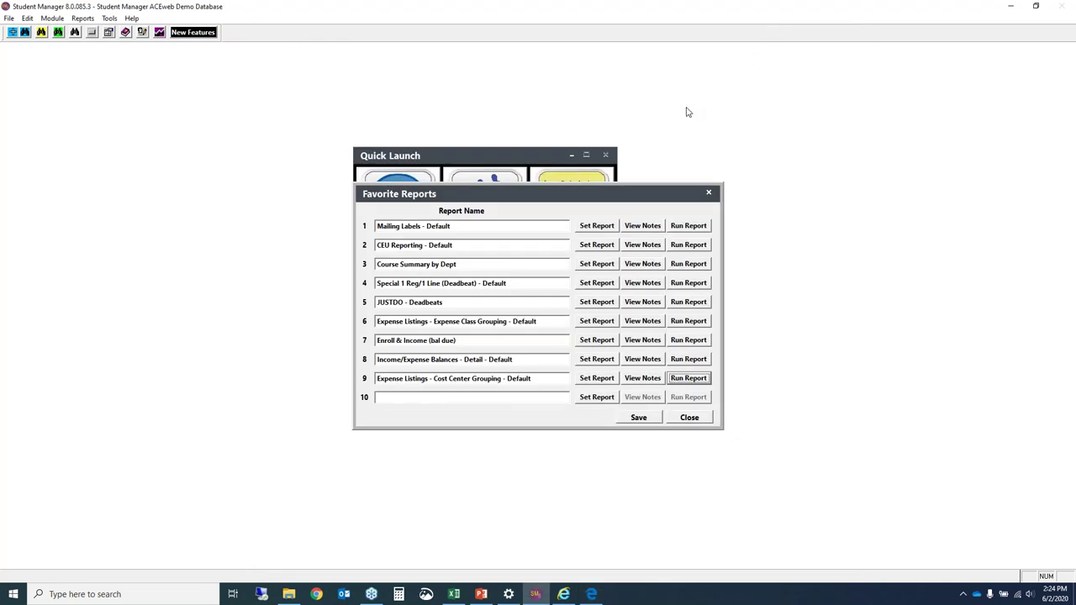
Step: Close the favorite reports and open the budget records of active course 19UCAMPC, Summer Camp - Alphabet Soup
left_click(682, 417)
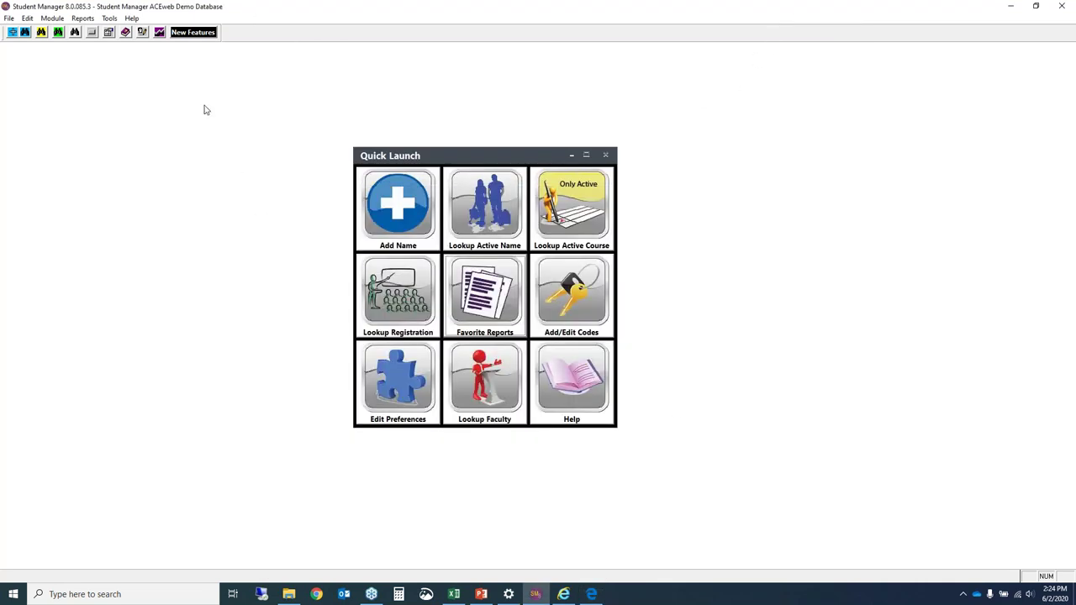
left_click(83, 18)
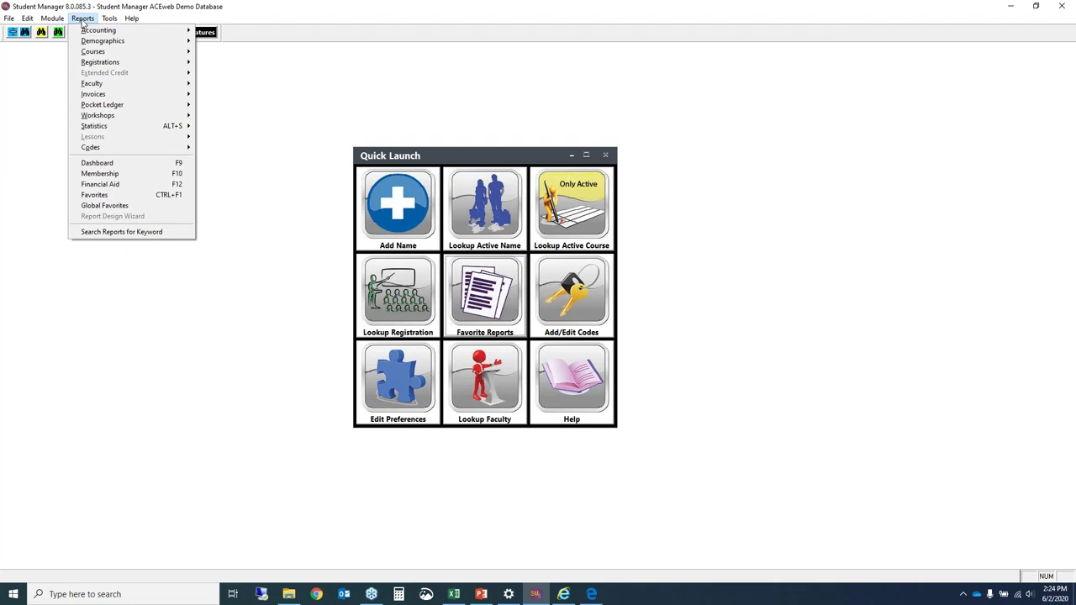
mouse_move(126, 106)
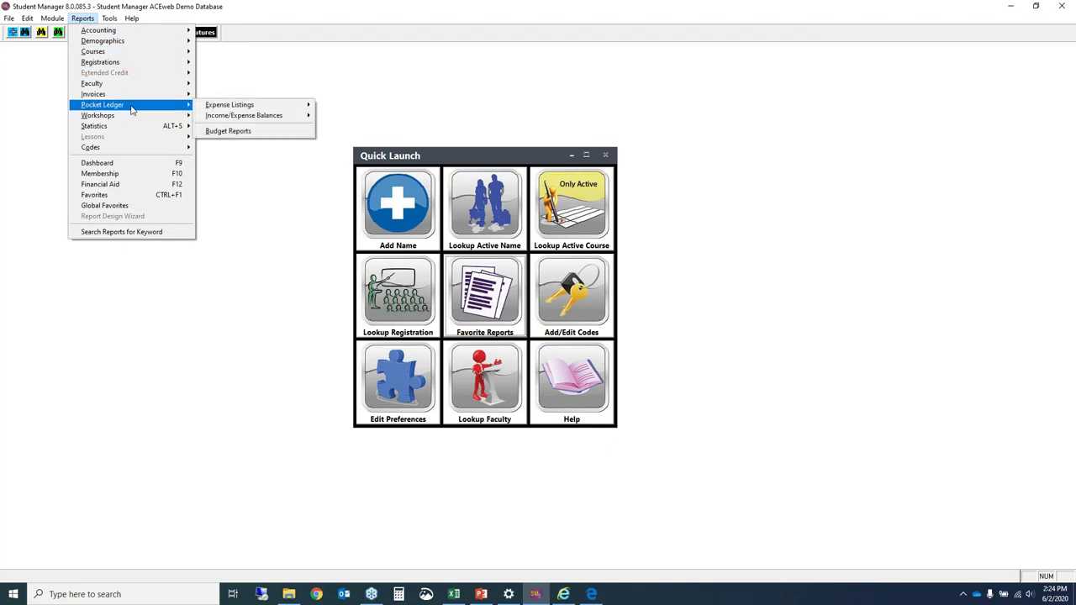
left_click(590, 204)
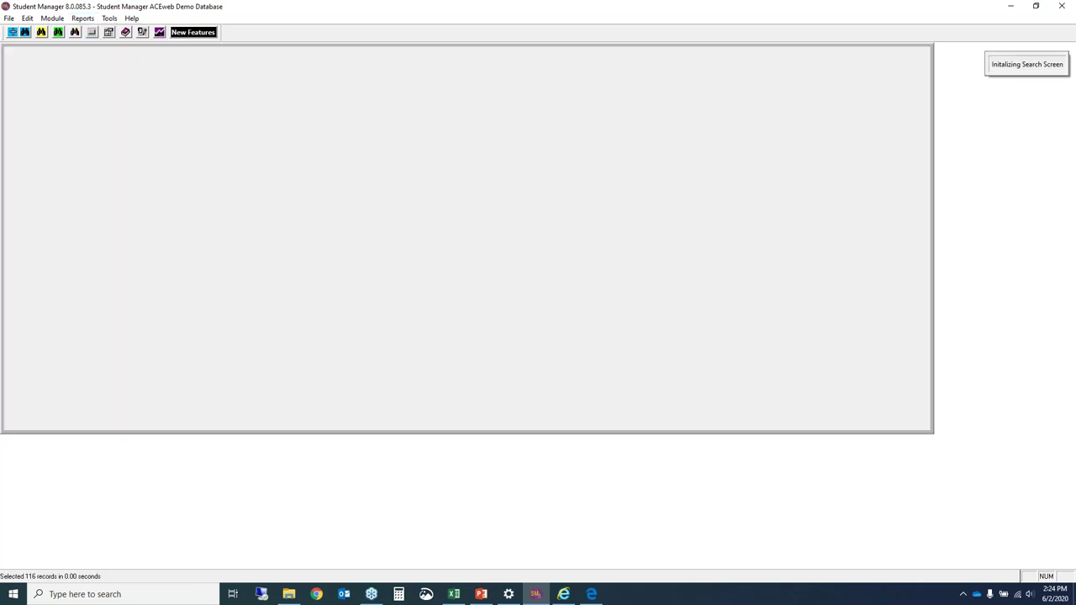
double_click(271, 105)
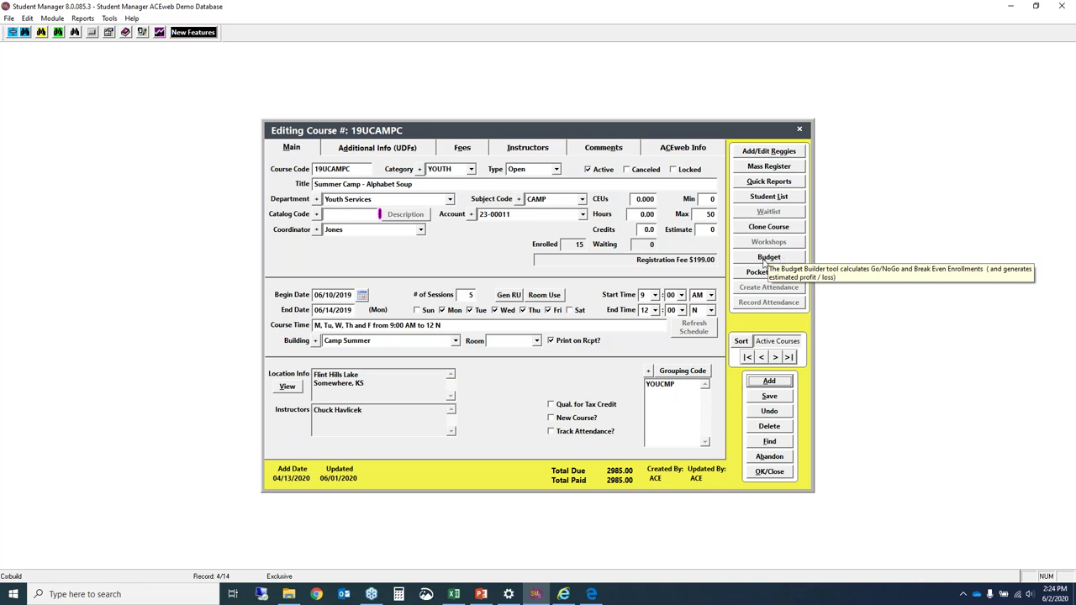
left_click(766, 257)
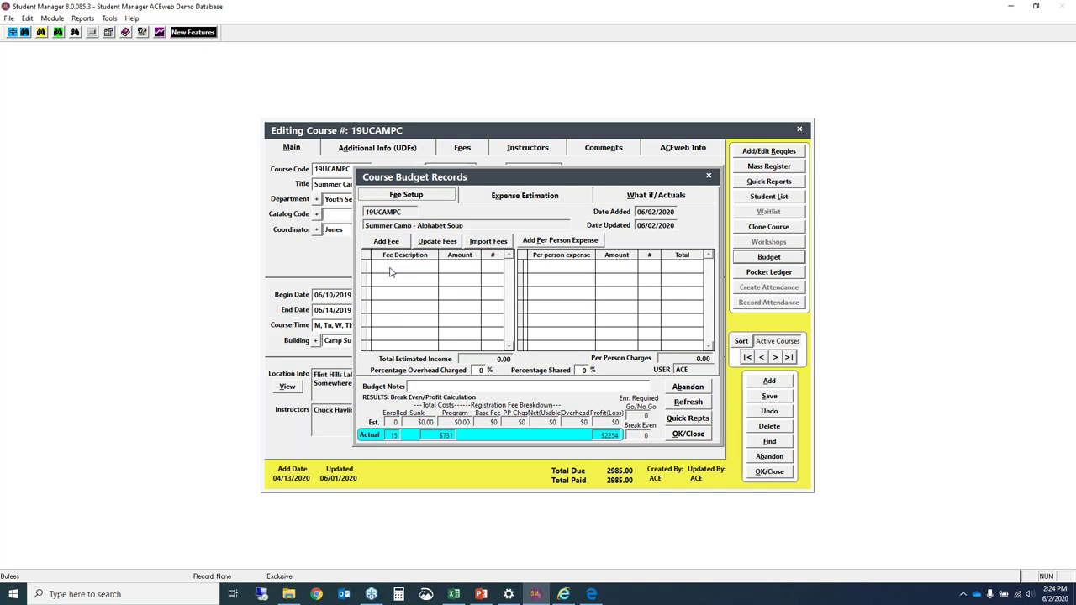
Step: Add a Camp Fee of 199.00 for 15 enrollments to the course budget's fee setup
left_click(386, 242)
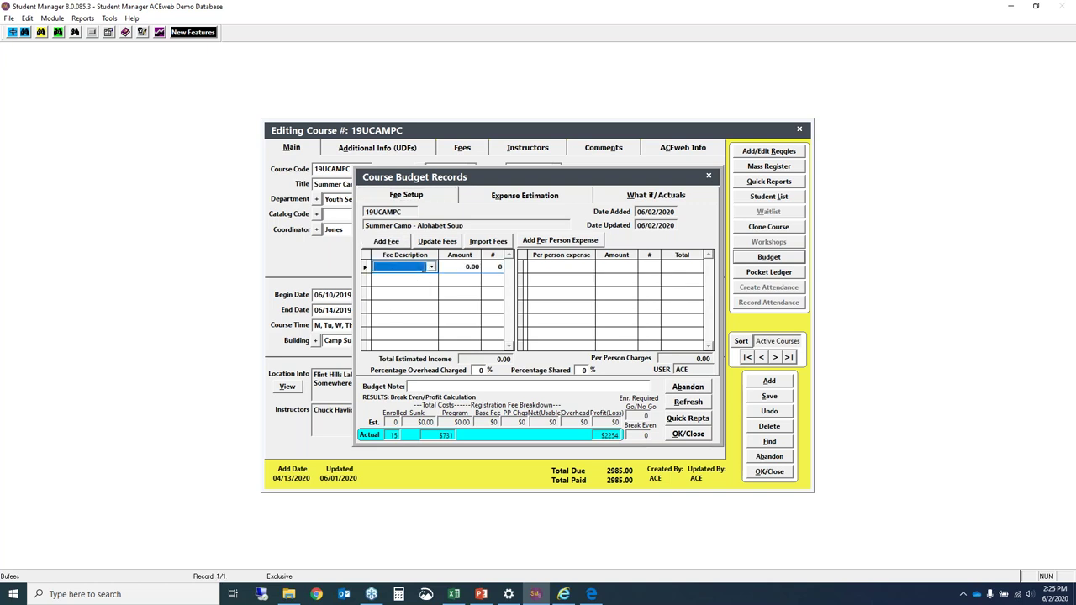
left_click(431, 266)
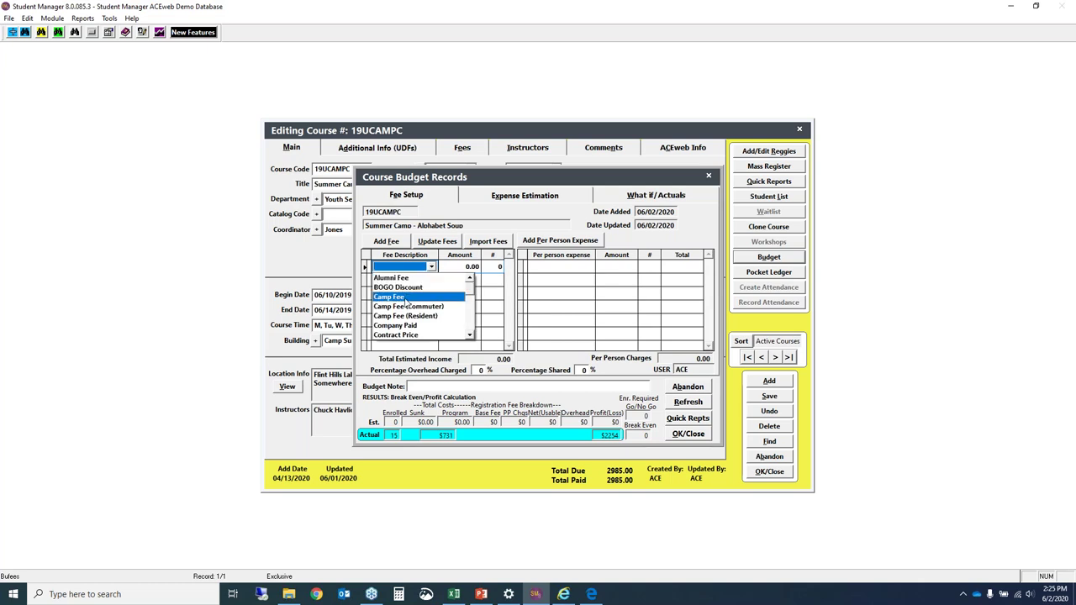
left_click(406, 297)
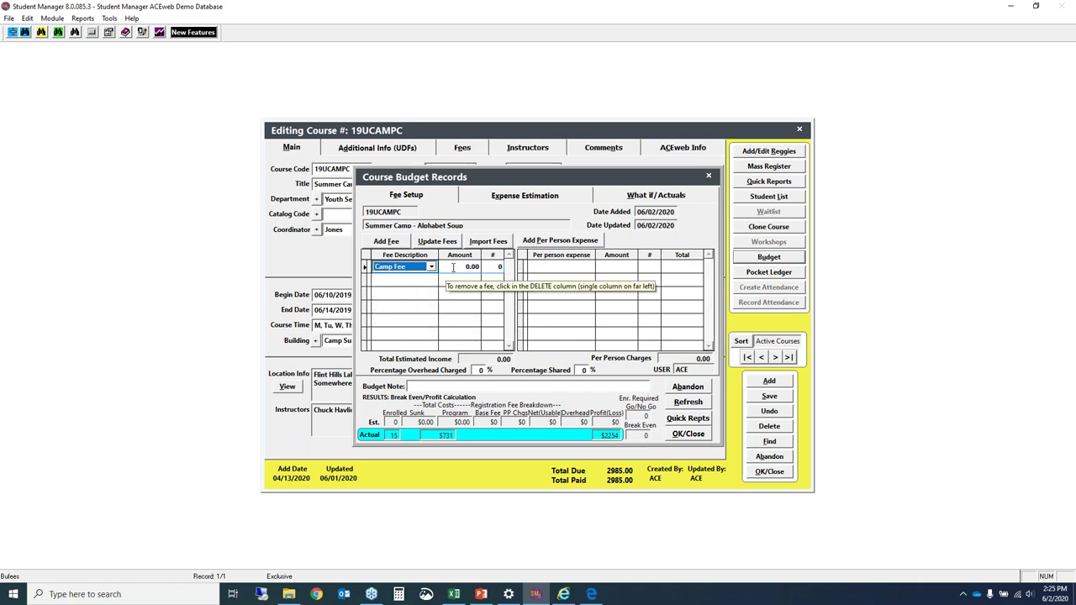
left_click(453, 266)
type("199")
key("Tab")
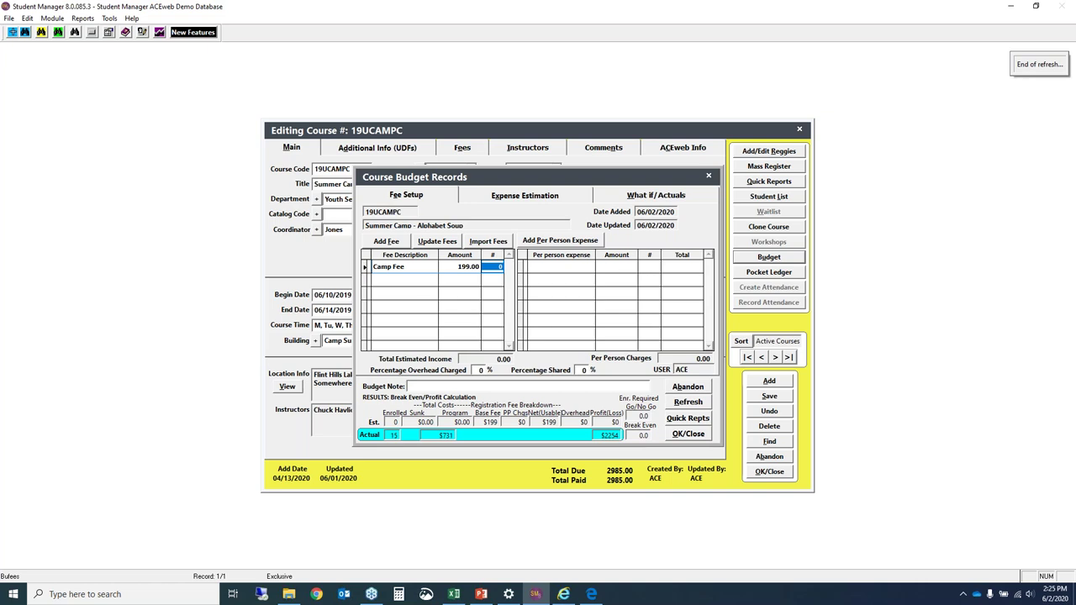
type("15")
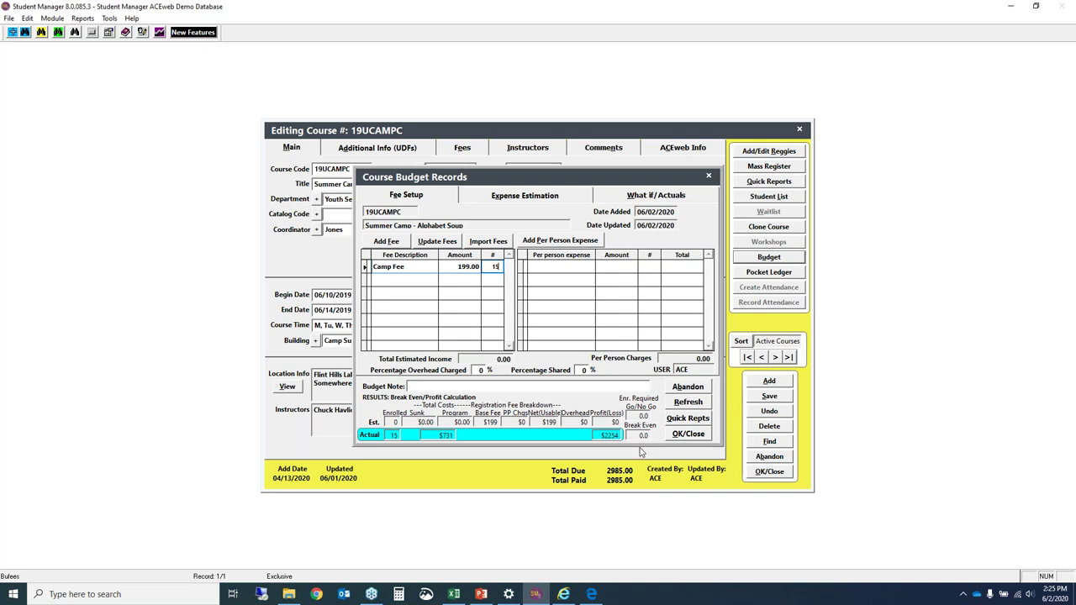
Step: Open the expense estimation of the course budget, and abandon the unsaved budget changes
left_click(524, 195)
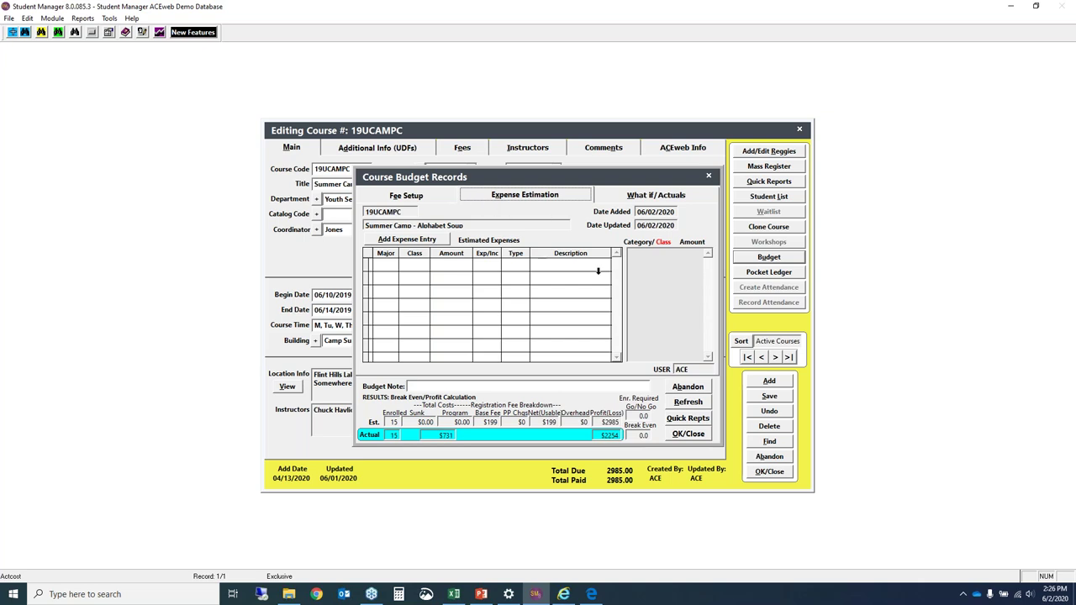
left_click(690, 387)
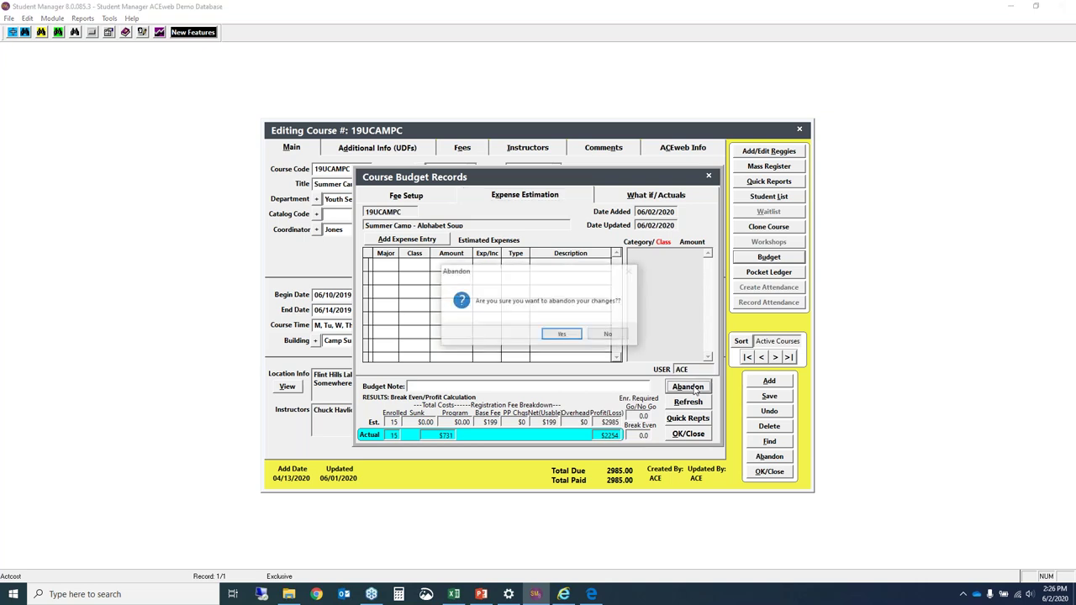
left_click(562, 335)
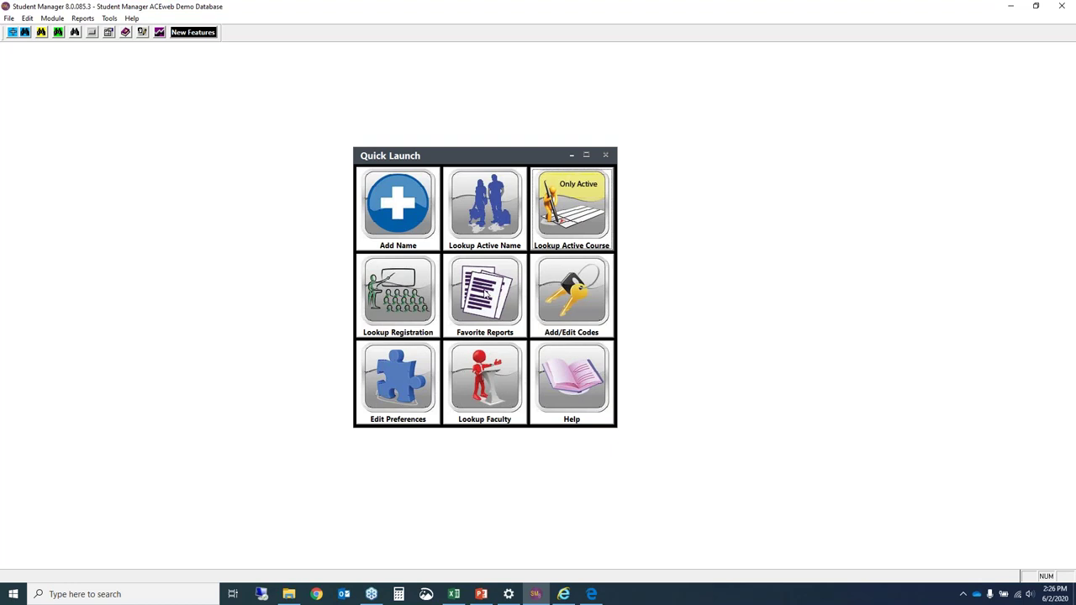
Step: Look over the list of favorite reports and close it
left_click(486, 294)
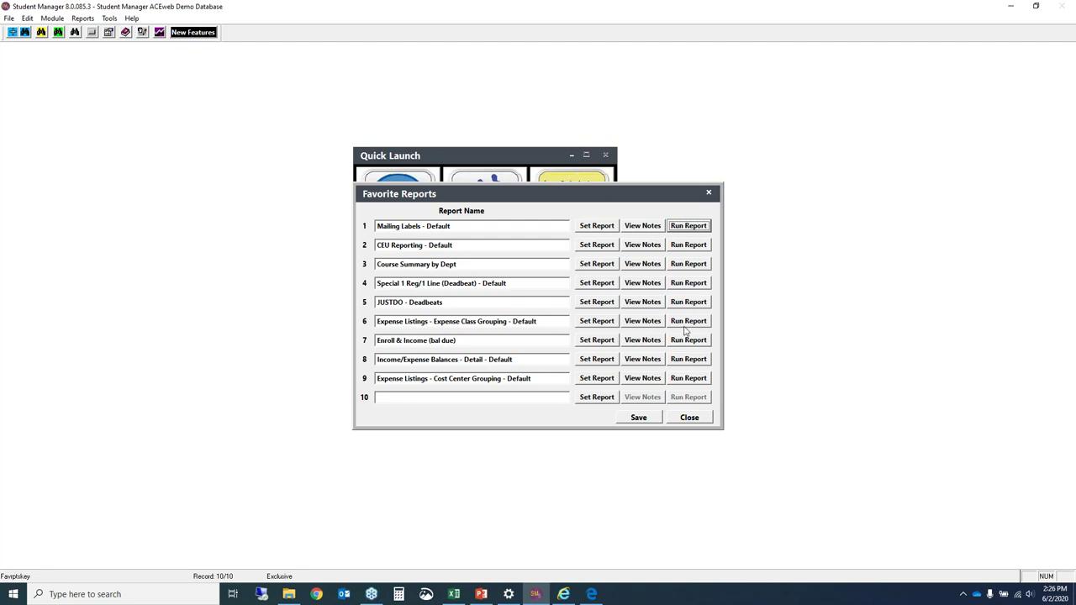
left_click(690, 417)
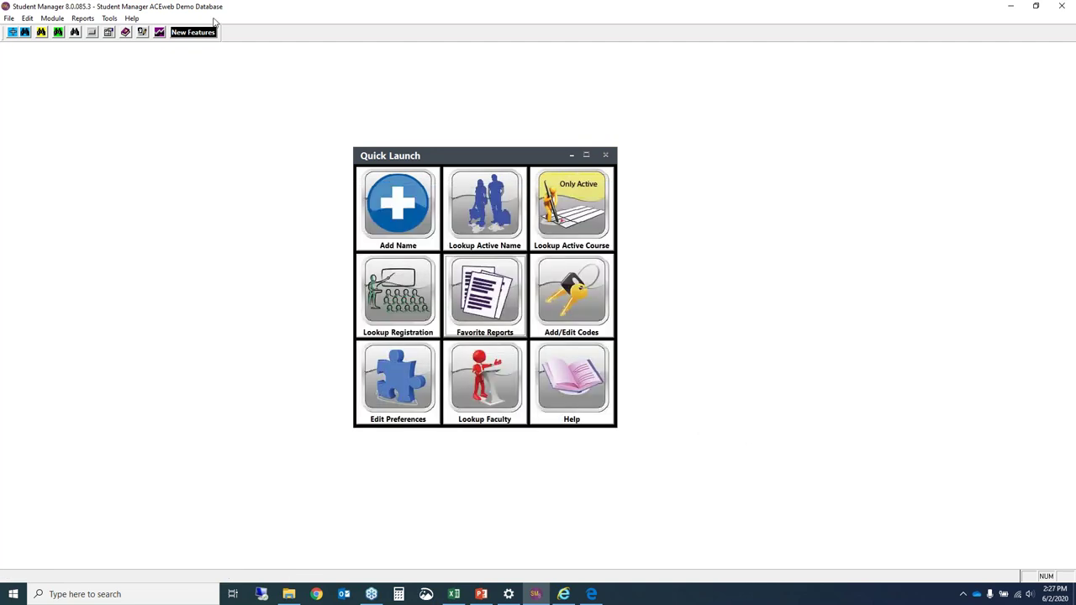
Step: Set the accounting report Income & Enrollment Summary to use additional reports, and quit its query list without selecting a query
left_click(83, 18)
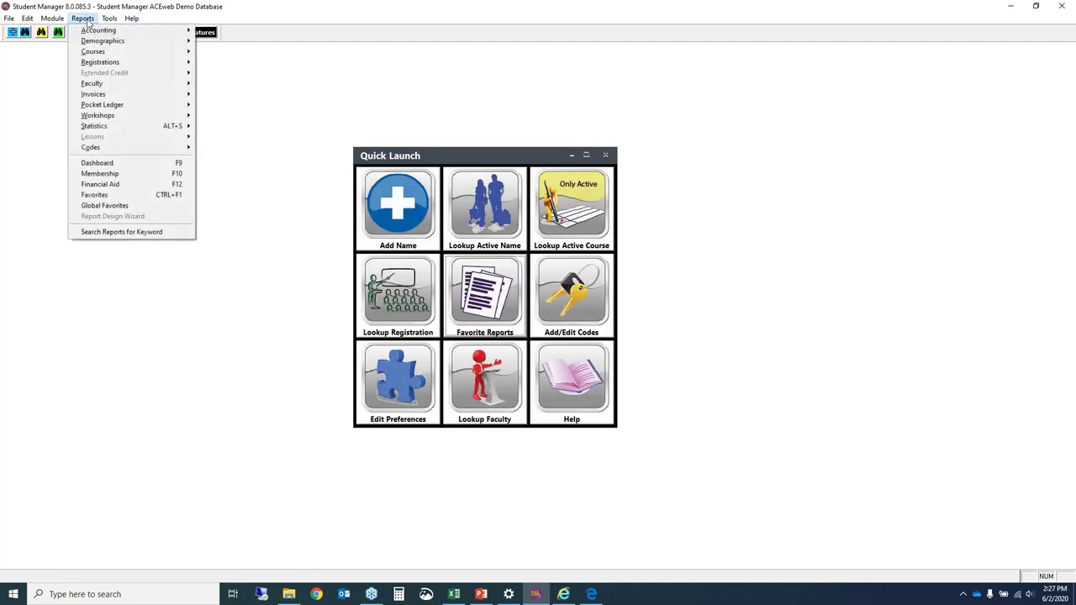
mouse_move(117, 31)
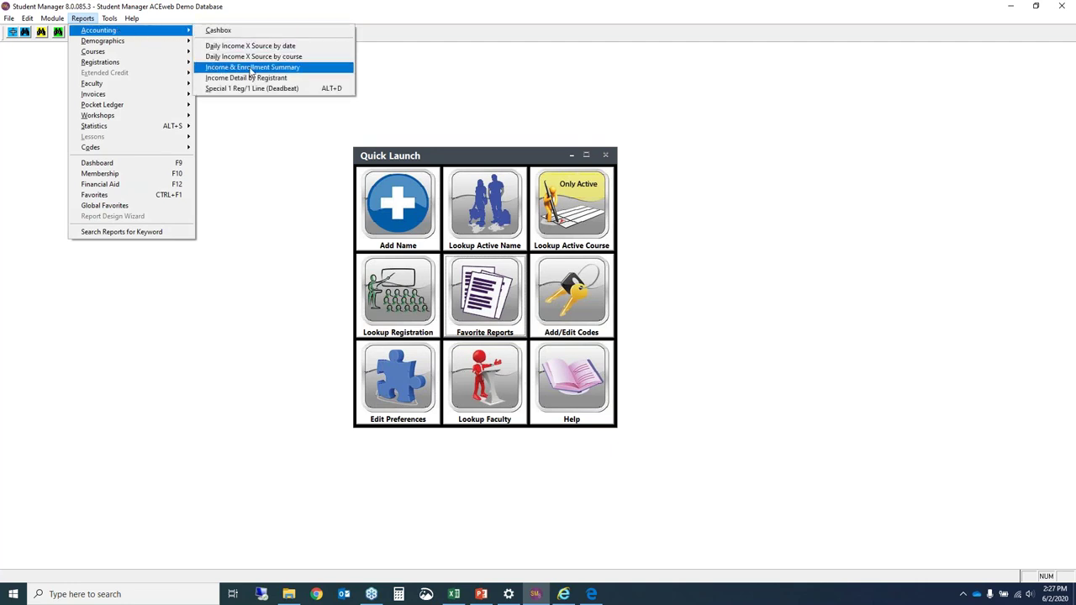
left_click(250, 69)
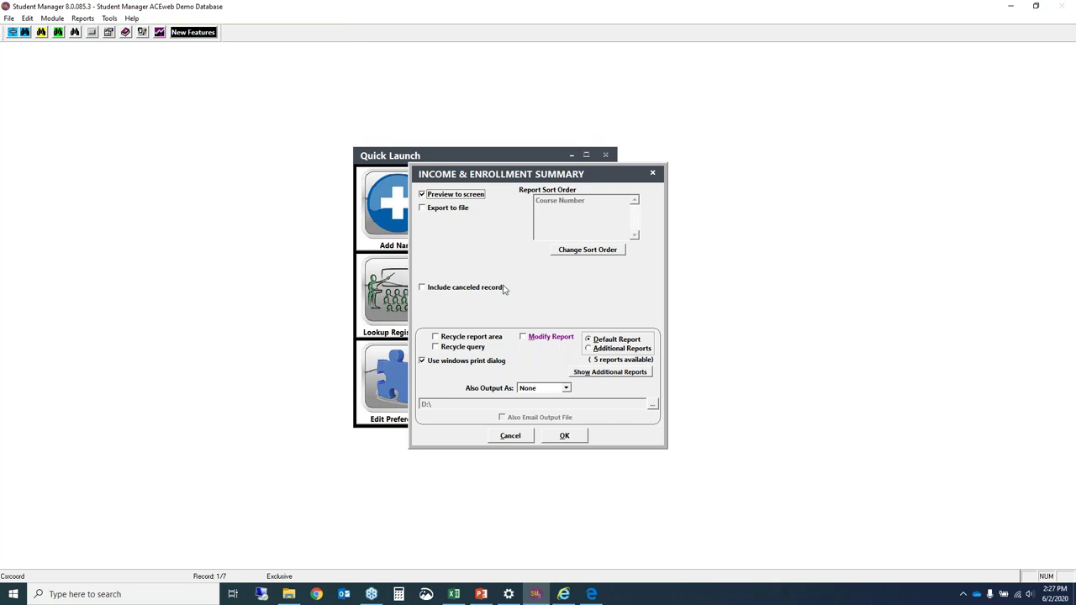
left_click(606, 352)
left_click(571, 437)
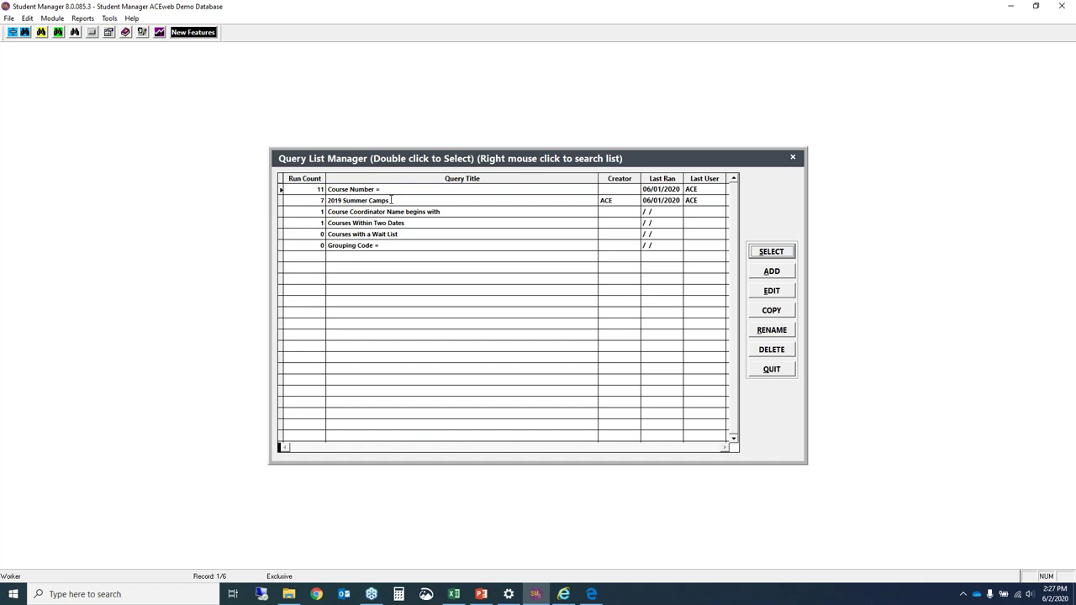
left_click(771, 369)
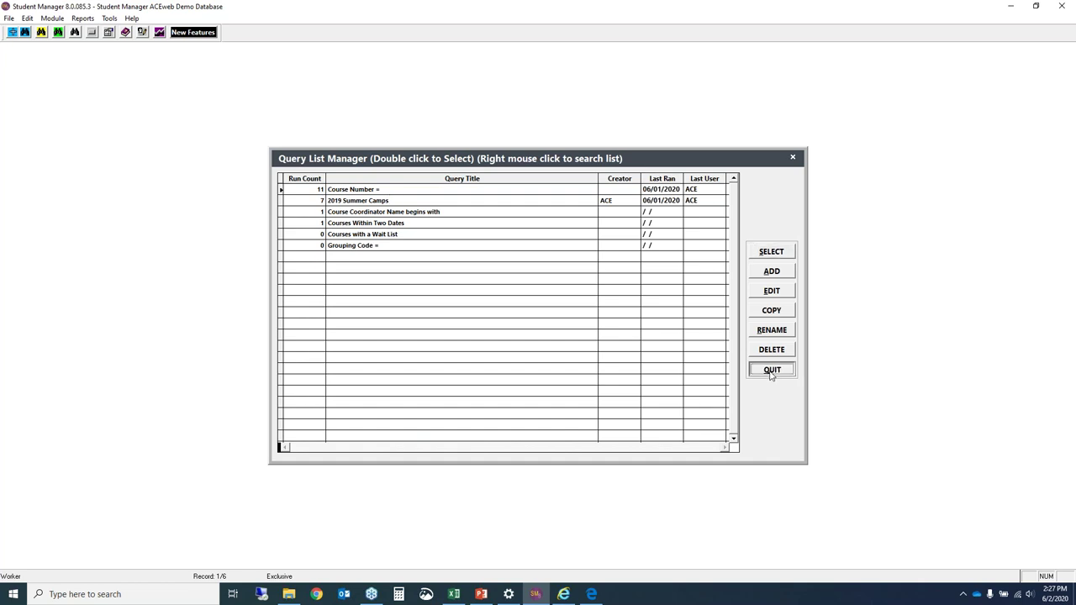
left_click(599, 334)
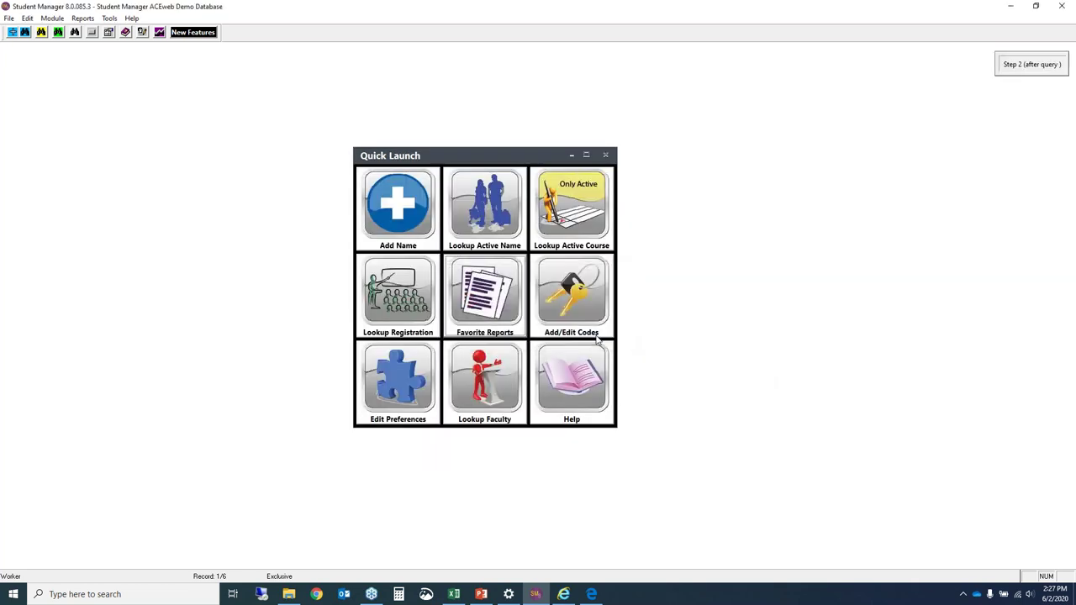
Step: Open the Income & Enrollment Summary's additional report Enroll & Income (bal due) for modification, using the 2019 Summer Camps query
left_click(83, 19)
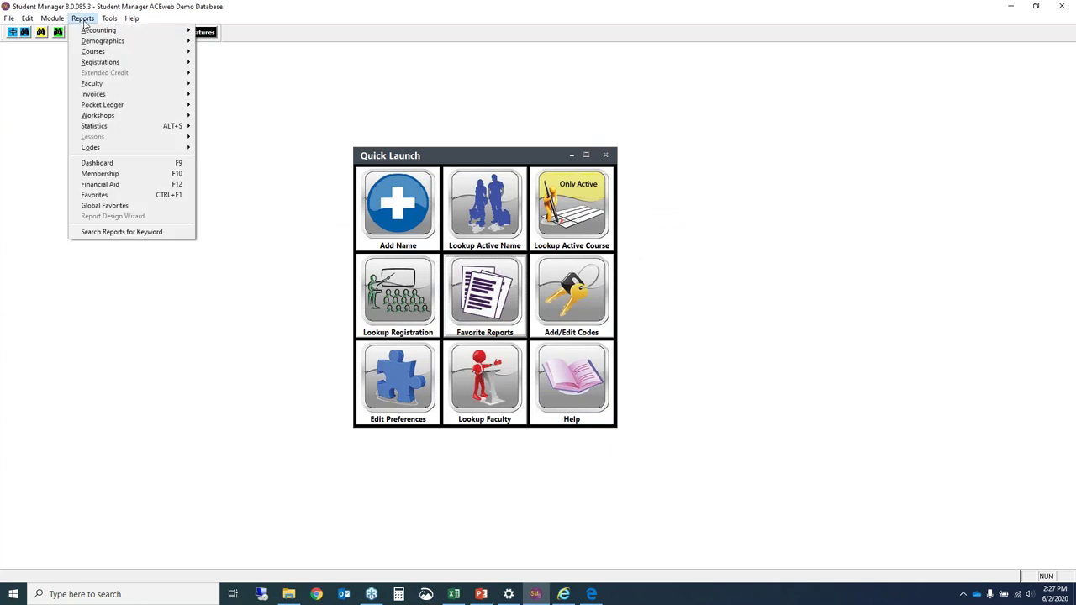
mouse_move(135, 30)
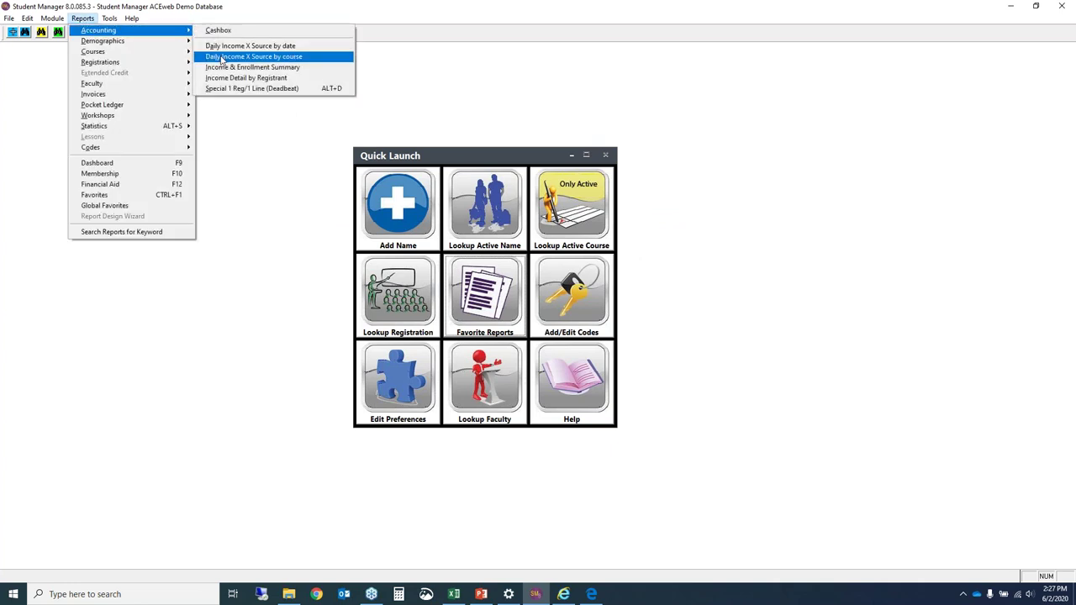
left_click(270, 68)
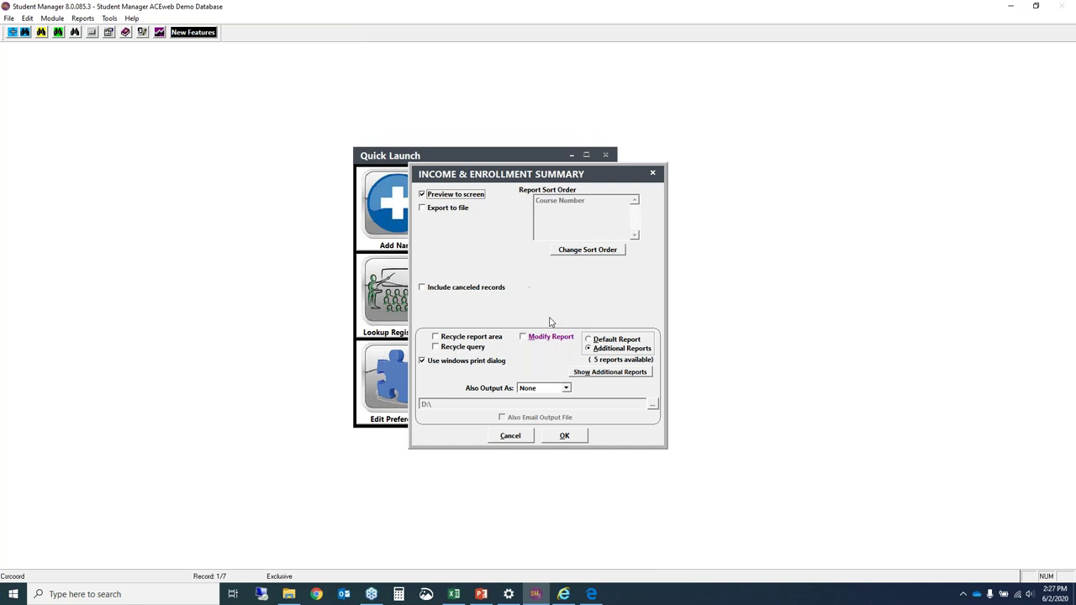
left_click(546, 338)
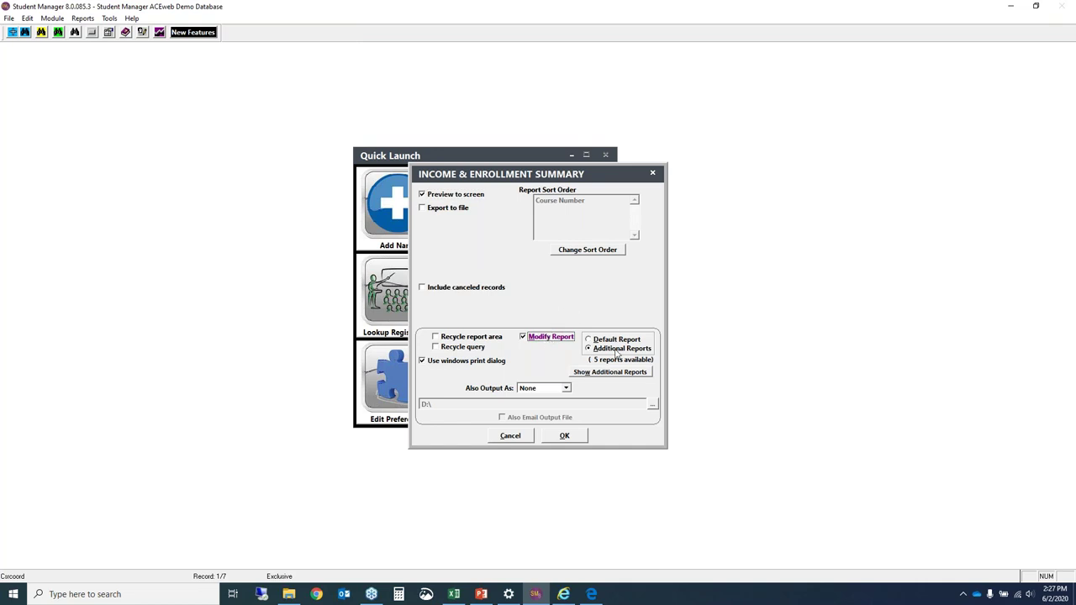
left_click(565, 436)
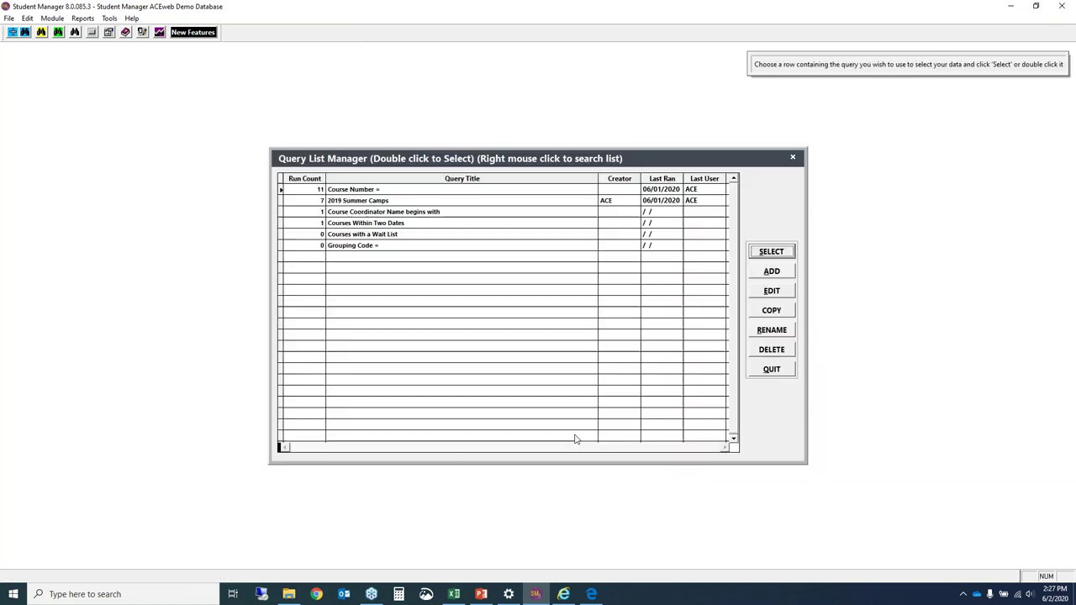
double_click(420, 202)
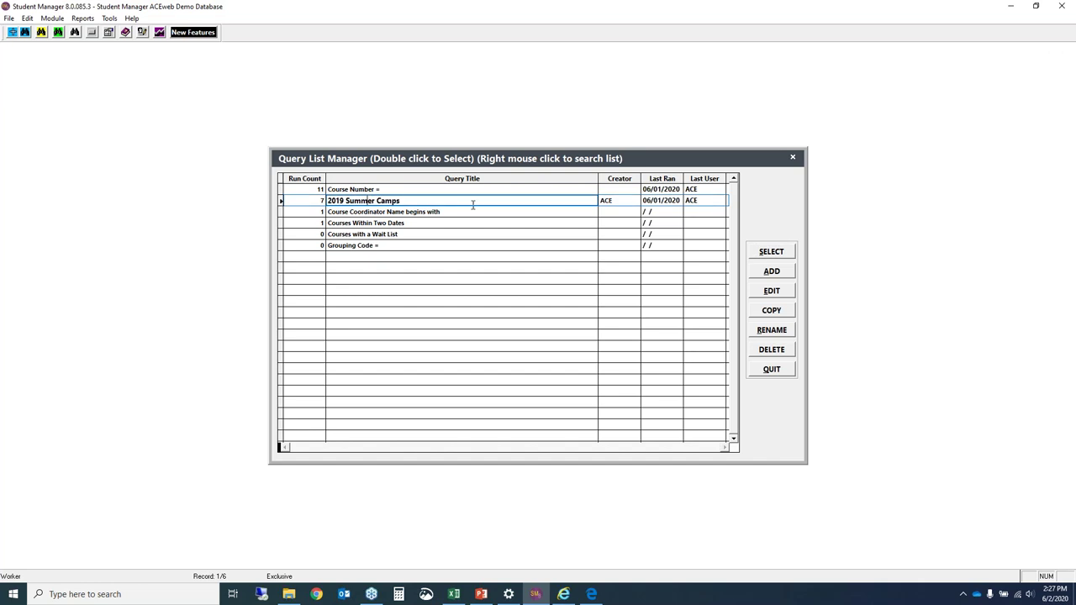
left_click(771, 251)
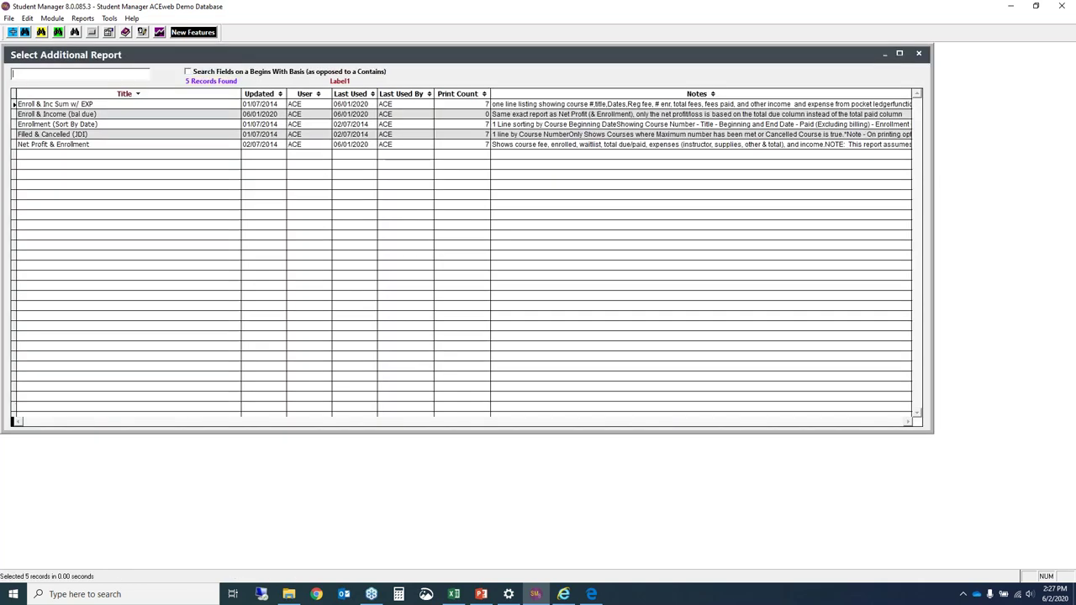
double_click(97, 113)
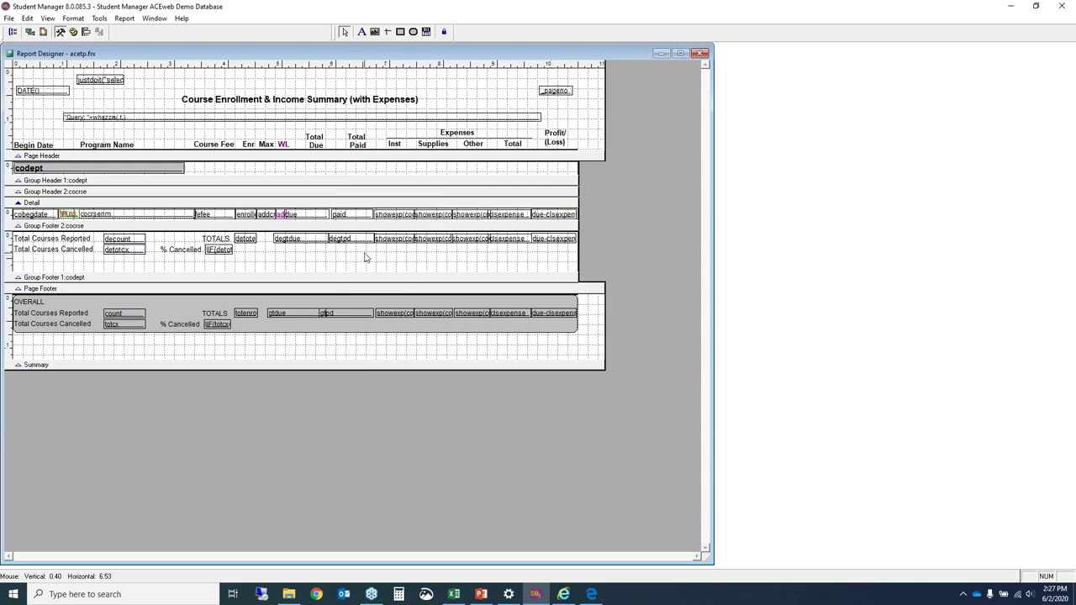
Step: Preview the report from the designer, widen the window to examine the expense and profit columns, and close the preview
key("F5")
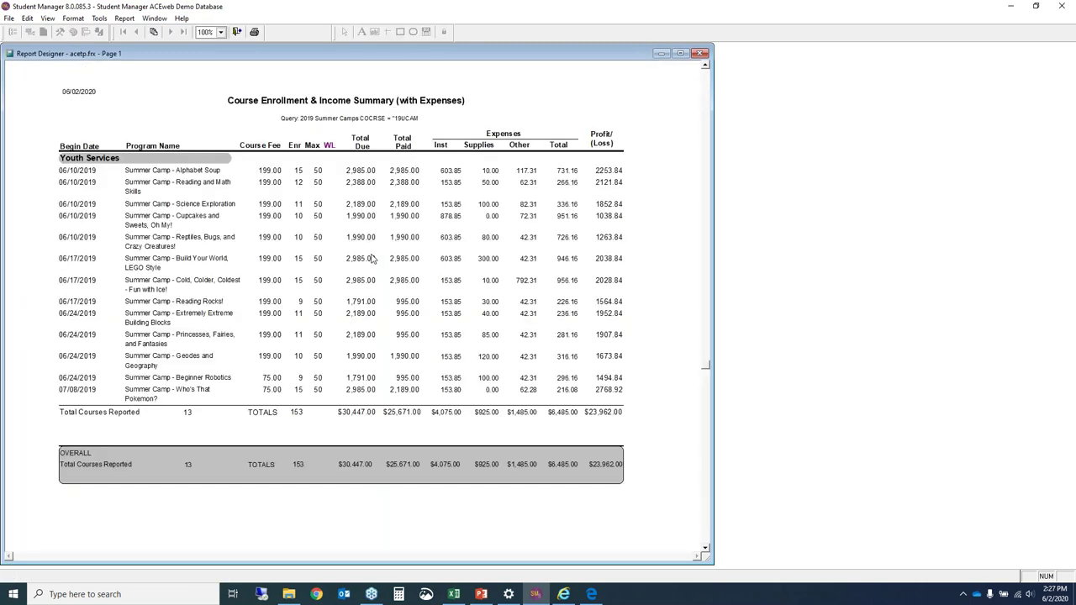
left_click_drag(715, 181, 841, 183)
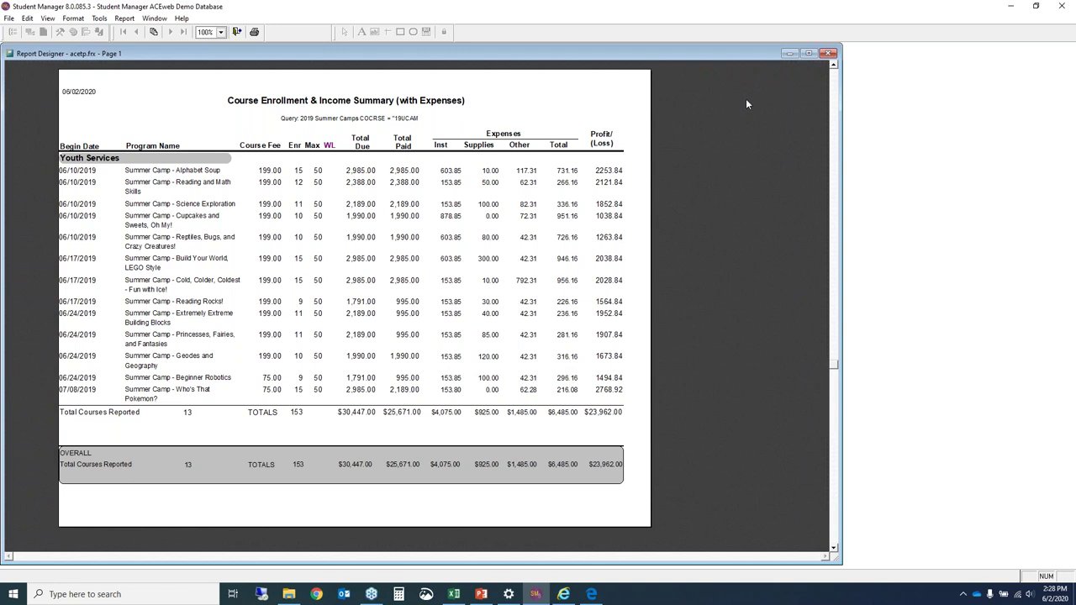
key("Escape")
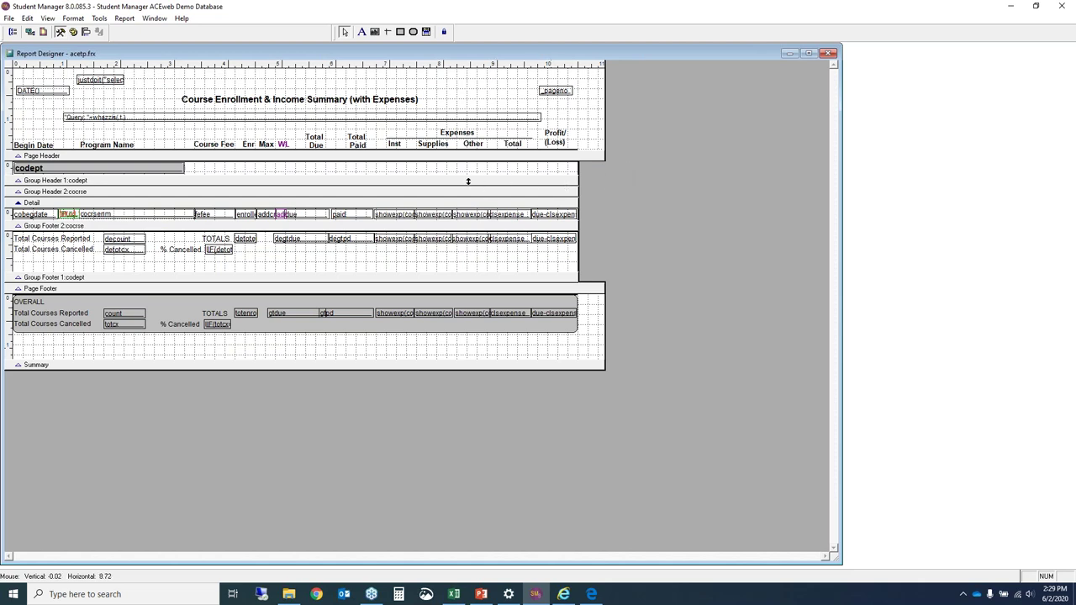
Step: Examine the expression of the Inst expense field in the detail band, and close the report designer and preview without saving changes
double_click(398, 216)
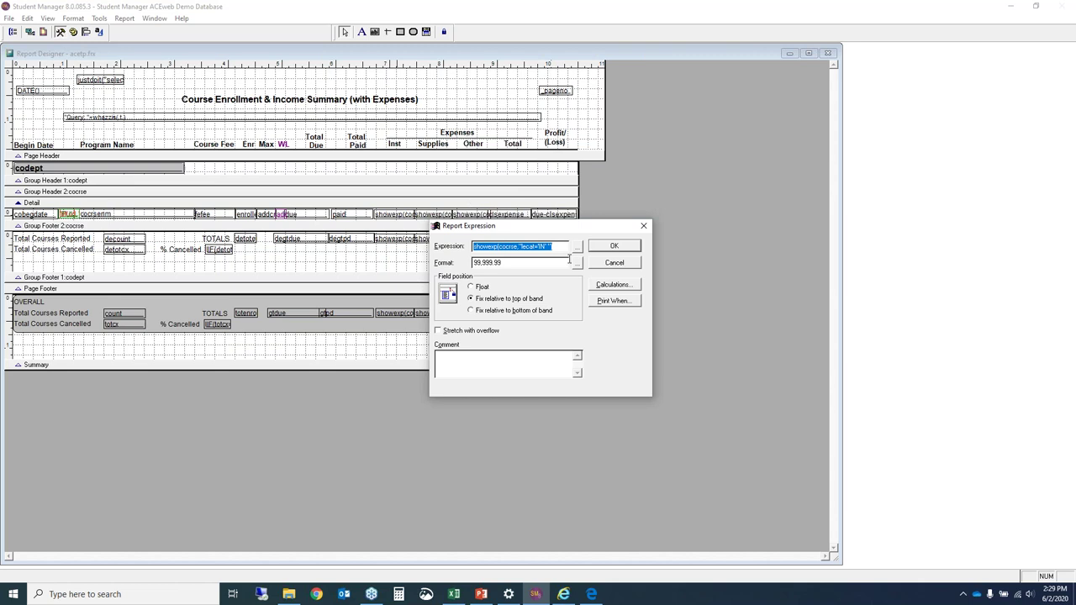
left_click(614, 246)
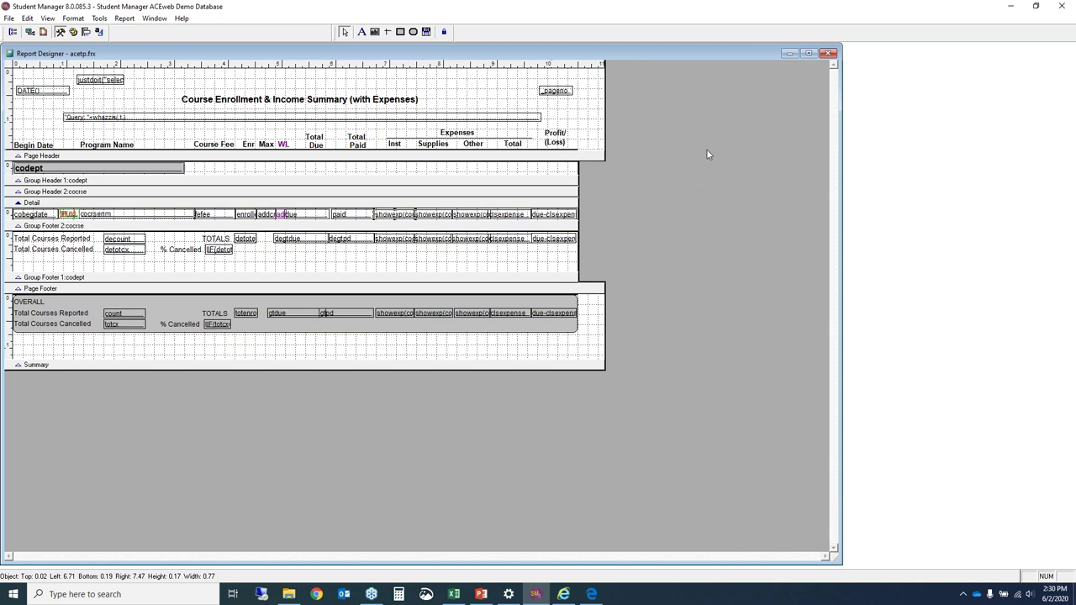
left_click(829, 53)
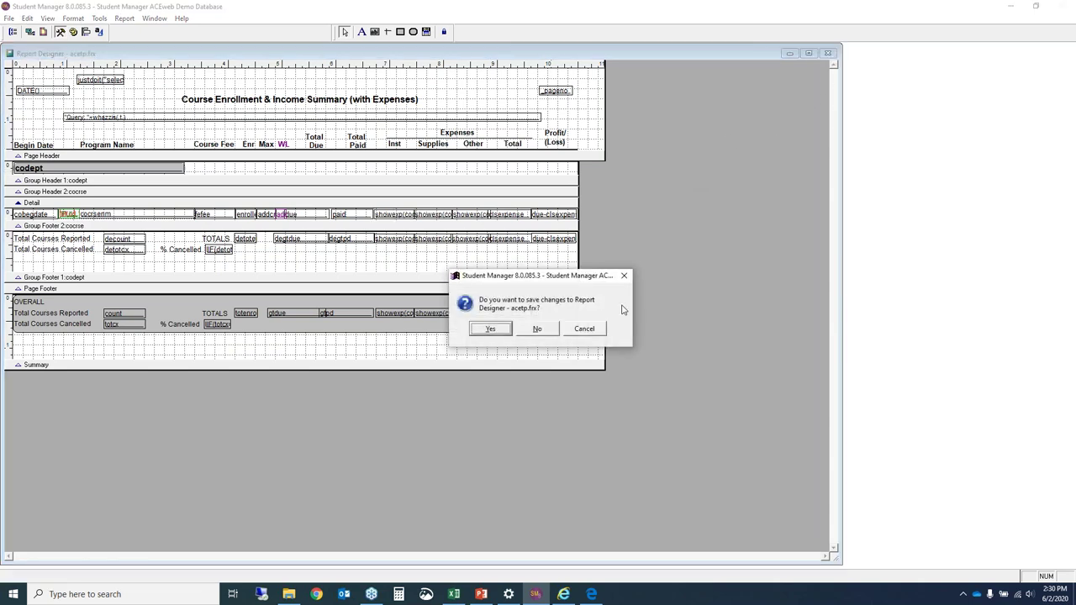
left_click(537, 329)
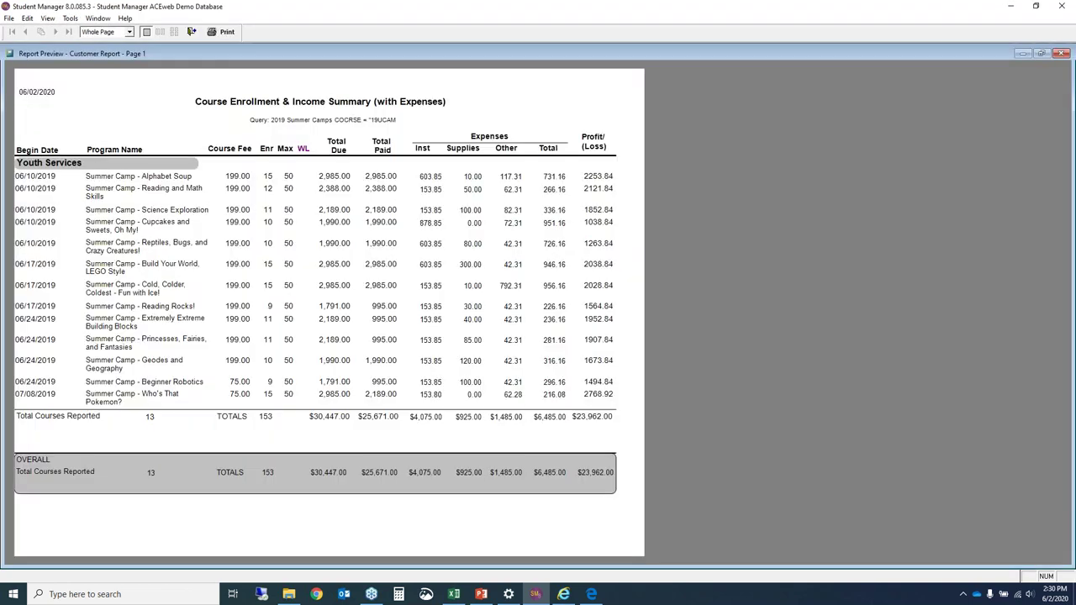
left_click(191, 31)
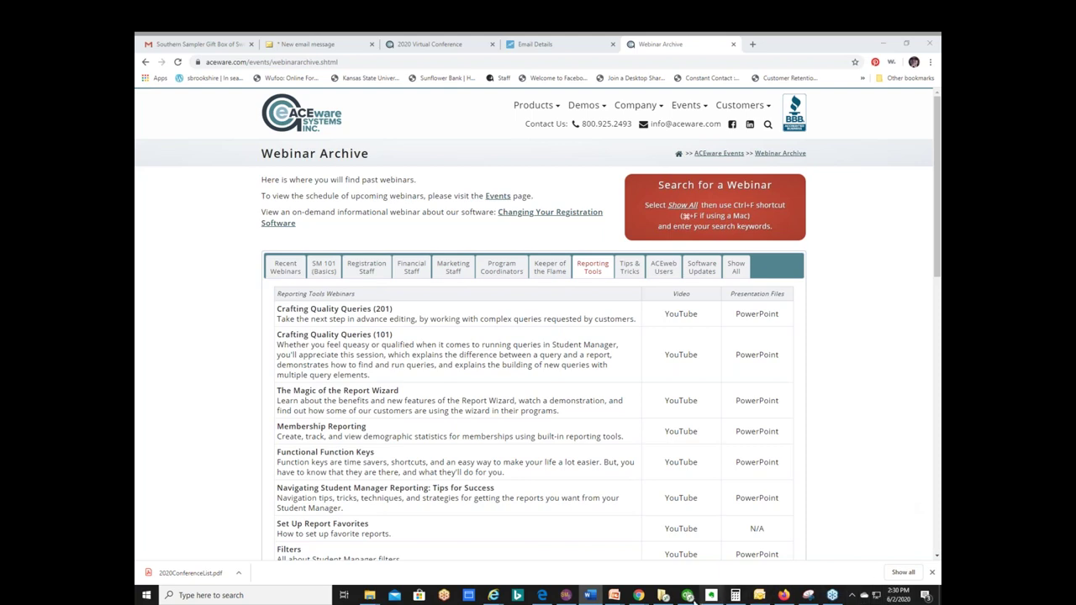
Step: Switch to the PowerPoint slide show titled Course Packaging: The Whole Package
mouse_move(639, 598)
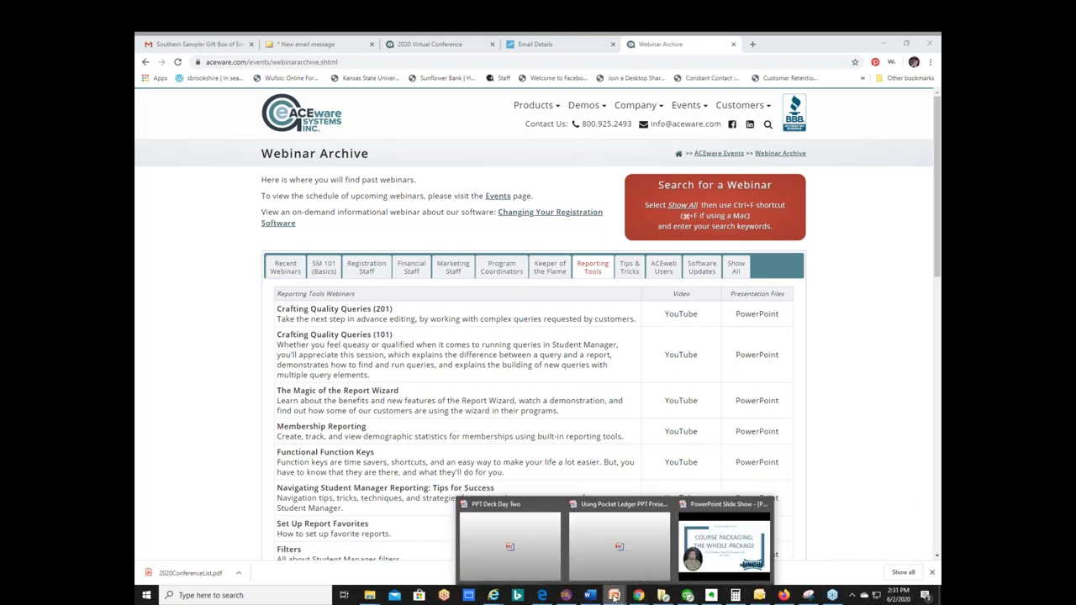
left_click(700, 557)
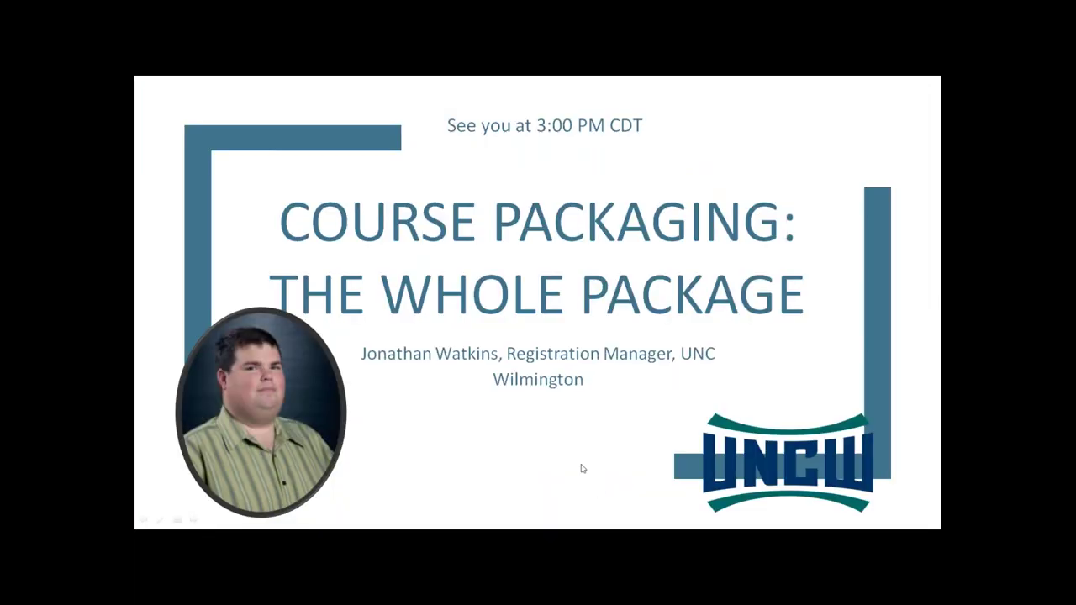